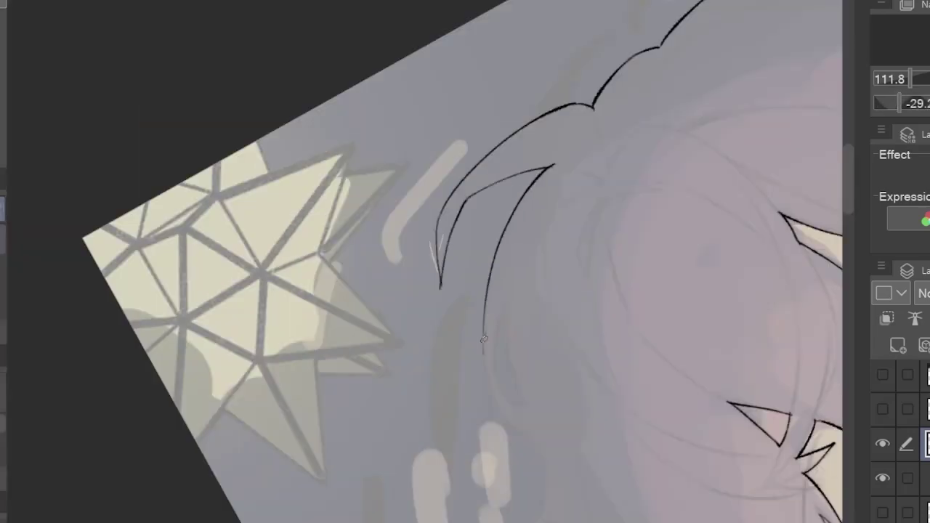
- Ink the outer contour strands of the hair and the small four-petal ornament hanging beside the bouquet
mouse_move(489, 244)
left_mouse_down()
mouse_move(478, 356)
mouse_move(492, 266)
left_mouse_up()
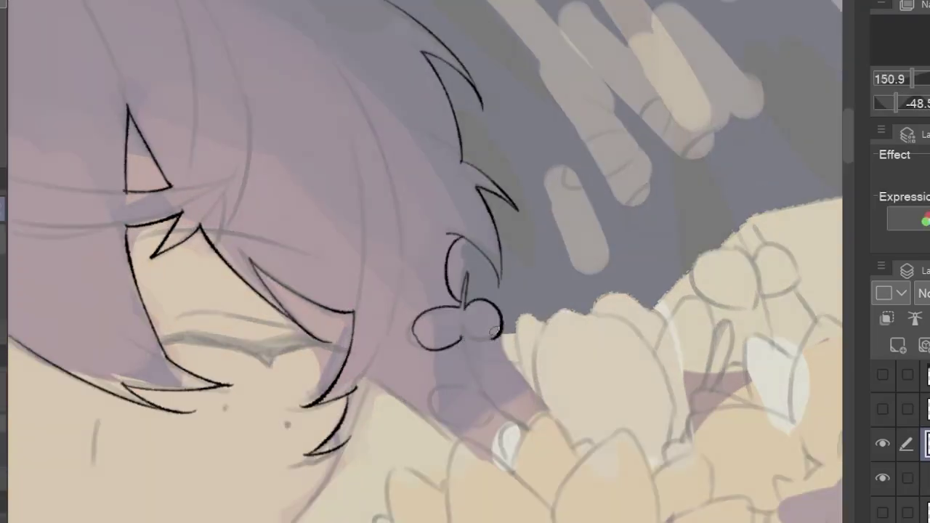
left_click_drag(495, 330, 443, 422)
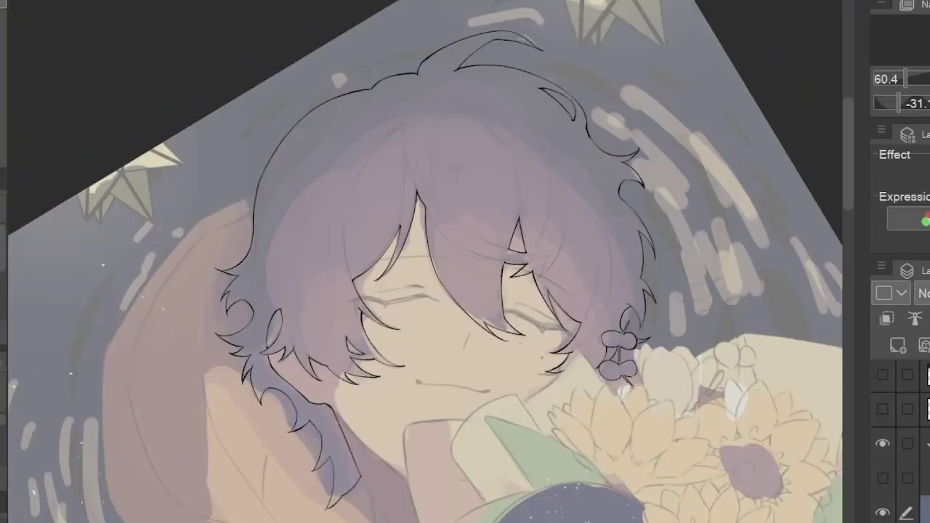
- Fill the inked hair silhouette with solid red as a base shape, leaving the hair ornament unfilled
scroll(288, 283, "up", 3)
scroll(287, 283, "down", 4)
scroll(288, 284, "up", 1)
left_click(287, 284)
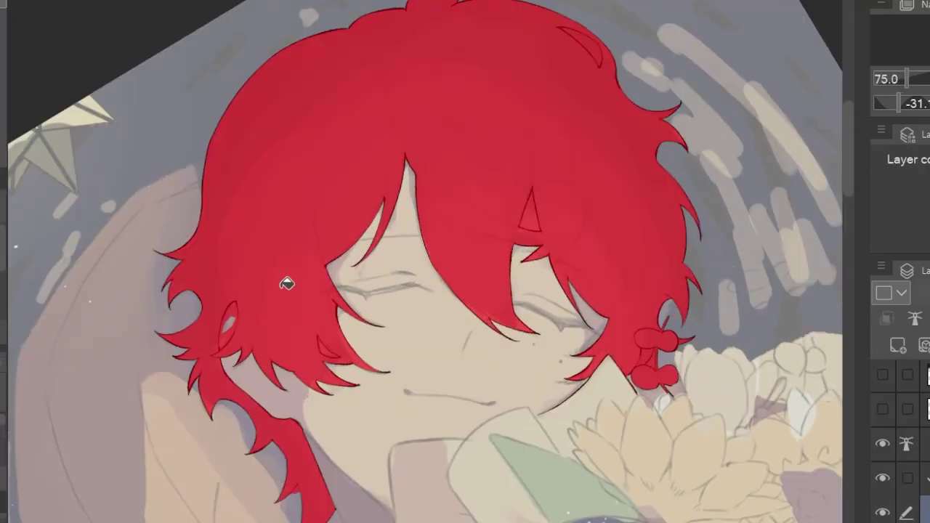
scroll(509, 374, "down", 2)
scroll(509, 373, "up", 3)
scroll(509, 373, "down", 5)
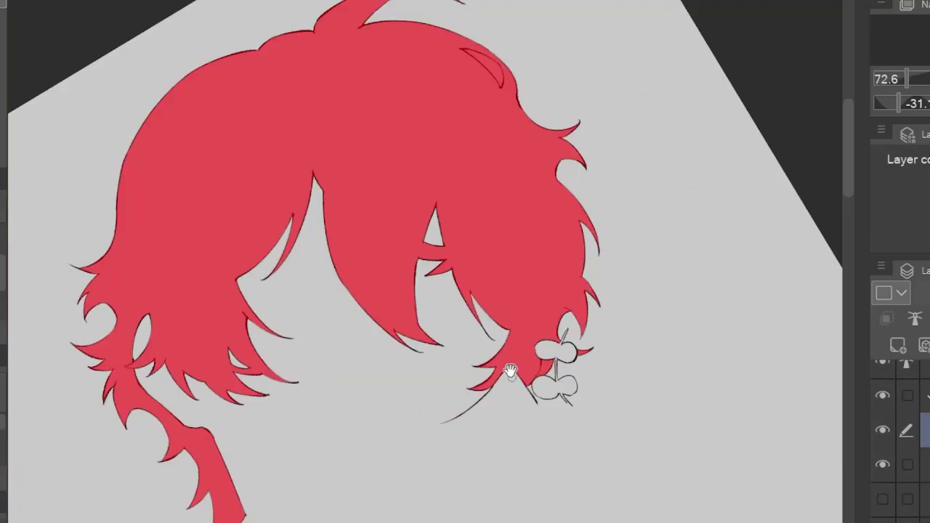
key("ctrl+m")
key("ctrl+d")
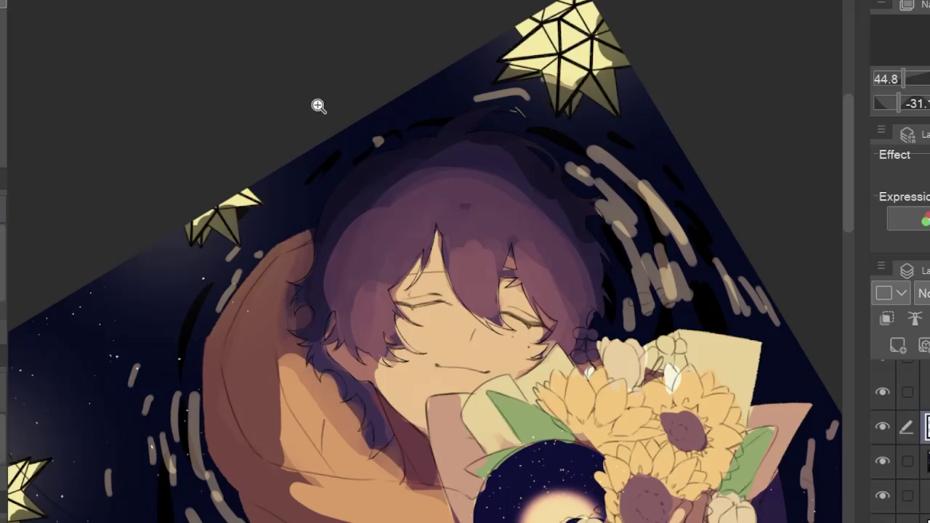
- Recolour the sketch lines of the face, bouquet and star lanterns to red over the painted colours
scroll(444, 104, "down", 4)
scroll(444, 104, "up", 4)
scroll(363, 280, "up", 2)
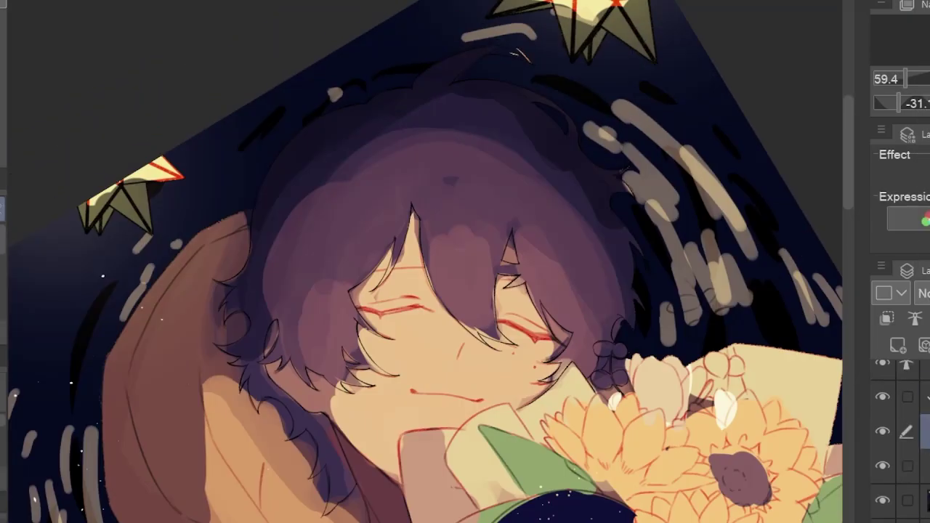
scroll(364, 280, "up", 2)
scroll(361, 378, "left", 2)
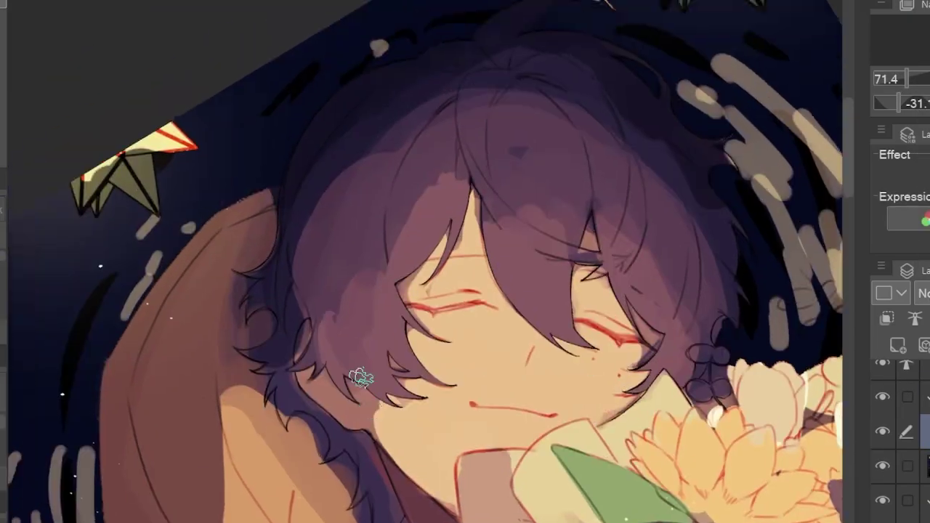
- Paint the shadow and lit areas of the front hair lock above the character's closed eye on the hood side
scroll(422, 139, "down", 3)
scroll(497, 112, "up", 1)
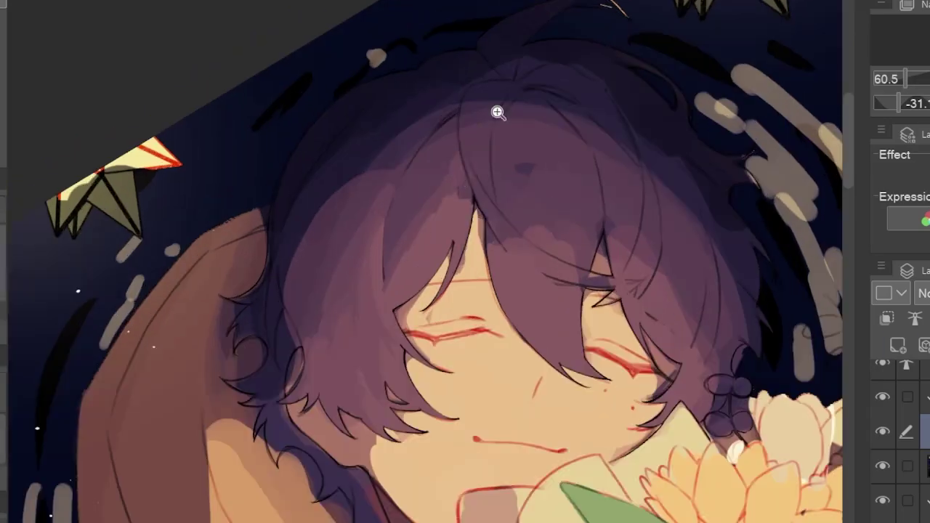
scroll(422, 277, "down", 3)
scroll(347, 349, "up", 4)
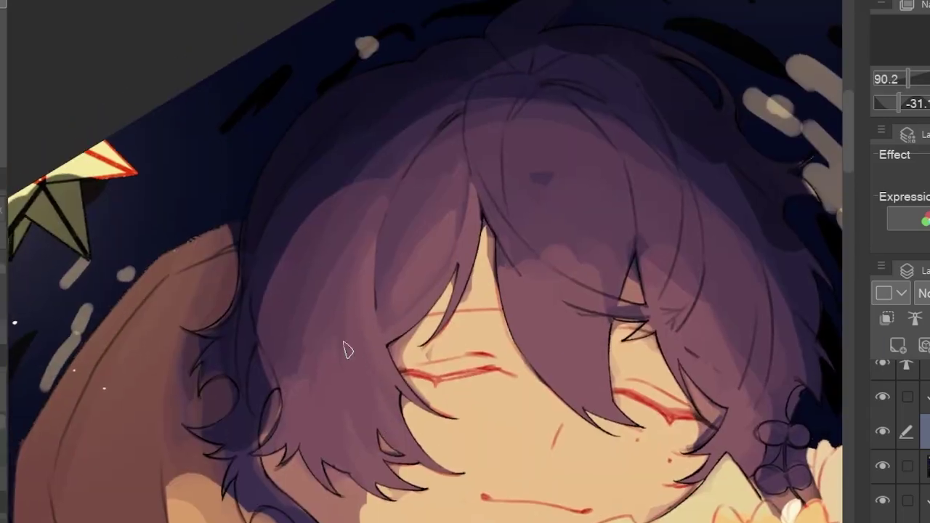
- Paint long purple strands through the hood-side hair, from the crown down to the pointed tips beside the cheek
scroll(305, 331, "down", 1)
scroll(363, 433, "up", 2)
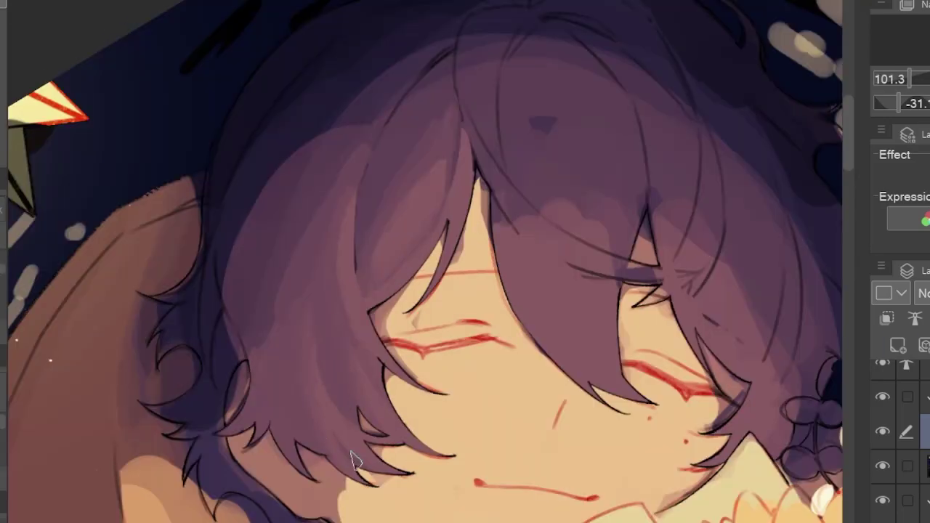
scroll(354, 461, "down", 3)
scroll(285, 346, "up", 3)
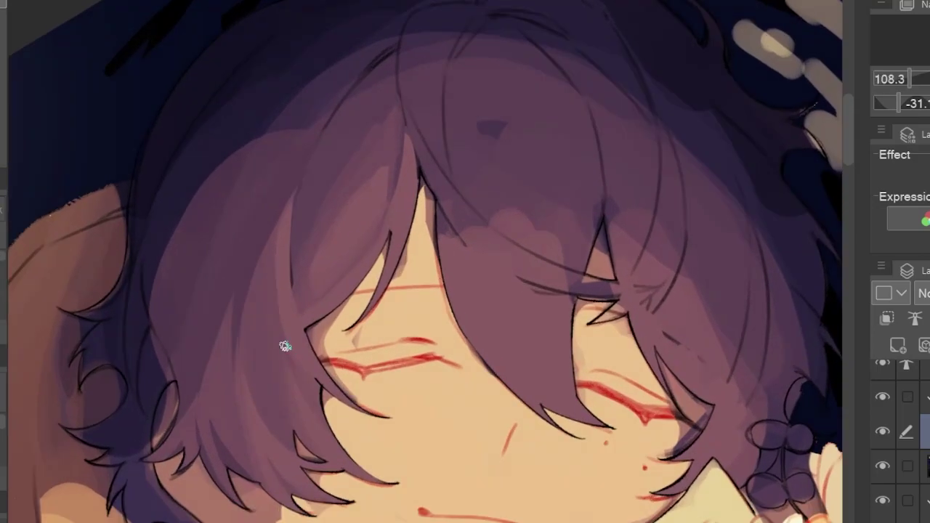
scroll(415, 395, "down", 1)
scroll(424, 224, "down", 3)
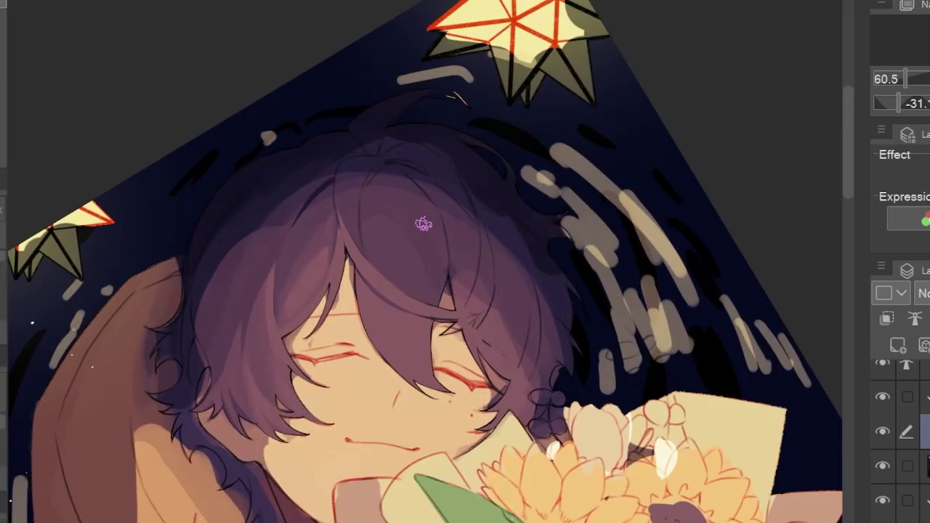
- Paint the central fringe and the long strand sweeping across it in lighter and darker purples
scroll(252, 305, "up", 3)
scroll(291, 268, "down", 2)
left_click_drag(291, 269, 468, 227)
scroll(309, 313, "down", 1)
scroll(276, 323, "down", 2)
scroll(275, 323, "up", 3)
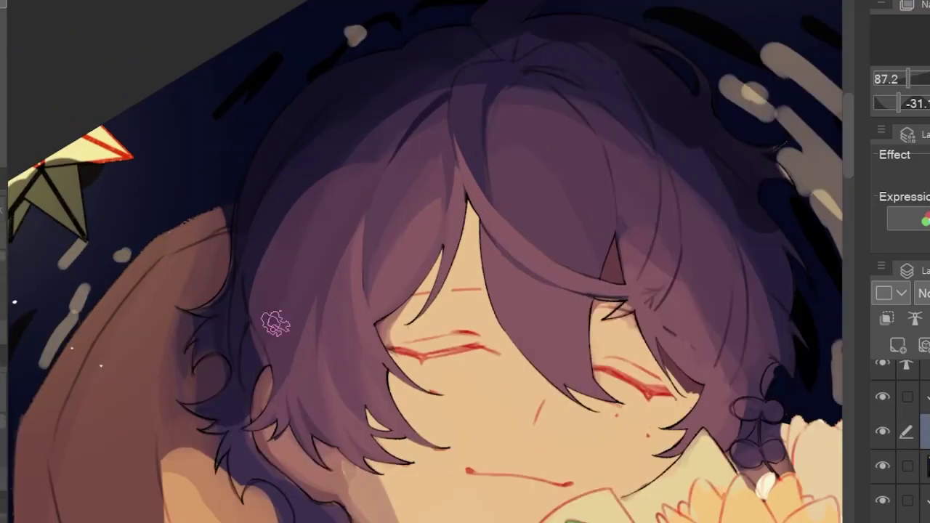
- Deepen and blend the strand shadows of the hair near the ear and hood
scroll(275, 323, "up", 2)
scroll(310, 503, "down", 1)
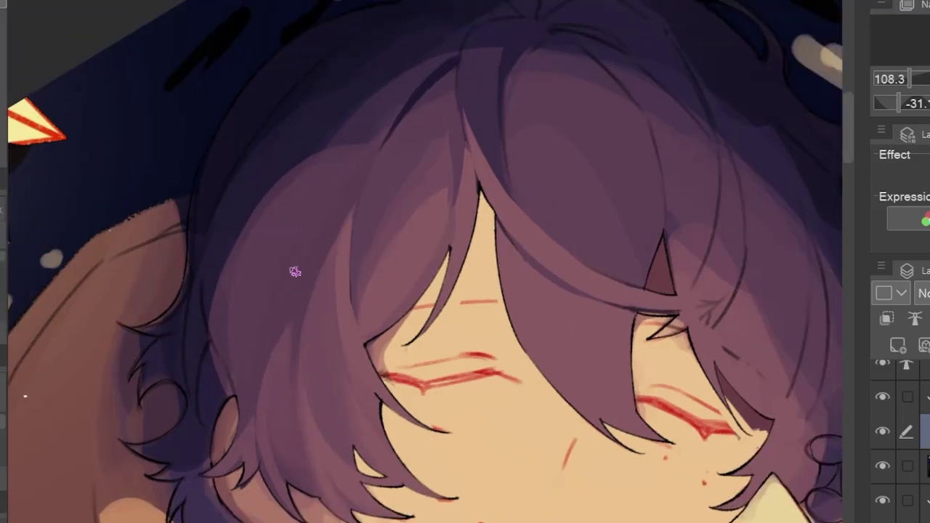
scroll(222, 266, "down", 1)
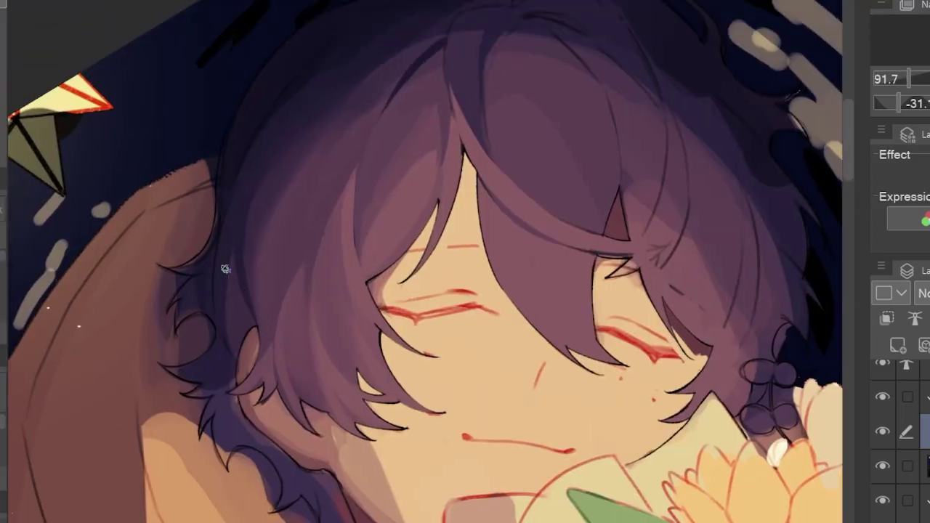
scroll(255, 326, "up", 3)
scroll(377, 136, "down", 4)
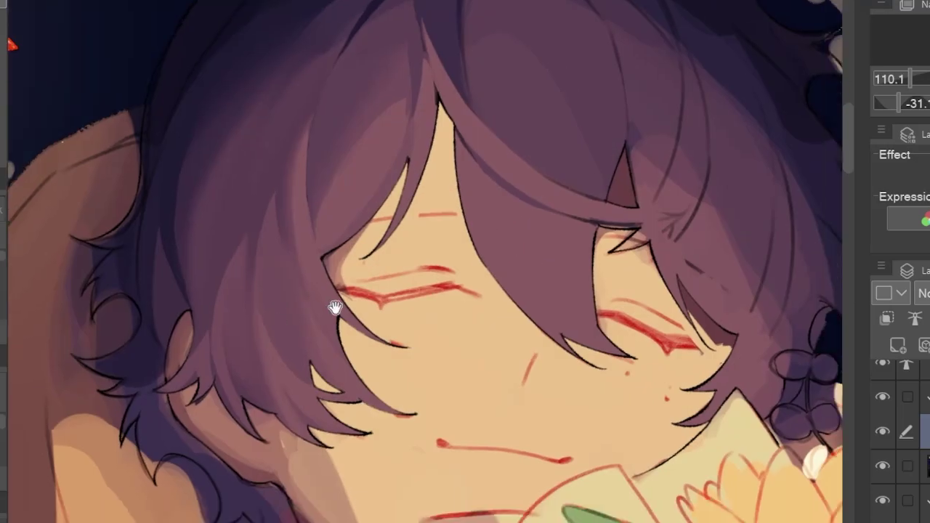
- Add tapered shadow strands to the central fringe lock hanging between the eyes
scroll(440, 263, "up", 2)
scroll(496, 103, "down", 3)
scroll(495, 103, "up", 6)
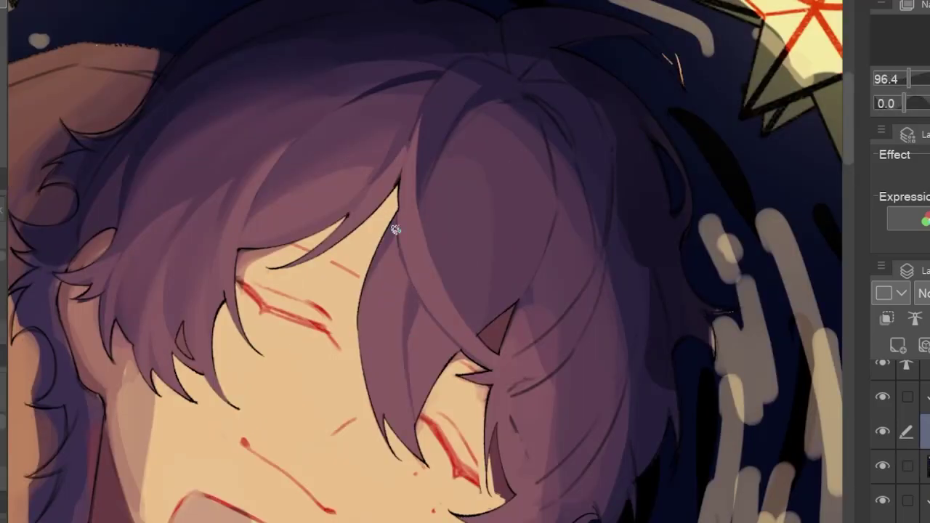
scroll(395, 230, "up", 1)
left_click_drag(465, 177, 370, 244)
scroll(362, 298, "down", 1)
scroll(362, 298, "down", 1)
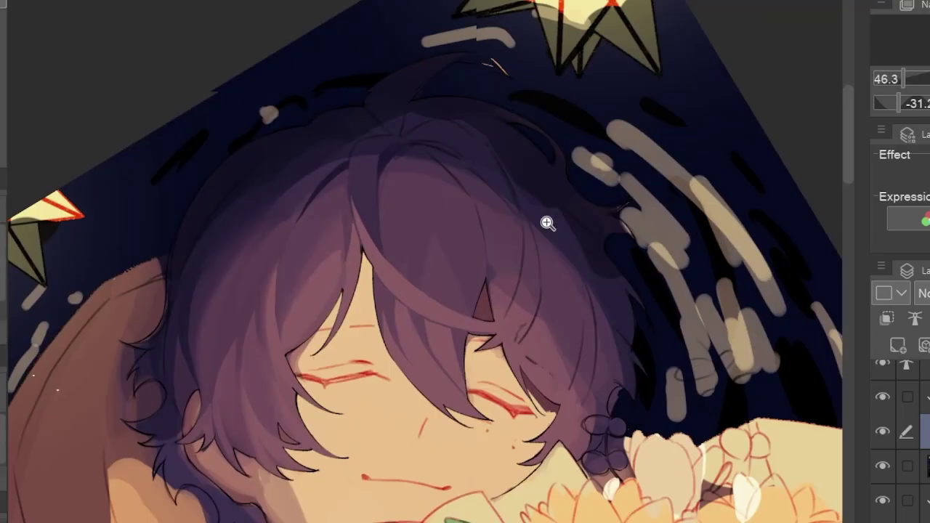
- Paint light and dark strands over the side hair between the central fringe and the flower ornament
left_click_drag(545, 218, 370, 276)
scroll(370, 276, "down", 4)
scroll(341, 153, "up", 5)
scroll(341, 154, "up", 1)
left_click_drag(341, 153, 198, 242)
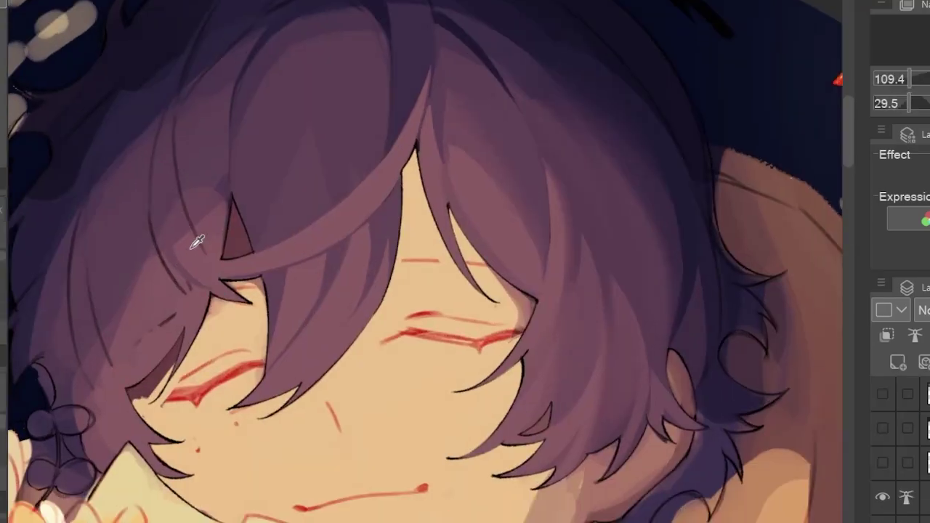
left_click_drag(195, 281, 356, 132)
scroll(351, 139, "down", 4)
key("h")
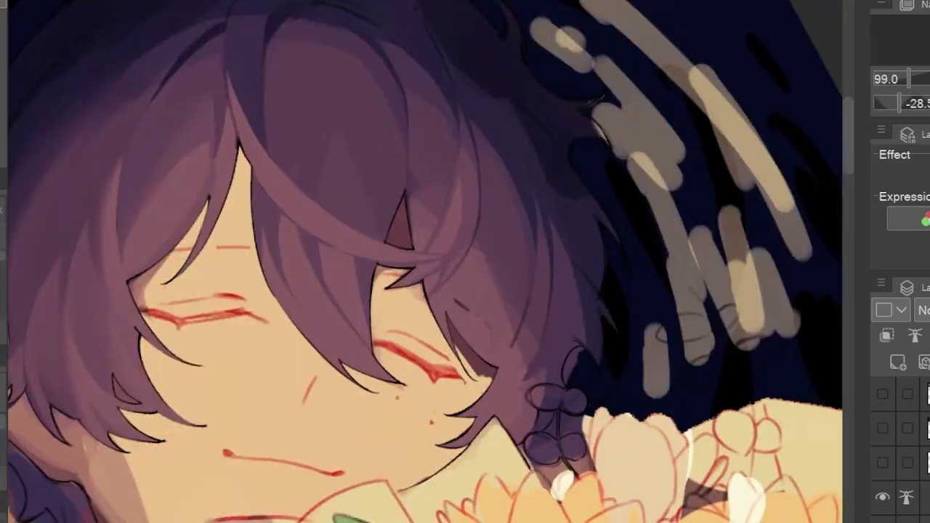
- Lighten the fringe and side locks with soft pinkish purple and paint over the remaining strand sketch lines
left_click_drag(269, 302, 415, 269)
scroll(415, 269, "down", 1)
scroll(409, 164, "down", 5)
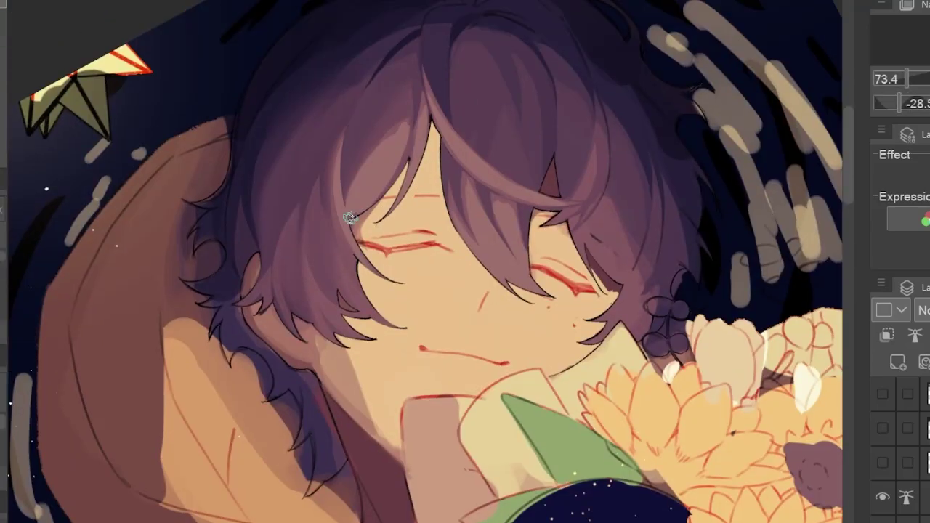
scroll(534, 224, "up", 4)
scroll(300, 187, "down", 3)
key("h")
scroll(385, 83, "up", 1)
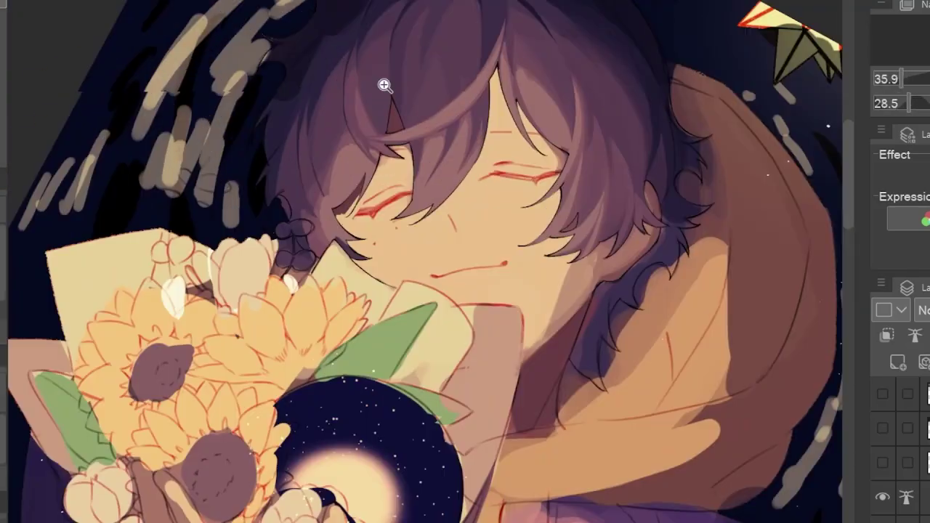
- Paint the upright tuft at the crown purple and refine the dark outer strands on the bouquet side
key("h")
scroll(340, 460, "up", 2)
left_click_drag(245, 284, 227, 328)
key("h")
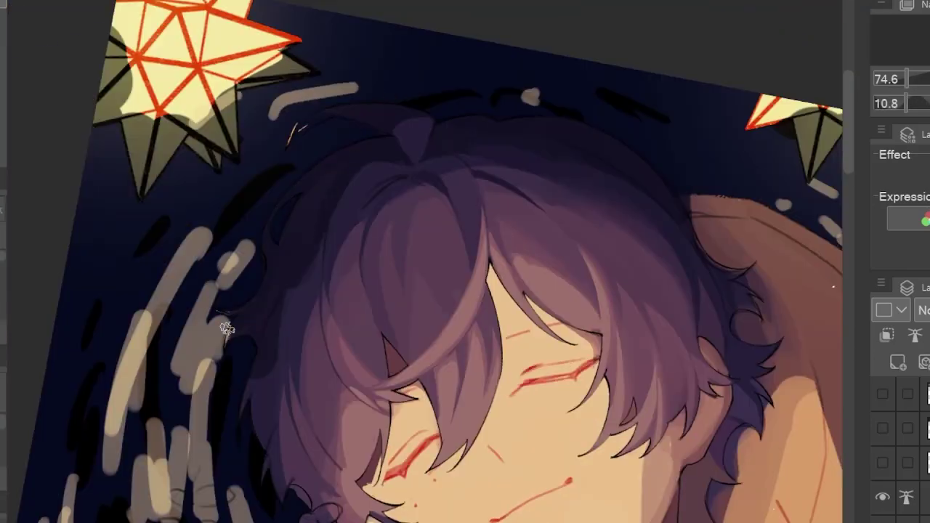
scroll(305, 341, "down", 3)
key("h")
key("h")
key("h")
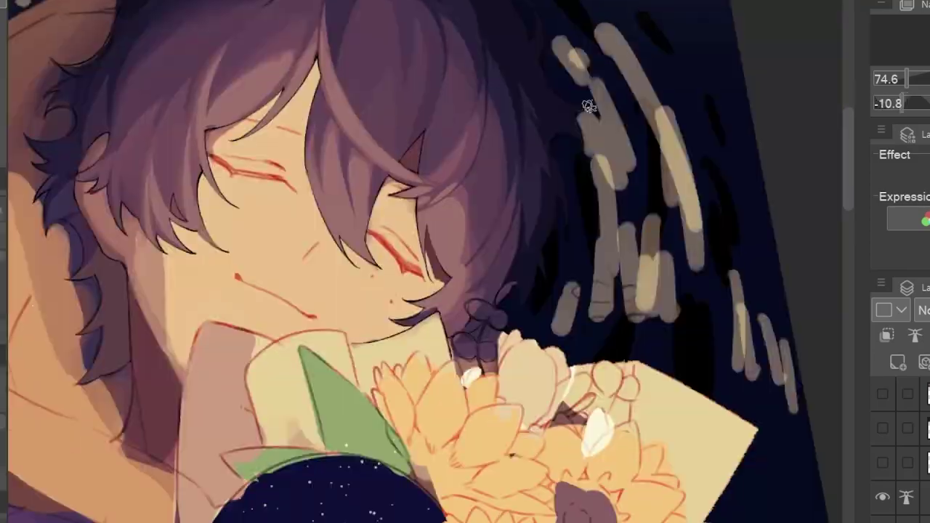
- Ink the closed eyes, nose and smiling mouth over the red sketch and fill the lashes with dark colour
left_click_drag(588, 107, 639, 179)
scroll(451, 321, "up", 4)
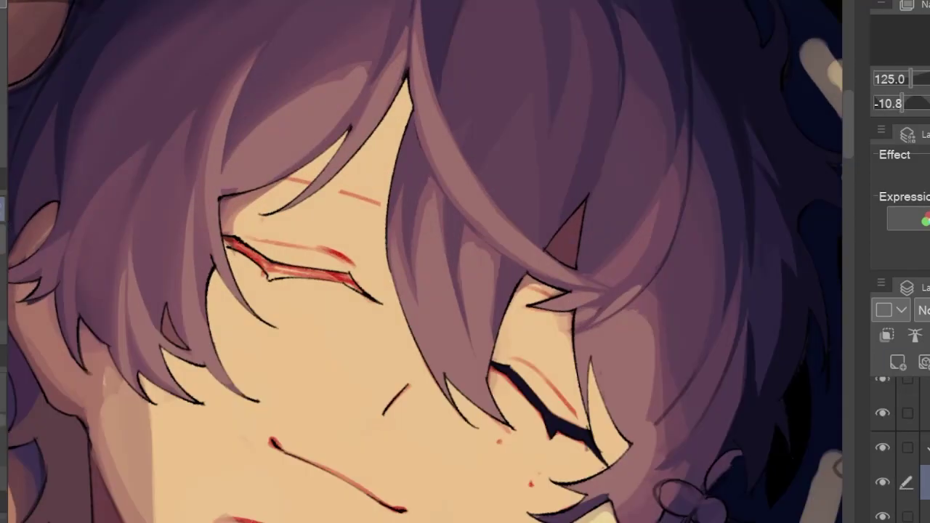
scroll(450, 321, "down", 4)
key("h")
scroll(581, 210, "up", 5)
key("h")
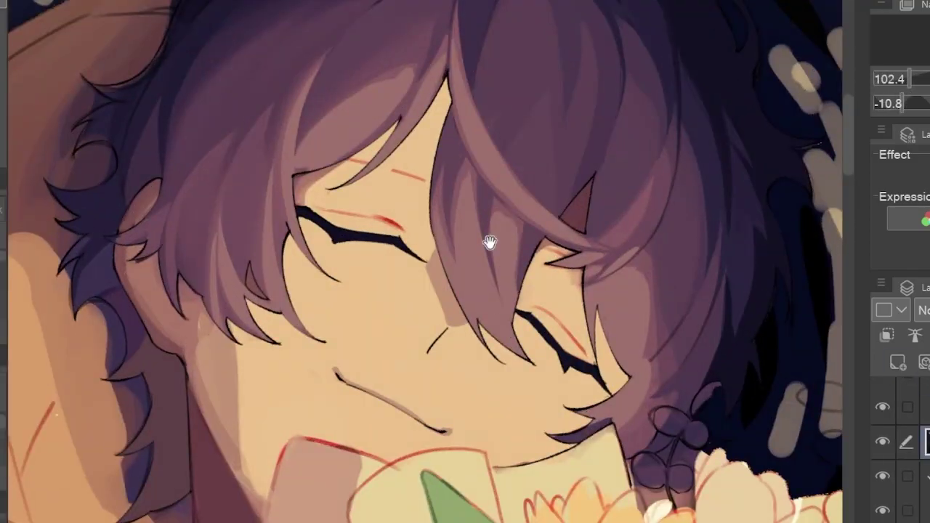
- Shade the eyelids and the skin beneath the fringe, and clean the red sketch marks off the face
scroll(428, 262, "up", 1)
key("minus")
key("asciicircum")
key("asciicircum")
scroll(457, 162, "down", 2)
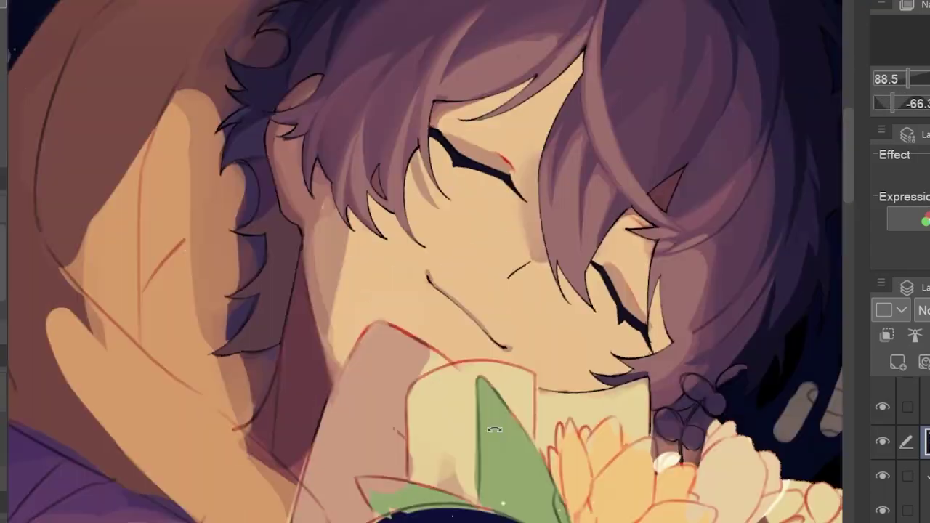
- Soften the shading along the cheek and jaw and tint the curly hair beside the neck a brownish purple
key("h")
key("h")
key("h")
scroll(296, 266, "down", 1)
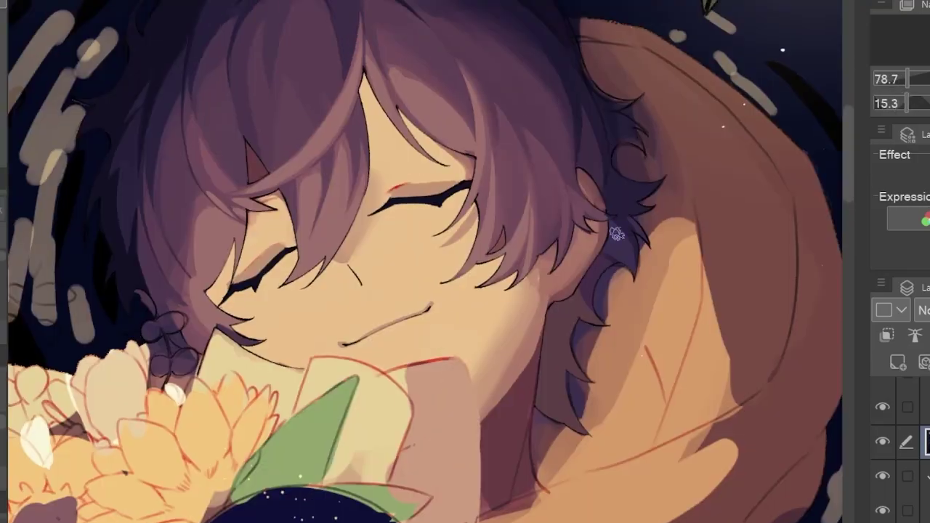
scroll(306, 266, "up", 2)
key("h")
scroll(312, 214, "down", 3)
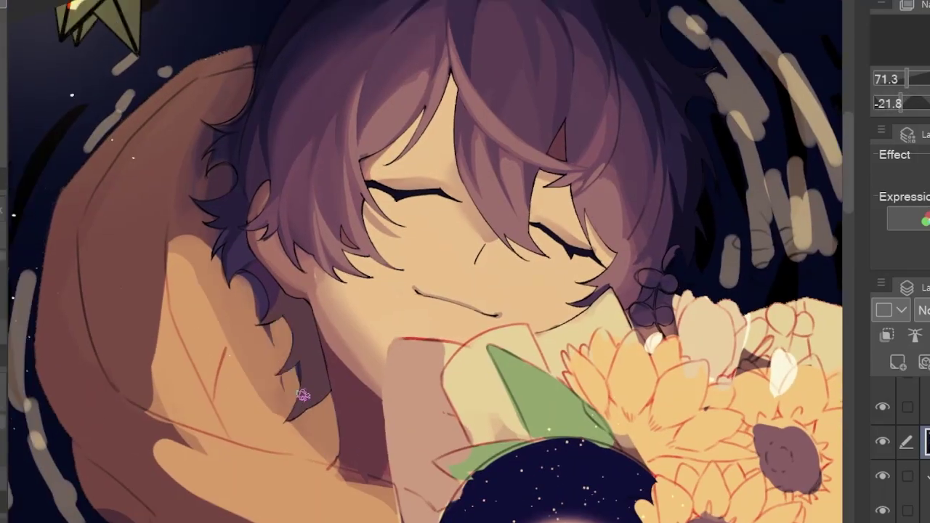
scroll(226, 150, "up", 2)
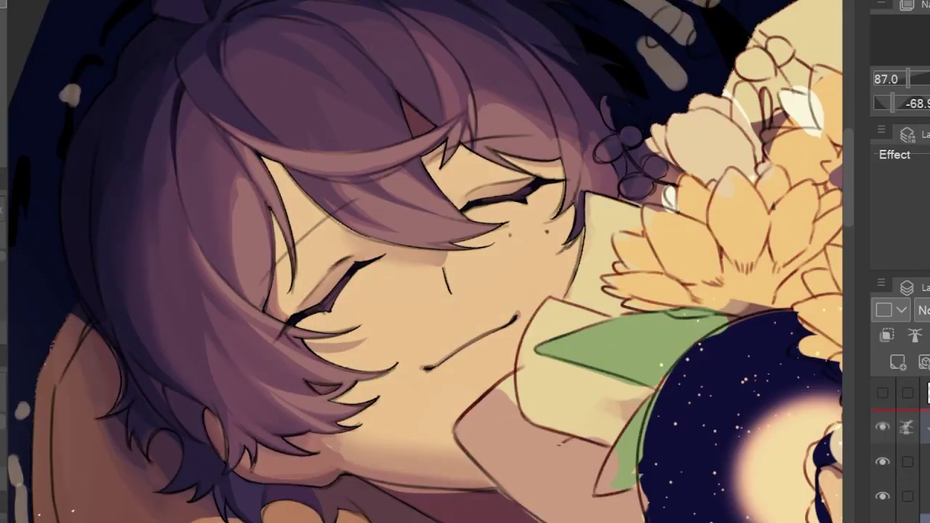
- Draw dark eyebrows beneath the fringe and tint the inside of the lashes purple
scroll(227, 150, "up", 2)
scroll(287, 248, "down", 3)
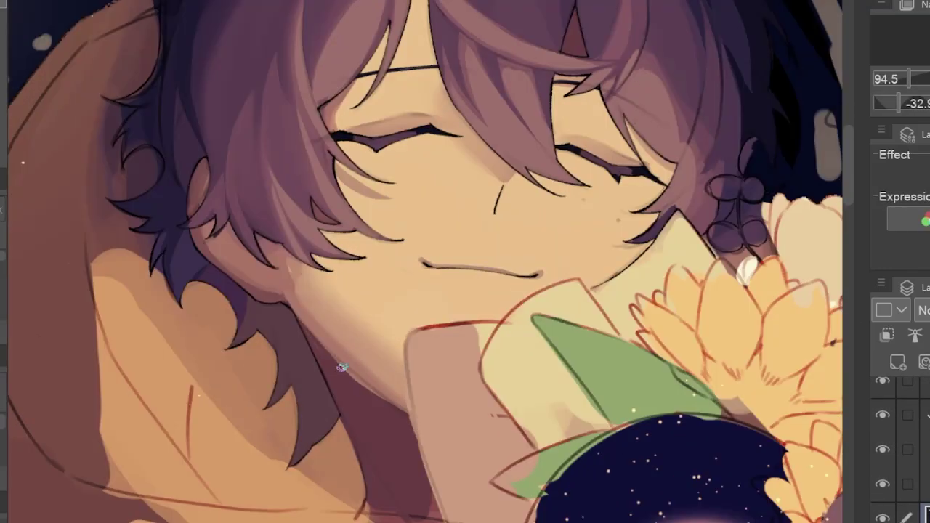
scroll(425, 277, "up", 3)
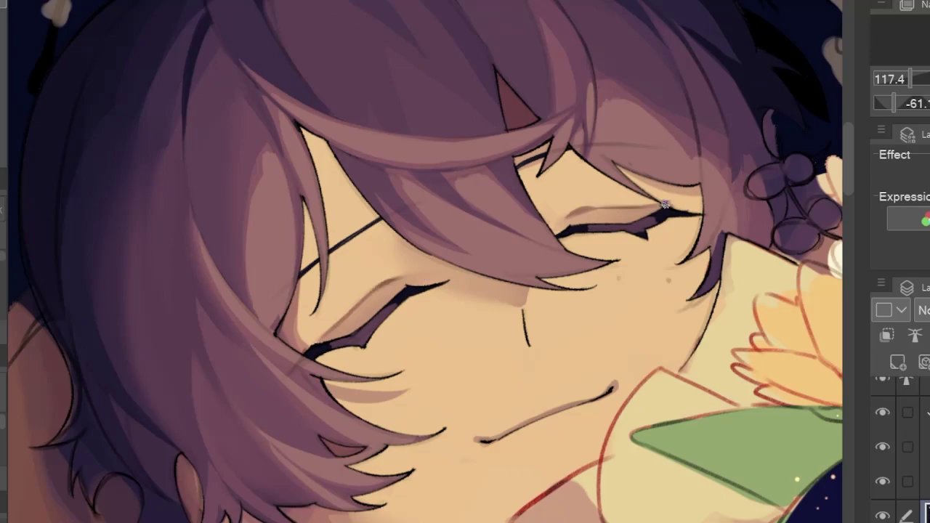
- Add a pinkish tint and small bright highlights to both closed eyelids
scroll(359, 318, "down", 1)
left_click(882, 482)
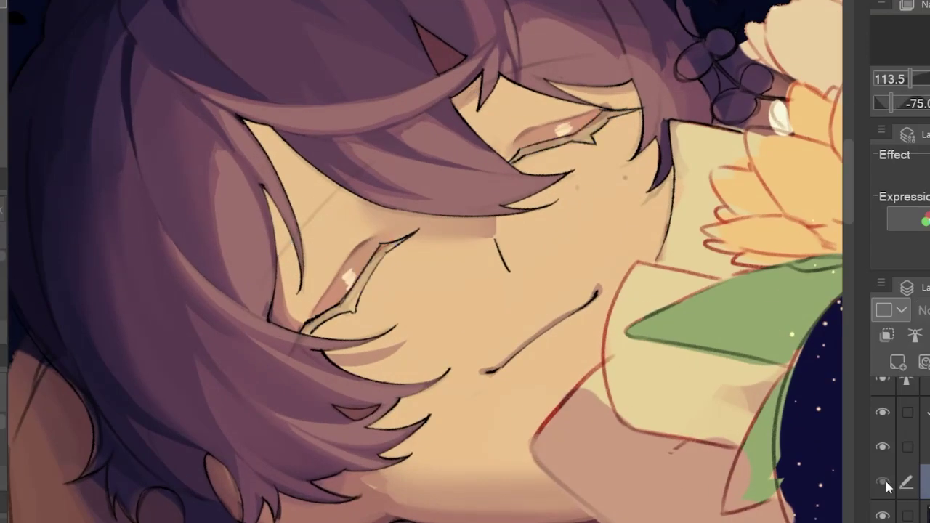
scroll(564, 161, "down", 3)
scroll(409, 234, "up", 2)
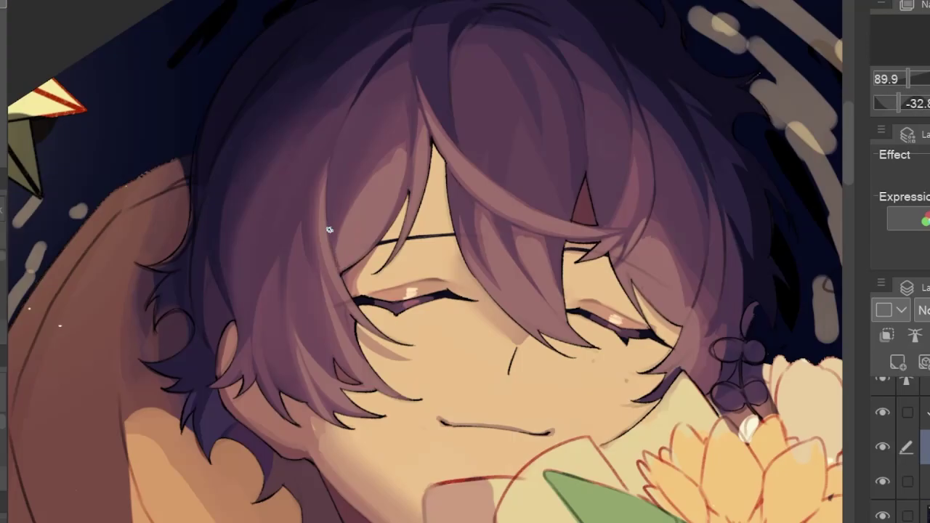
scroll(329, 230, "up", 1)
scroll(320, 178, "down", 1)
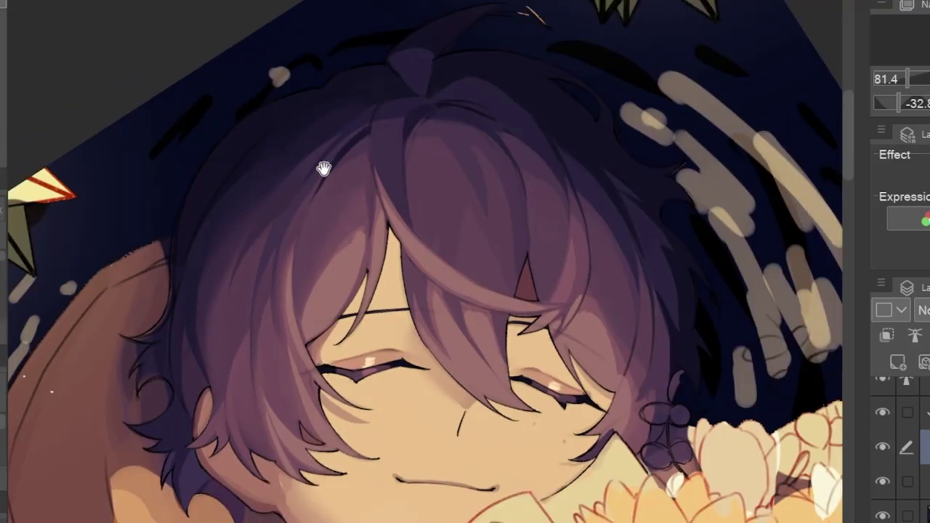
- Paint a pinkish rim light with loose strands along the outer edges of the hair
scroll(250, 196, "up", 1)
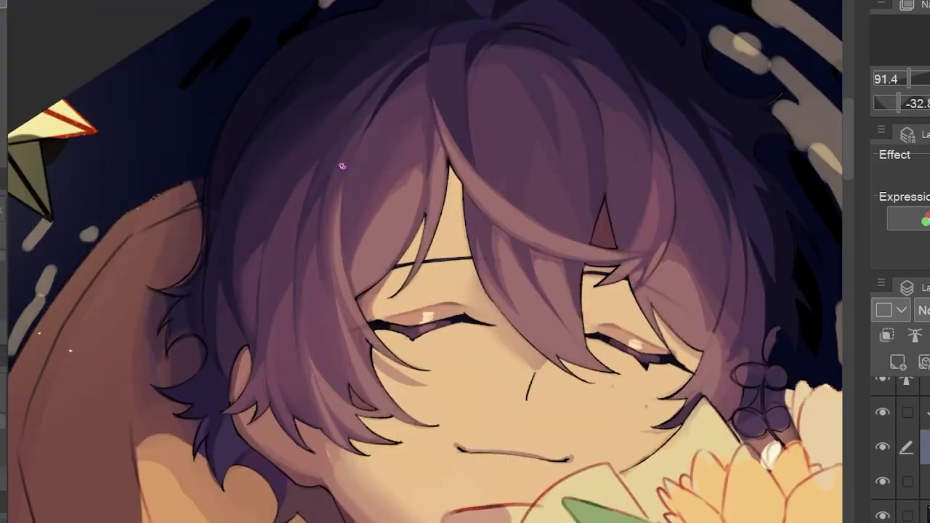
scroll(341, 166, "up", 1)
scroll(308, 170, "down", 3)
scroll(290, 211, "up", 1)
left_click_drag(269, 234, 304, 189)
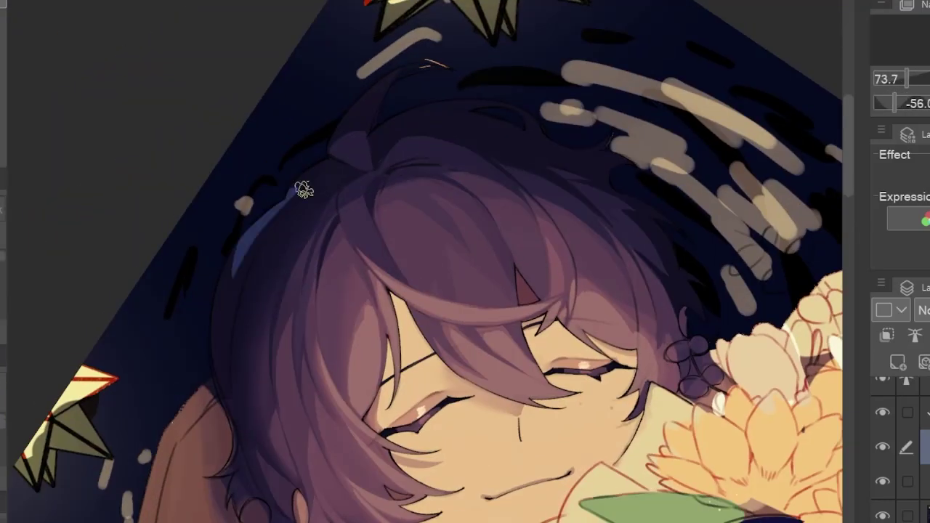
key("ctrl+0")
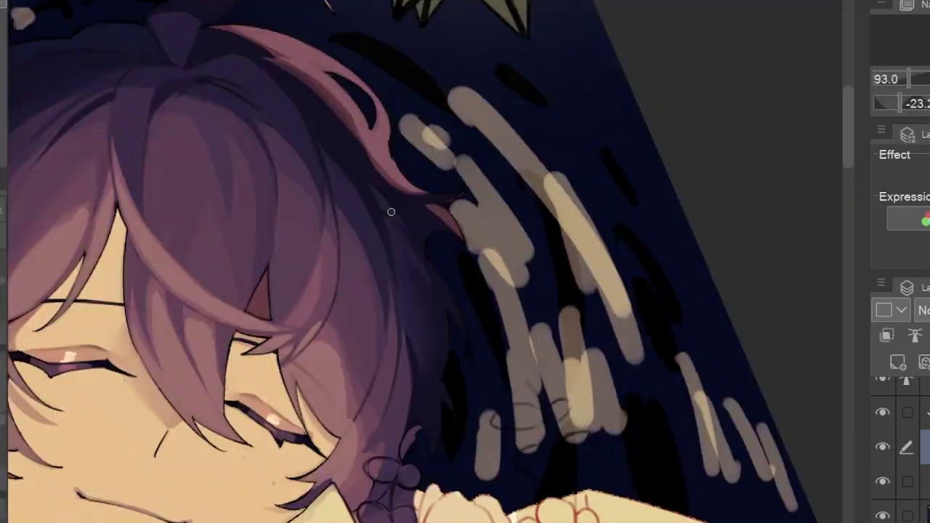
scroll(391, 212, "down", 3)
scroll(335, 209, "up", 4)
scroll(292, 259, "up", 2)
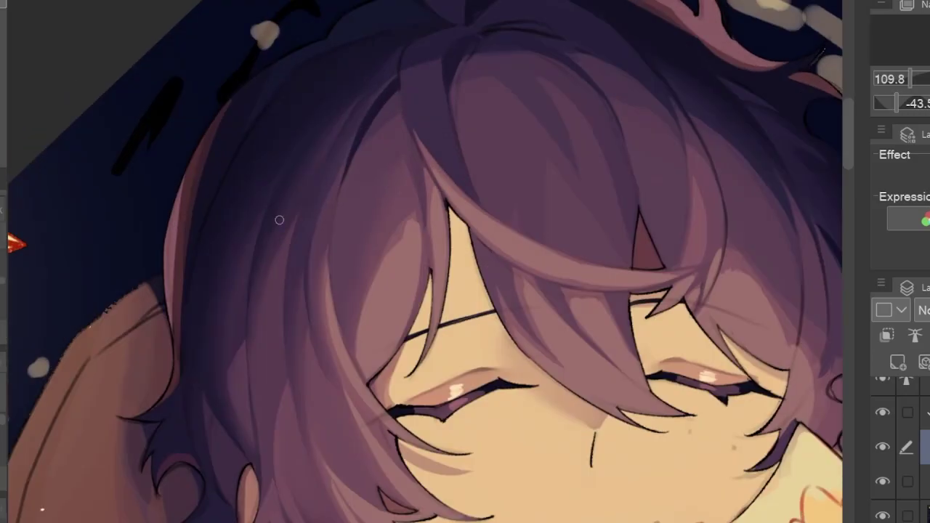
- Refine the hair strands near the cheek and tint the small purple flowers beside them, checking the face mirrored
left_click_drag(278, 216, 393, 109)
key("h")
scroll(305, 194, "up", 2)
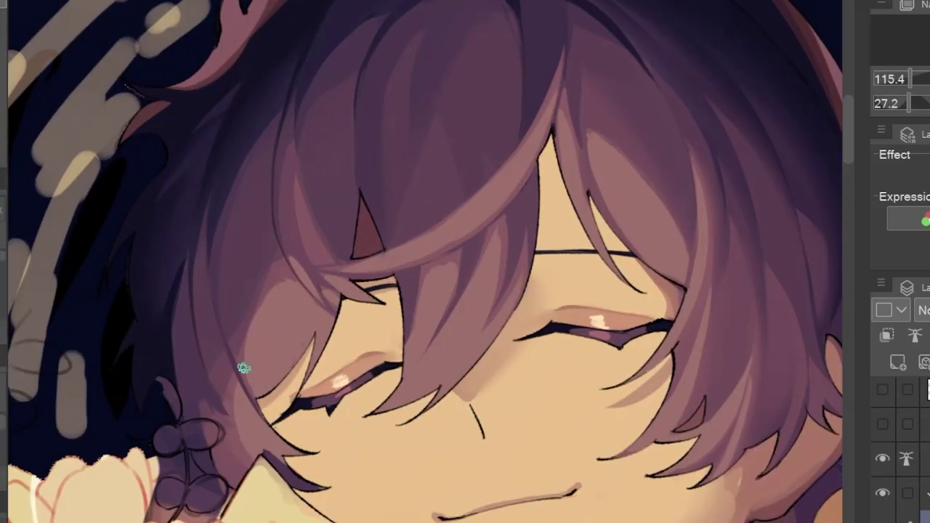
scroll(269, 230, "up", 3)
scroll(218, 257, "down", 2)
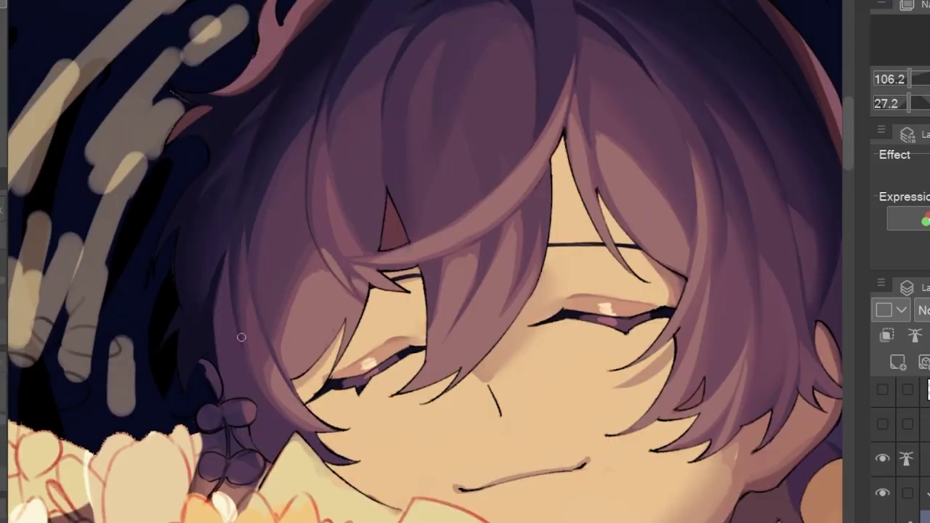
- Paint the hood's inner lining dark olive brown with a purplish shadow around the curls beside the neck
scroll(276, 164, "down", 2)
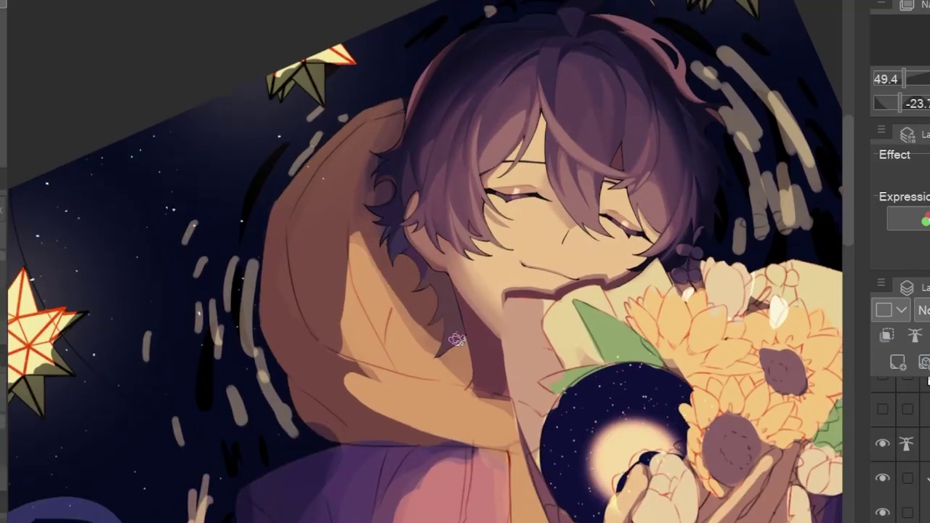
scroll(522, 255, "up", 3)
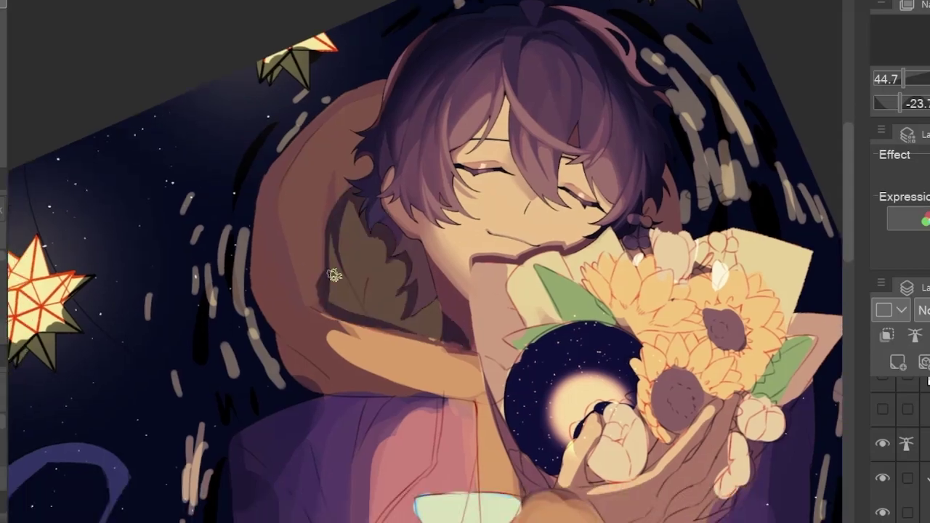
scroll(334, 275, "up", 2)
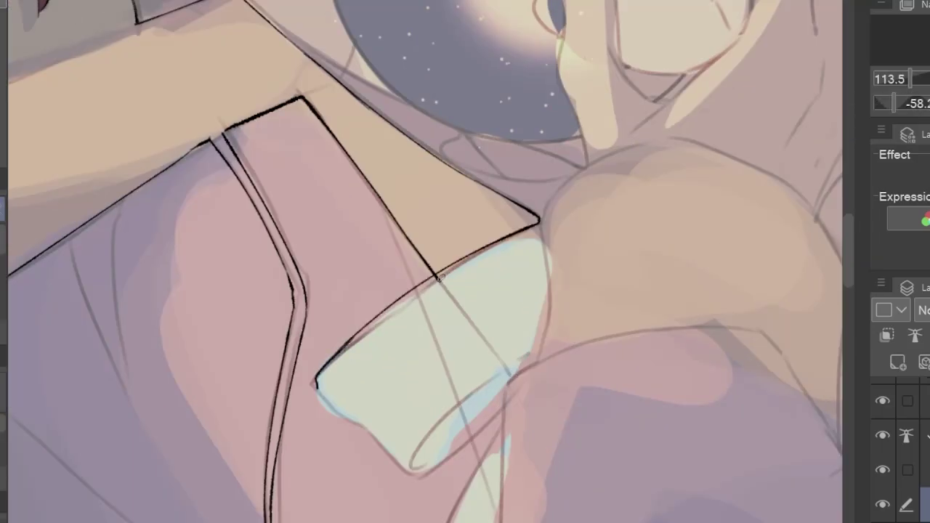
- Ink black outlines over the coat front, the bow, the hand holding the bouquet and the flowing ribbon
left_click_drag(438, 279, 359, 356)
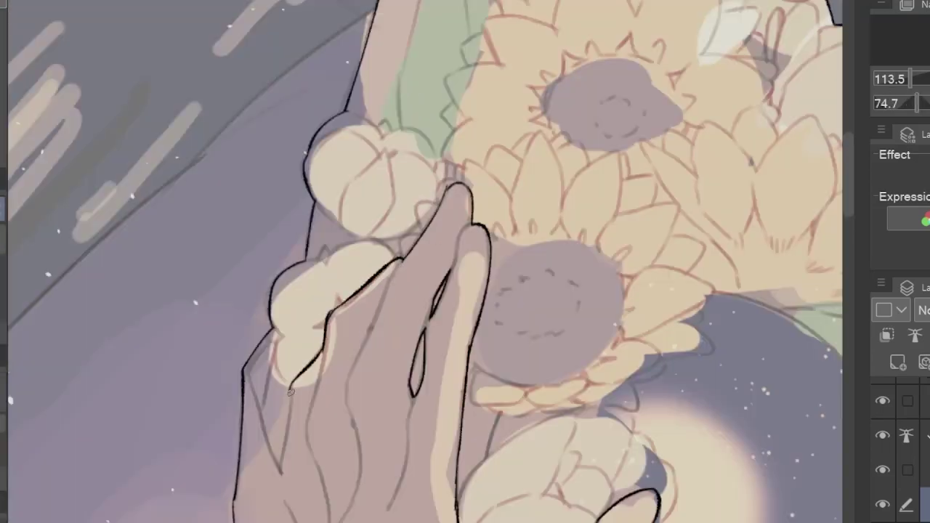
left_click_drag(289, 392, 326, 256)
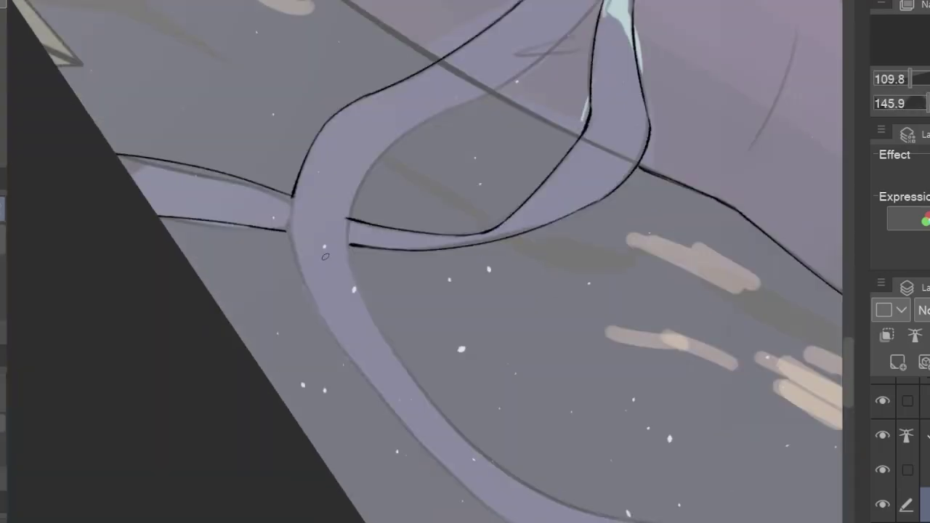
left_click_drag(373, 400, 595, 260)
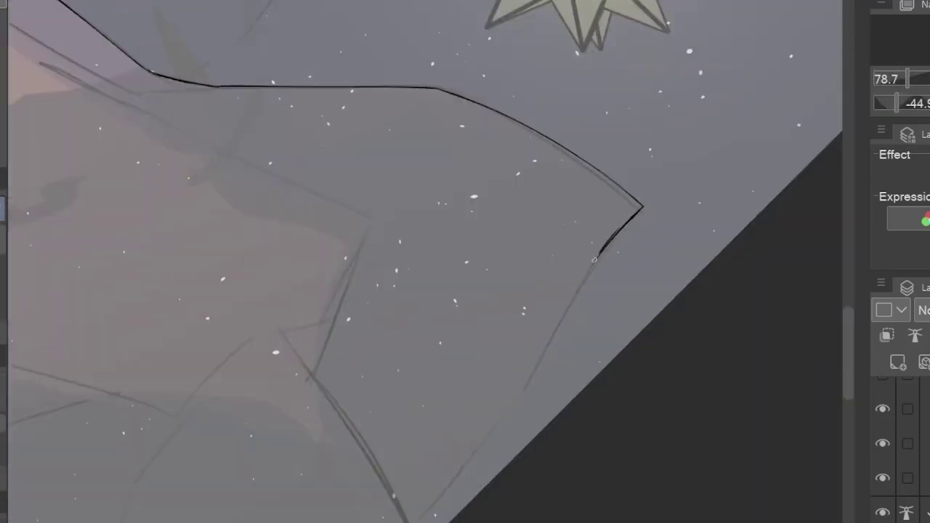
- Ink the outer contours, hem and overlapping folds of the lower coat in thin black lines
mouse_move(337, 289)
left_mouse_down()
mouse_move(464, 261)
mouse_move(292, 411)
mouse_move(473, 440)
mouse_move(374, 394)
mouse_move(418, 264)
mouse_move(324, 331)
left_mouse_up()
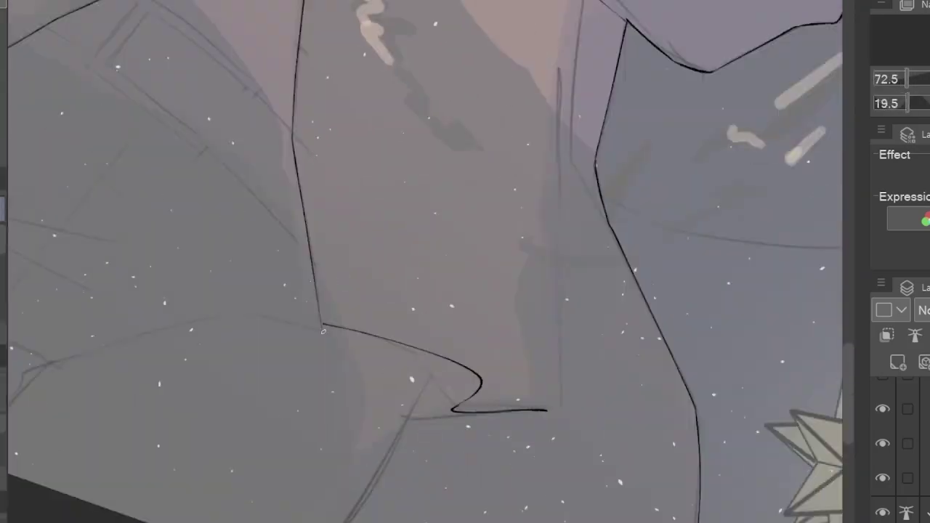
left_click_drag(450, 374, 509, 421)
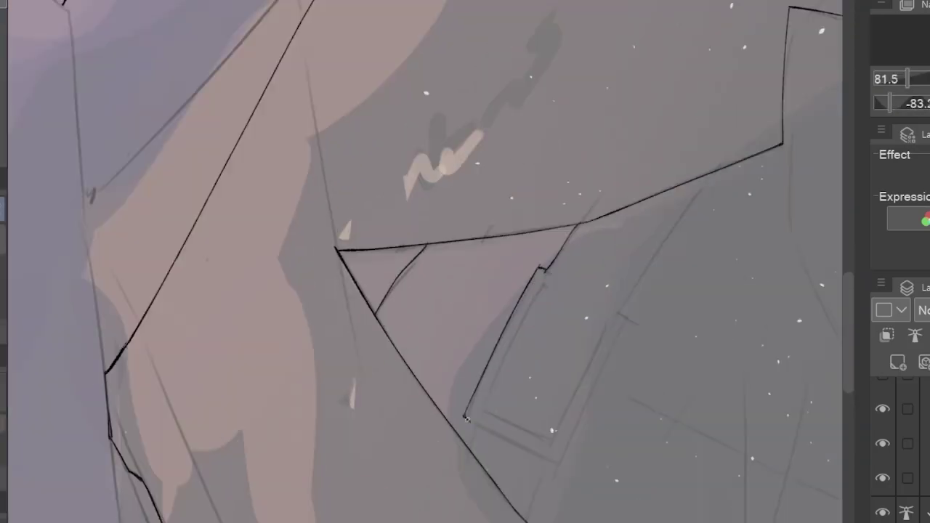
key("ctrl+0")
- Shade the hood's brown inner side with lighter and darker patches and add dark folds to the olive lining
mouse_move(363, 129)
left_mouse_down()
mouse_move(583, 210)
mouse_move(516, 367)
mouse_move(616, 243)
mouse_move(302, 89)
left_mouse_up()
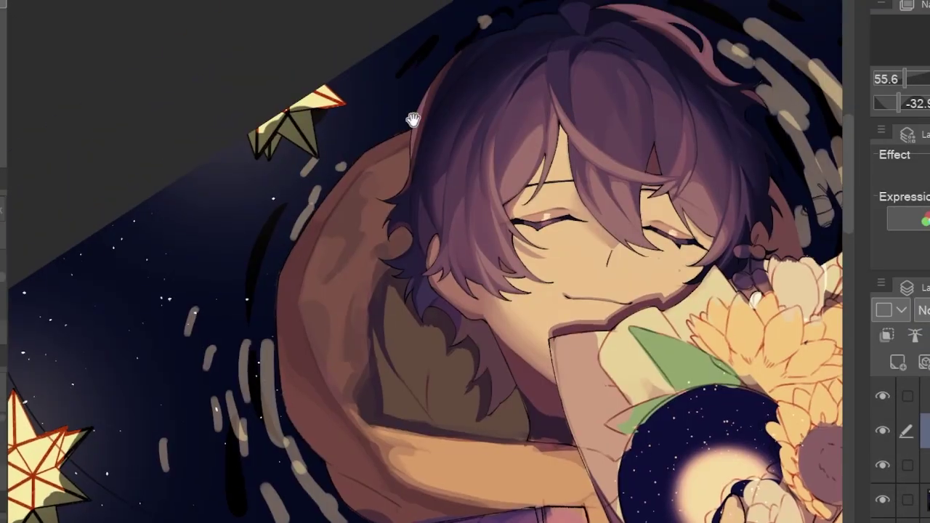
scroll(390, 311, "down", 1)
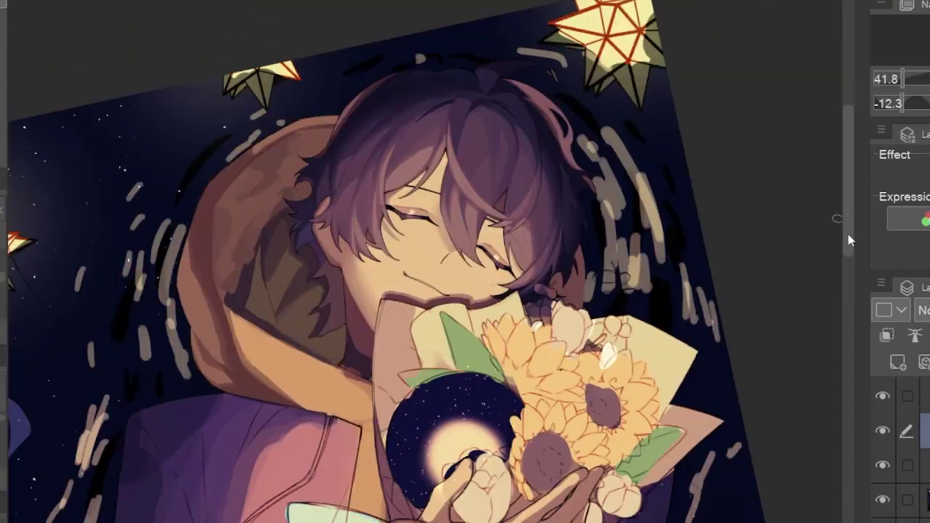
scroll(371, 247, "up", 2)
left_click_drag(276, 308, 284, 261)
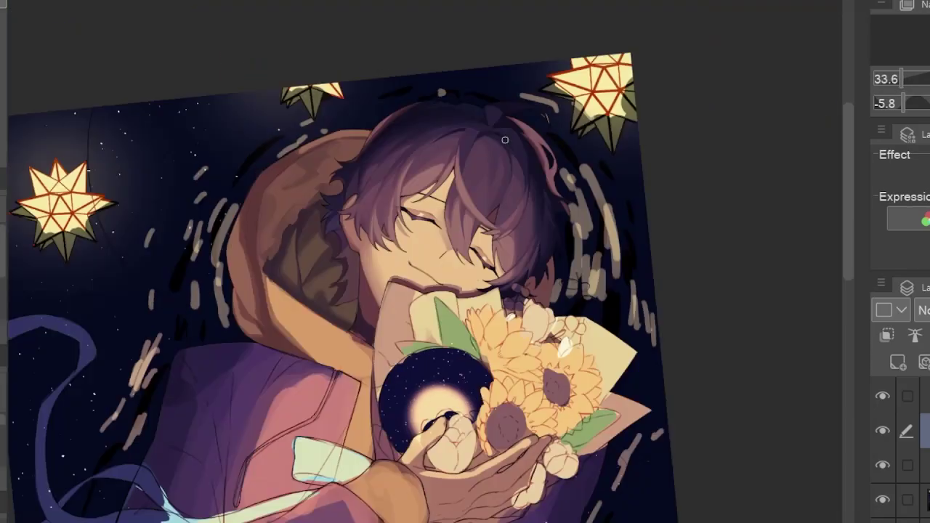
- Add a brown shadow to the lower end of the hood's orange collar and soften the lining's shading
scroll(505, 139, "up", 4)
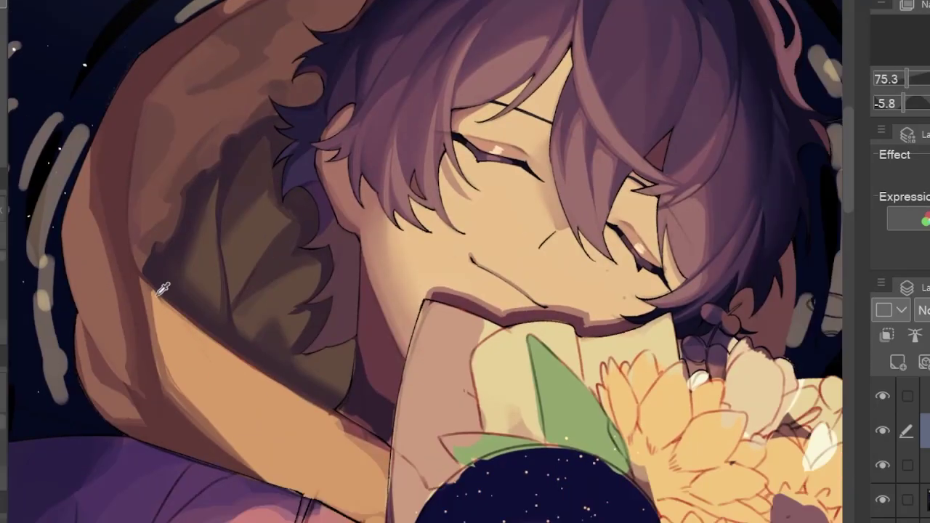
scroll(162, 289, "down", 4)
left_click_drag(163, 289, 322, 421)
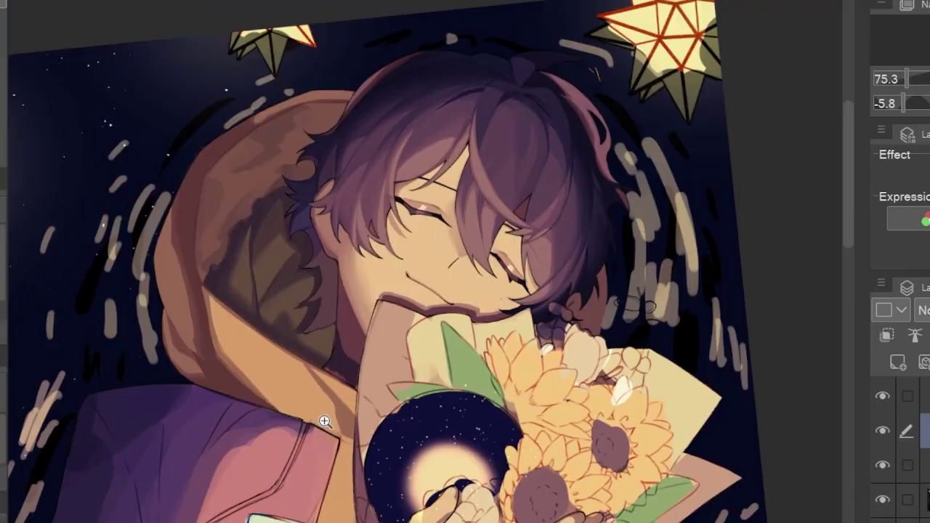
- Try pale, jagged highlight strokes across the lower part of the hood's lining
scroll(544, 122, "up", 3)
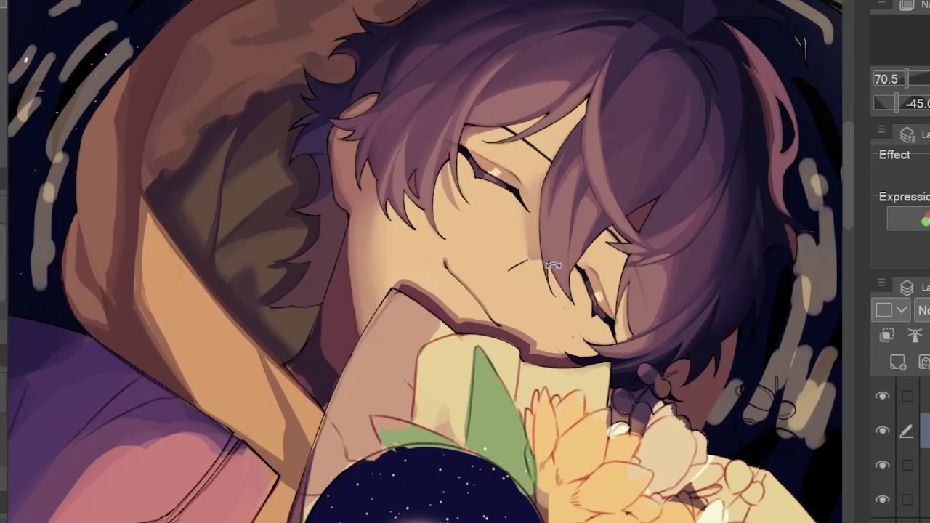
left_click_drag(554, 266, 490, 365)
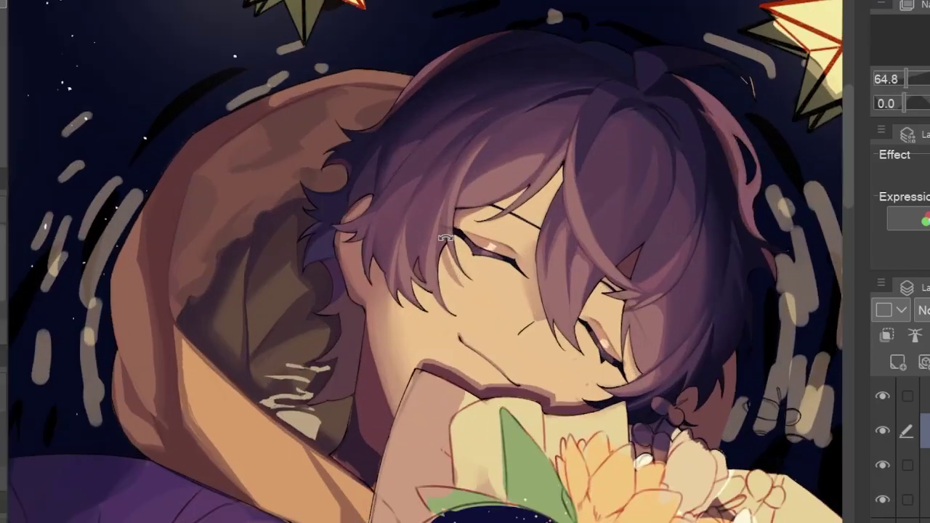
left_click_drag(444, 239, 449, 399)
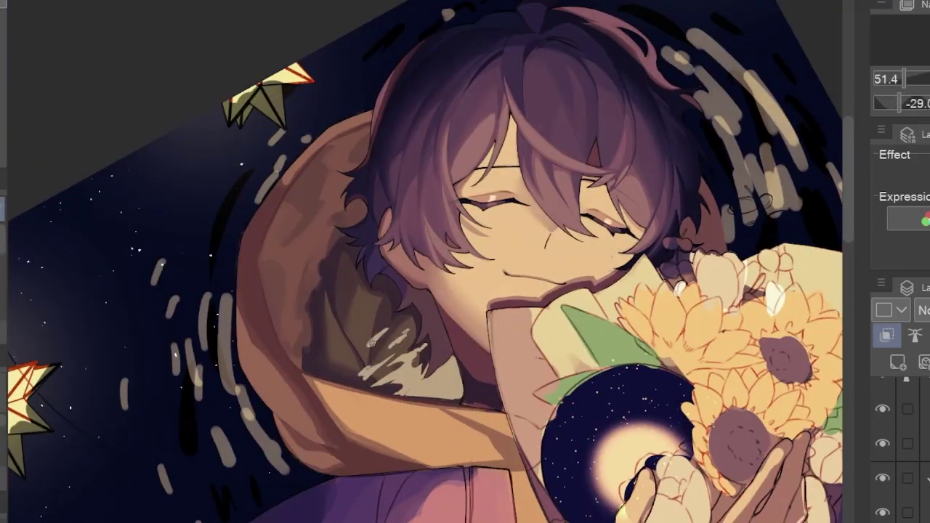
scroll(371, 342, "down", 3)
- Draw a frayed edge with pale highlights along the seam where the lining meets the brown hood
scroll(361, 159, "up", 5)
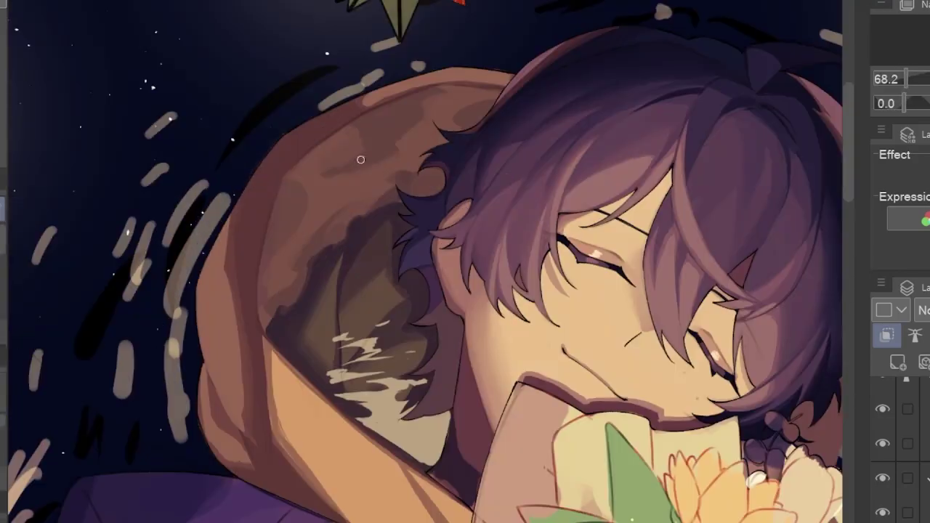
scroll(361, 159, "down", 3)
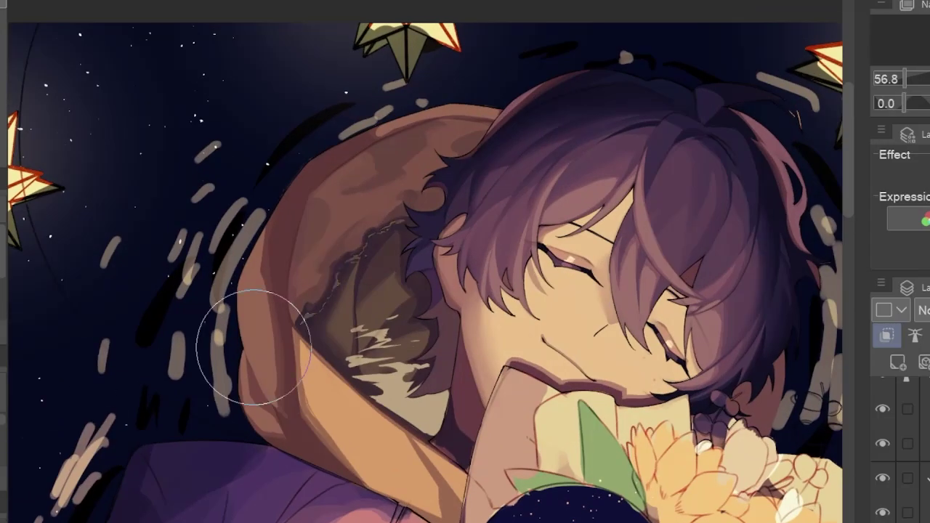
left_click_drag(245, 343, 592, 97)
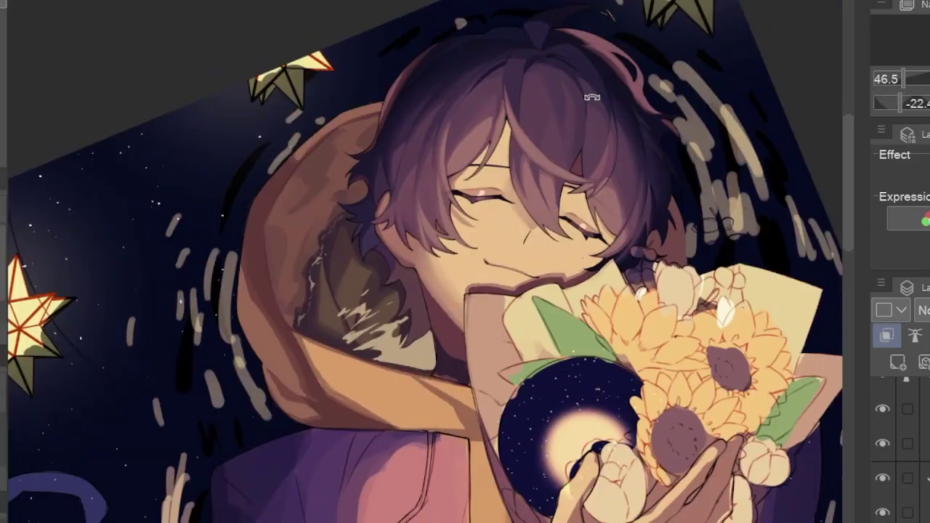
- Try dark Multiply strokes over the hood's lining and clear them together with the pale highlight strokes
key("ctrl+0")
scroll(425, 277, "up", 2)
scroll(386, 255, "down", 2)
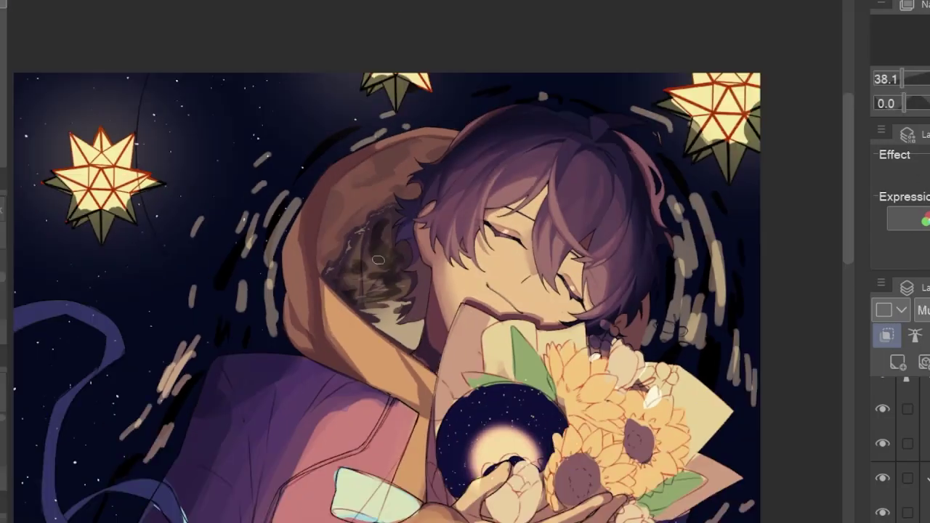
scroll(386, 255, "up", 2)
scroll(386, 255, "down", 2)
scroll(342, 298, "up", 2)
left_click_drag(342, 298, 455, 310)
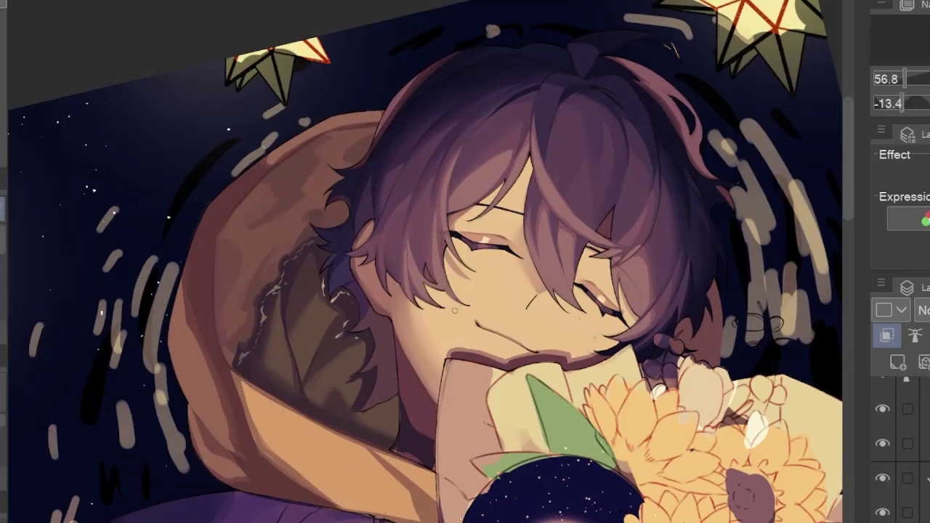
- Paint darker fold shadows into the olive lining behind the neck and check the picture mirrored
scroll(425, 261, "up", 2)
scroll(426, 261, "down", 5)
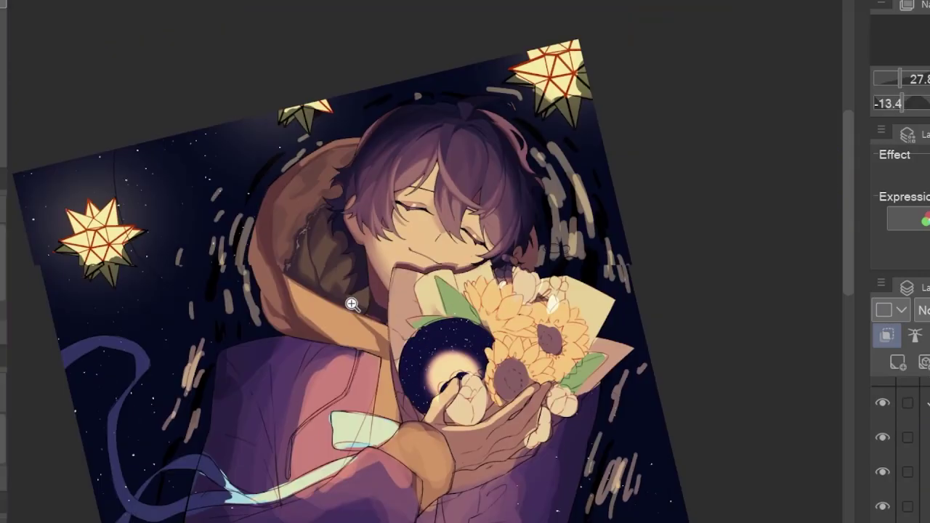
scroll(425, 262, "up", 5)
scroll(425, 262, "down", 1)
key("h")
key("h")
scroll(510, 322, "down", 3)
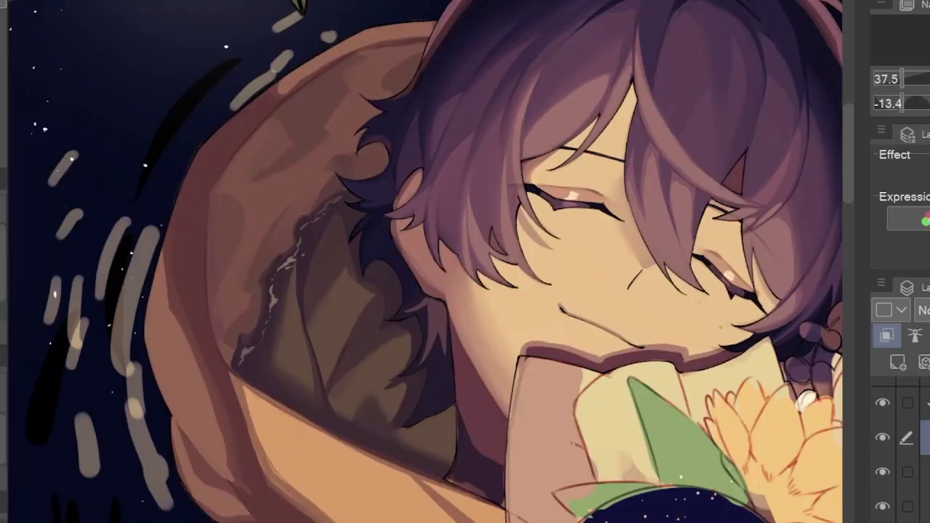
- Blend soft brown shadows along the hood's outer rim and across the orange collar, checking the picture mirrored
scroll(337, 186, "up", 1)
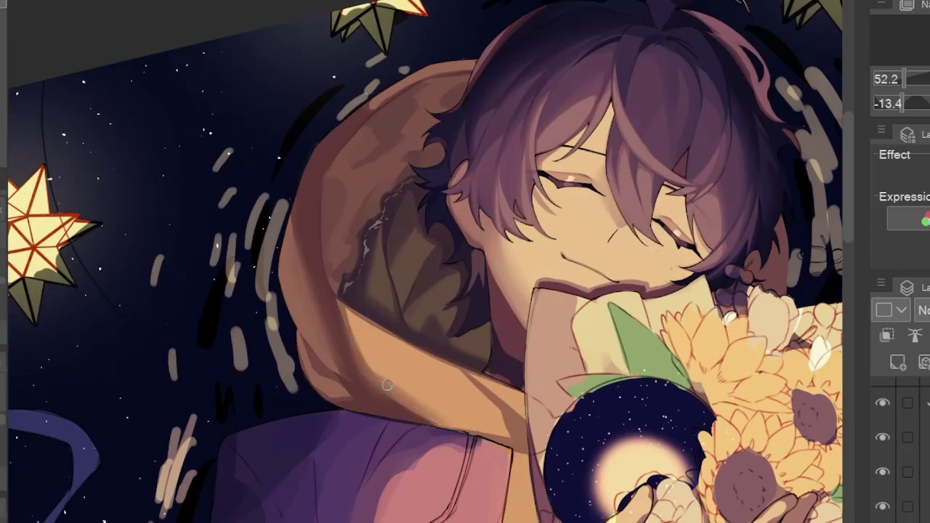
left_click_drag(387, 385, 465, 436)
scroll(470, 440, "up", 1)
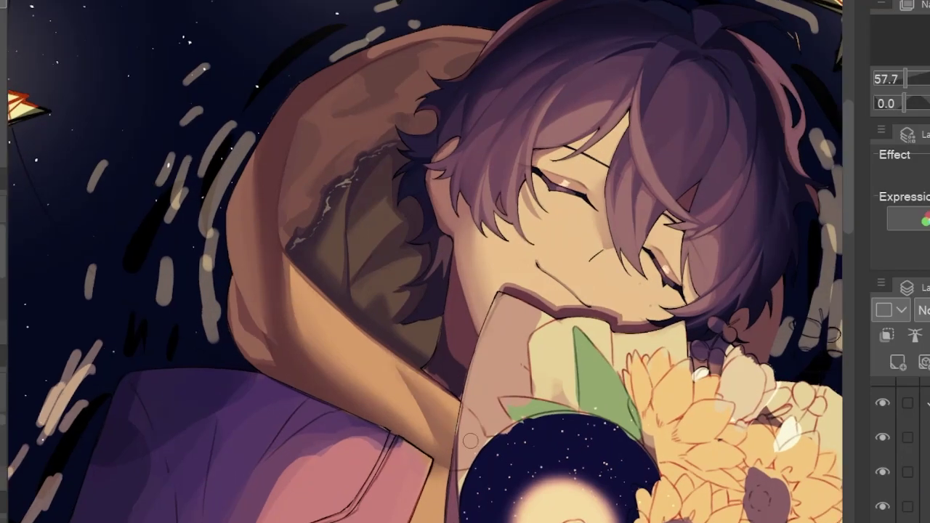
key("h")
key("h")
scroll(471, 440, "down", 4)
scroll(178, 412, "up", 4)
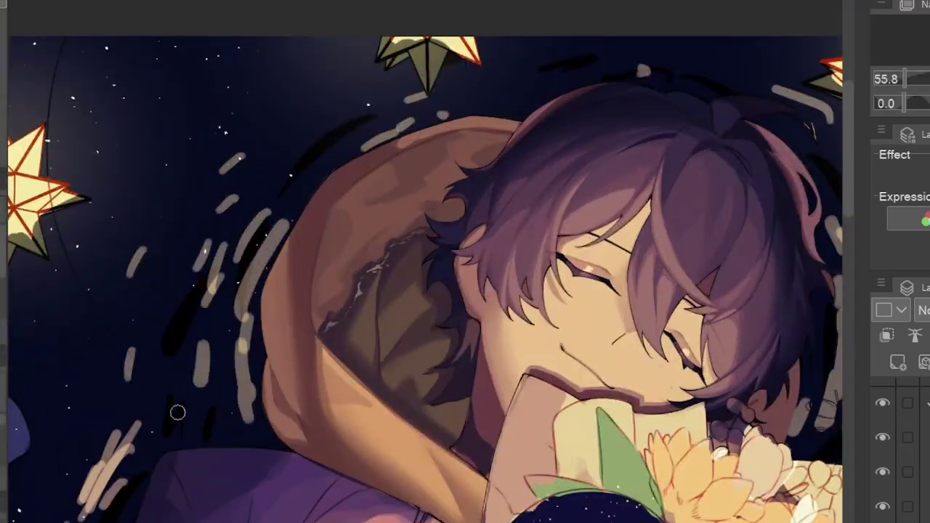
- Shade the strip of orange clothing beneath the collar, between the coat and the bouquet, dark brown
scroll(343, 165, "down", 3)
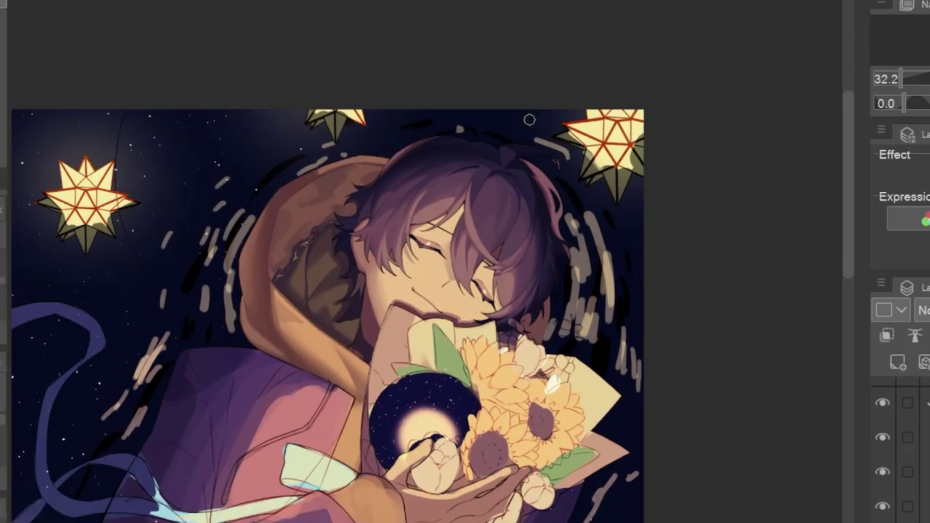
left_click_drag(529, 119, 509, 167)
scroll(395, 193, "up", 1)
scroll(394, 194, "down", 2)
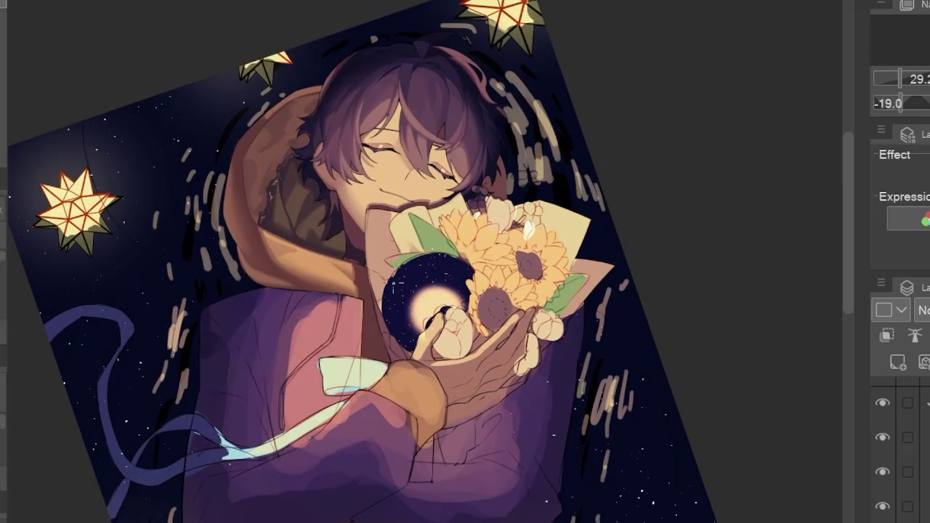
- Shade the orange sleeve cuff and the fabric below it dark brown on the side away from the bow
key("h")
key("h")
scroll(420, 337, "up", 3)
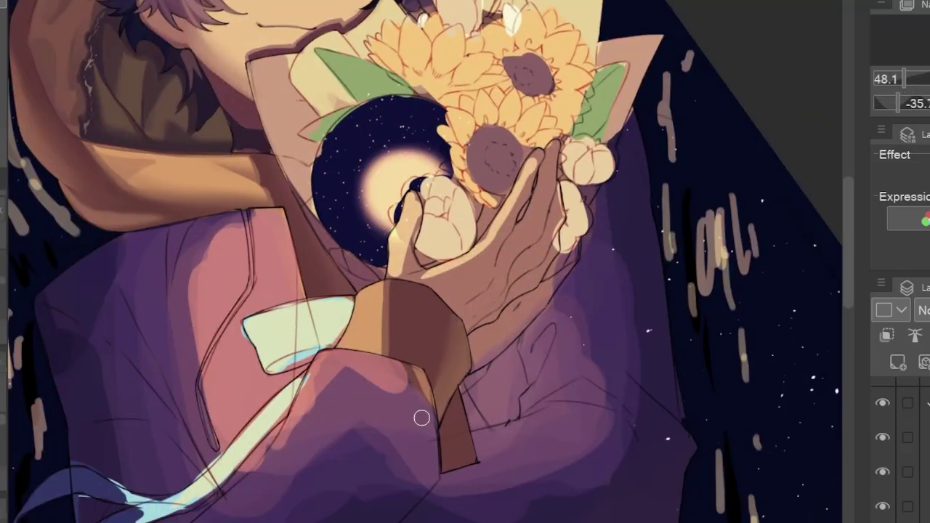
- Block in the coat's navy shadows and pink lit patches, and fill the bouquet silhouette with flat red
scroll(422, 418, "down", 2)
left_click_drag(411, 433, 433, 272)
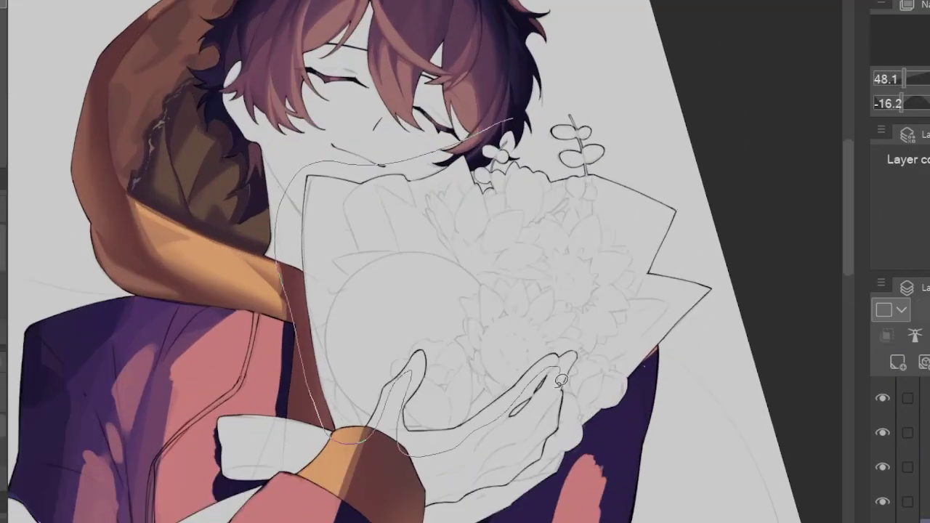
scroll(538, 120, "up", 8)
scroll(409, 319, "down", 8)
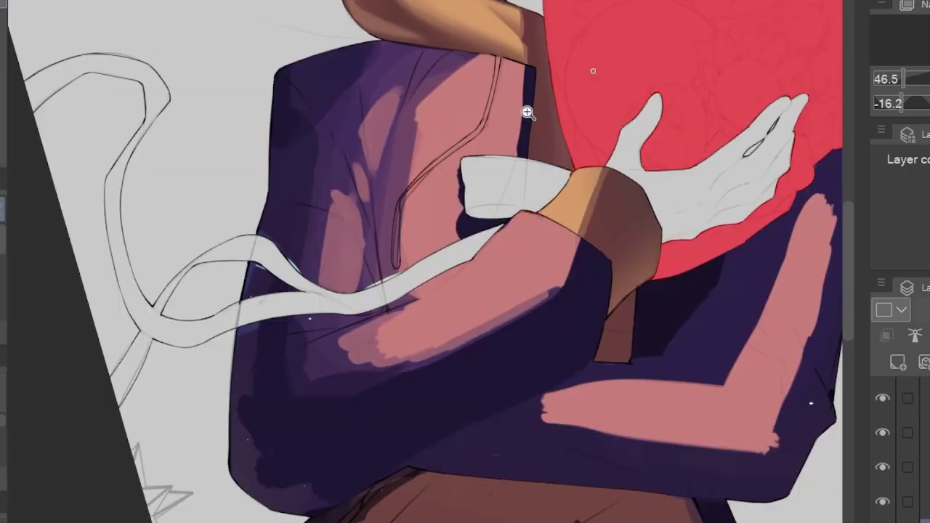
- Fill the looping ribbon with flat red and clean its edges along the line art
scroll(286, 271, "up", 6)
left_click_drag(286, 272, 297, 469)
scroll(296, 468, "up", 3)
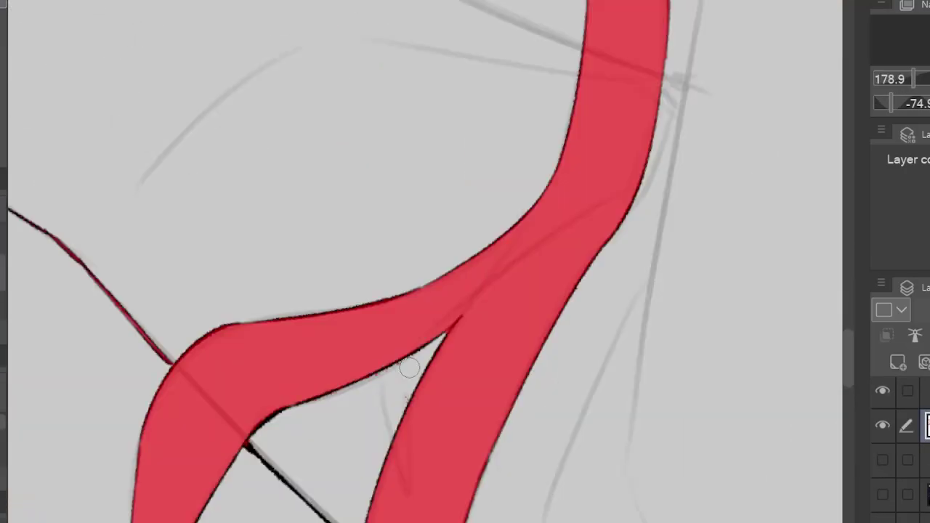
scroll(270, 270, "down", 4)
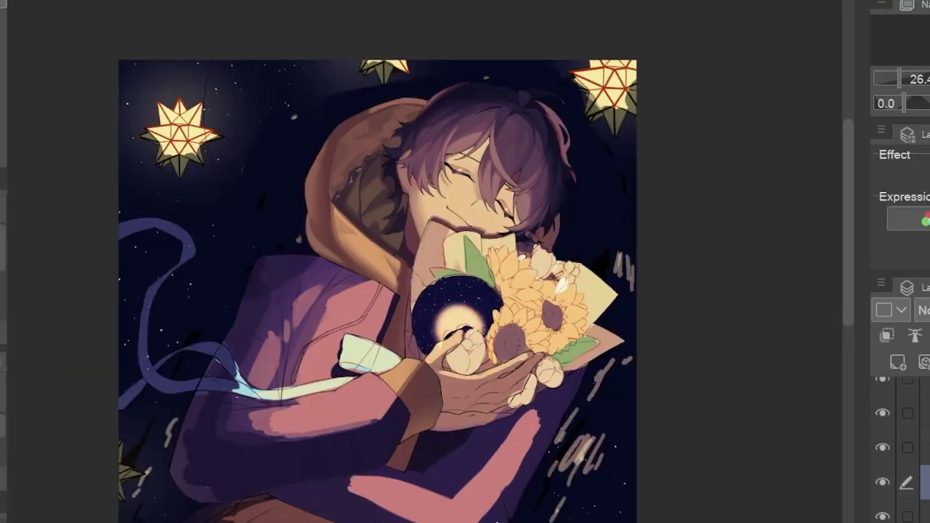
- Paint the underside of the bouquet dark brown behind the hand and along the wrapping's lower edge
scroll(440, 285, "up", 4)
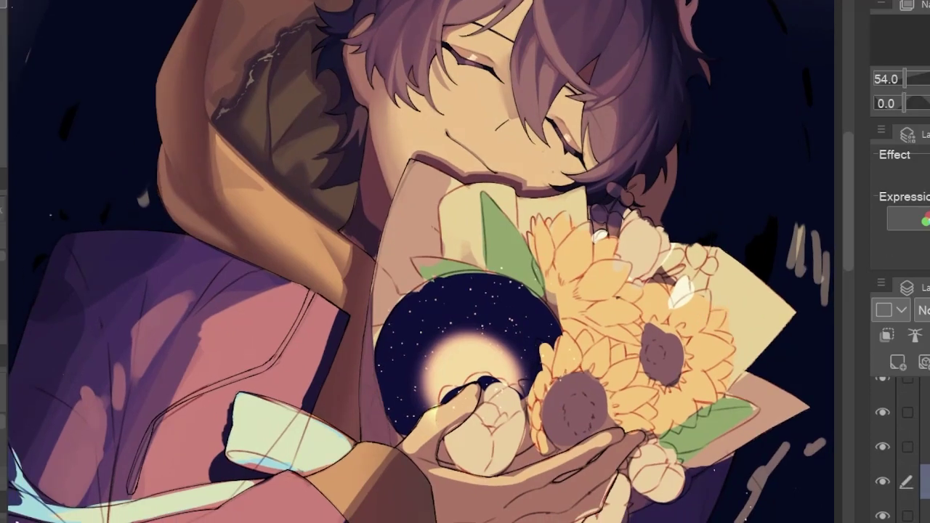
left_click_drag(465, 262, 509, 306)
scroll(465, 261, "up", 3)
left_click_drag(552, 349, 611, 399)
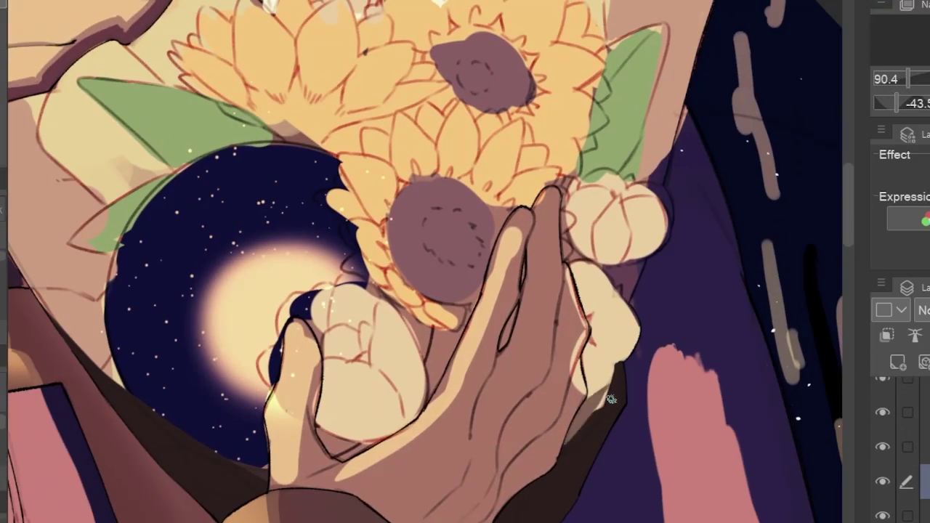
- Paint the broad green leaf across the starry orb at the front of the bouquet
scroll(611, 399, "down", 5)
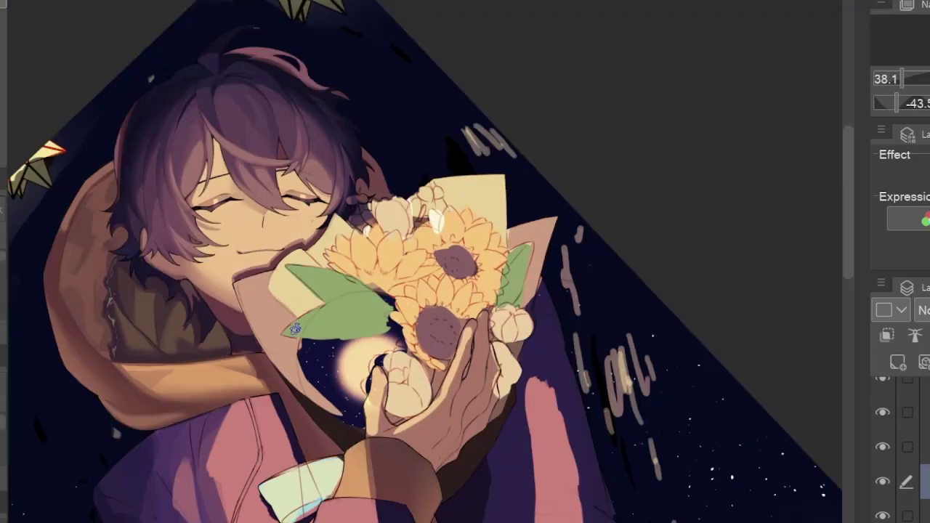
scroll(295, 328, "up", 3)
left_click_drag(295, 328, 437, 157)
- Refine the stray hair wisps at the crown with dusky pink light and dark purple bases
scroll(446, 316, "down", 2)
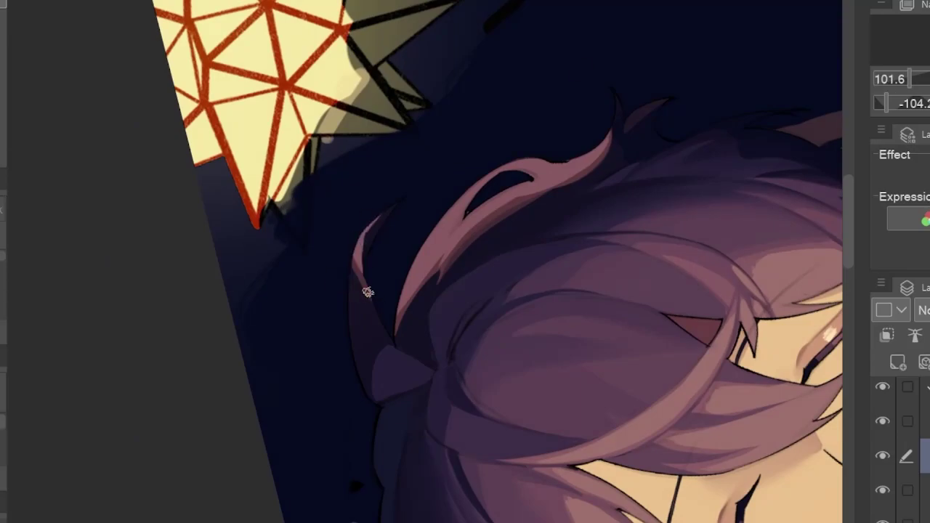
scroll(367, 292, "down", 2)
left_click_drag(368, 293, 451, 320)
- Lighten the bouquet leaves to yellow-green and cover the starry orb with dusty pink wrapping paper
scroll(422, 308, "up", 4)
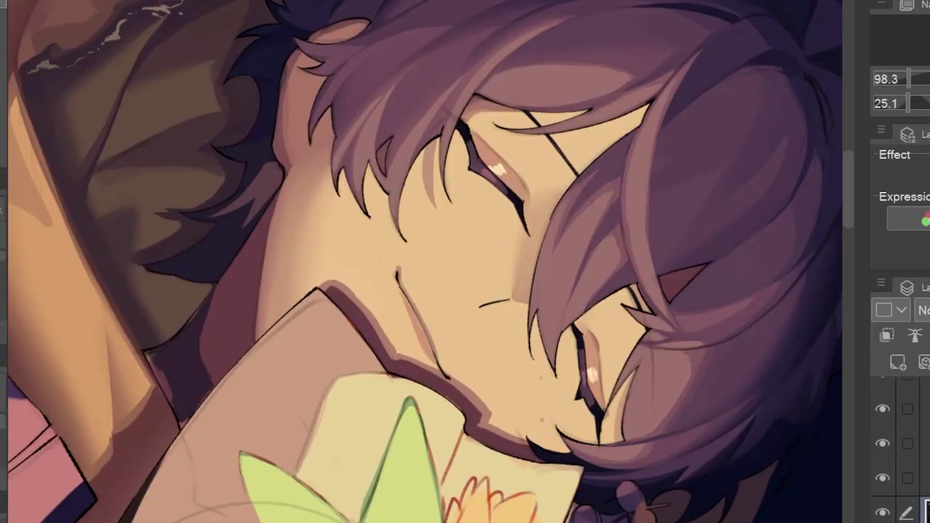
scroll(419, 262, "down", 3)
left_click_drag(418, 262, 451, 225)
scroll(419, 261, "up", 2)
scroll(418, 261, "down", 2)
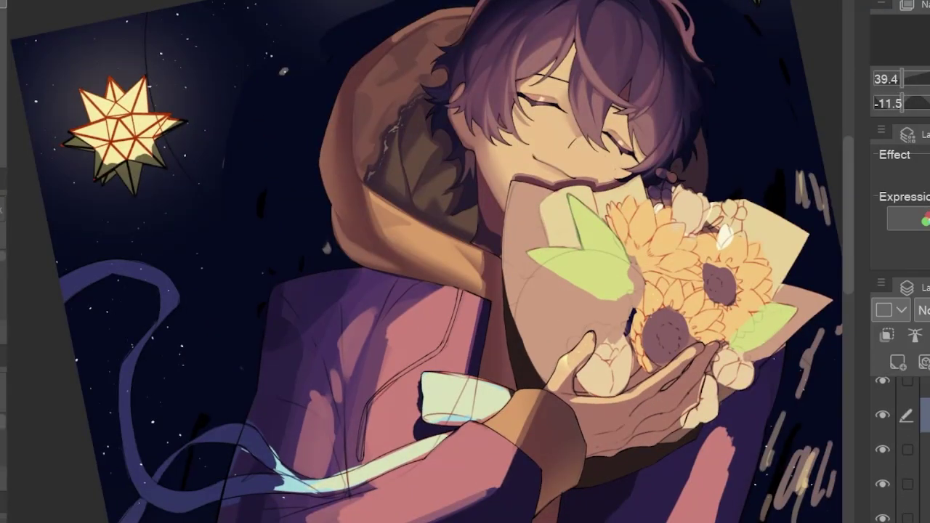
- Replace the starry lantern backdrop with a plain dark blue gradient behind the character
scroll(424, 432, "up", 3)
left_click_drag(423, 432, 423, 433)
scroll(420, 399, "down", 2)
left_click_drag(420, 400, 396, 276)
scroll(385, 290, "down", 2)
scroll(385, 290, "up", 2)
scroll(397, 277, "down", 1)
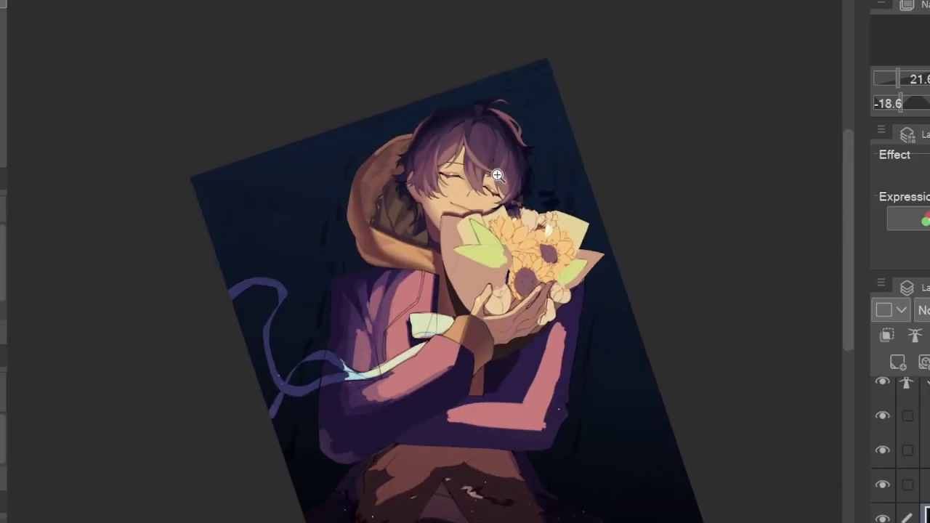
scroll(901, 503, "up", 1)
scroll(625, 175, "up", 3)
scroll(140, 215, "down", 1)
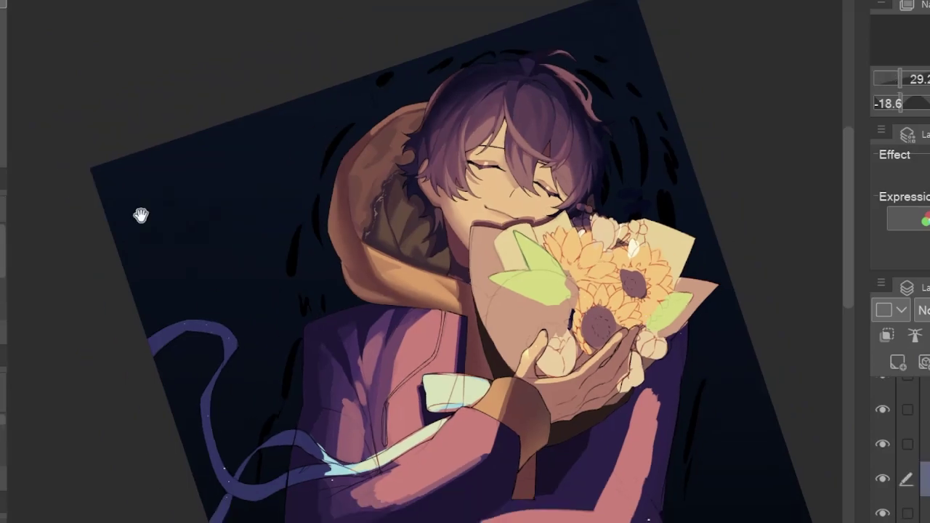
- Shade the pale ribbon bow and its tail with soft teal-blue shadows
scroll(208, 187, "up", 4)
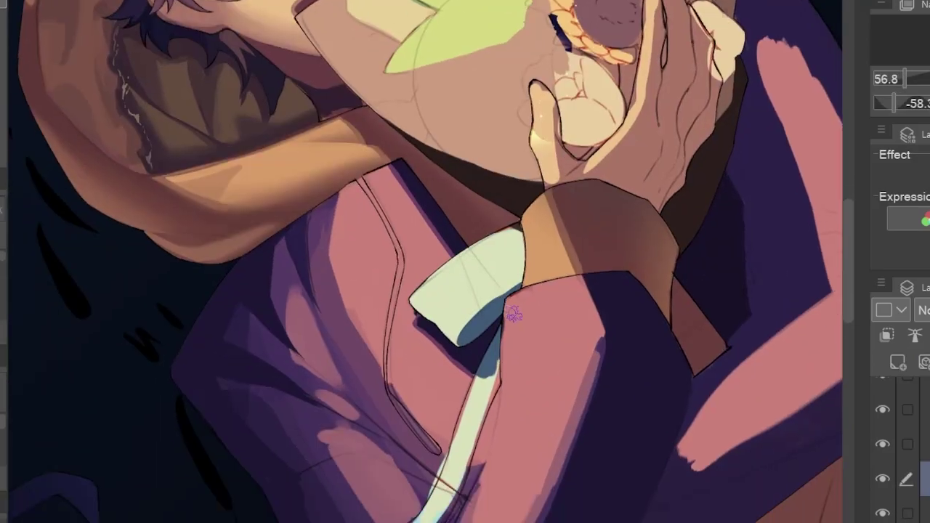
scroll(482, 408, "up", 1)
left_click_drag(483, 408, 237, 207)
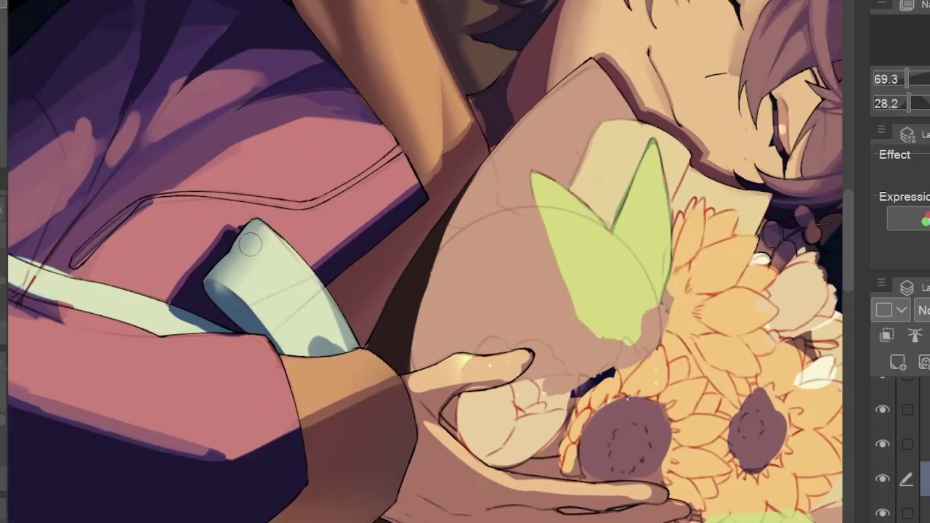
left_click_drag(250, 244, 204, 412)
scroll(325, 420, "up", 1)
scroll(325, 420, "down", 3)
scroll(473, 385, "down", 1)
scroll(204, 412, "up", 1)
- Paint white blossoms and light green eucalyptus sprigs at the top of the bouquet
left_click_drag(267, 371, 617, 307)
scroll(566, 291, "up", 4)
scroll(473, 247, "down", 2)
scroll(501, 247, "up", 1)
scroll(502, 247, "down", 2)
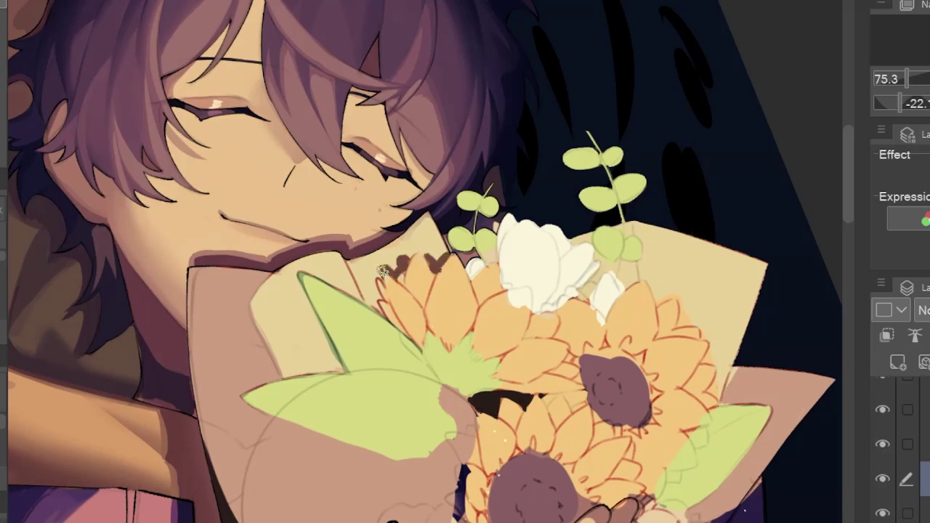
- Paint dark brown shapes behind the petal tips of the sunflower nearest the face
left_click_drag(382, 270, 397, 300)
scroll(392, 320, "down", 3)
scroll(393, 320, "up", 5)
scroll(404, 388, "down", 1)
scroll(515, 243, "up", 3)
scroll(516, 243, "down", 4)
scroll(397, 300, "up", 2)
- Fade the ribbon's trailing loop into dark blue and paint pale highlights on the bow and tail
left_click_drag(55, 460, 347, 281)
scroll(359, 394, "down", 1)
scroll(310, 336, "down", 2)
scroll(359, 303, "up", 2)
scroll(361, 210, "down", 1)
scroll(347, 281, "up", 1)
scroll(540, 433, "down", 4)
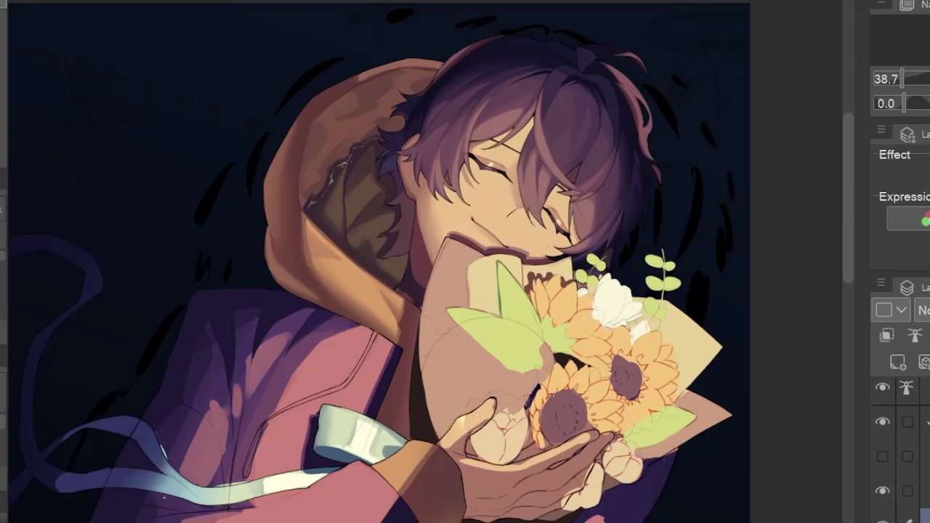
- Paint the drawstring on the coat's chest orange with a dark brown tip
left_click_drag(539, 434, 445, 375)
scroll(445, 376, "up", 2)
left_click_drag(446, 425, 436, 407)
mouse_move(509, 218)
left_mouse_down()
mouse_move(465, 407)
mouse_move(357, 129)
left_mouse_up()
scroll(409, 424, "down", 1)
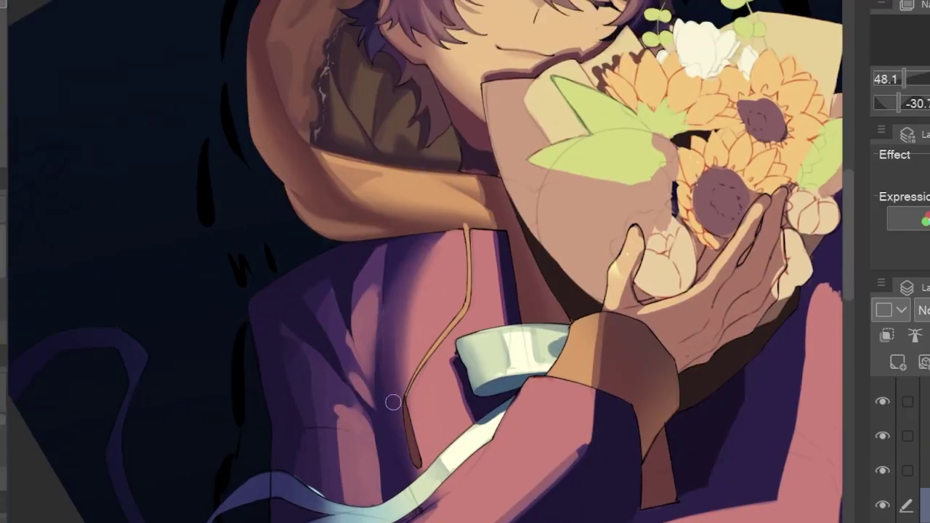
- Blend the purple shadow beside the drawstring softly into the pink chest of the coat
scroll(392, 402, "up", 1)
scroll(392, 402, "down", 2)
left_click_drag(393, 402, 334, 307)
scroll(465, 291, "up", 2)
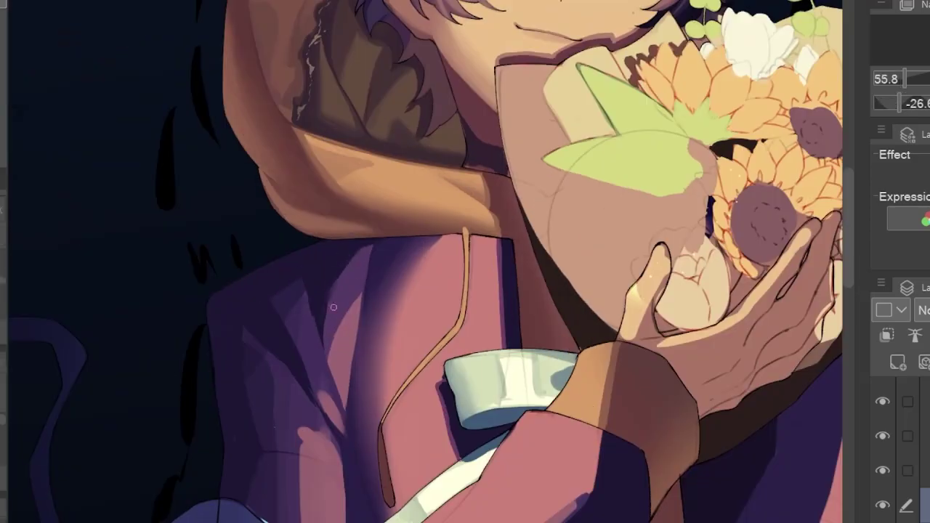
- Smooth the purple fold shadows on the near sleeve and paint reddish light on the shoulder corner
scroll(301, 354, "down", 3)
scroll(276, 453, "up", 3)
left_click_drag(276, 452, 394, 359)
scroll(436, 313, "down", 3)
scroll(471, 298, "up", 2)
scroll(426, 332, "down", 2)
scroll(394, 359, "up", 2)
scroll(512, 344, "down", 2)
scroll(513, 344, "down", 2)
scroll(512, 344, "up", 3)
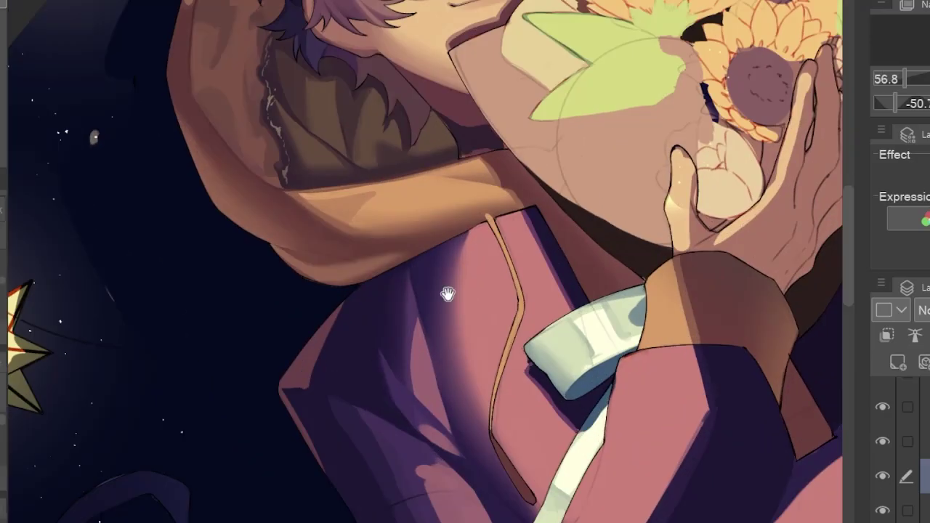
- Soften the shadow edges along the near forearm and elbow with purple gradients around the ribbon
left_click_drag(512, 343, 460, 331)
scroll(303, 260, "down", 3)
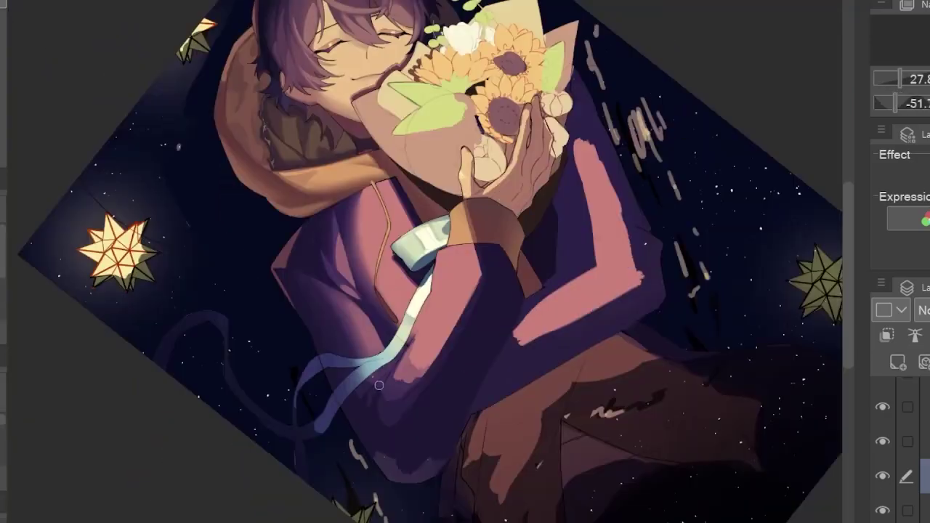
scroll(460, 331, "up", 2)
scroll(423, 380, "down", 2)
left_click_drag(423, 380, 459, 328)
- Paint a deep blue shadow over the end of the bow beside the orange cuff
scroll(504, 243, "up", 3)
scroll(363, 311, "up", 2)
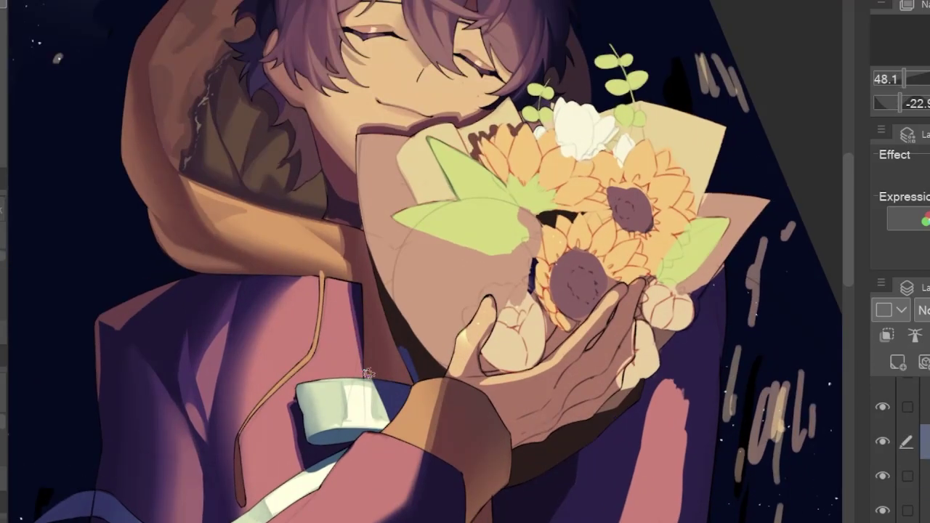
scroll(407, 305, "down", 1)
scroll(450, 301, "up", 2)
scroll(494, 296, "down", 3)
scroll(496, 297, "down", 2)
left_click_drag(497, 297, 486, 256)
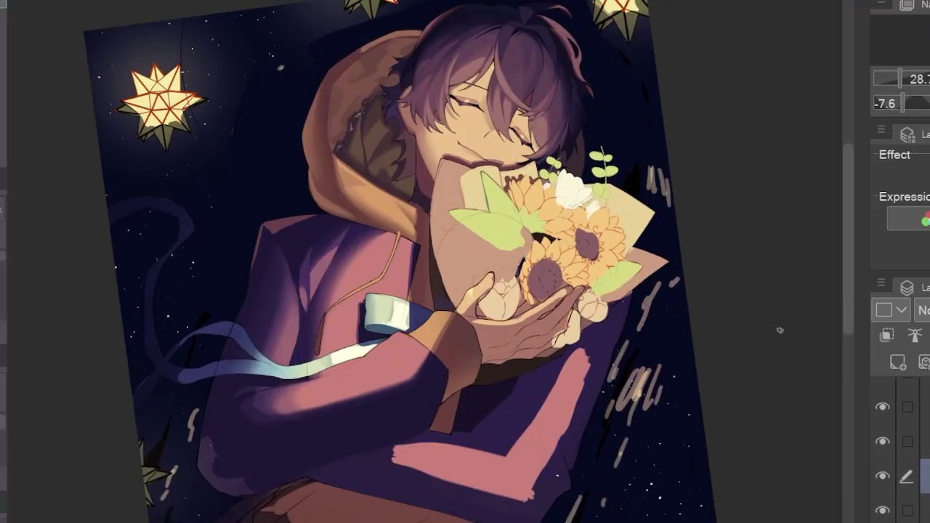
- Blend the hard-edged pink patch on the far sleeve into the surrounding purple
scroll(486, 256, "up", 1)
scroll(212, 442, "down", 1)
scroll(212, 443, "up", 2)
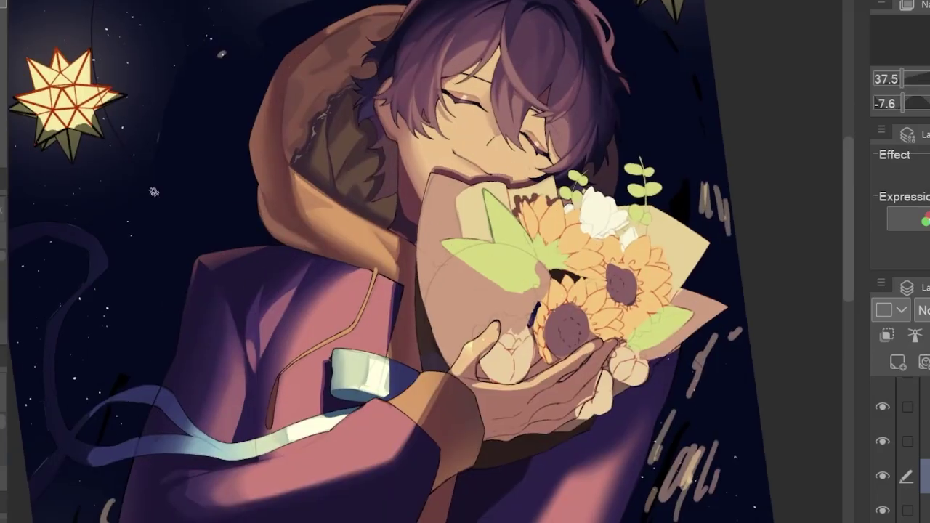
left_click_drag(212, 442, 337, 385)
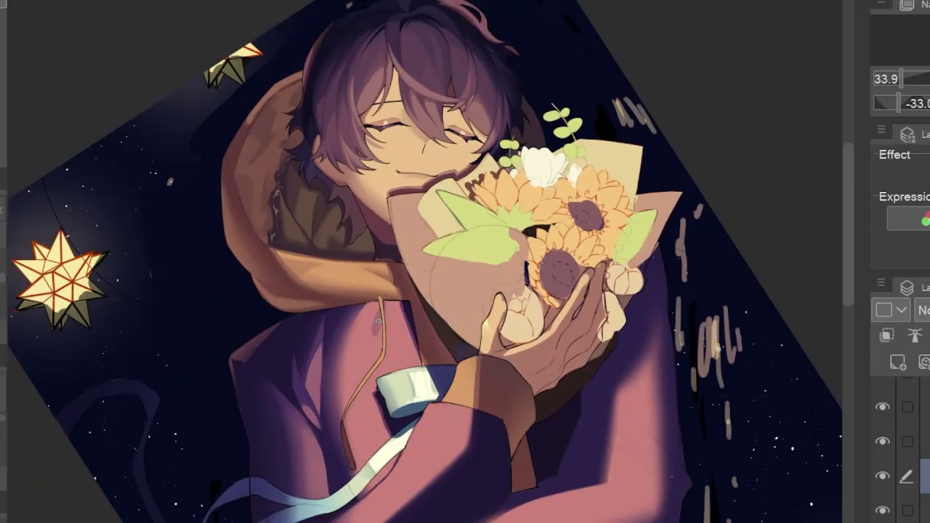
- Paint soft fold shadows around the chest drawstring and smooth the pink light along the far forearm
scroll(426, 277, "up", 2)
scroll(350, 331, "up", 1)
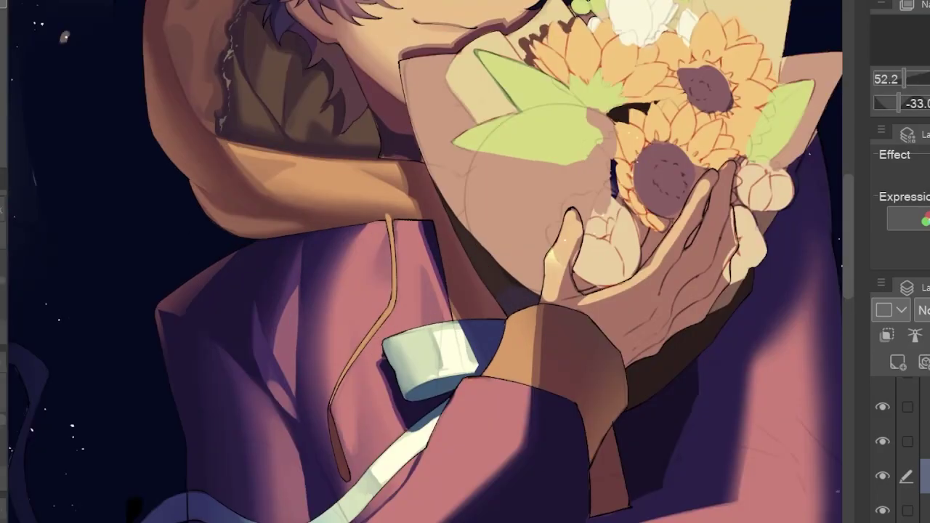
scroll(274, 350, "down", 1)
scroll(269, 407, "up", 3)
scroll(284, 378, "down", 4)
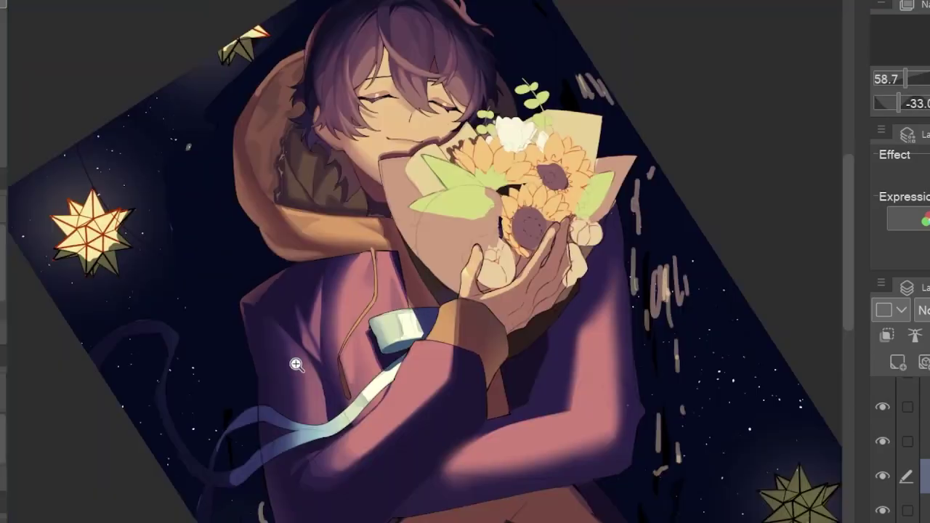
- Darken the coat shoulder beneath the hood and paint lilac fold streaks on the near sleeve
scroll(250, 261, "up", 3)
scroll(255, 233, "down", 3)
left_click_drag(295, 301, 276, 297)
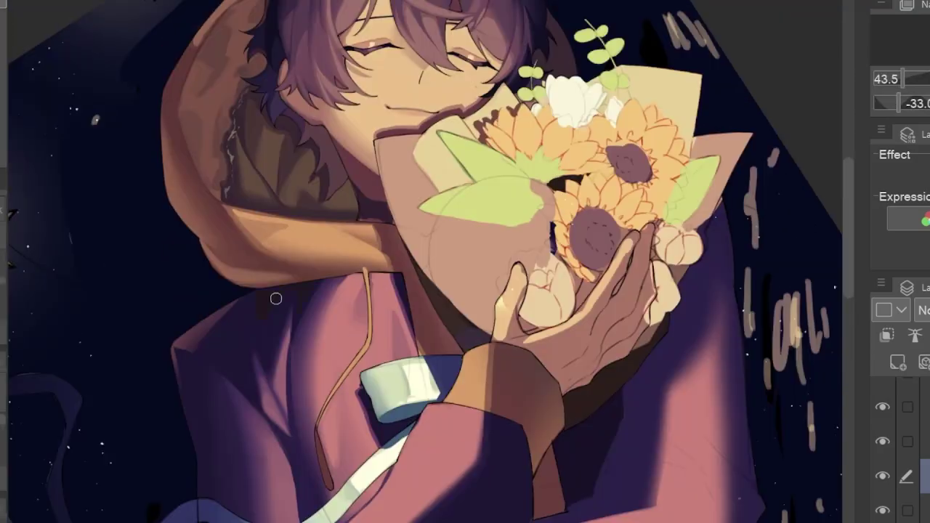
scroll(276, 297, "up", 2)
scroll(314, 345, "down", 1)
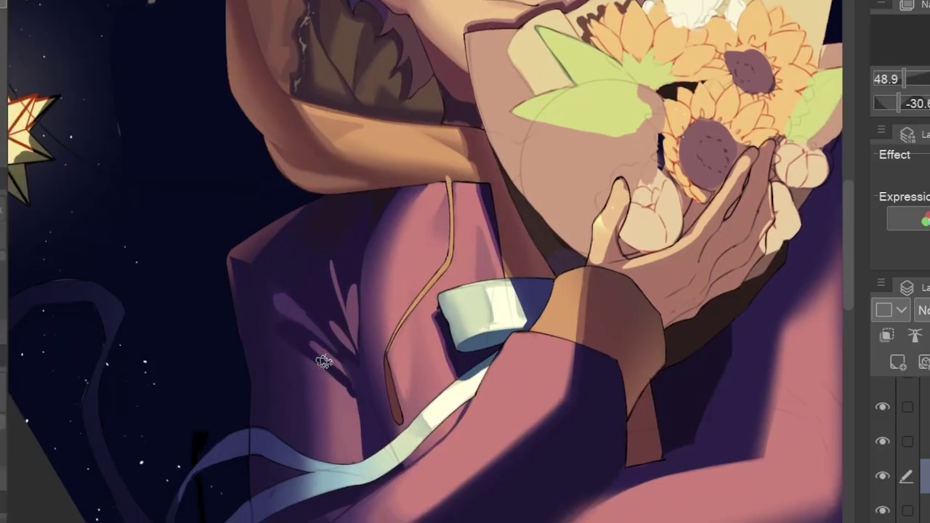
- Add pink crease highlights at the near elbow beside the ribbon and check the picture mirrored
scroll(322, 359, "down", 2)
scroll(349, 401, "up", 1)
scroll(348, 401, "down", 2)
left_click_drag(349, 400, 37, 515)
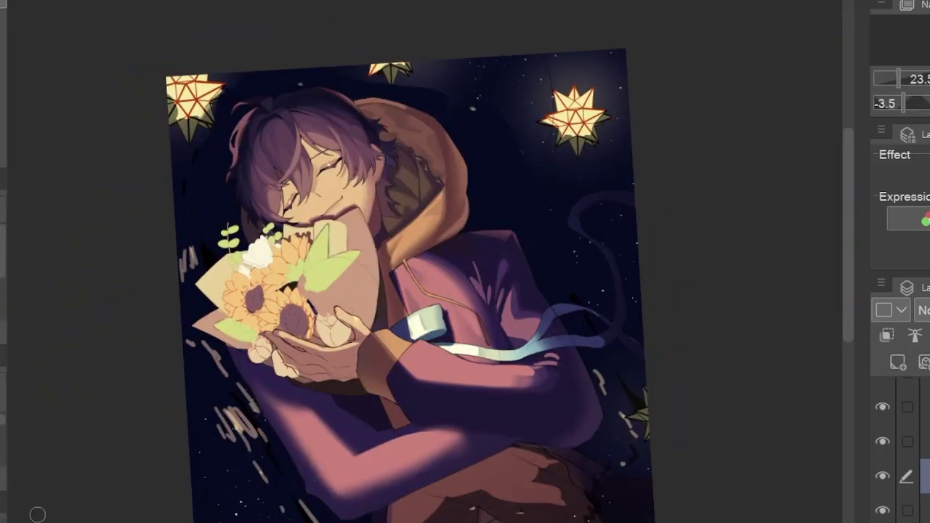
- Transform the lassoed crease sketch on the far sleeve and soften the sleeve's pink light
scroll(637, 336, "up", 4)
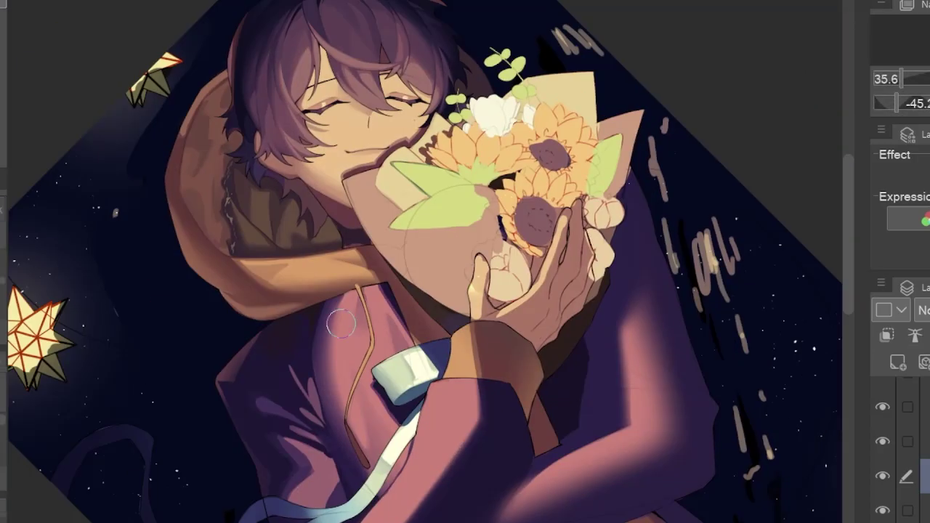
scroll(583, 314, "down", 1)
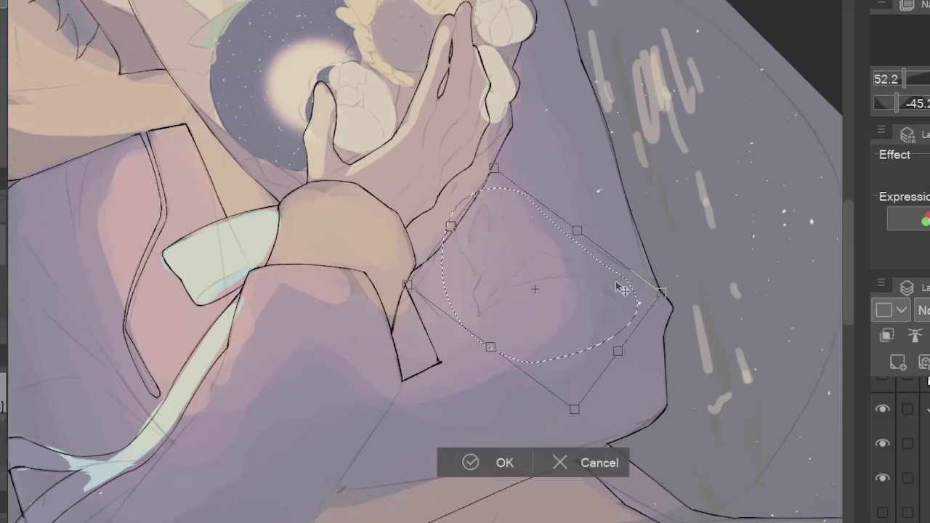
scroll(583, 322, "down", 3)
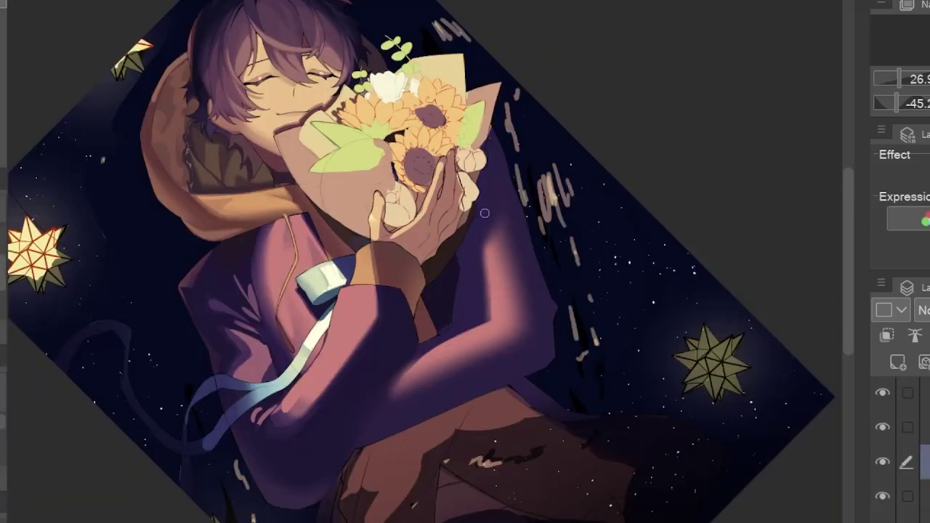
scroll(485, 213, "up", 3)
scroll(420, 364, "down", 1)
scroll(392, 377, "up", 1)
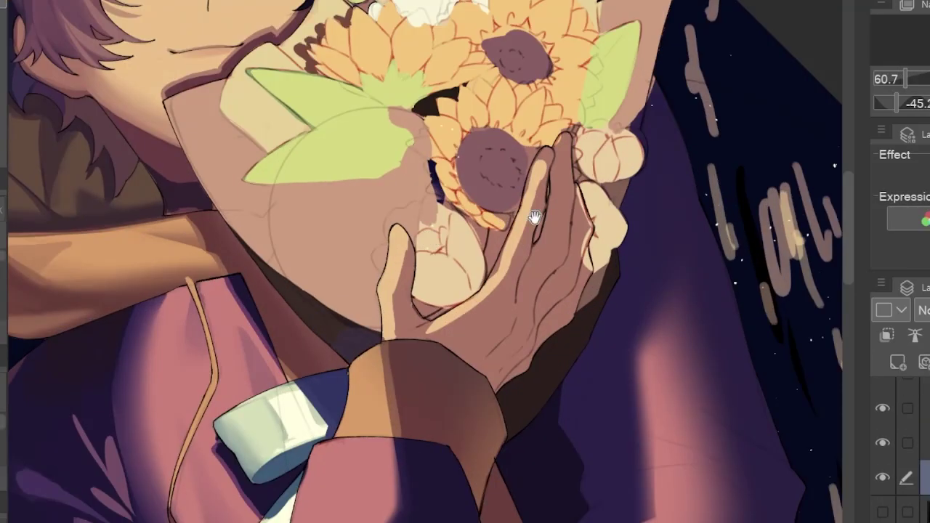
- Paint over the pale scribbles on the brown clothing below the coat and refine its dark shadow shapes
scroll(545, 245, "down", 1)
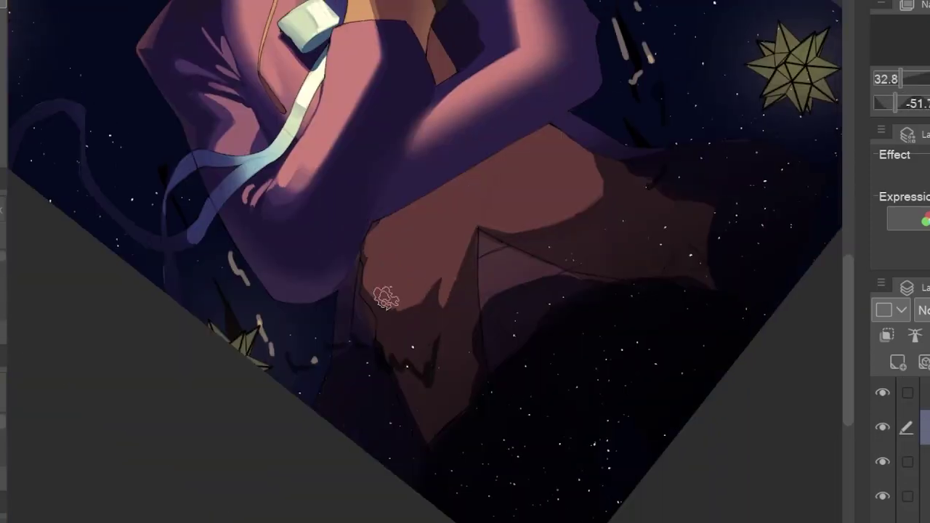
scroll(466, 308, "up", 2)
scroll(466, 308, "down", 4)
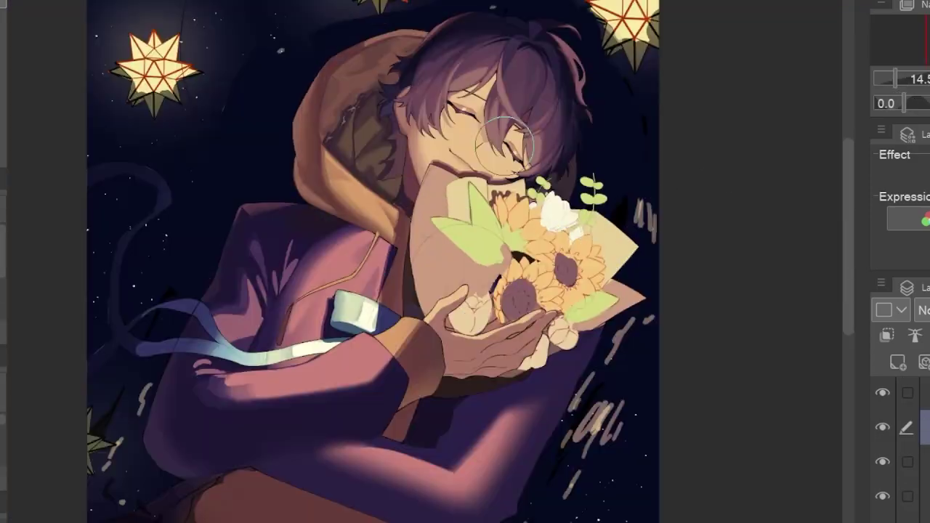
- Rework the far sleeve's soft pink light into irregular, blotchy fold highlights and check the picture mirrored
scroll(418, 273, "up", 5)
scroll(418, 273, "down", 3)
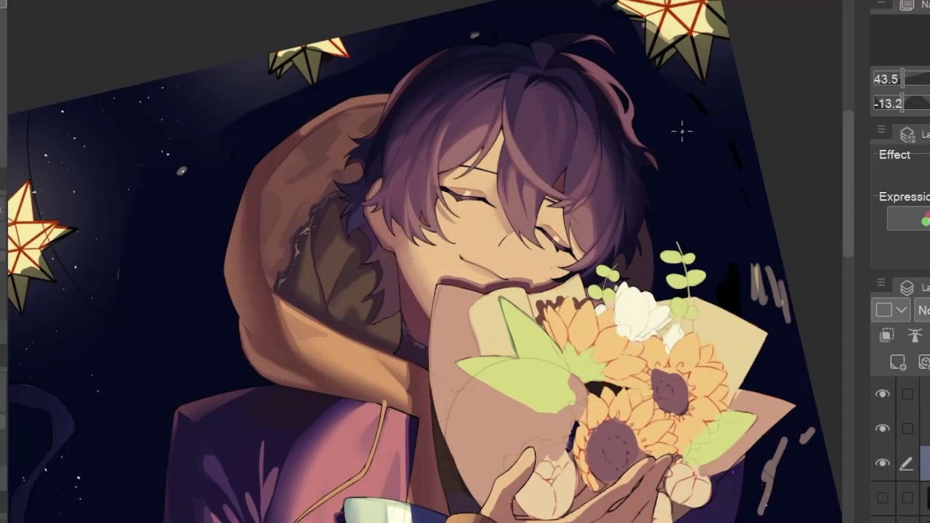
left_click_drag(418, 272, 361, 311)
scroll(673, 199, "down", 4)
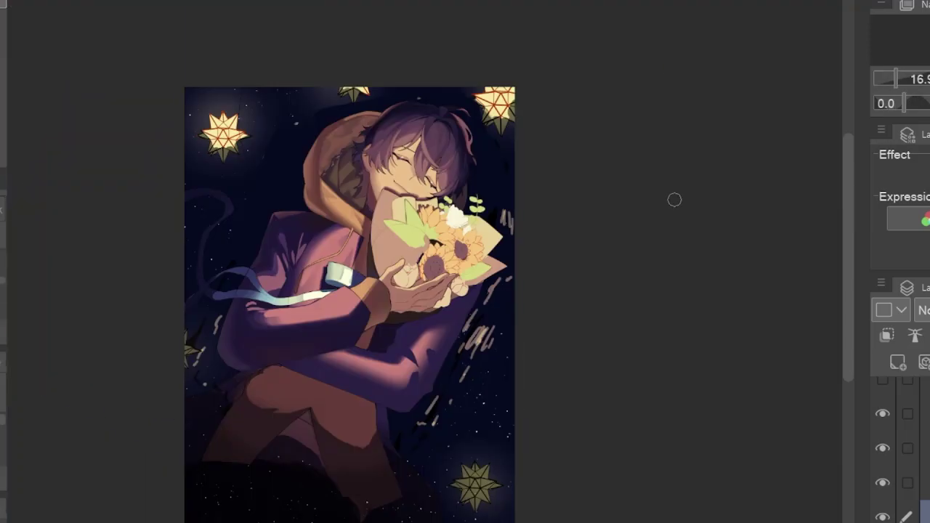
scroll(673, 199, "up", 4)
left_click_drag(672, 199, 428, 134)
scroll(439, 364, "down", 3)
scroll(439, 364, "up", 4)
scroll(428, 136, "up", 2)
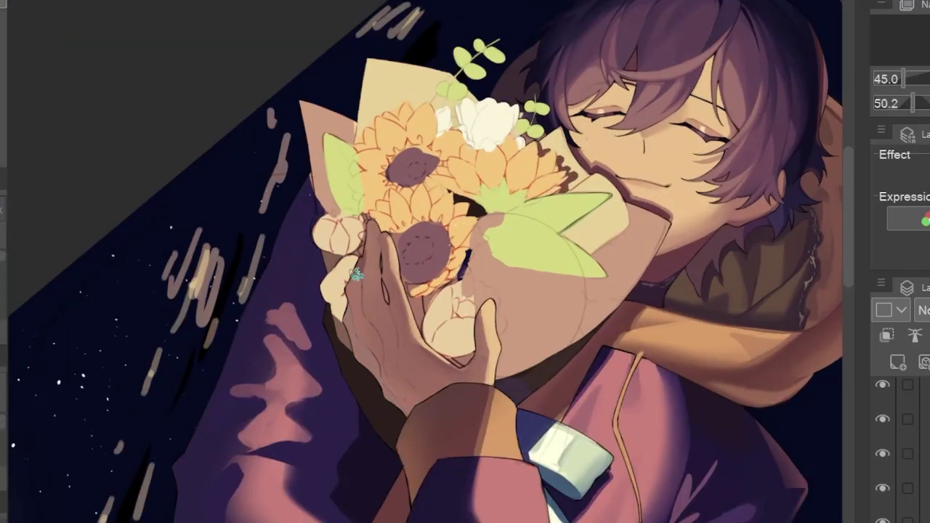
scroll(380, 338, "down", 2)
key("h")
scroll(571, 63, "up", 3)
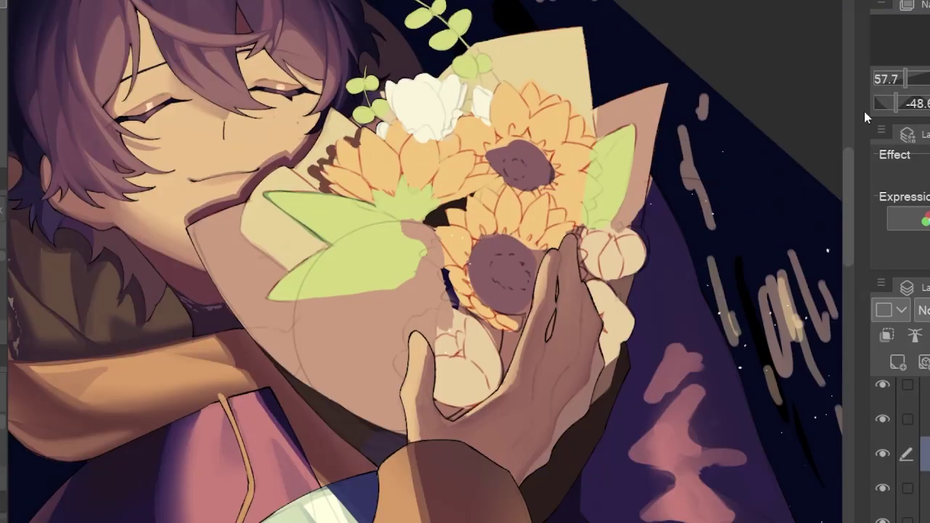
- Add a dark circular orb above the palm with peach stars and a glowing burst, and scatter sparkles over the figure
scroll(426, 262, "down", 2)
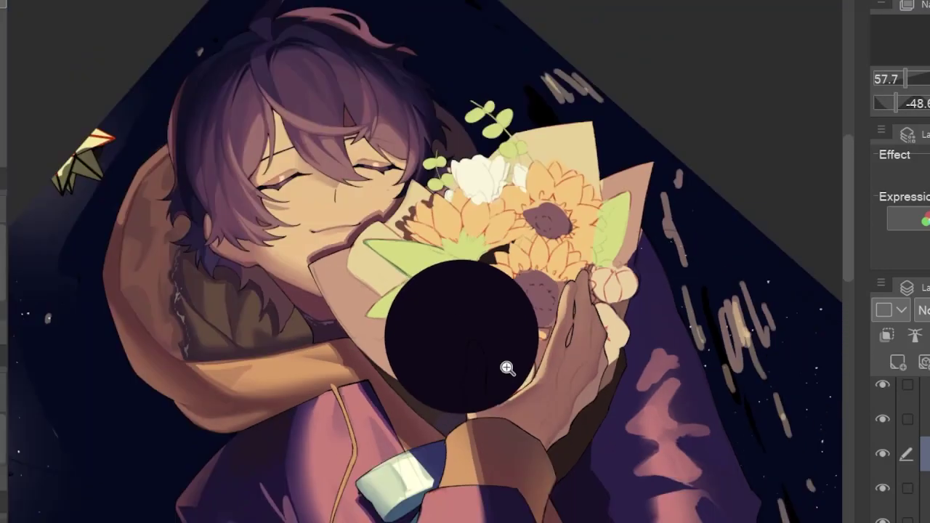
scroll(425, 261, "up", 2)
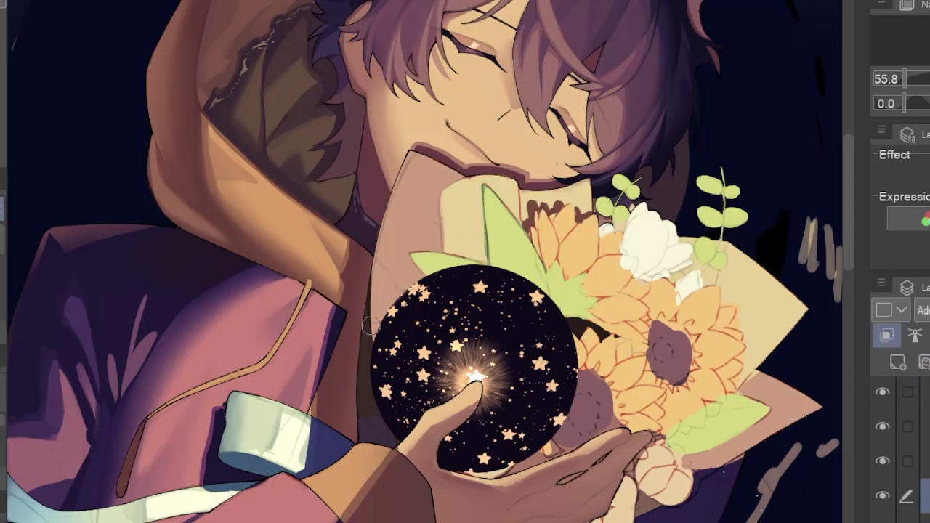
scroll(371, 325, "down", 1)
key("ctrl+t")
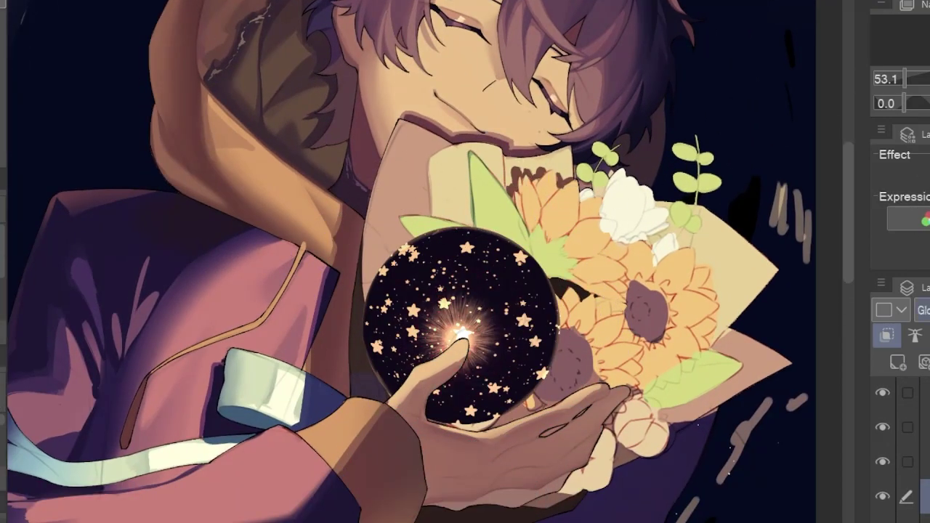
scroll(425, 262, "down", 2)
scroll(425, 262, "up", 2)
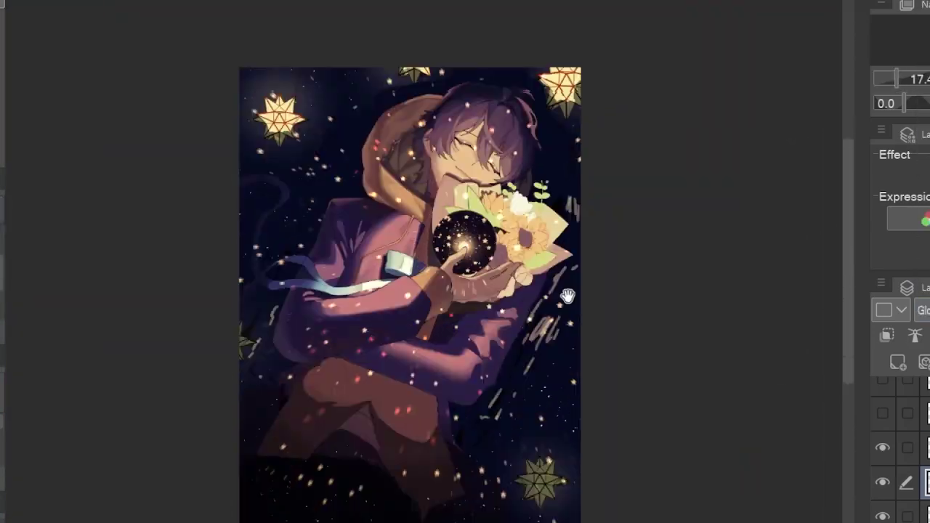
- Darken the ear and the hair behind it, and paint dark ragged strokes along the jaw and neck
scroll(568, 296, "up", 3)
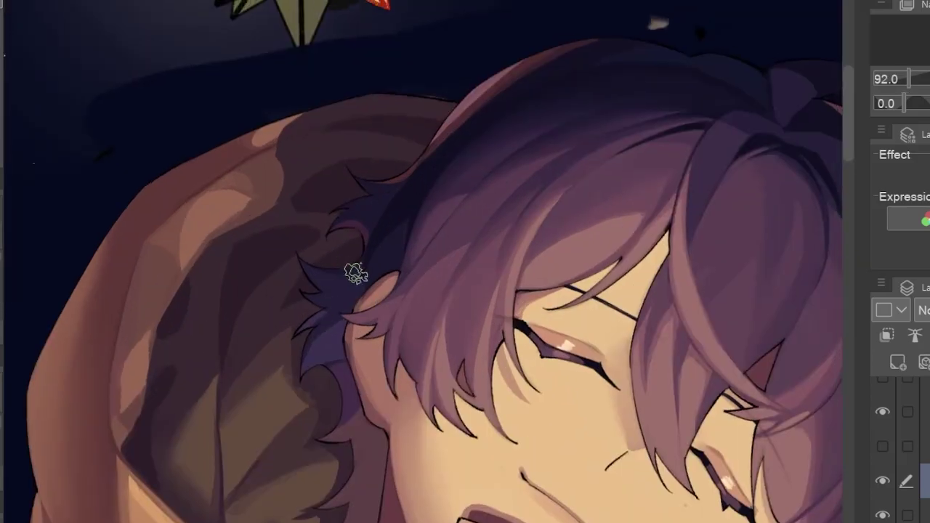
left_click_drag(356, 273, 395, 193)
left_click_drag(382, 302, 363, 290)
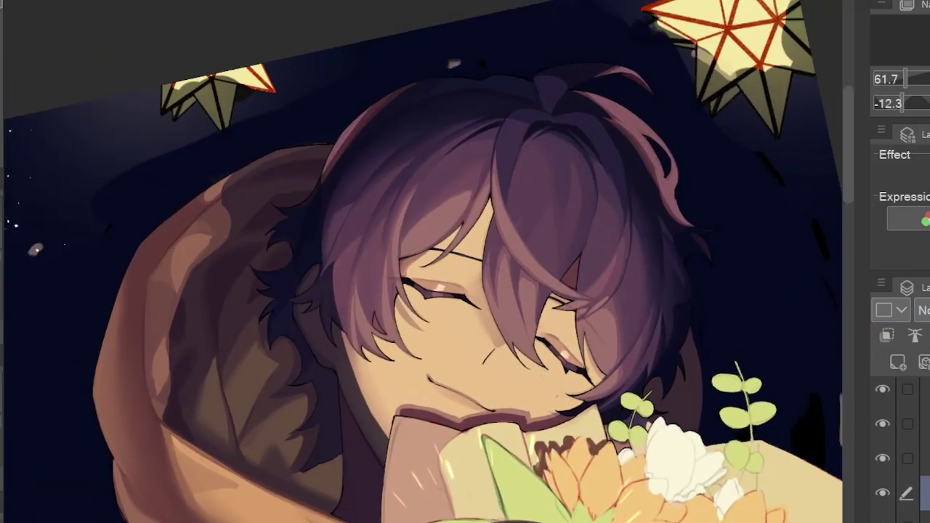
scroll(392, 386, "up", 3)
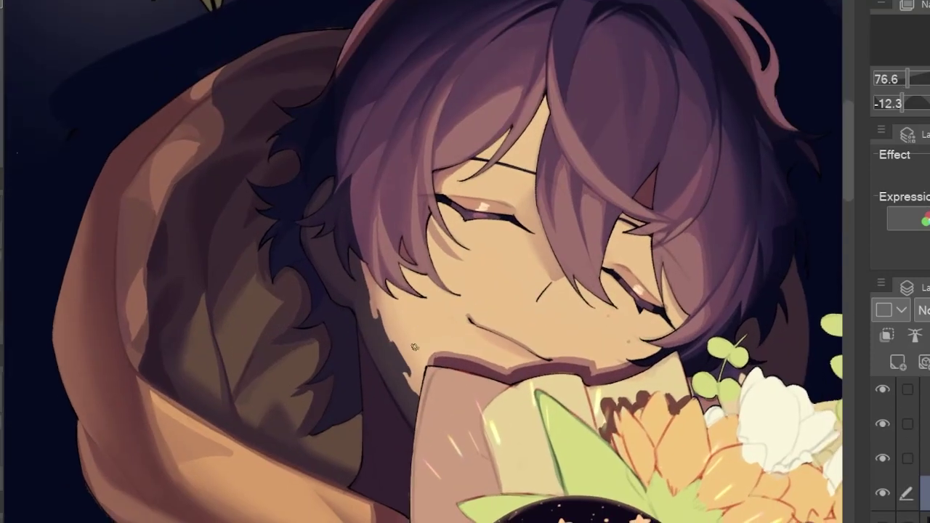
scroll(410, 370, "up", 3)
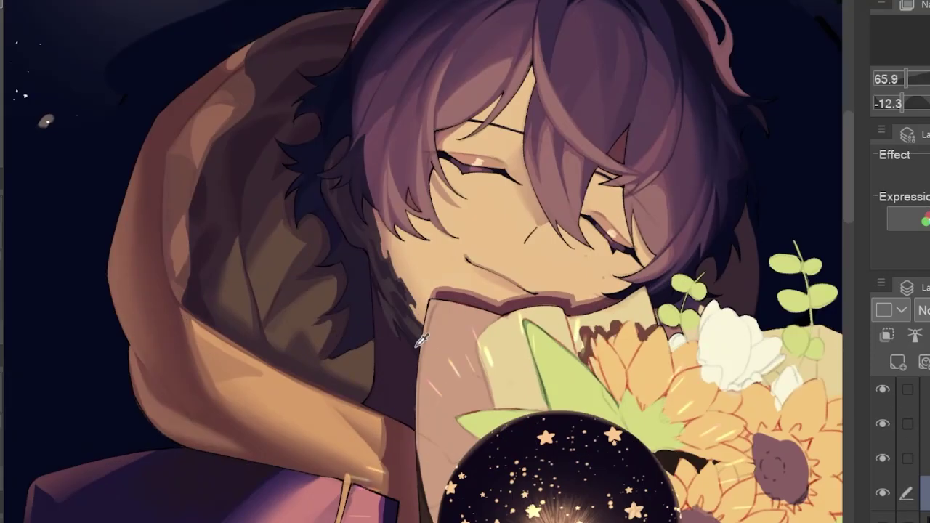
scroll(436, 348, "down", 3)
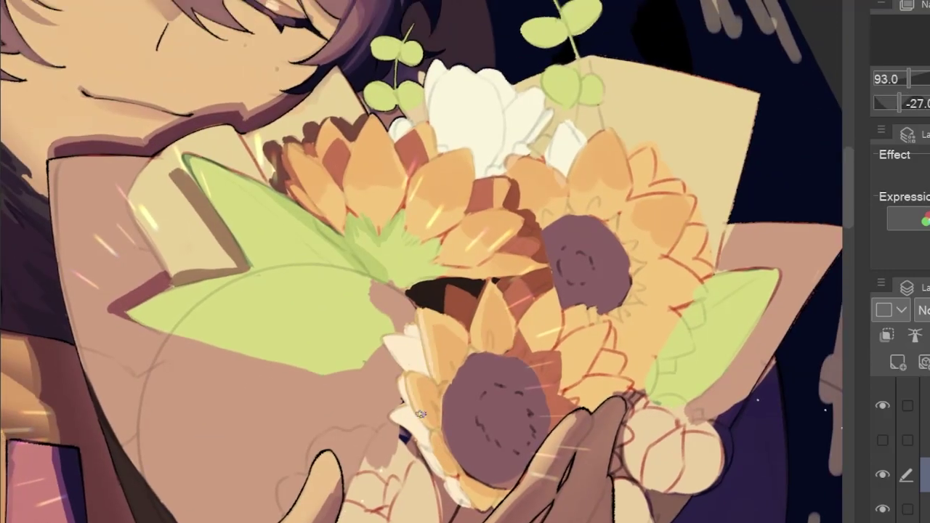
- Shade the sunflower petals in orange and rust, and render their seed centres in mottled dark purple
left_click(882, 440)
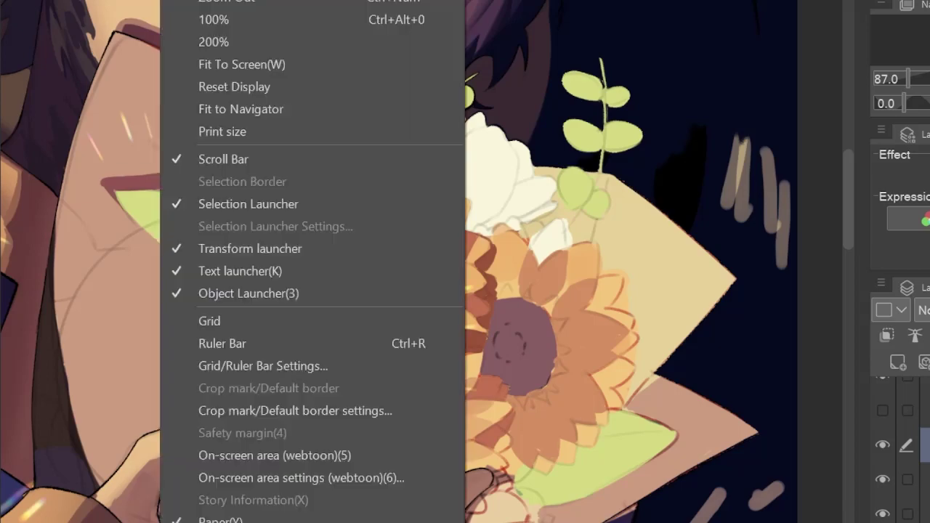
left_click(208, 85)
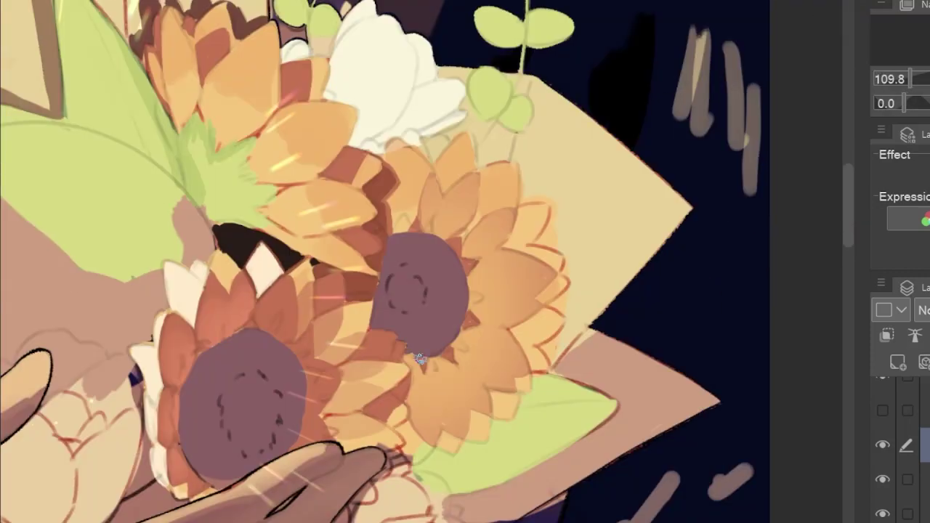
scroll(415, 349, "up", 3)
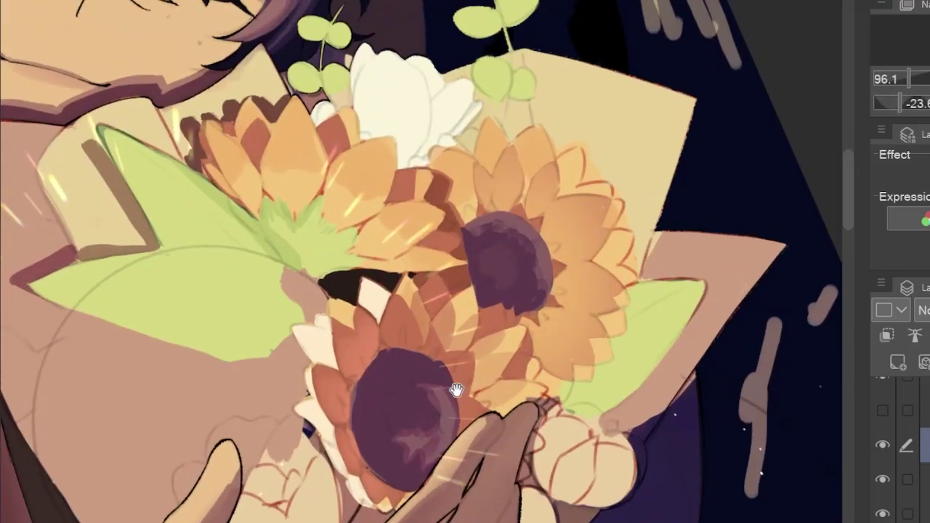
left_click(77, 0)
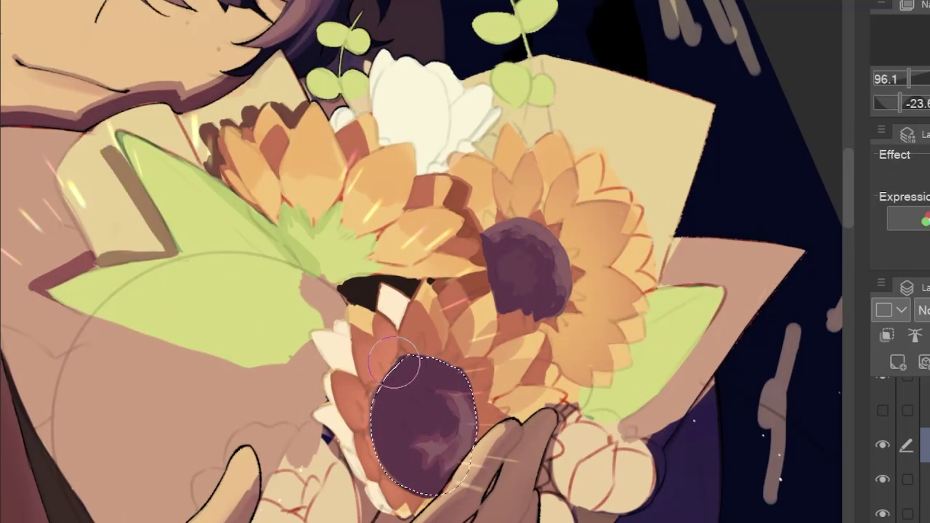
key("ctrl+d")
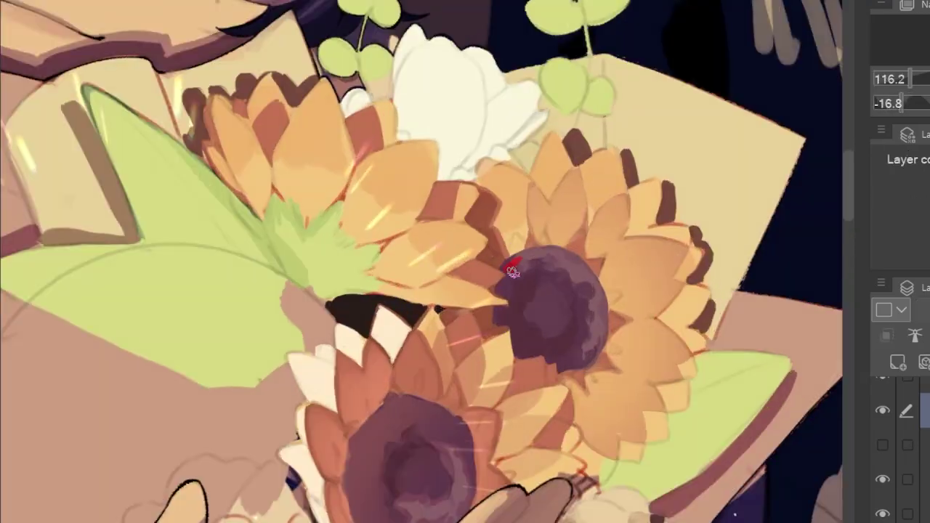
- Model the white flower behind the sunflowers with soft cream shading and paint brown shadows around its base
key("ctrl+m")
scroll(552, 255, "down", 3)
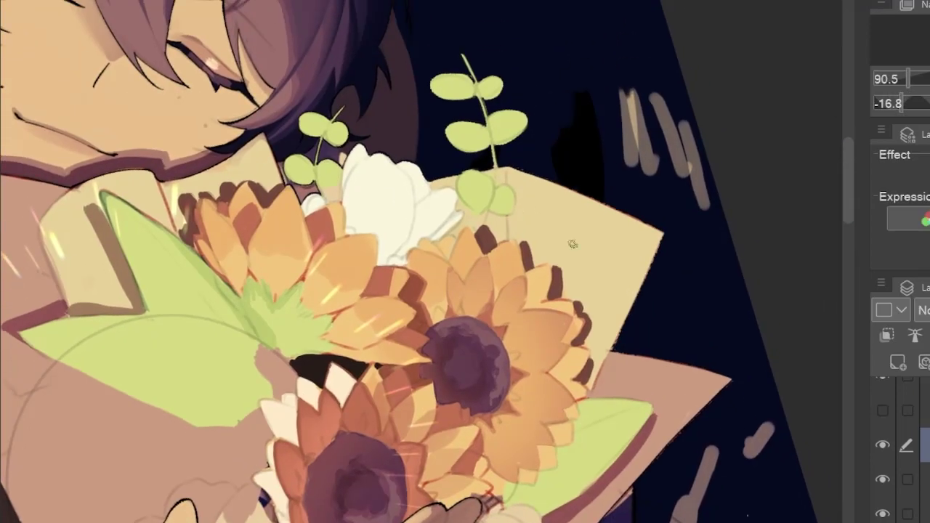
left_click_drag(572, 244, 379, 294)
scroll(379, 294, "up", 3)
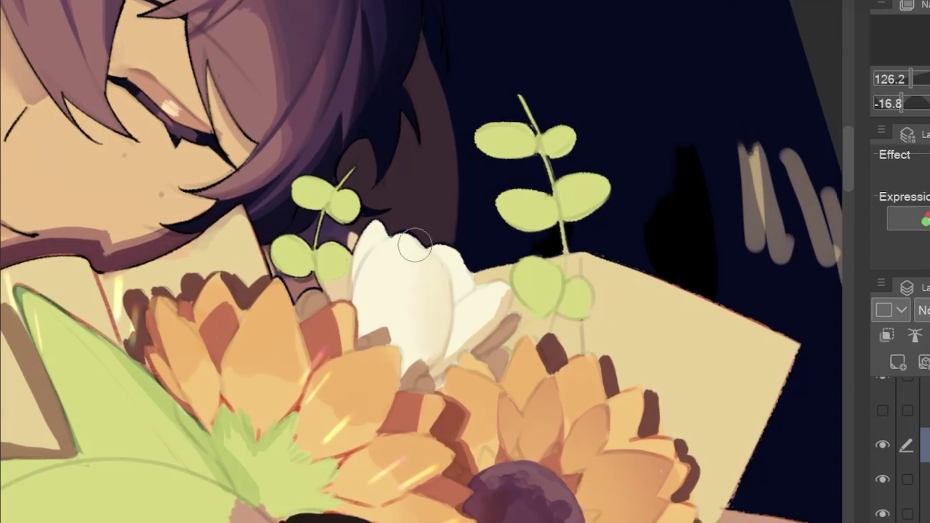
scroll(637, 210, "down", 4)
scroll(472, 149, "up", 3)
scroll(421, 261, "down", 4)
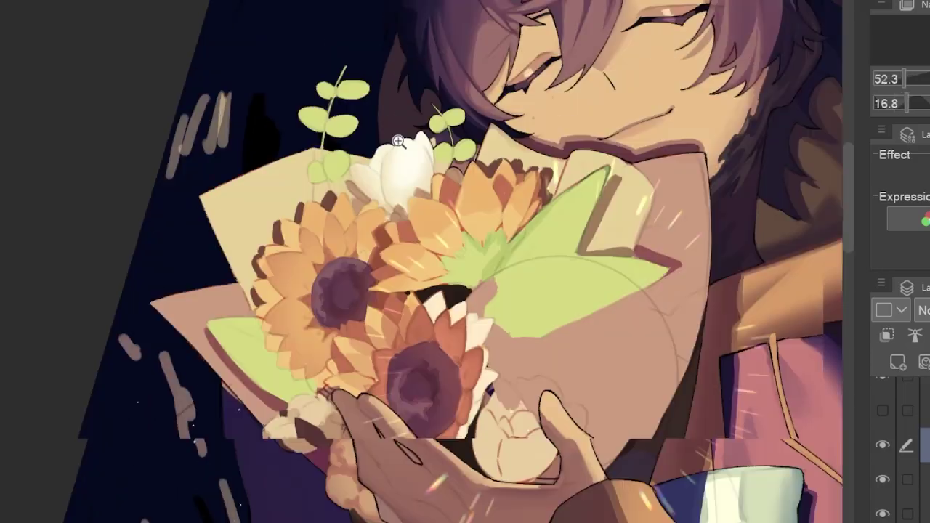
- Render the cotton bud beside the fingertips with brown leaves and mottled highlights, and shade the rounded peach buds below it
scroll(422, 261, "up", 5)
scroll(421, 261, "down", 5)
scroll(517, 210, "up", 5)
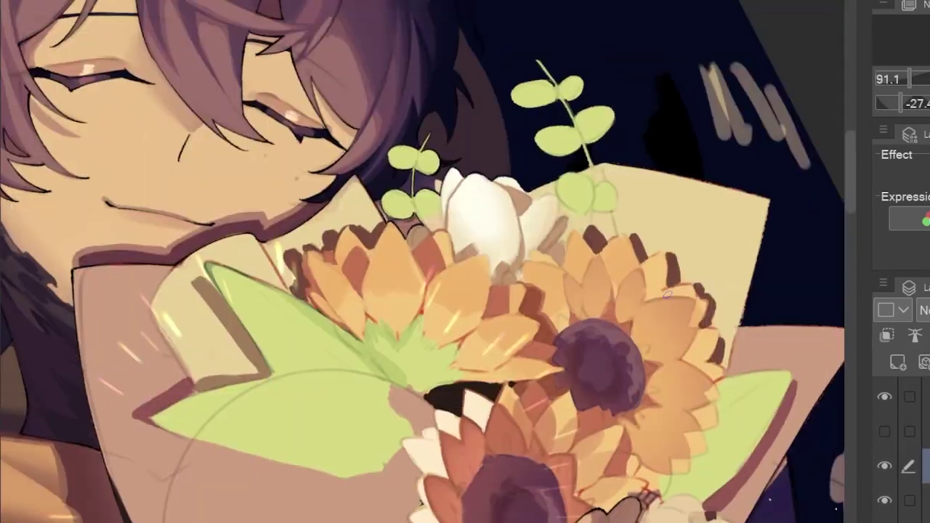
scroll(527, 191, "down", 2)
scroll(452, 315, "up", 2)
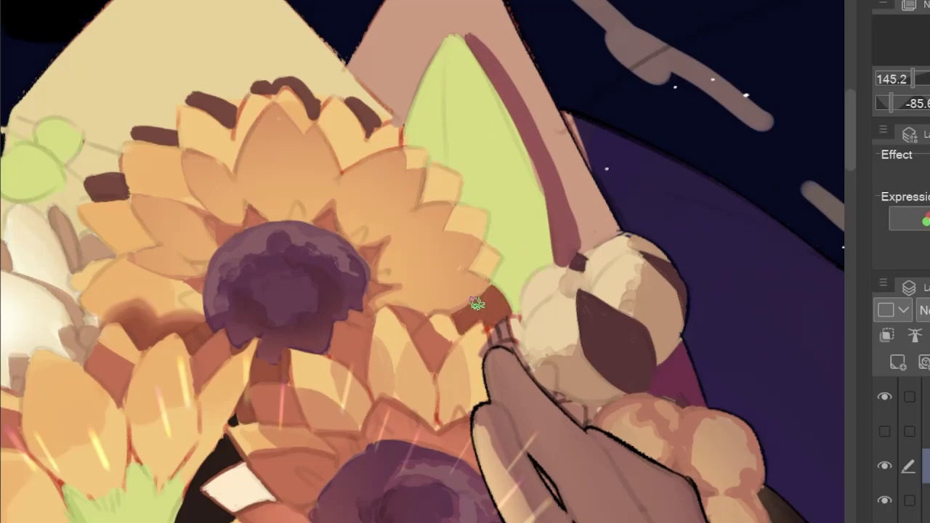
scroll(476, 304, "down", 1)
scroll(473, 340, "down", 1)
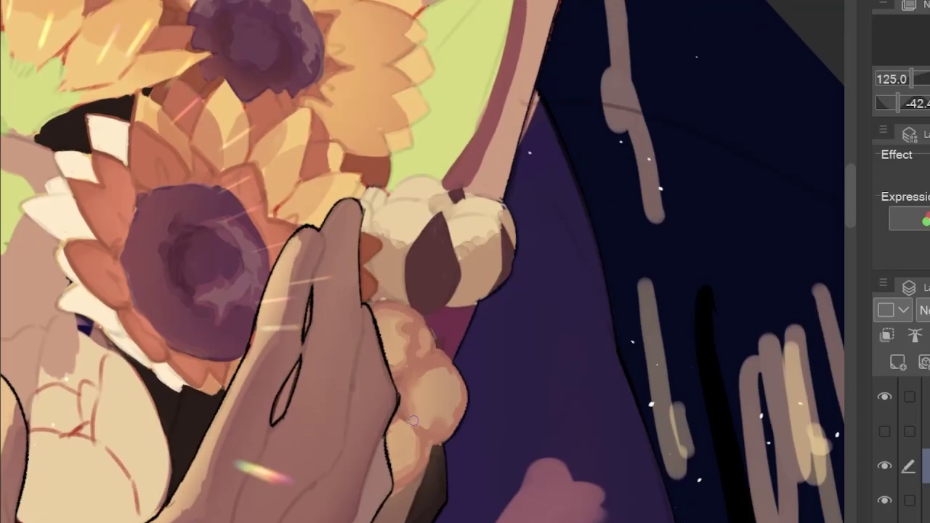
scroll(445, 341, "down", 3)
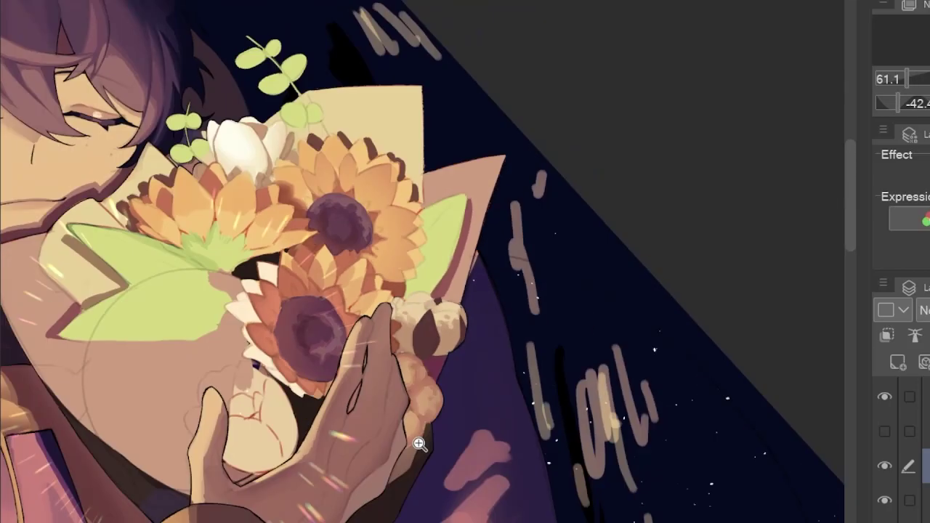
- Check the bouquet mirrored and show the star orb semi-transparently over the leaves and lower sunflower
key("h")
left_click_drag(505, 437, 469, 228)
scroll(469, 229, "down", 2)
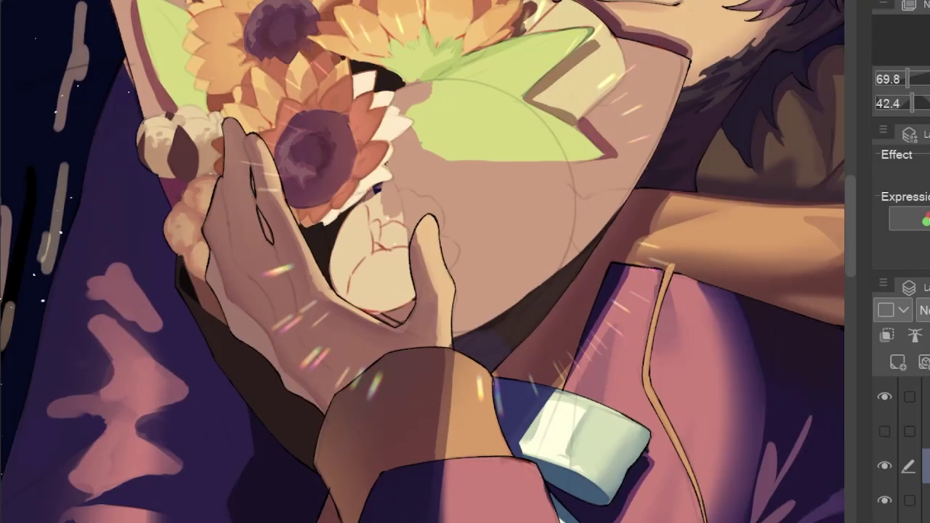
left_click_drag(223, 382, 735, 349)
scroll(736, 349, "down", 2)
scroll(83, 384, "up", 4)
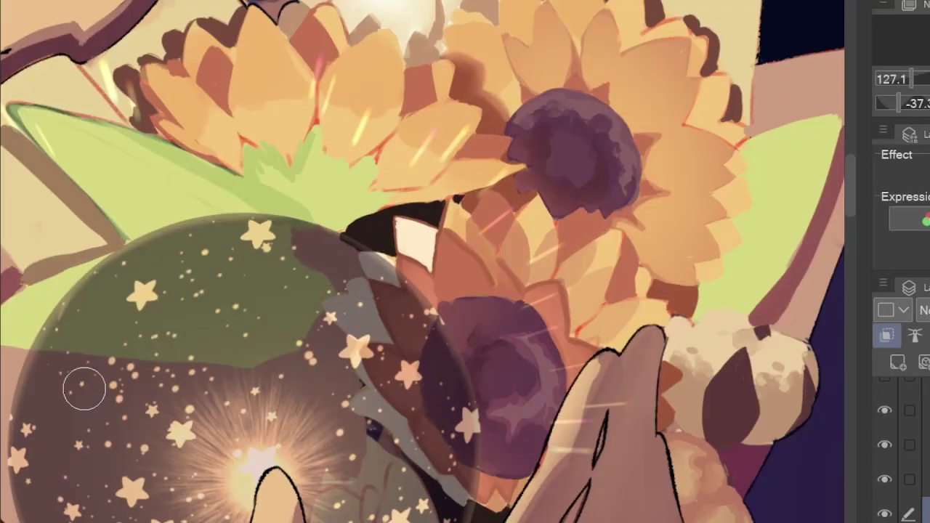
- Hide the star orb and fill the dark gap between the lower sunflower and the palm's pale bud with deep green
left_click_drag(83, 385, 380, 248)
scroll(361, 273, "down", 2)
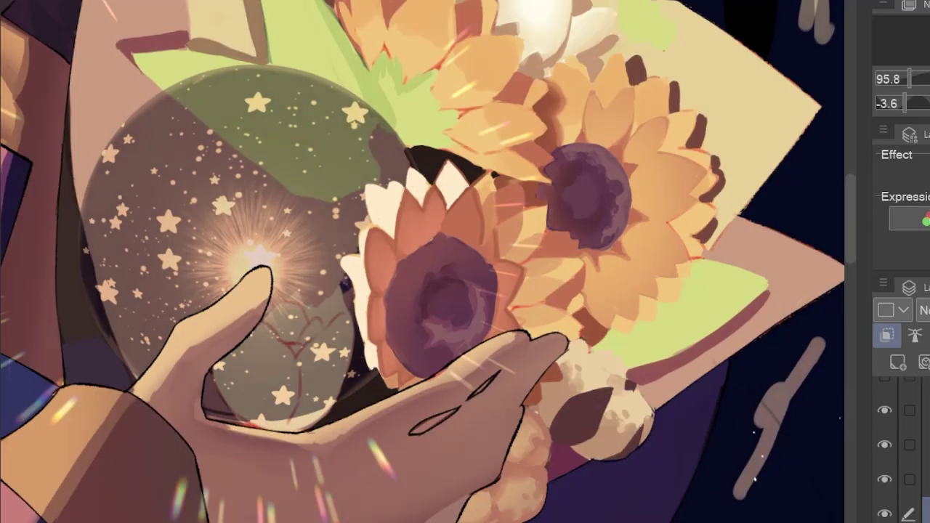
scroll(282, 229, "up", 1)
left_click_drag(282, 229, 285, 184)
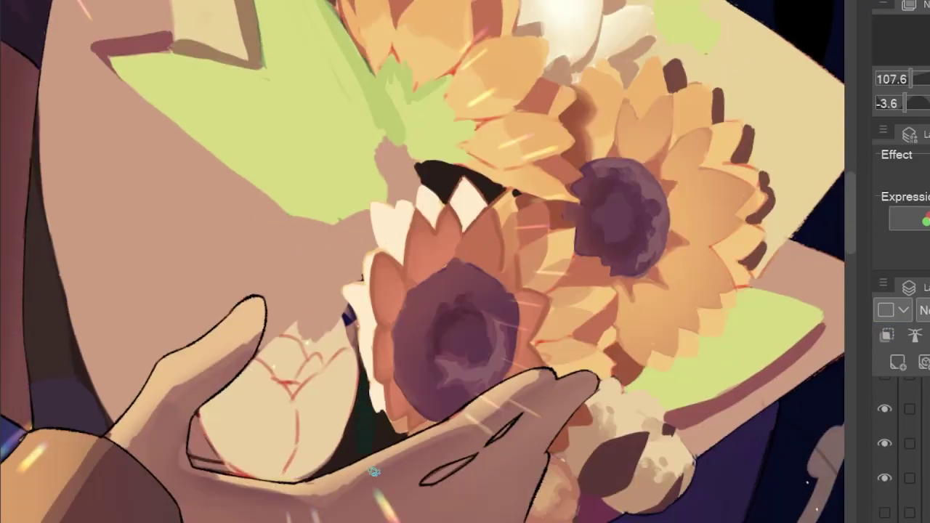
- Paint cream petals on the bud in the palm, extending them behind the thumb and covering the red sketch lines
scroll(436, 315, "down", 2)
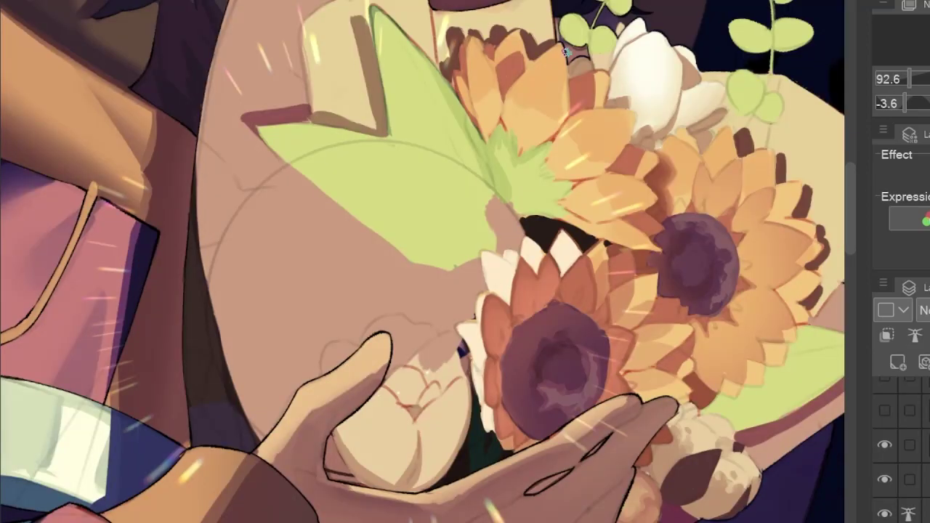
scroll(435, 335, "up", 2)
left_click_drag(528, 334, 507, 305)
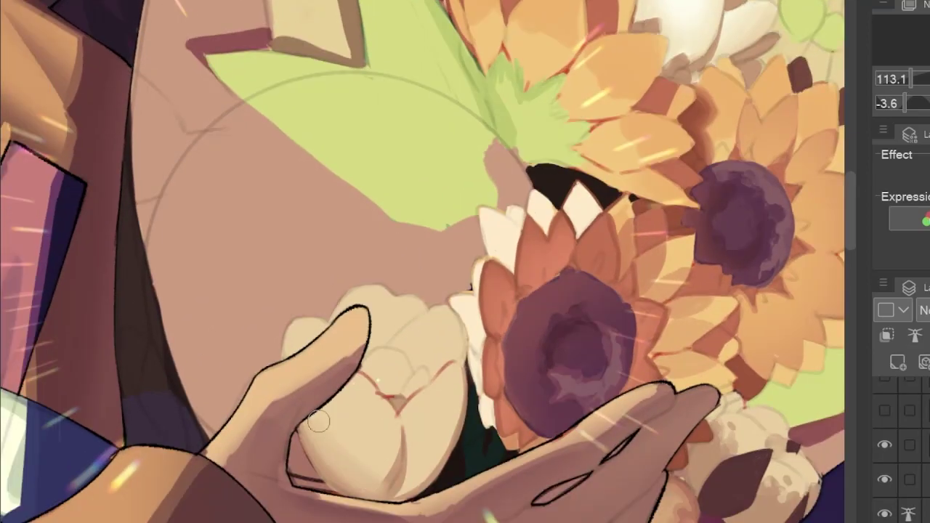
key("h")
left_click_drag(485, 349, 427, 305)
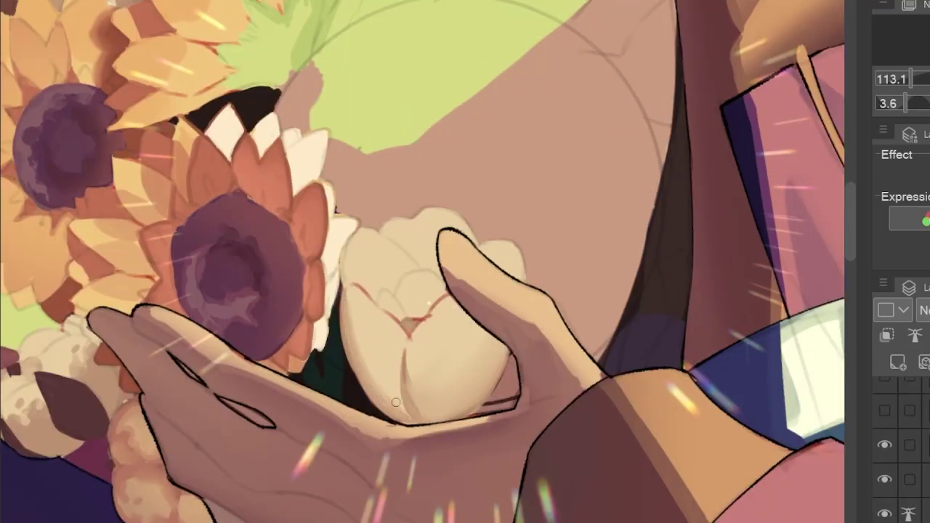
- Paint the outer petals of the palm's flower bright white around a brown centre, checking the picture mirrored
key("h")
key("h")
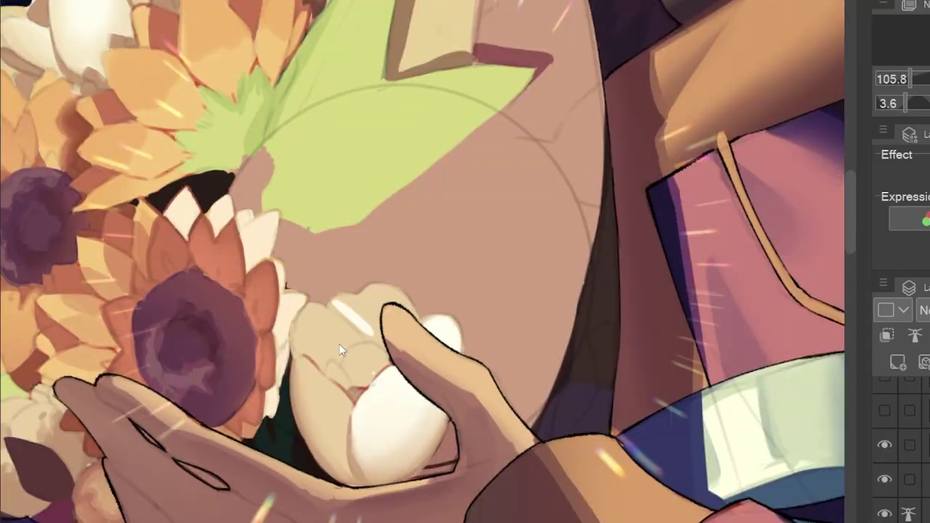
key("h")
scroll(268, 368, "up", 2)
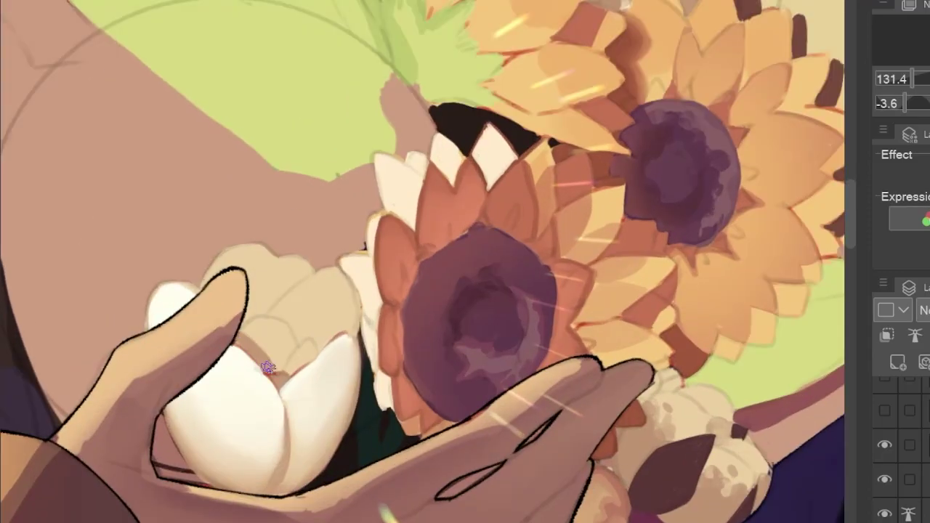
left_click_drag(320, 305, 320, 282)
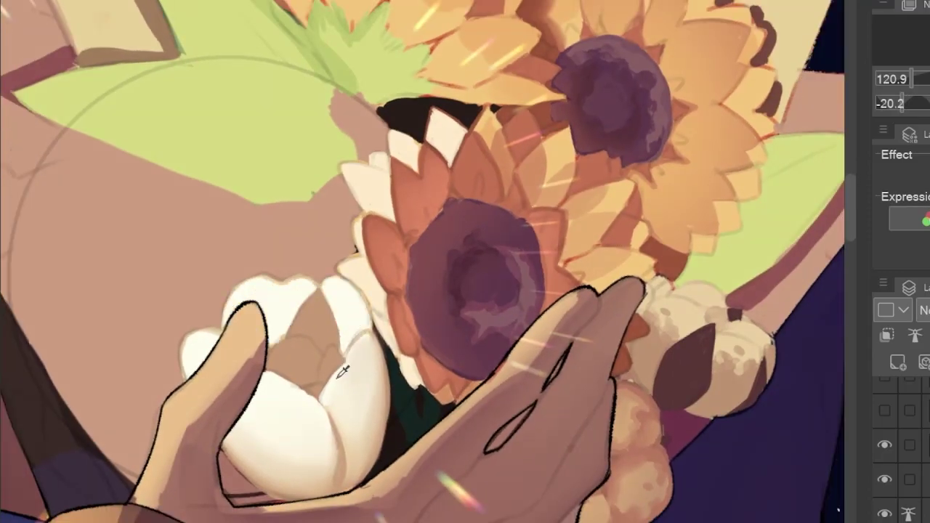
- Mask the inner area of the palm's white bud and paint it tan with darker shading
scroll(344, 371, "down", 2)
key("ctrl+at")
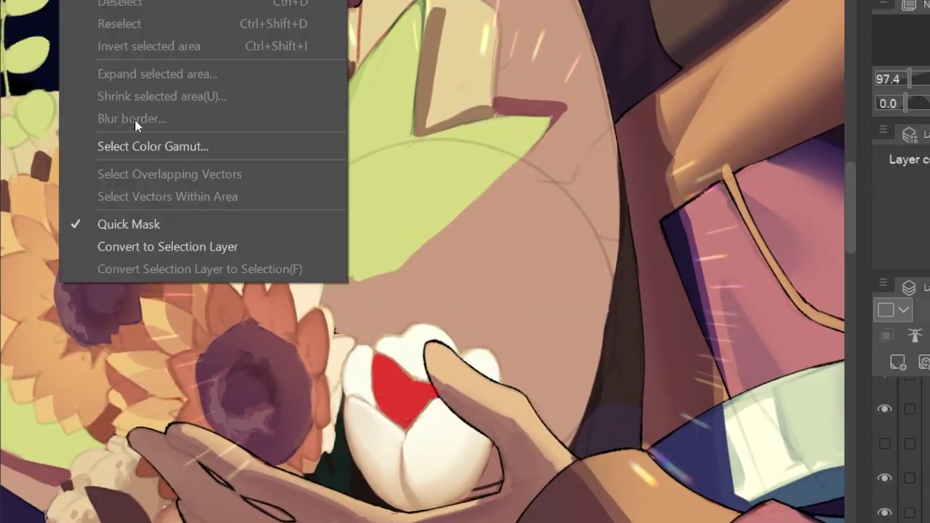
left_click(128, 224)
key("h")
scroll(205, 152, "up", 1)
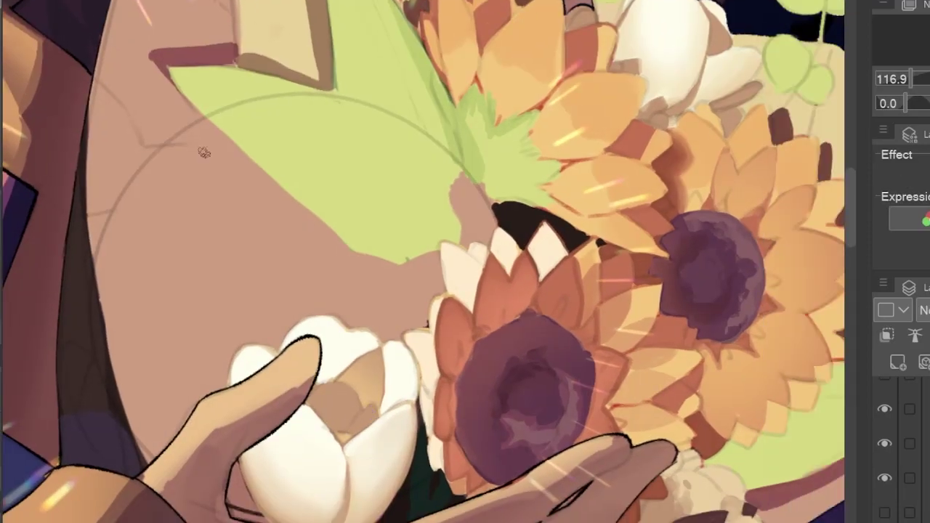
- Paint darker green shading on the long leaf beneath the upward-facing sunflower's green base
scroll(410, 373, "down", 4)
scroll(411, 342, "up", 4)
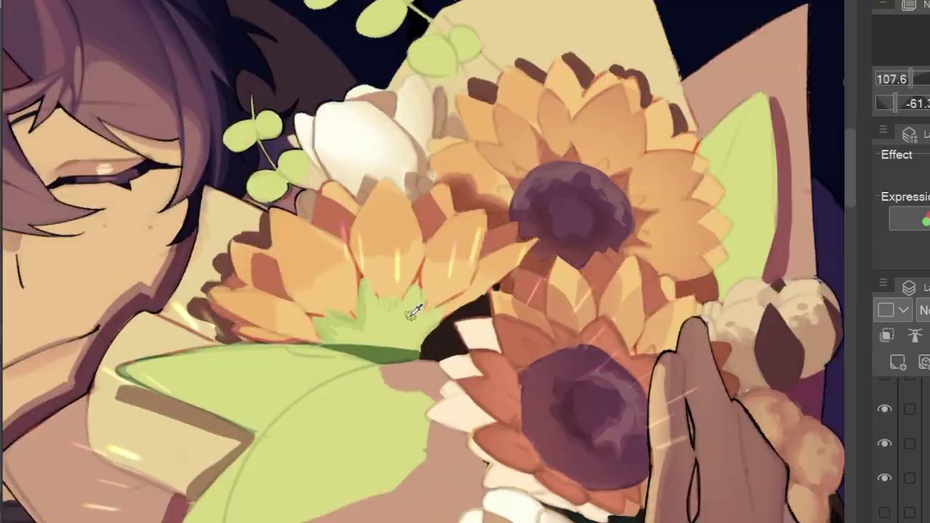
left_click_drag(412, 313, 371, 333)
scroll(448, 297, "up", 2)
scroll(350, 361, "up", 1)
scroll(455, 332, "down", 2)
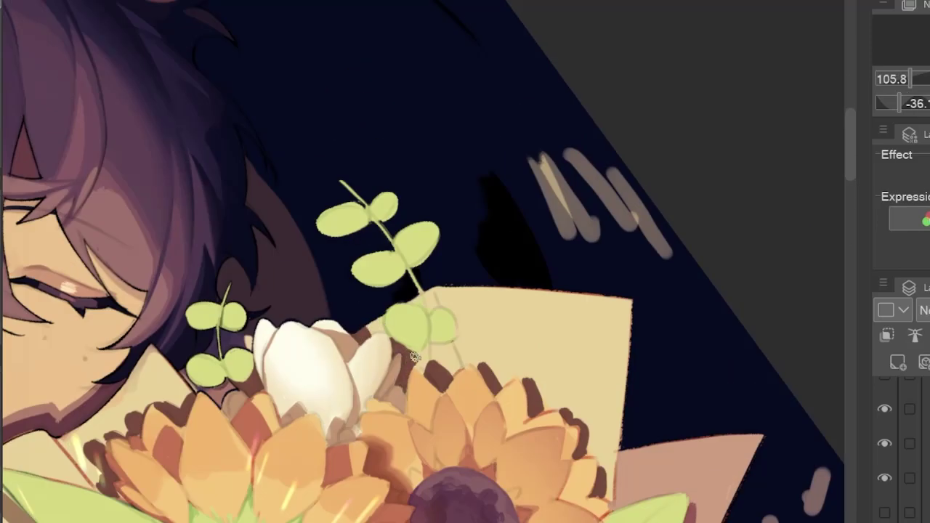
- Paint brown cast shadows on the wrapping paper behind the taller eucalyptus sprig and the neighbouring white flower
left_click_drag(414, 356, 416, 306)
scroll(540, 213, "down", 2)
scroll(416, 306, "up", 1)
left_click_drag(493, 137, 510, 263)
- Select the rolled fold of the wrapping paper and shade its curved sides with soft olive brown
left_click_drag(436, 276, 890, 277)
left_click_drag(466, 261, 388, 174)
left_click_drag(397, 311, 383, 299)
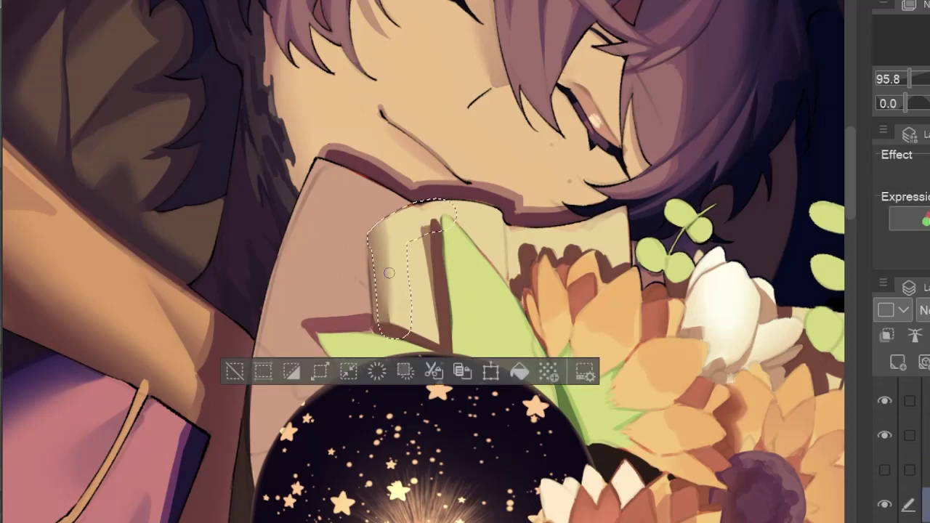
left_click_drag(389, 289, 348, 242)
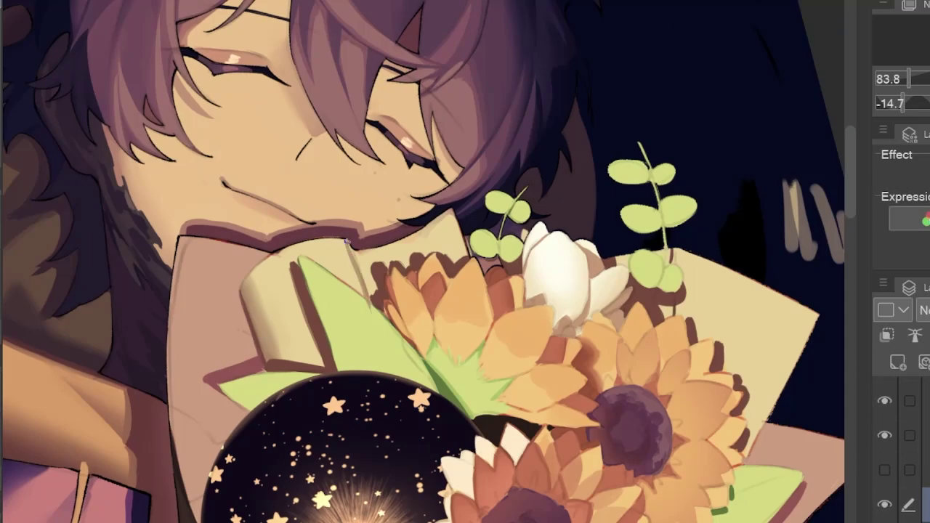
left_click_drag(363, 304, 329, 263)
scroll(421, 262, "up", 3)
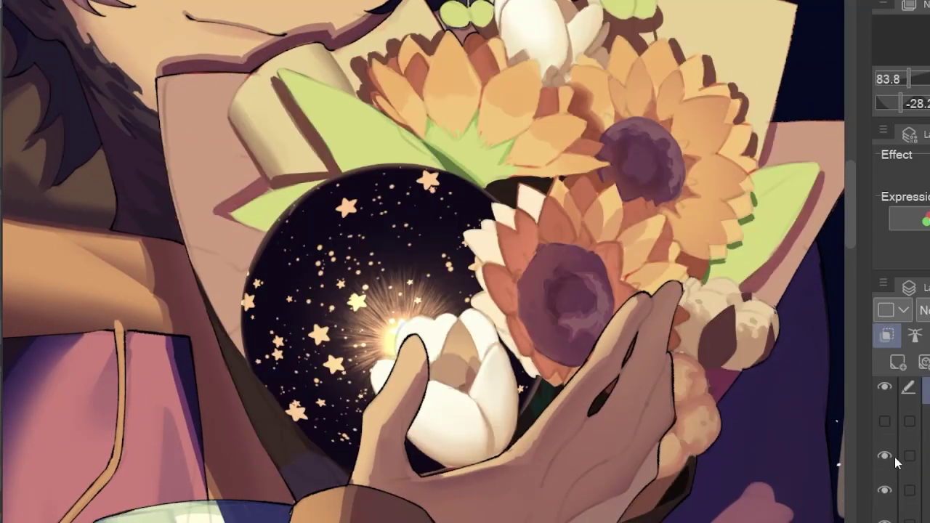
- Switch to the layer for the hand and paint mauve shadows along the fingers and across the back of the hand
left_click(896, 462)
scroll(436, 291, "down", 3)
scroll(452, 338, "up", 5)
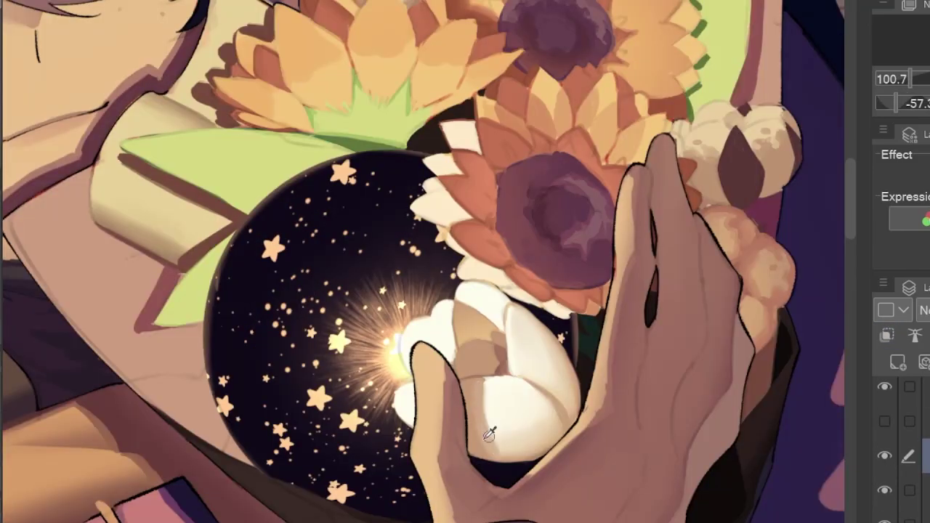
scroll(422, 261, "down", 5)
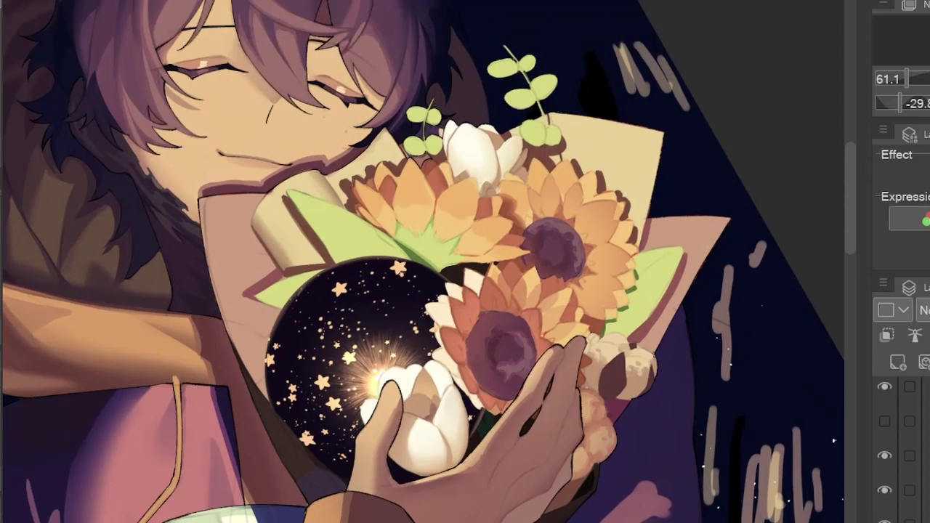
left_click_drag(509, 218, 582, 424)
scroll(545, 444, "up", 2)
scroll(560, 436, "up", 2)
scroll(560, 436, "down", 3)
scroll(561, 437, "up", 3)
scroll(582, 424, "up", 1)
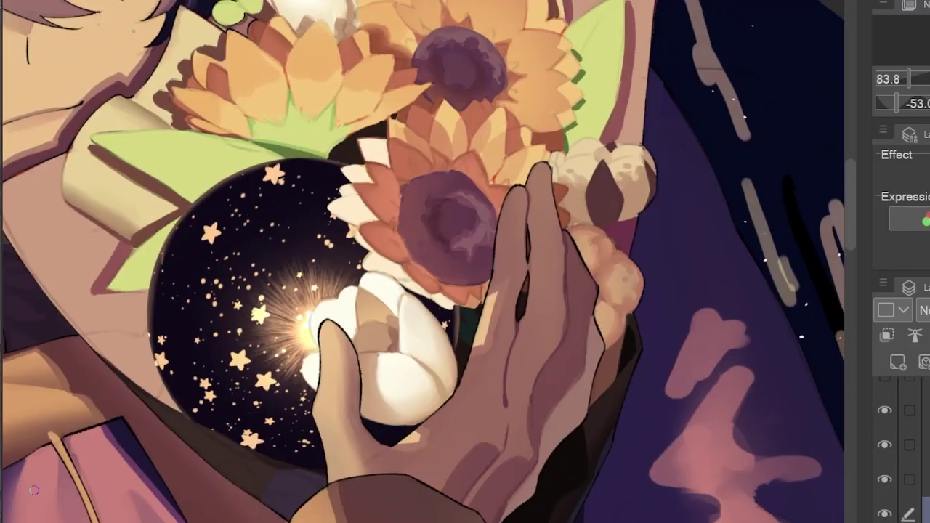
- Draw nails on the thumb and fingers and tint the shadow edges on the back of the hand purple
scroll(441, 430, "up", 1)
scroll(500, 249, "down", 2)
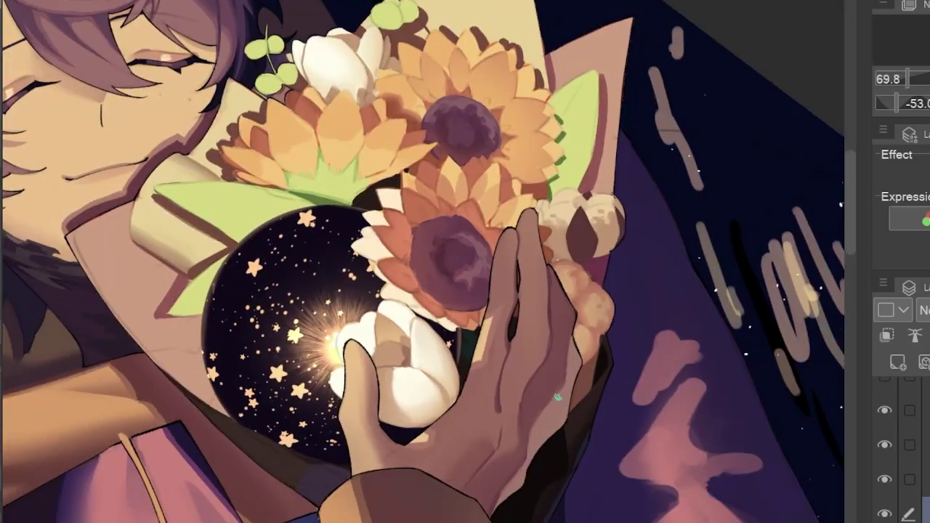
scroll(534, 441, "up", 2)
scroll(534, 441, "down", 1)
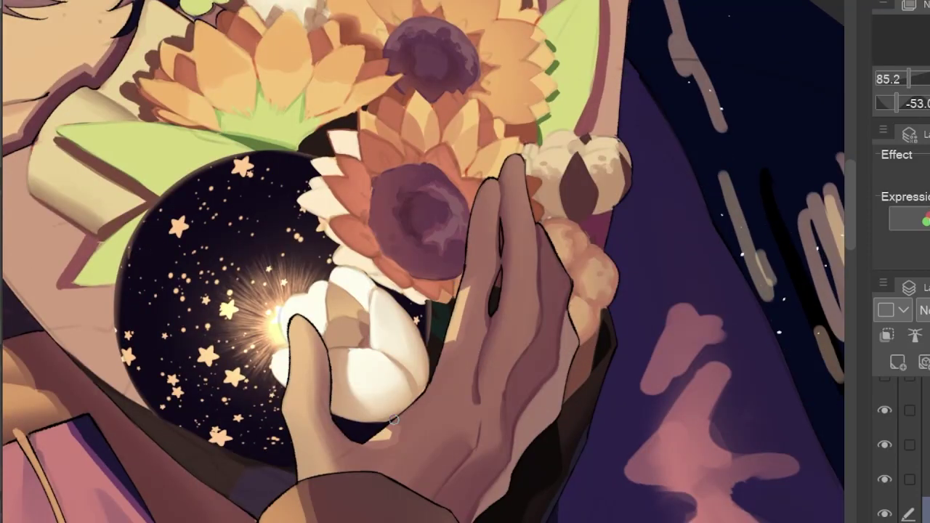
scroll(486, 431, "up", 1)
left_click_drag(486, 431, 497, 304)
scroll(478, 300, "up", 1)
scroll(497, 304, "down", 2)
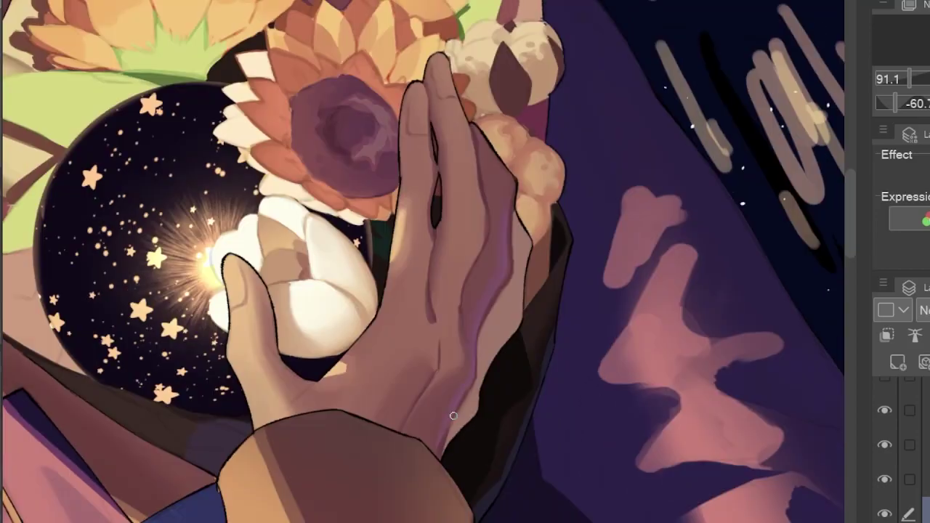
- Soften the purple shadow edge between the knuckles and wrist into the mauve skin shadow
scroll(481, 396, "down", 1)
left_click_drag(480, 396, 399, 264)
scroll(345, 360, "down", 3)
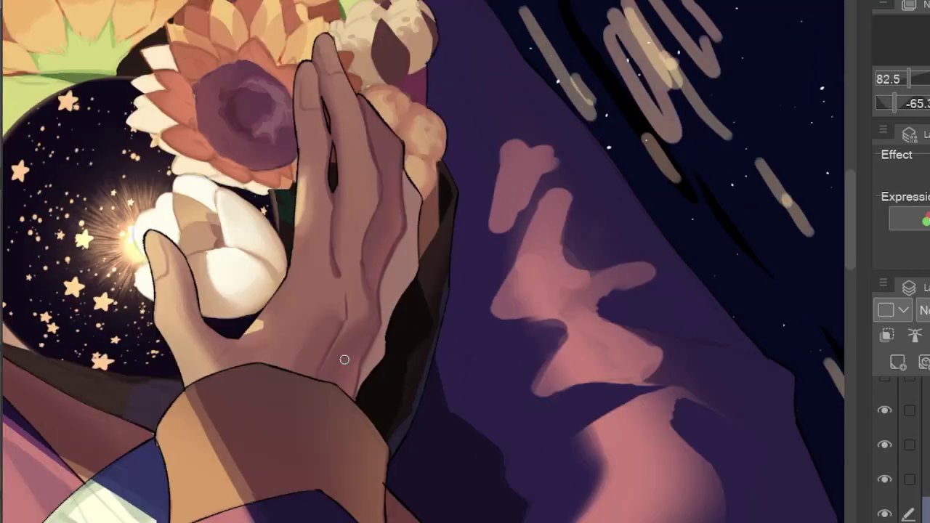
scroll(361, 354, "down", 5)
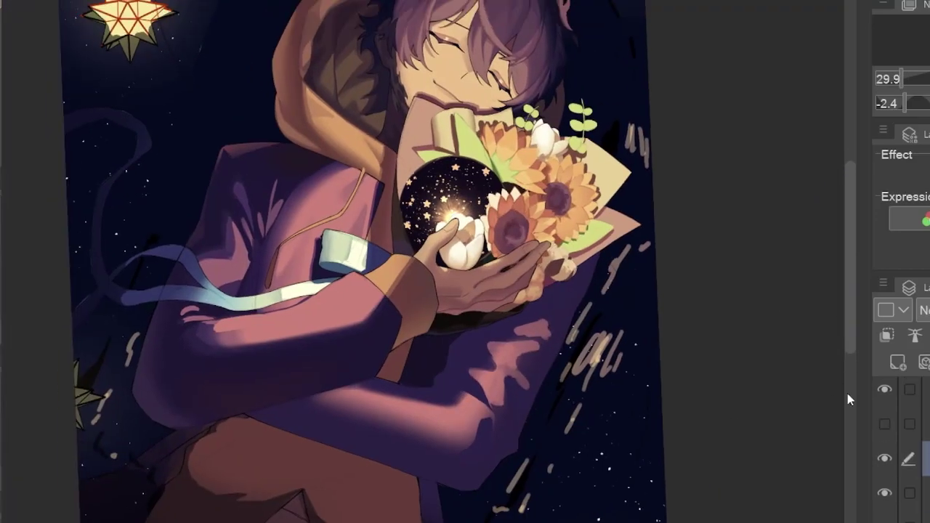
- Paint a darker green shadow on the lower part of the leaf beside the upper sunflower and blend it
scroll(581, 342, "up", 5)
left_click_drag(373, 247, 405, 253)
scroll(405, 253, "down", 3)
scroll(523, 250, "up", 3)
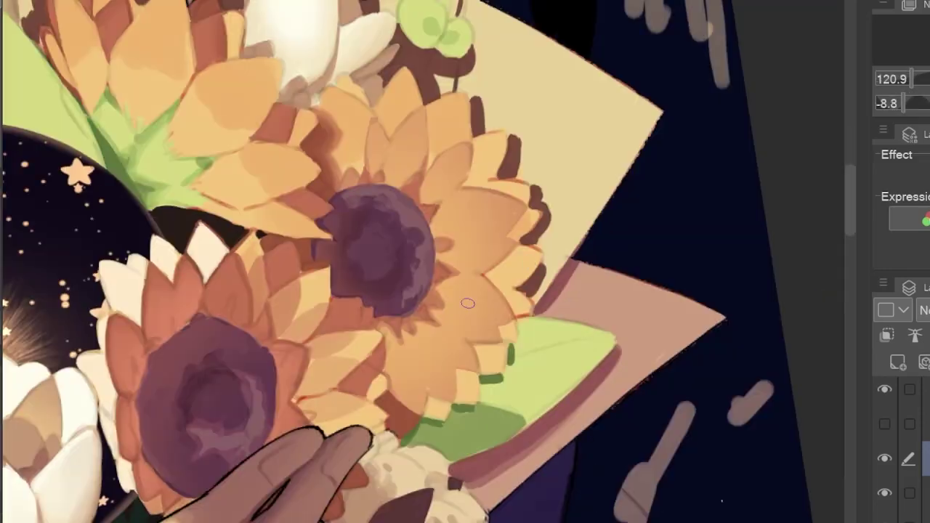
left_click_drag(467, 303, 370, 263)
scroll(536, 308, "down", 5)
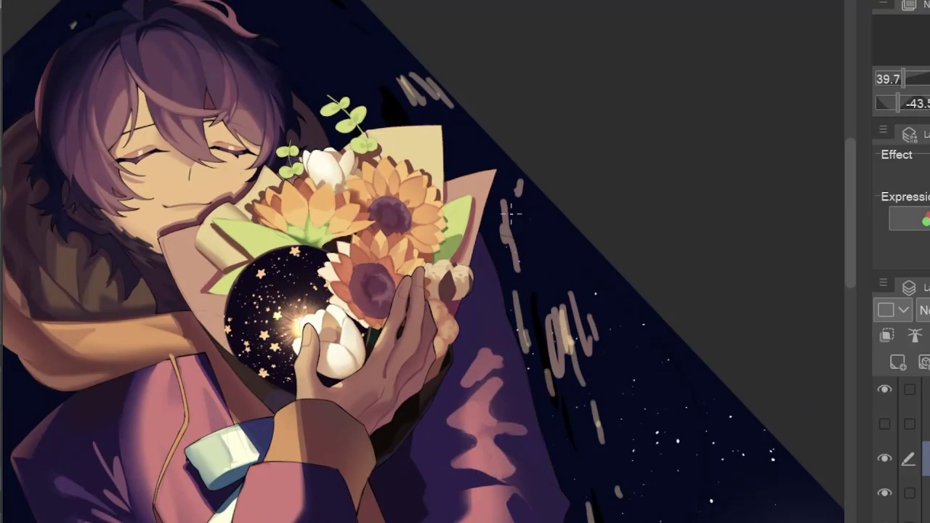
- Paint dark purple fold shadows into the pink light on the sleeve beneath the bouquet, around the elbow
scroll(560, 380, "up", 3)
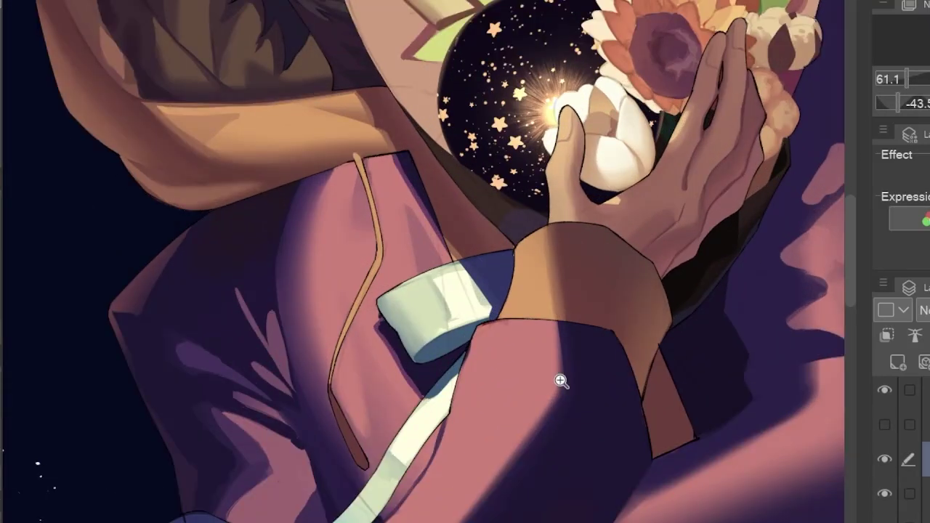
left_click_drag(560, 380, 227, 233)
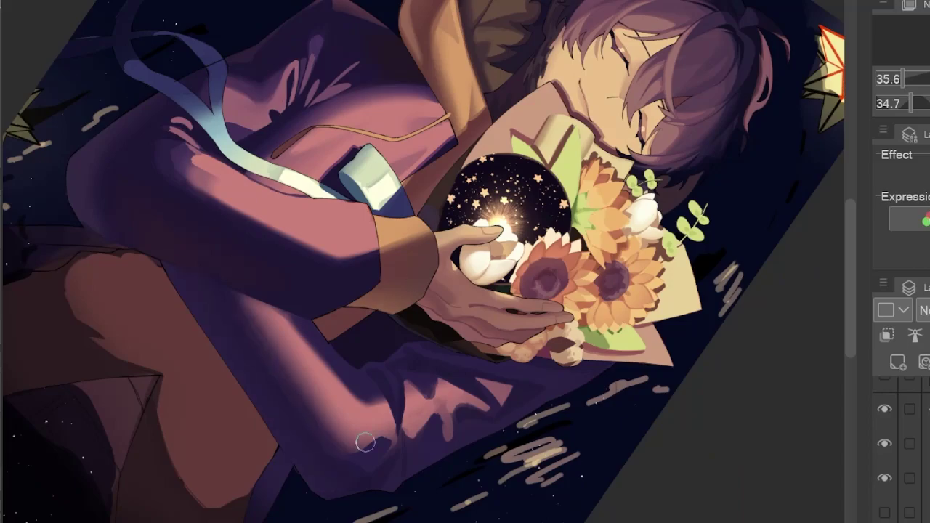
left_click_drag(365, 442, 527, 134)
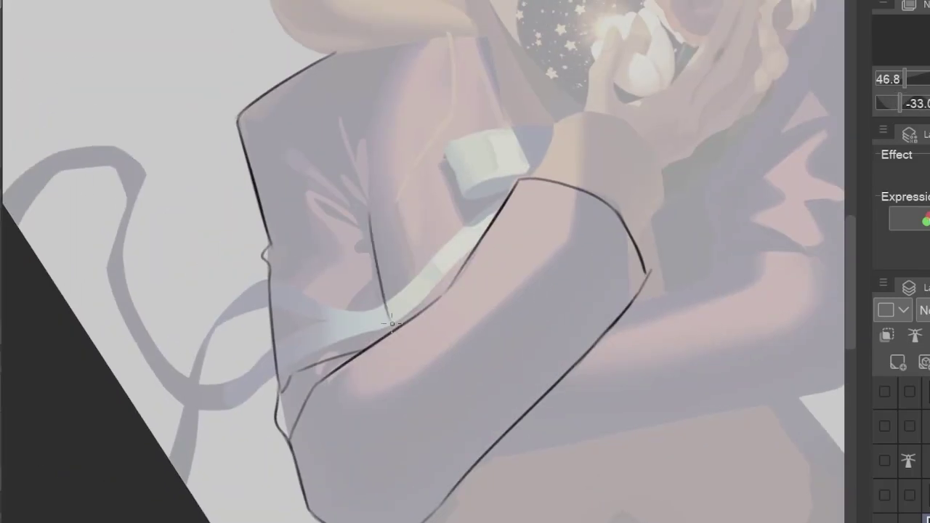
- Sketch the jacket's outline, sleeve creases and elbow folds over the faded painting
scroll(391, 325, "down", 2)
left_click_drag(323, 361, 505, 322)
scroll(541, 195, "up", 2)
left_click_drag(541, 195, 581, 322)
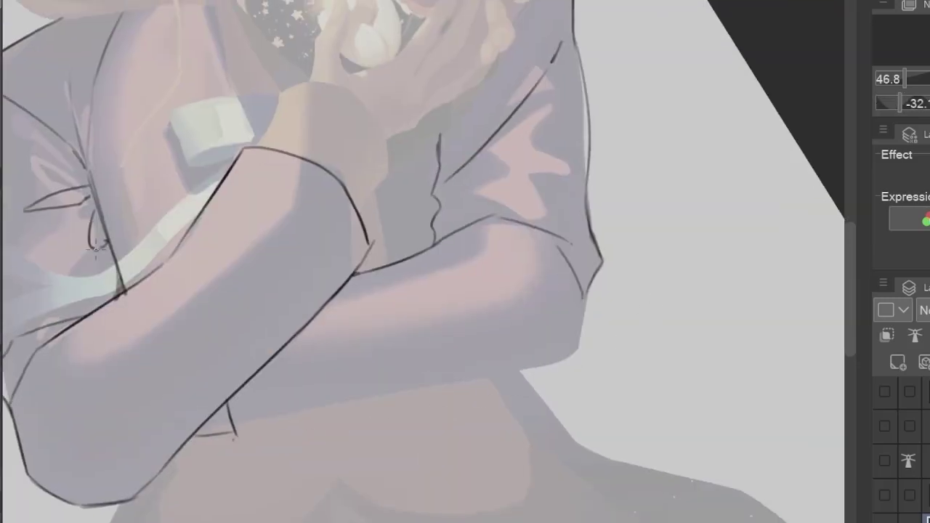
left_click_drag(95, 248, 363, 305)
scroll(477, 312, "down", 5)
scroll(478, 312, "up", 4)
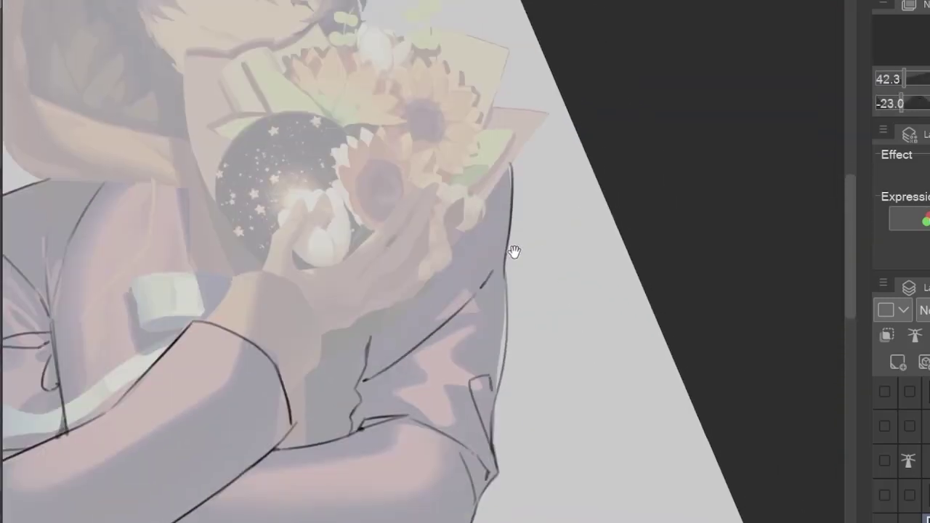
- Ink clean black outlines over the sketch along the jacket sleeves, ribbon and drawstring
scroll(525, 271, "down", 2)
scroll(163, 223, "up", 4)
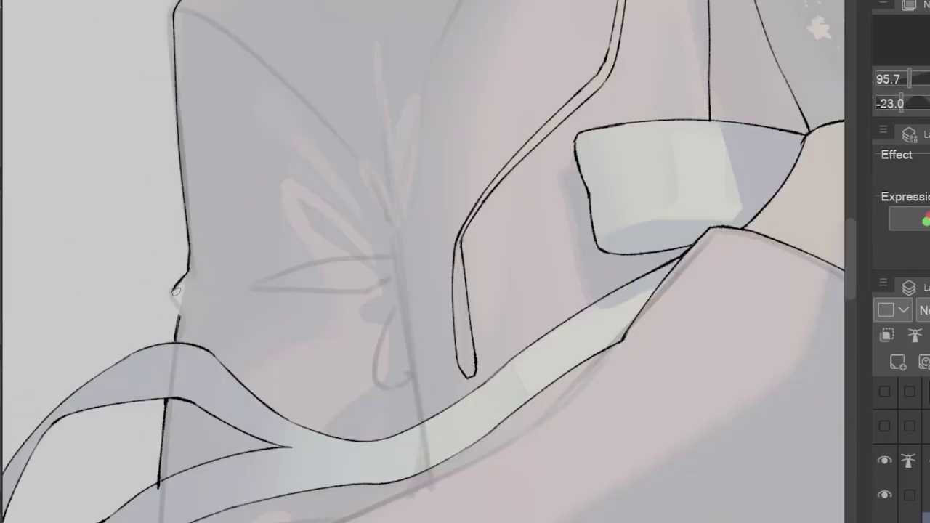
left_click_drag(690, 380, 513, 229)
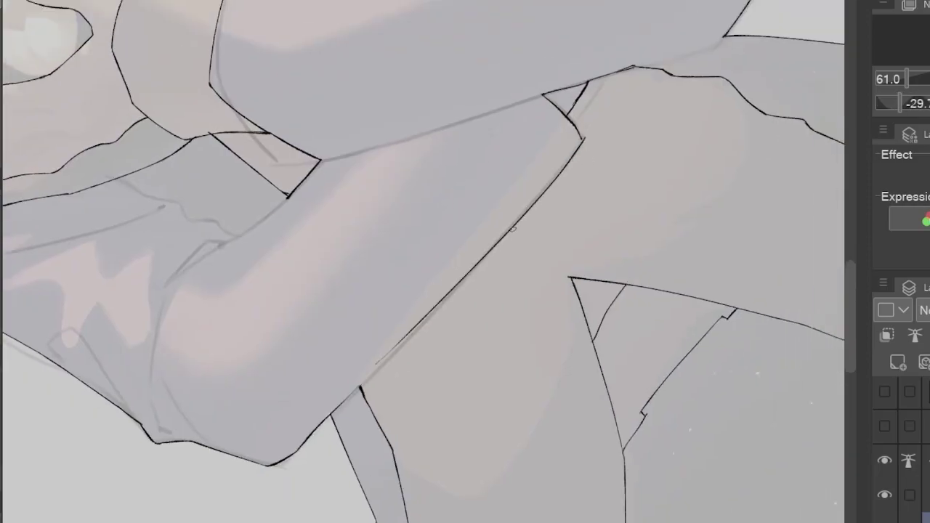
- Fill the unpainted gaps along the jacket's sleeve edges with dark purple up to the inked outline
scroll(327, 291, "up", 4)
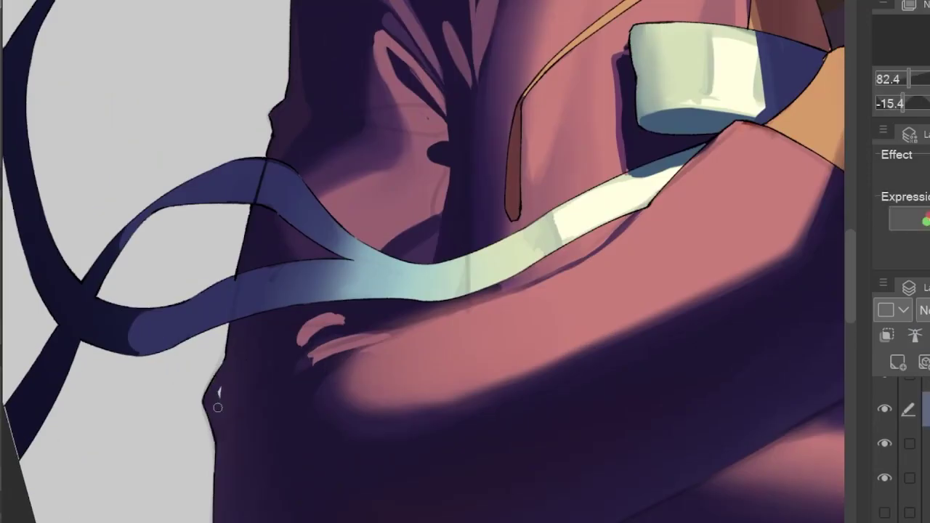
left_click_drag(218, 363, 87, 87)
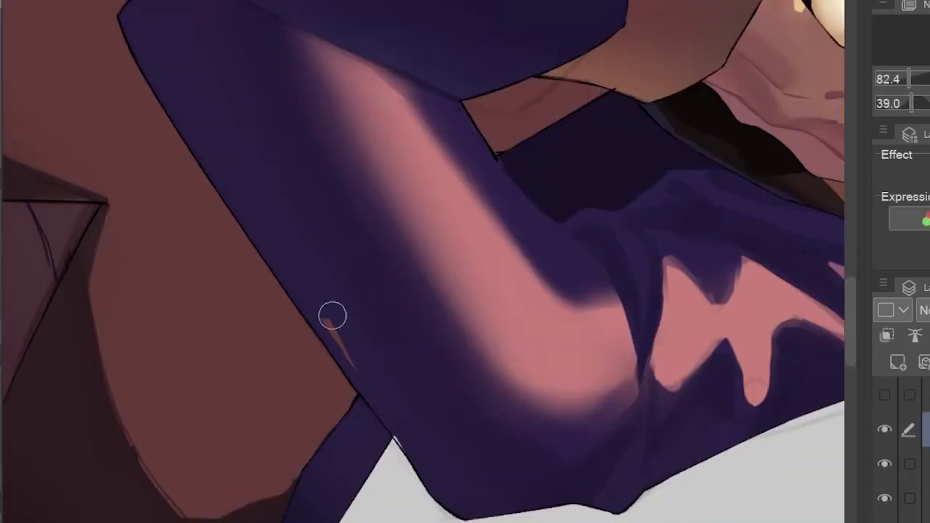
scroll(333, 315, "down", 3)
scroll(453, 295, "up", 3)
scroll(453, 295, "down", 4)
scroll(344, 377, "up", 2)
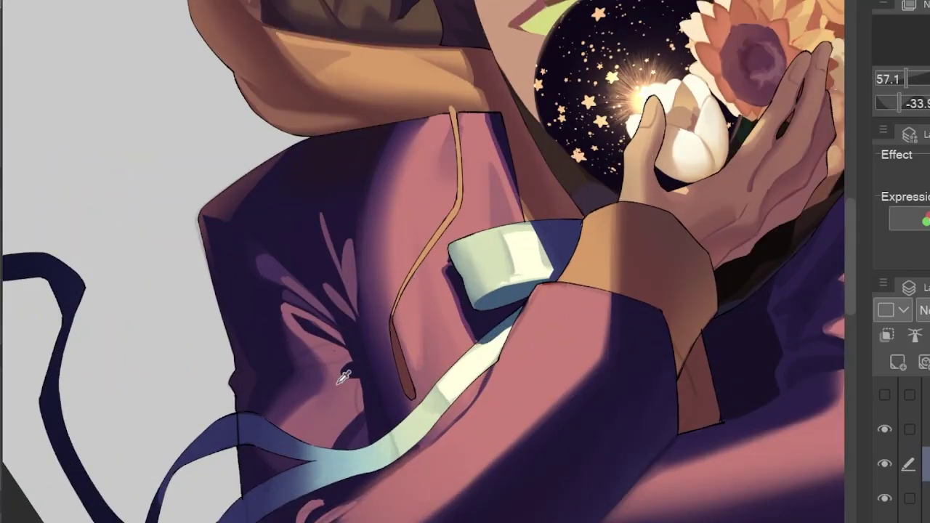
- Paint a pink light patch on the upper arm above the ribbon and carve dark purple folds into it
scroll(343, 377, "up", 3)
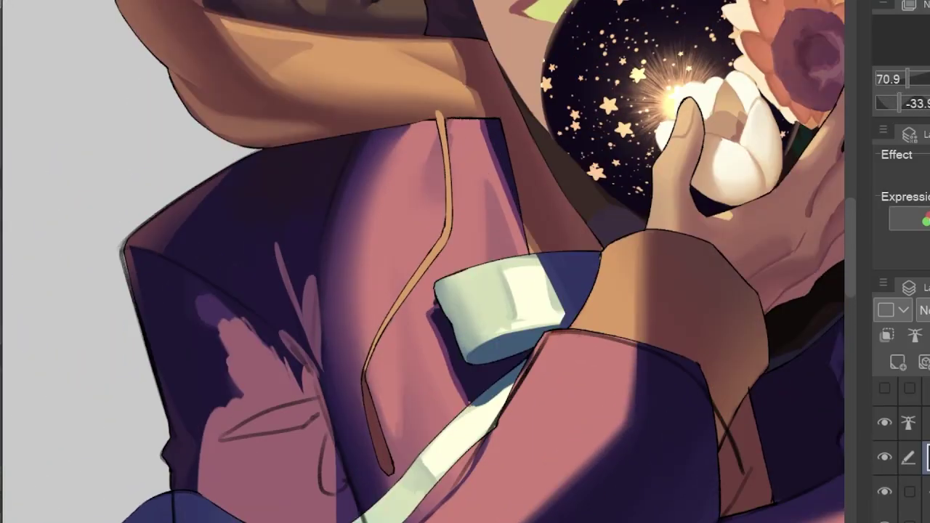
scroll(320, 291, "down", 3)
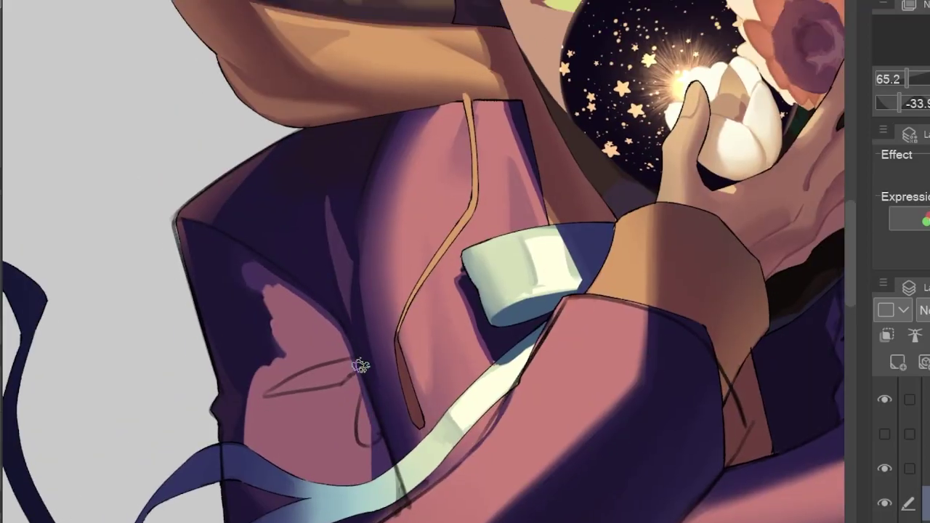
scroll(359, 368, "up", 2)
left_click_drag(363, 345, 430, 229)
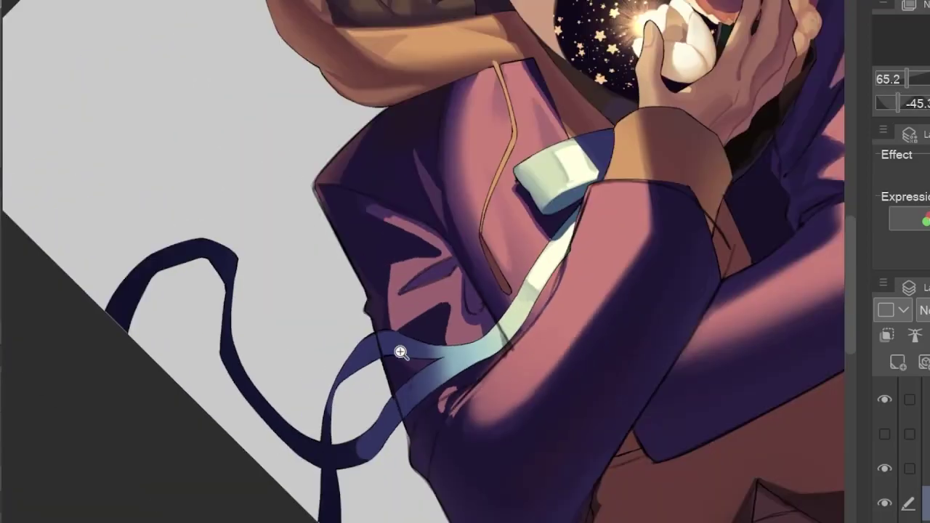
scroll(401, 352, "down", 2)
left_click_drag(395, 307, 337, 491)
scroll(337, 490, "down", 4)
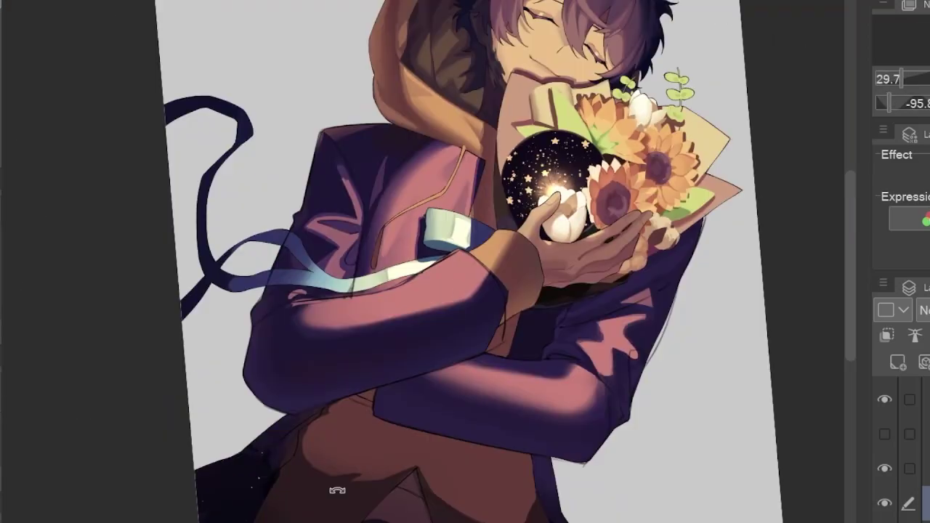
- Add a mauve light along the shoulder's outer edge and refine the dark sleeve shading around the elbow
scroll(385, 197, "up", 3)
left_click_drag(384, 197, 323, 309)
scroll(411, 344, "up", 1)
scroll(390, 335, "down", 4)
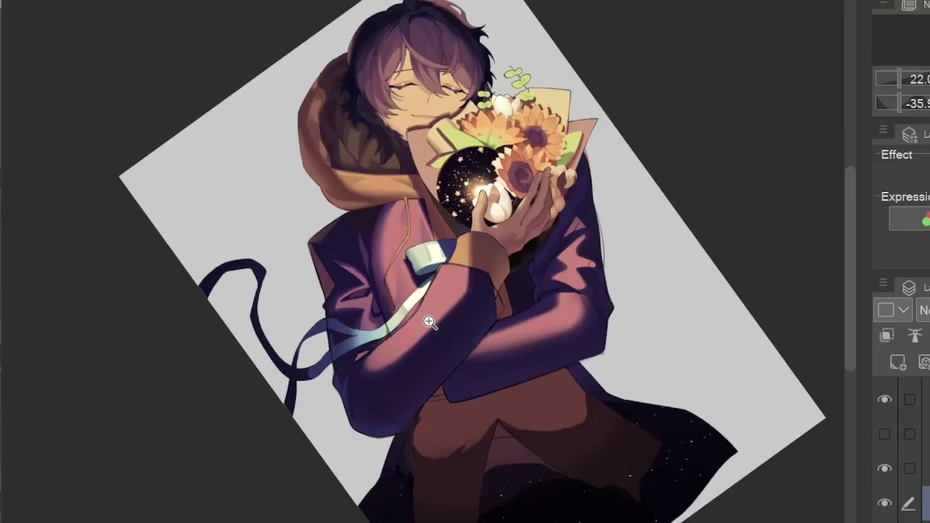
scroll(426, 322, "up", 3)
scroll(344, 370, "down", 1)
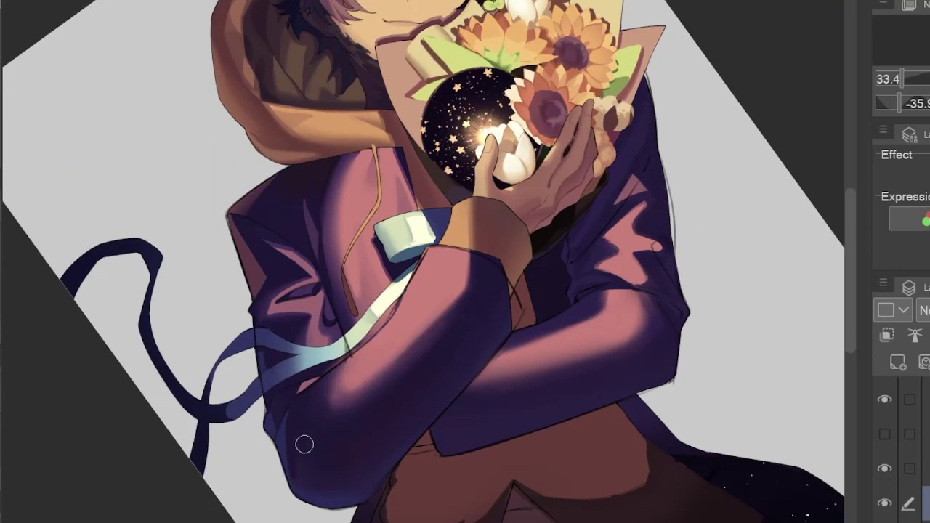
left_click_drag(304, 444, 327, 378)
scroll(363, 327, "up", 3)
- Cover the pink light shapes on the upper arm beneath the bouquet with dark purple
left_click_drag(405, 290, 43, 247)
scroll(400, 347, "down", 1)
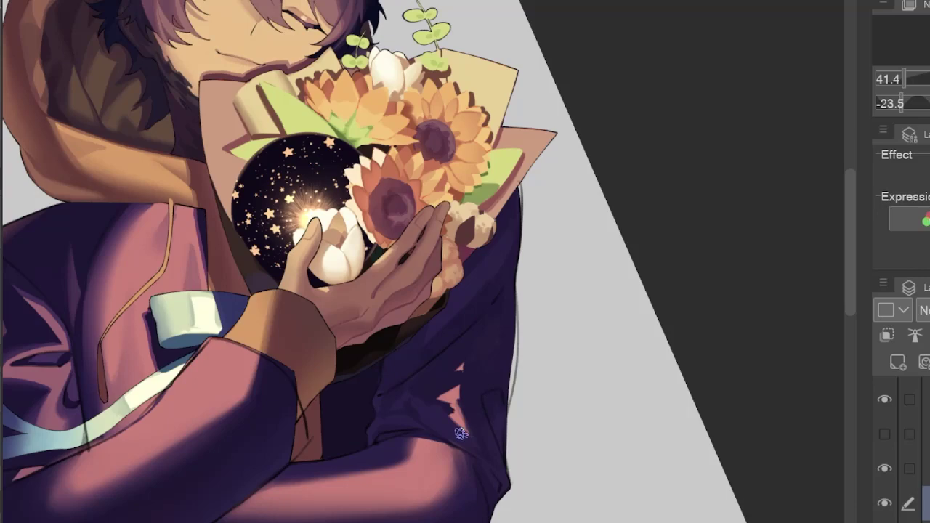
left_click_drag(460, 433, 388, 425)
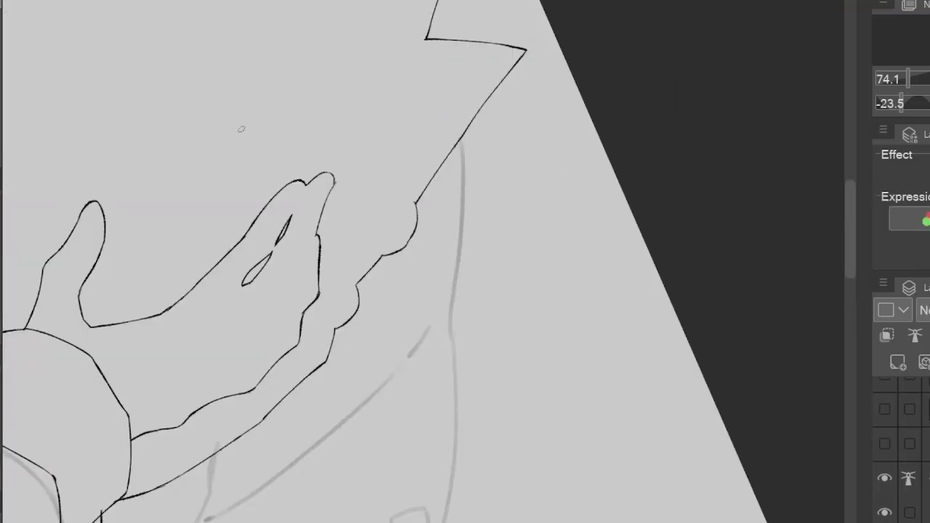
- Refine the subtle dark purple fold shading on the upper arm beneath the bouquet down to the elbow
key("h")
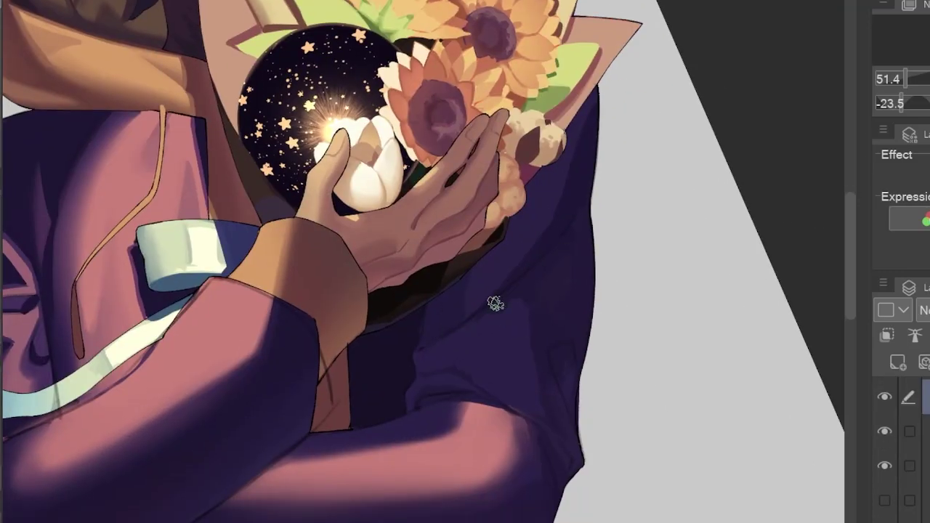
scroll(496, 305, "up", 3)
left_click_drag(590, 252, 473, 354)
scroll(473, 353, "down", 2)
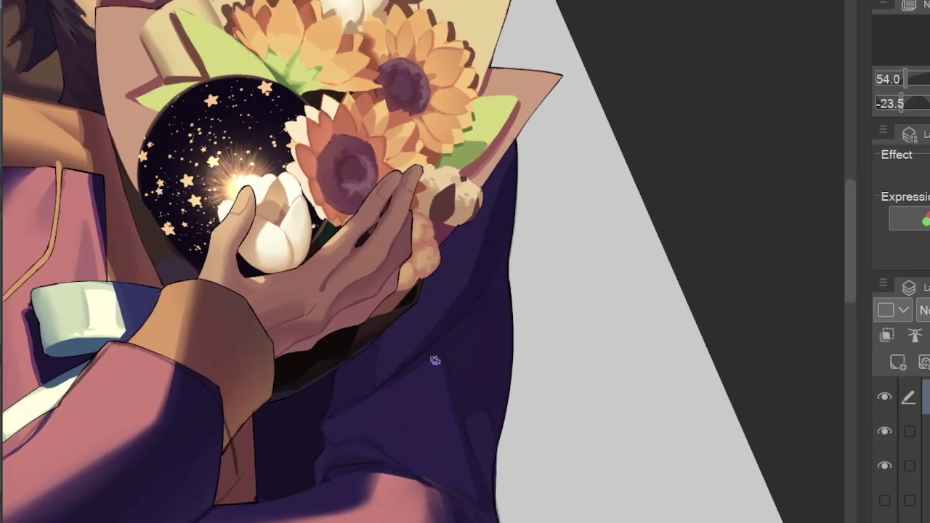
key("h")
key("h")
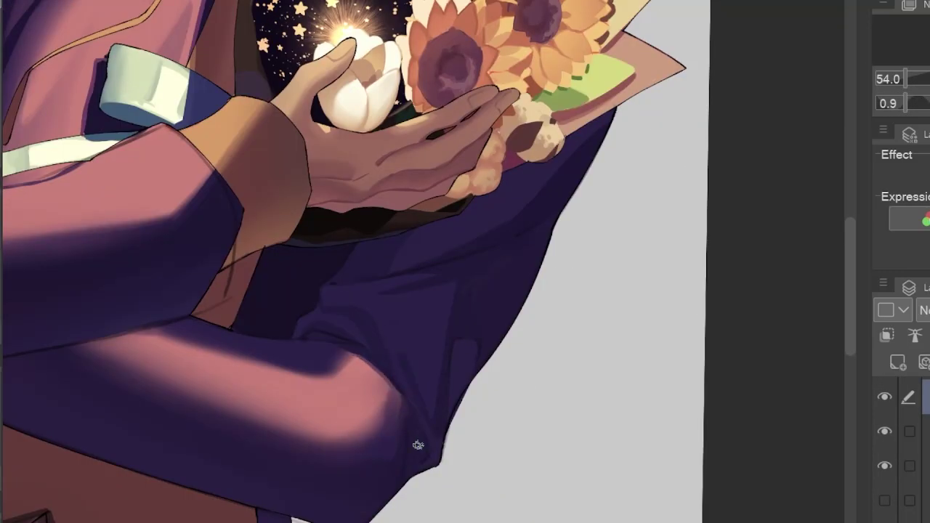
left_click_drag(418, 444, 327, 151)
key("h")
key("h")
scroll(512, 312, "down", 2)
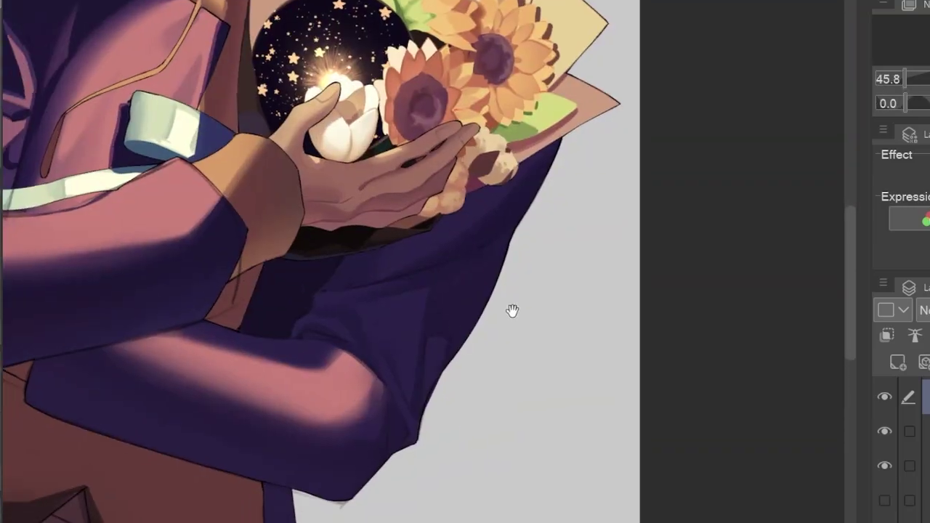
scroll(512, 311, "up", 1)
key("h")
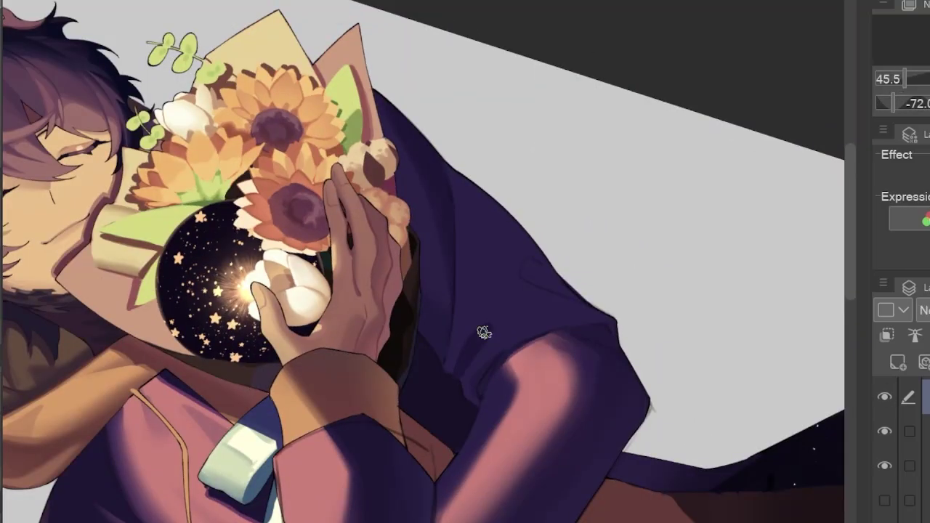
- Paint branching pink light shapes between the sleeve folds just above the bent elbow under the bouquet
left_click_drag(482, 328, 584, 359)
key("h")
scroll(584, 359, "down", 1)
mouse_move(598, 306)
left_mouse_down()
mouse_move(421, 349)
mouse_move(473, 322)
mouse_move(465, 240)
left_mouse_up()
scroll(473, 322, "up", 1)
left_click_drag(480, 240, 451, 298)
left_click_drag(436, 236, 407, 273)
left_click_drag(407, 272, 467, 305)
scroll(466, 305, "down", 1)
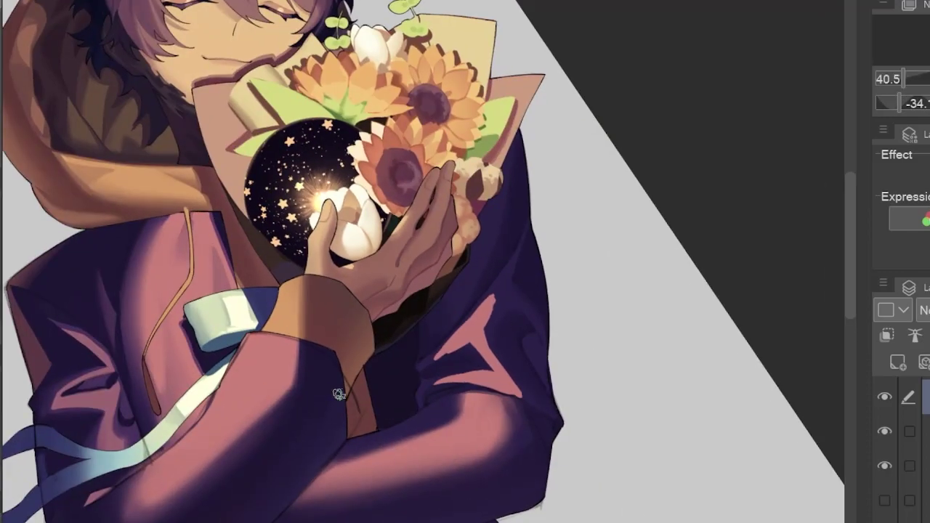
- Soften the edges of the pink fold light and taper it up the sleeve toward the bouquet
scroll(21, 489, "up", 1)
left_click_drag(21, 488, 145, 407)
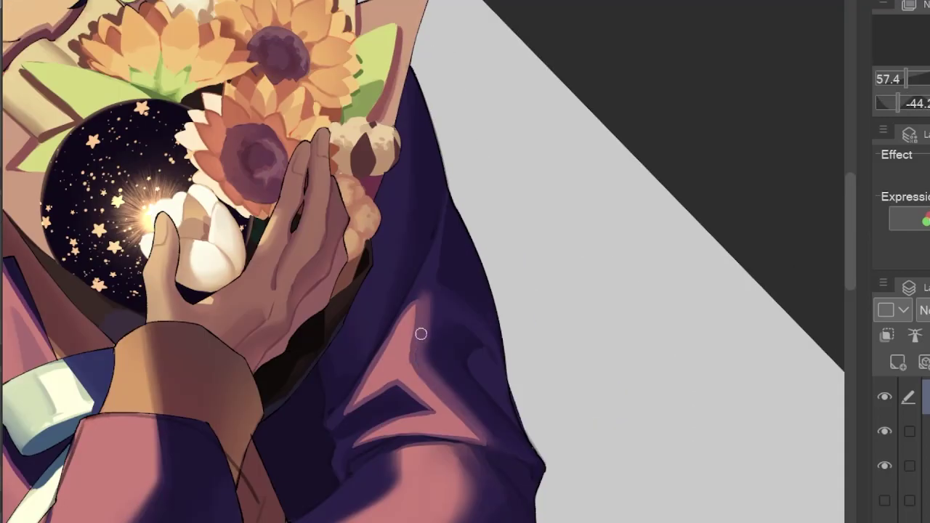
left_click_drag(421, 334, 431, 271)
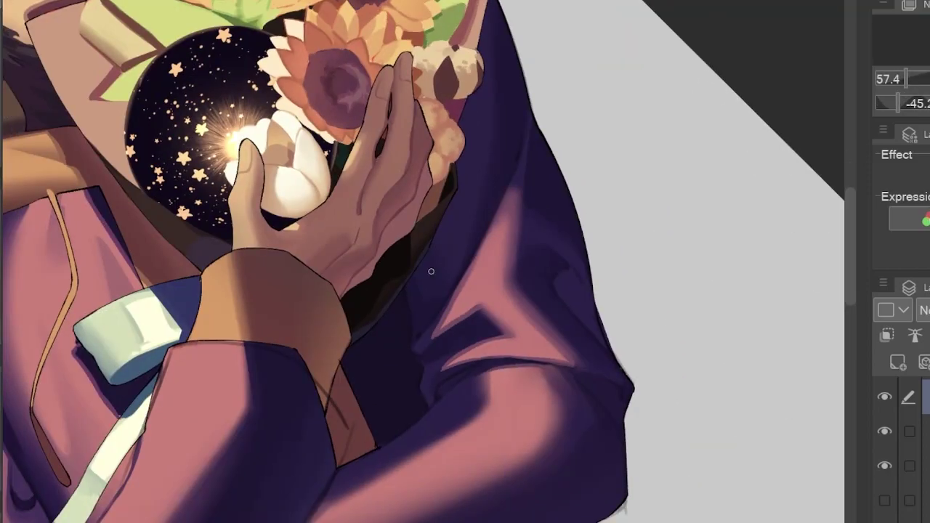
scroll(432, 348, "down", 3)
scroll(431, 347, "up", 3)
mouse_move(432, 347)
left_mouse_down()
mouse_move(451, 320)
mouse_move(436, 349)
left_mouse_up()
scroll(387, 411, "up", 3)
left_click_drag(387, 412, 340, 399)
scroll(472, 343, "down", 4)
scroll(460, 213, "up", 1)
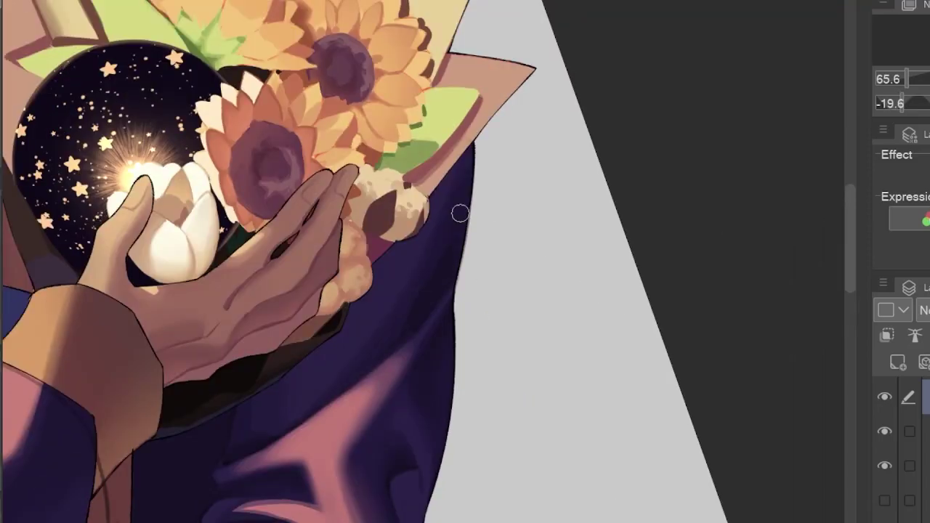
scroll(460, 213, "down", 3)
left_click_drag(460, 213, 378, 313)
- Paint reddish-brown light shapes and soft dark folds on the brown garment below the crossed arms
left_click_drag(111, 299, 688, 331)
mouse_move(291, 441)
left_mouse_down()
mouse_move(326, 277)
mouse_move(364, 247)
mouse_move(424, 277)
left_mouse_up()
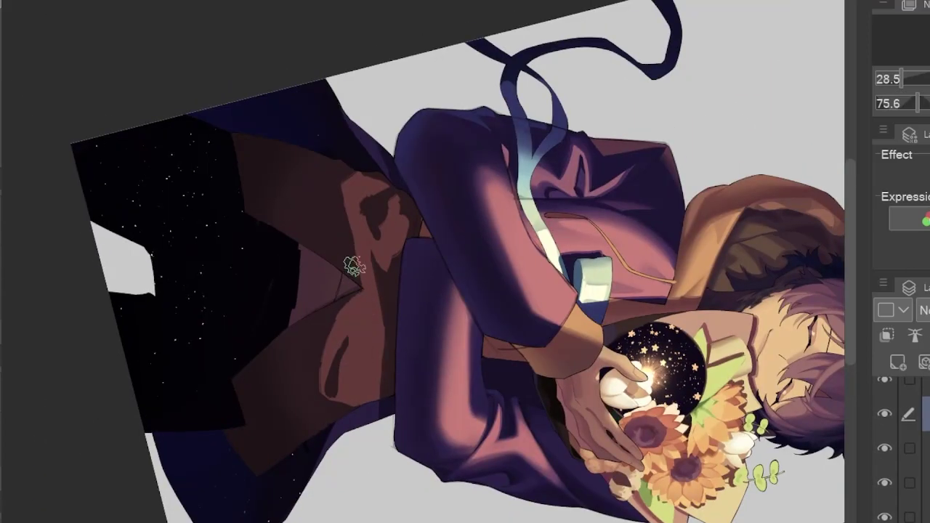
left_click_drag(395, 306, 474, 319)
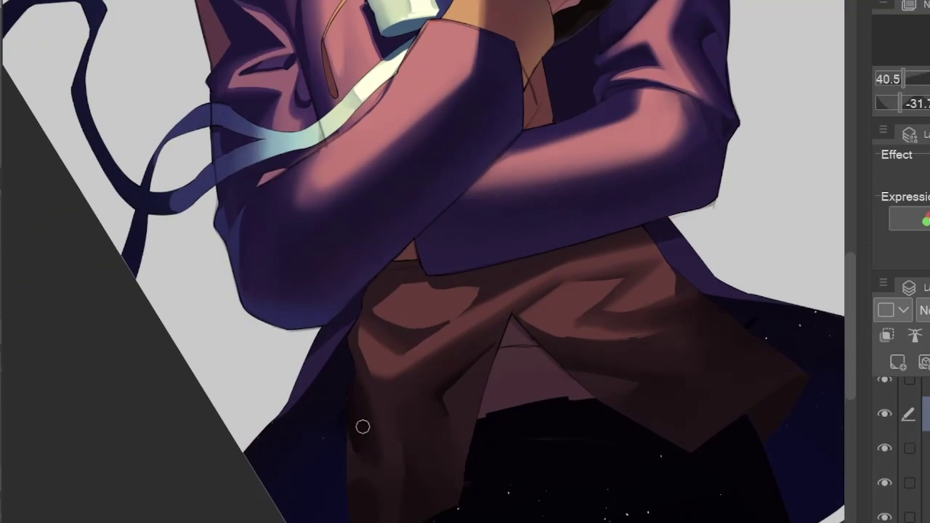
left_click_drag(362, 426, 711, 310)
- Paint pale yellow light on the wrapping paper behind the sunflowers and blend it in
left_click_drag(407, 378, 383, 85)
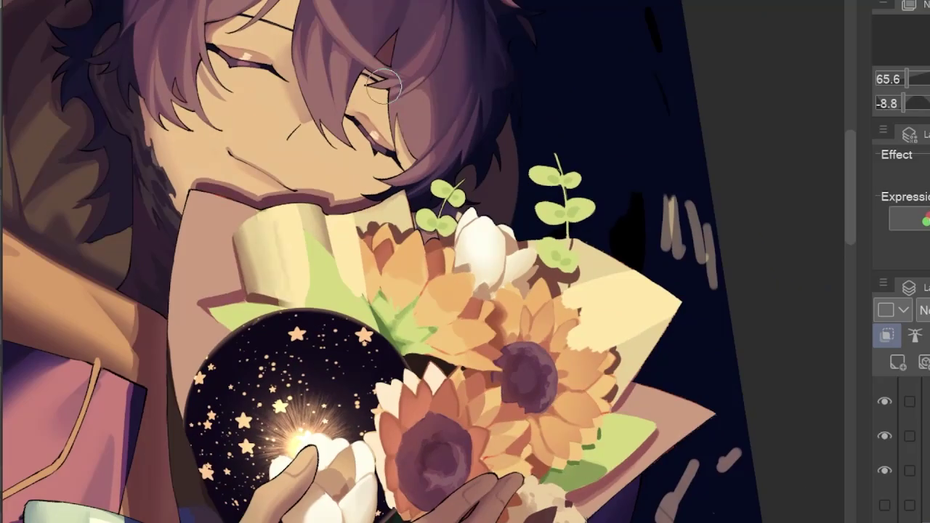
left_click_drag(256, 291, 224, 278)
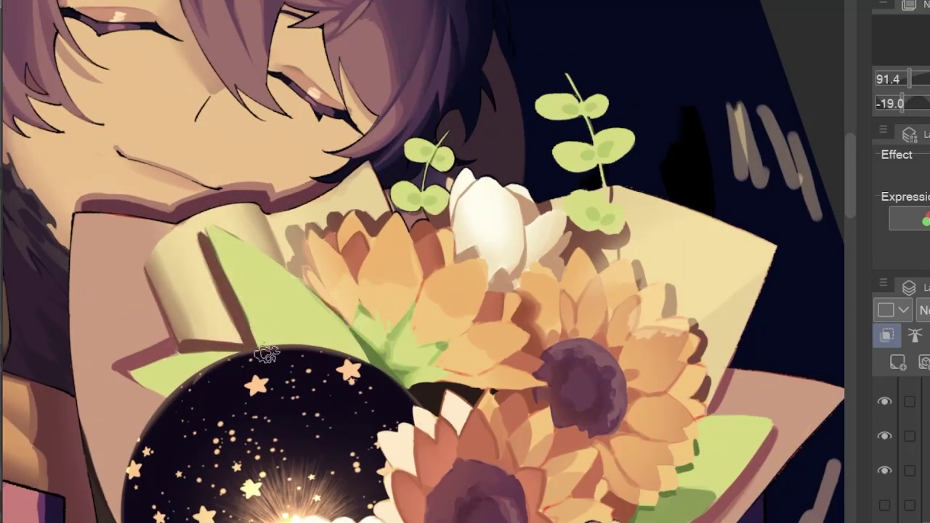
left_click_drag(266, 355, 783, 266)
- Paint over the black outline where the crossed sleeves overlap and blend the purple shading around it
left_click_drag(396, 290, 452, 291)
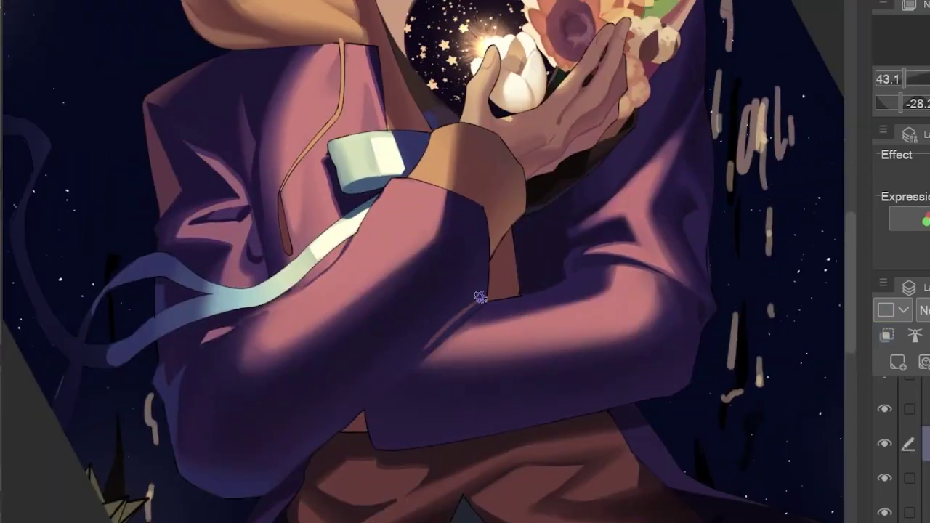
left_click_drag(437, 330, 508, 218)
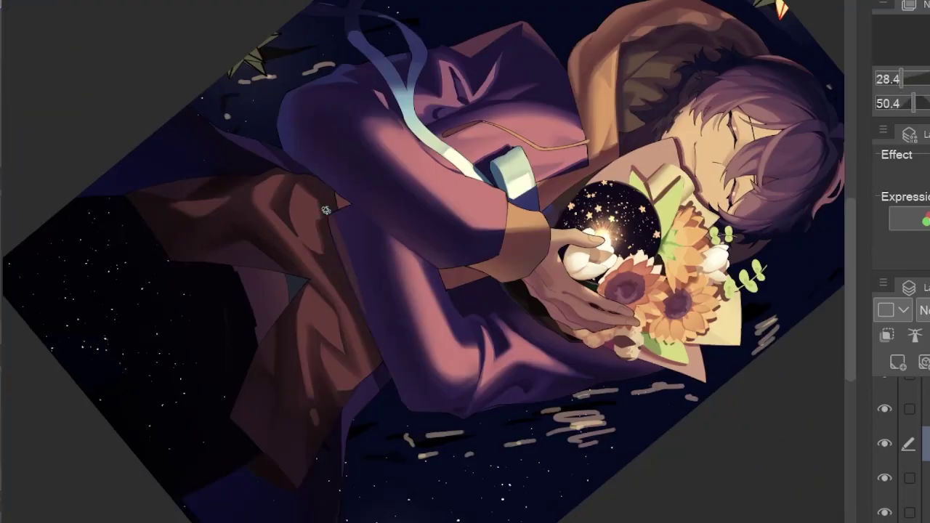
left_click_drag(327, 211, 301, 216)
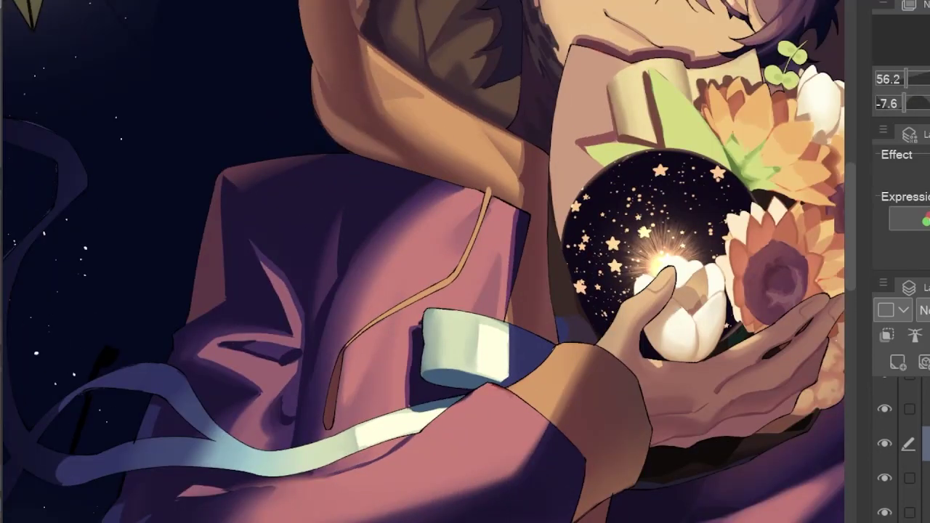
left_click_drag(290, 361, 412, 200)
left_click_drag(444, 132, 252, 375)
scroll(422, 261, "down", 2)
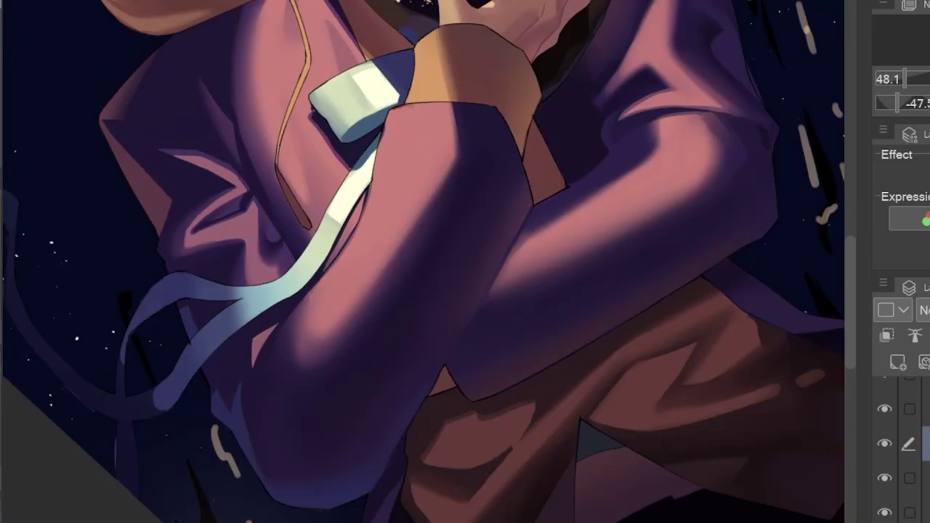
scroll(422, 262, "up", 3)
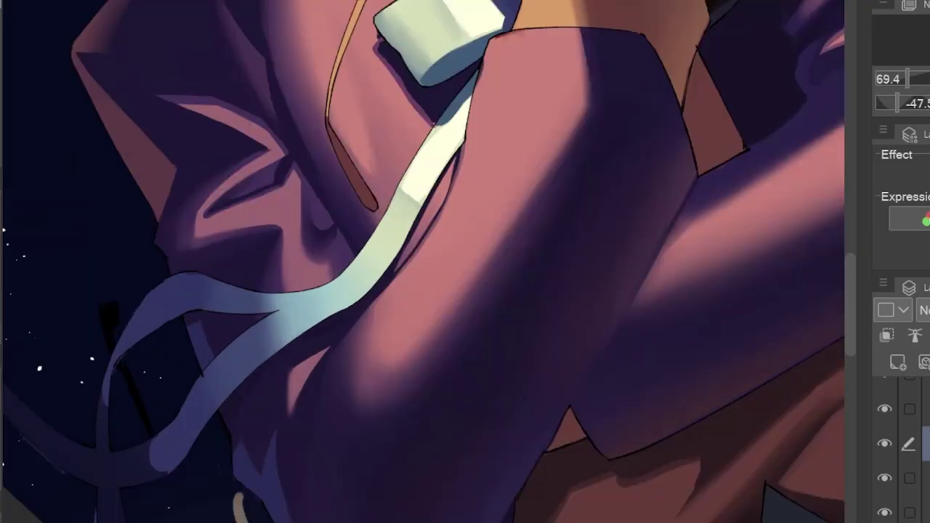
- Paint soft vertical folds into the dark purple area of the jacket's chest below the shoulder
left_click_drag(359, 304, 365, 161)
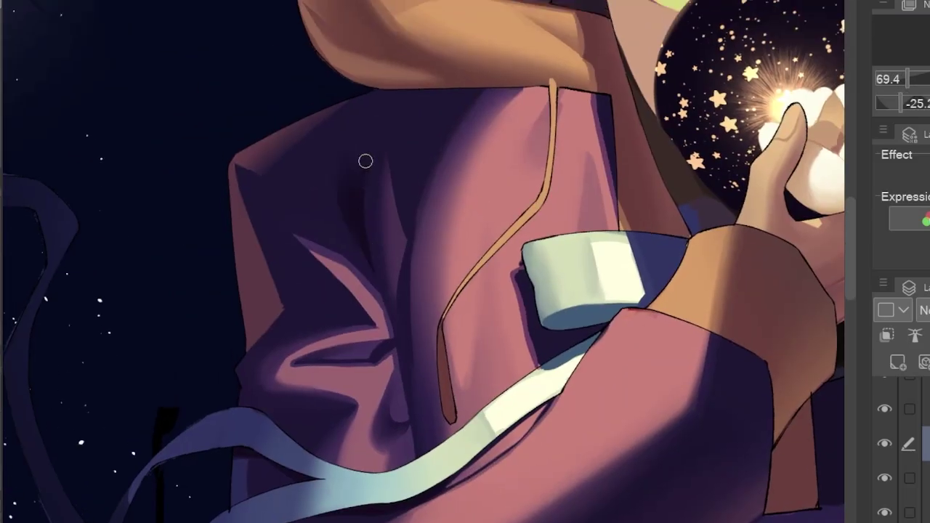
scroll(365, 160, "down", 3)
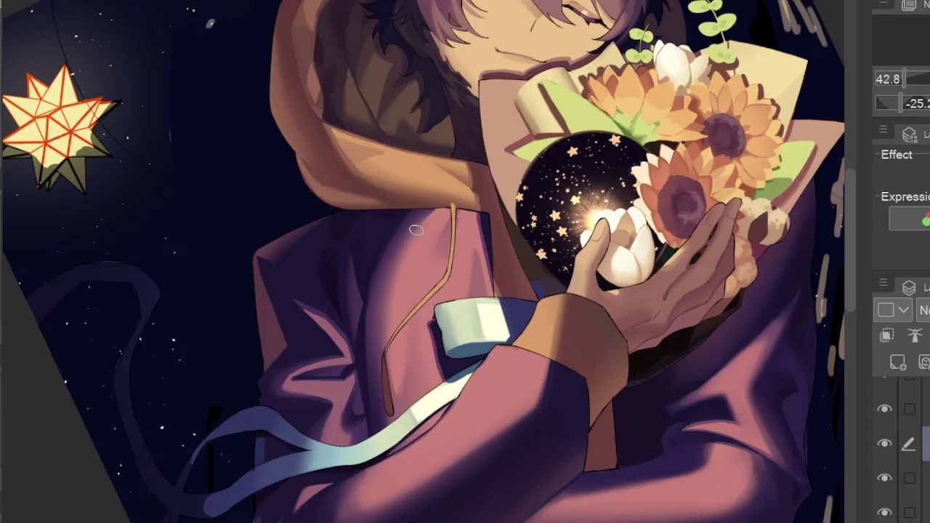
mouse_move(416, 229)
left_mouse_down()
mouse_move(342, 364)
mouse_move(447, 133)
left_mouse_up()
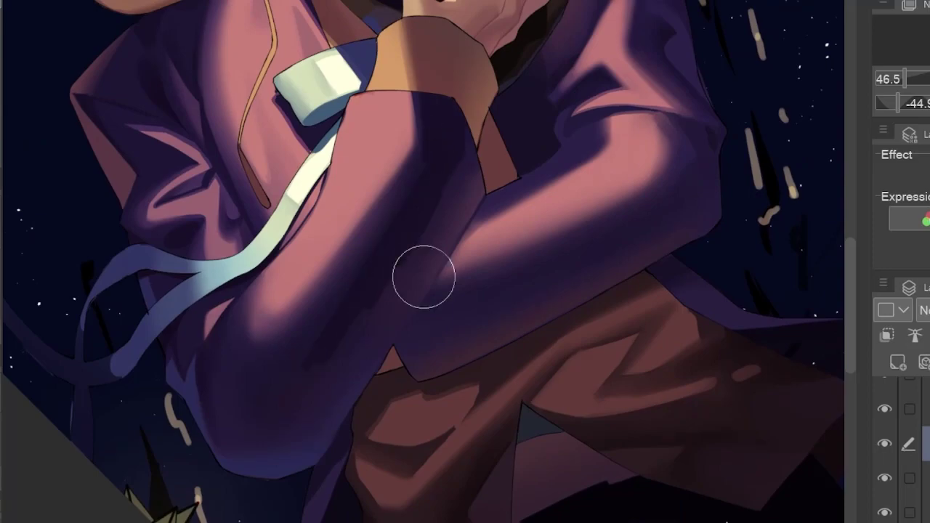
- Add a soft mauve reflected light to the shaded side of the front forearm with a large brush
left_click_drag(391, 238, 727, 378)
left_click_drag(315, 160, 508, 240)
left_click_drag(654, 421, 533, 444)
- Toggle layer visibility and examine the bouquet, hood and hair against the plain navy background
left_click(886, 508)
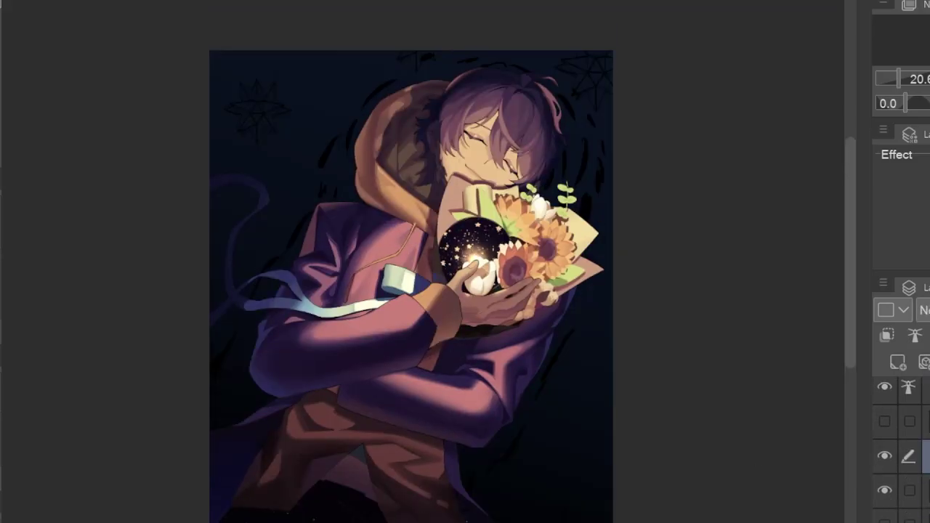
scroll(473, 262, "up", 8)
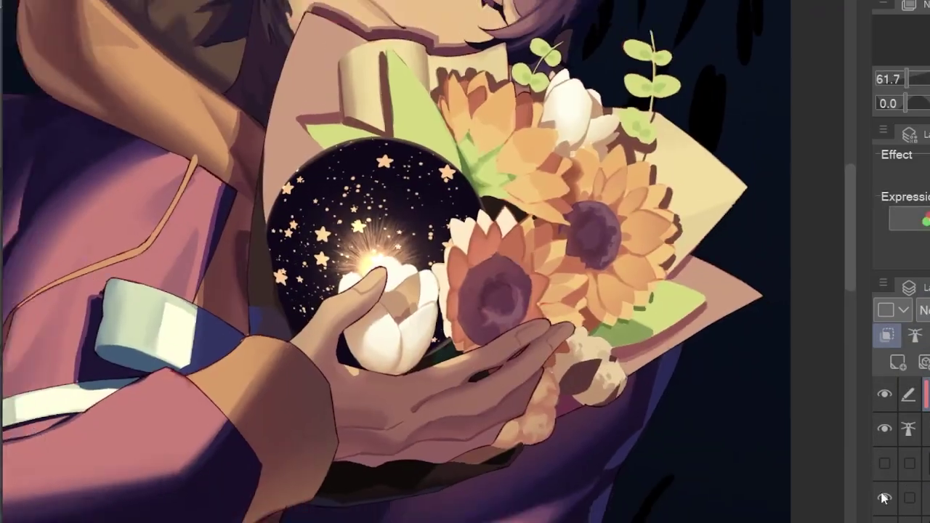
left_click_drag(129, 234, 141, 279)
scroll(272, 358, "down", 6)
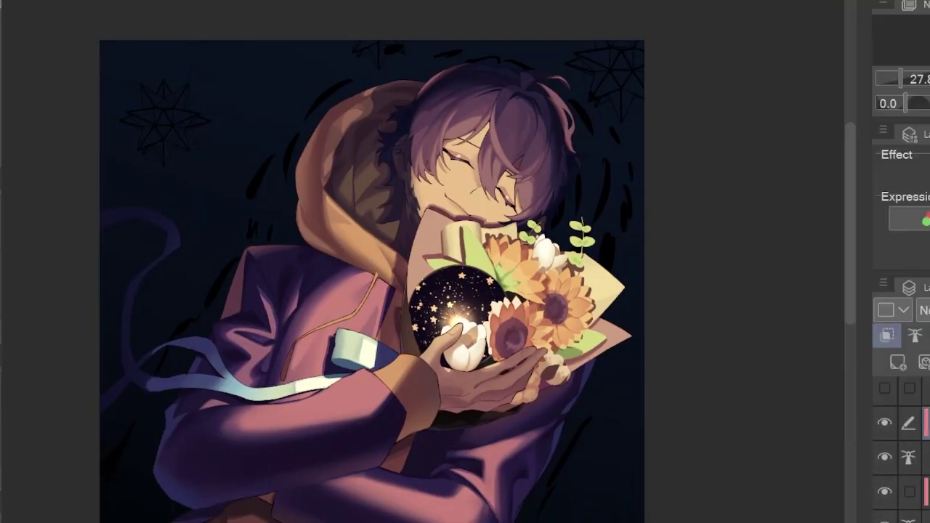
scroll(422, 109, "up", 6)
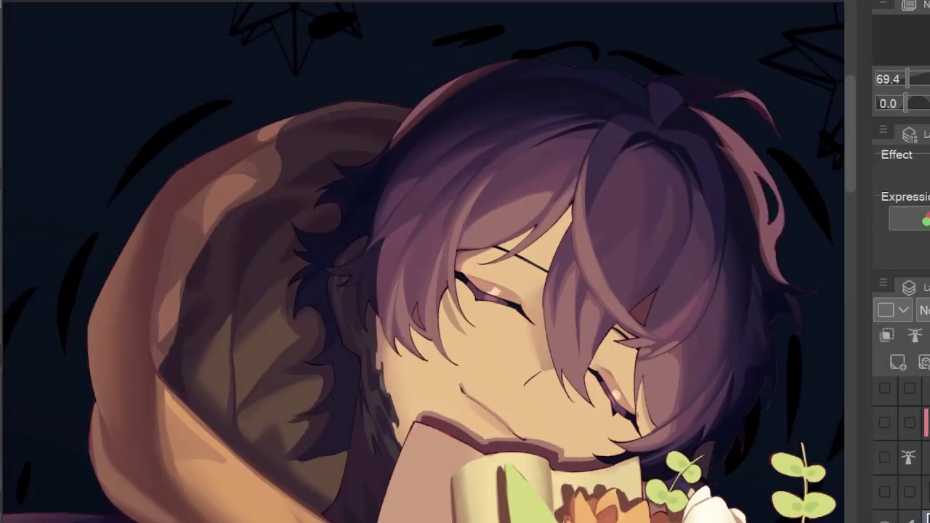
scroll(421, 261, "down", 5)
scroll(402, 298, "up", 5)
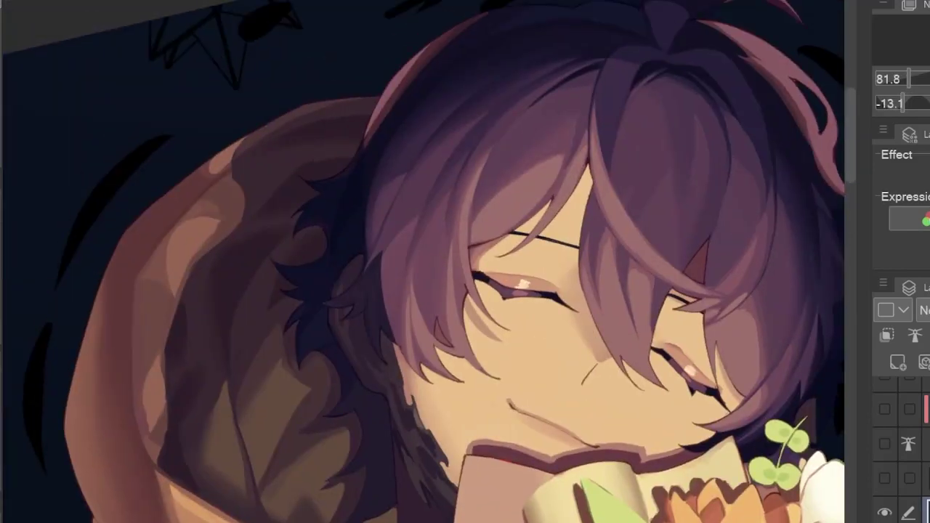
- Paint ragged dark and brown fur tufts along the hood lining beside the neck
scroll(402, 298, "down", 2)
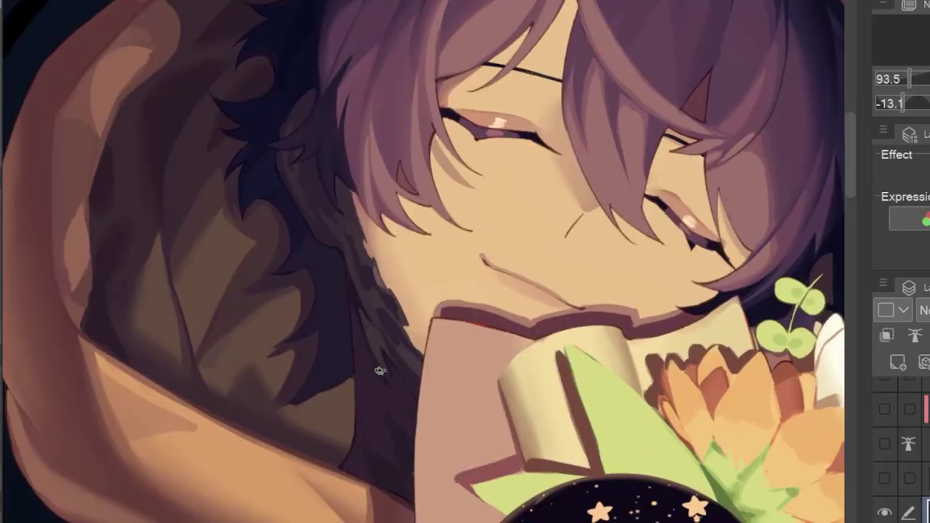
scroll(364, 379, "down", 2)
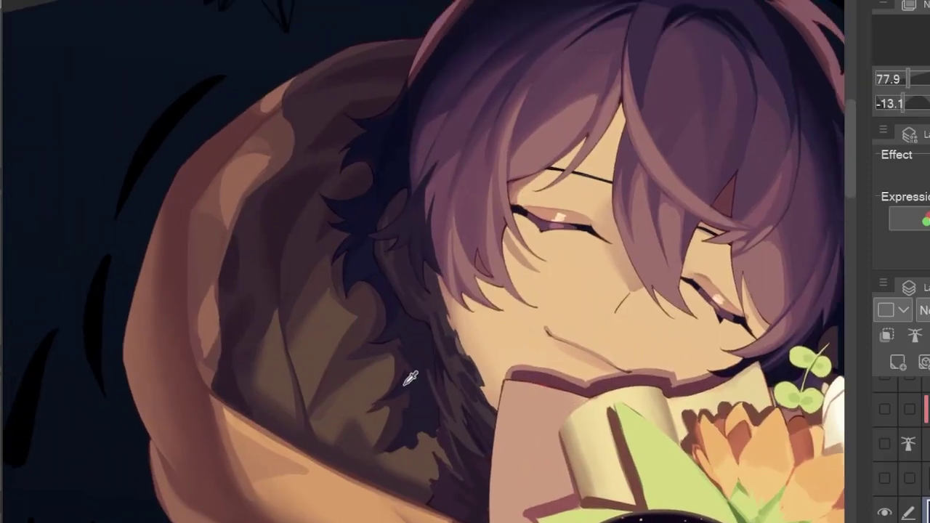
key("h")
key("h")
scroll(429, 254, "up", 2)
scroll(417, 320, "up", 2)
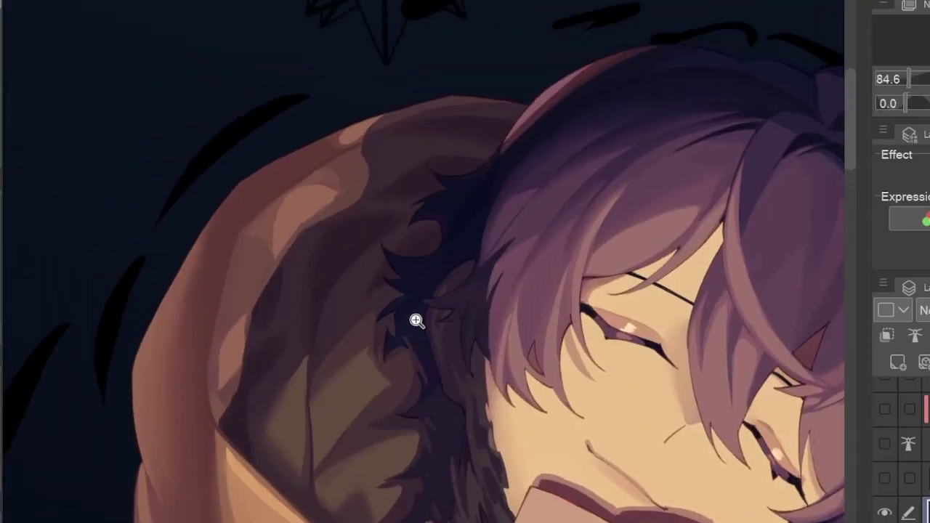
- Sketch curved blue guide lines around the head and through the hood's fur lining
key("h")
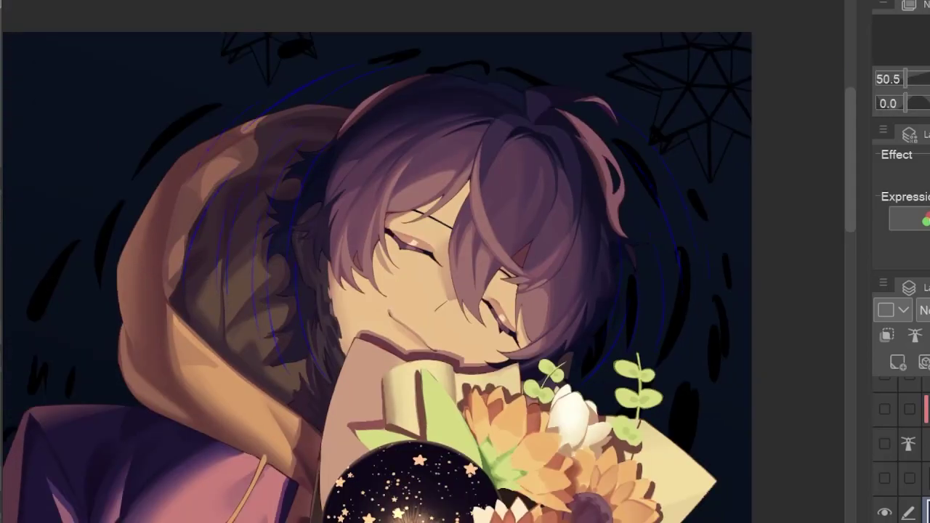
scroll(668, 191, "up", 2)
scroll(353, 415, "up", 2)
scroll(365, 348, "down", 2)
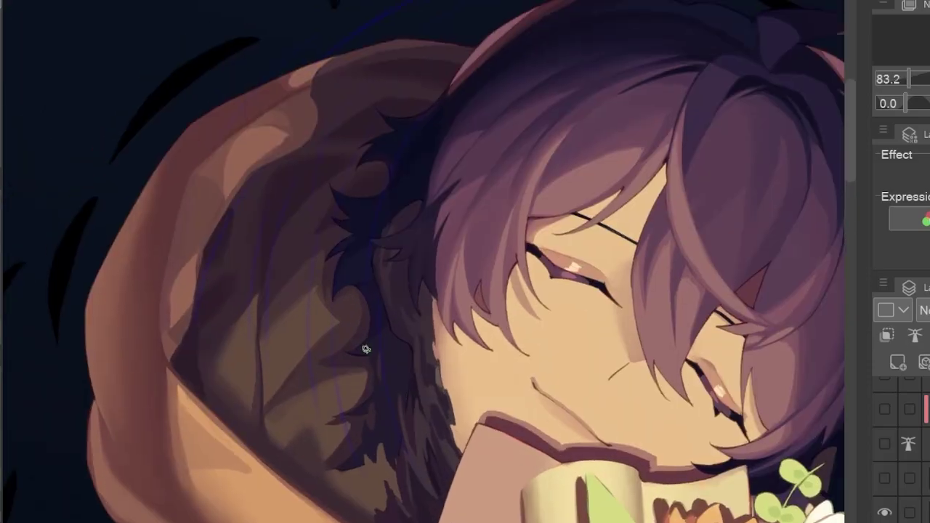
- Repaint the hood's fur beside the ear with jagged dark navy and brown tufts following the blue guides
key("h")
scroll(447, 376, "down", 1)
scroll(459, 355, "up", 3)
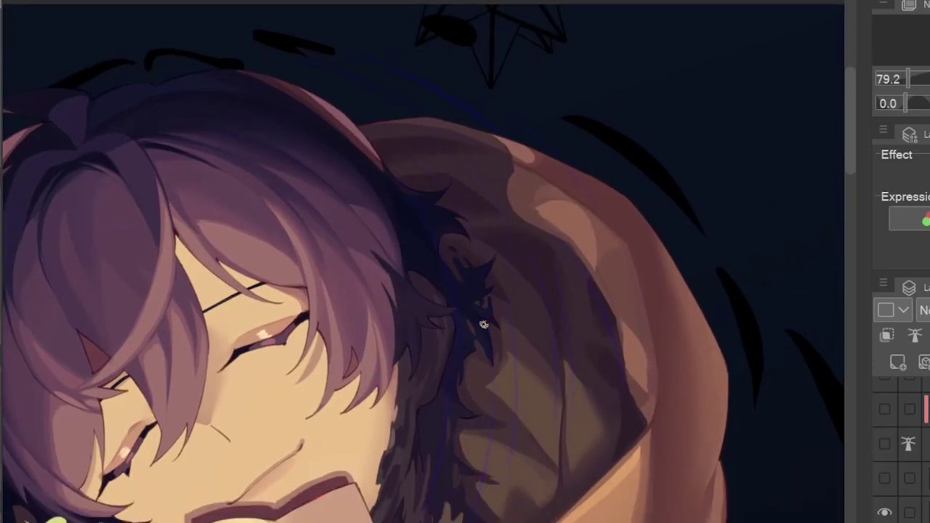
scroll(484, 324, "down", 2)
key("h")
scroll(615, 172, "up", 3)
left_click_drag(614, 172, 605, 234)
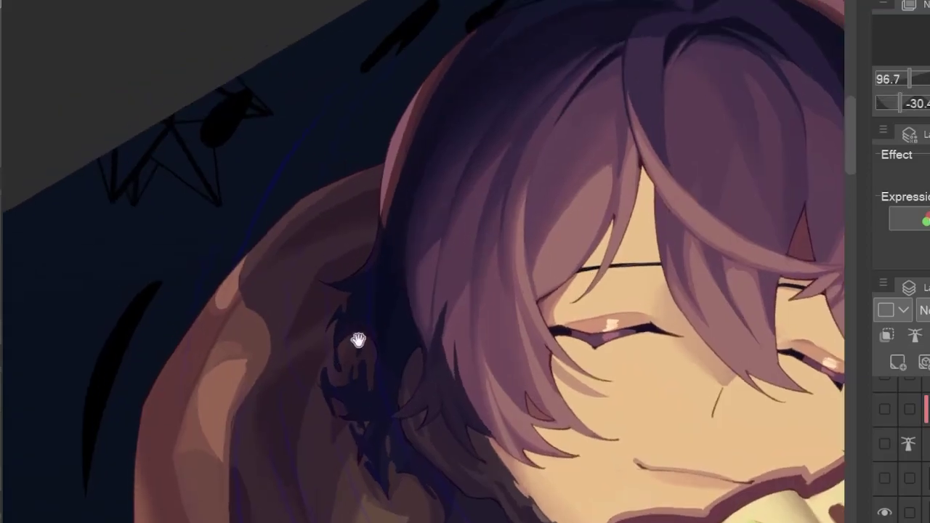
- Paint dark, jagged fur tufts along the inner hood lining beside the character's neck and jaw
left_click_drag(358, 340, 355, 362)
scroll(378, 312, "down", 4)
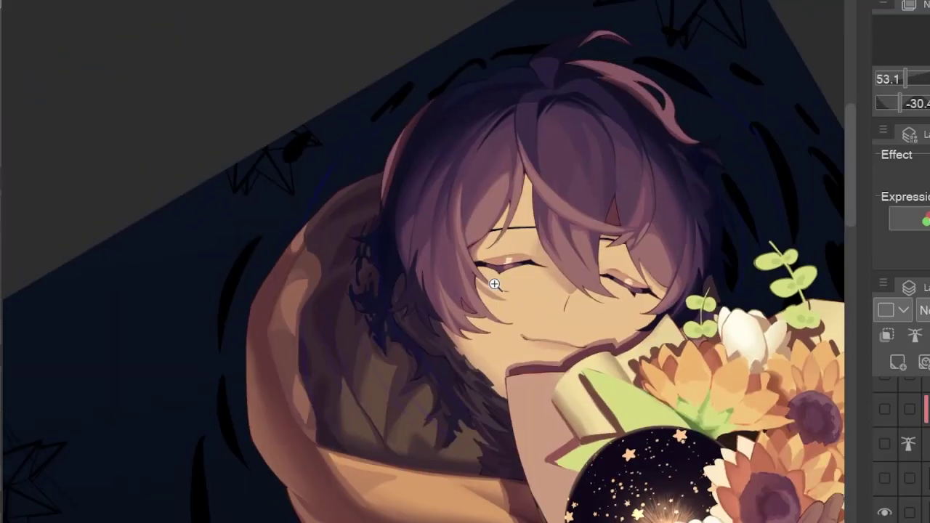
scroll(495, 284, "up", 4)
left_click_drag(401, 254, 396, 294)
scroll(407, 263, "down", 4)
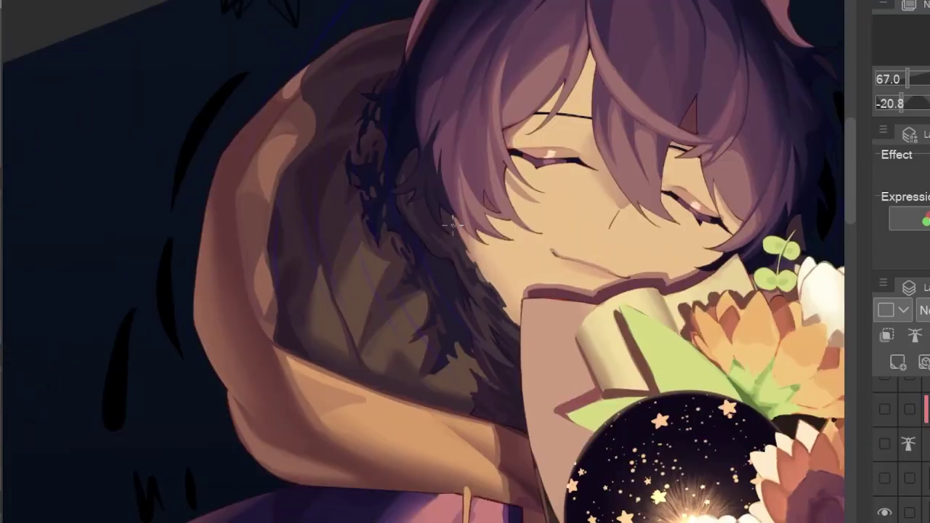
- Detail the fur next to the cheek with fine black and dark purple strands
scroll(604, 139, "up", 4)
scroll(443, 323, "down", 2)
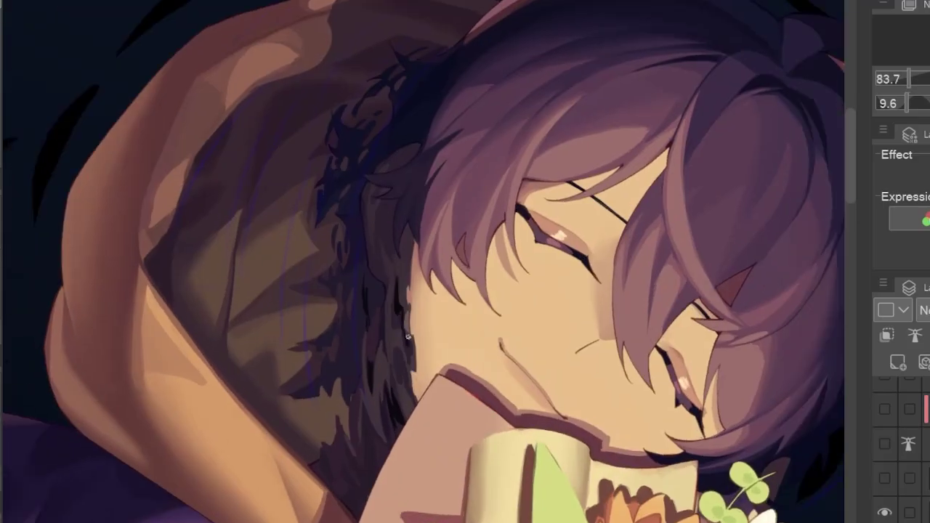
scroll(396, 436, "up", 2)
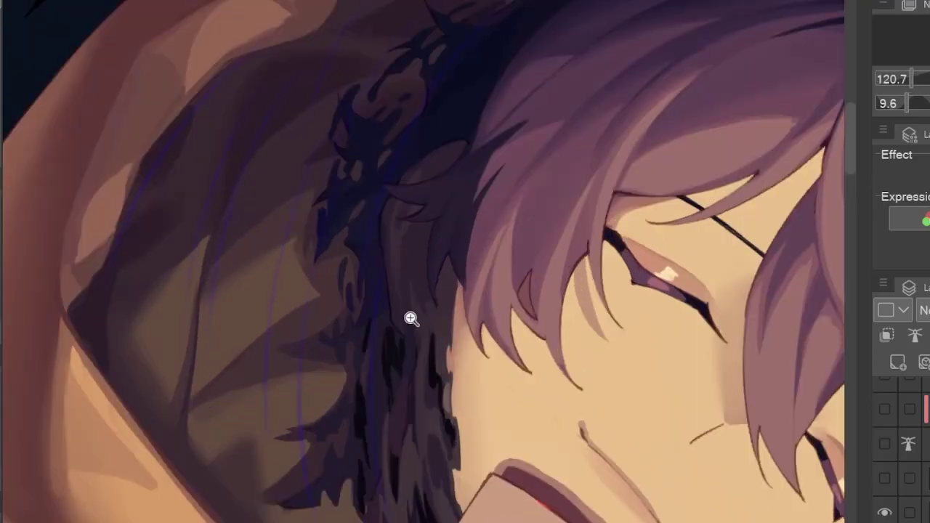
- Paint ragged brown fur tufts over the hood's upper edge where it meets the hair
scroll(411, 317, "down", 3)
scroll(642, 102, "up", 2)
scroll(480, 276, "down", 2)
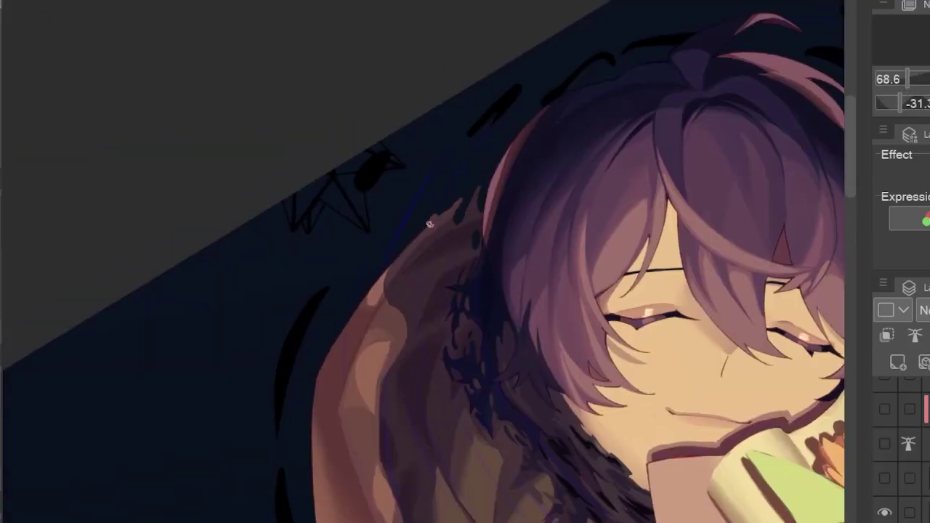
scroll(543, 157, "down", 2)
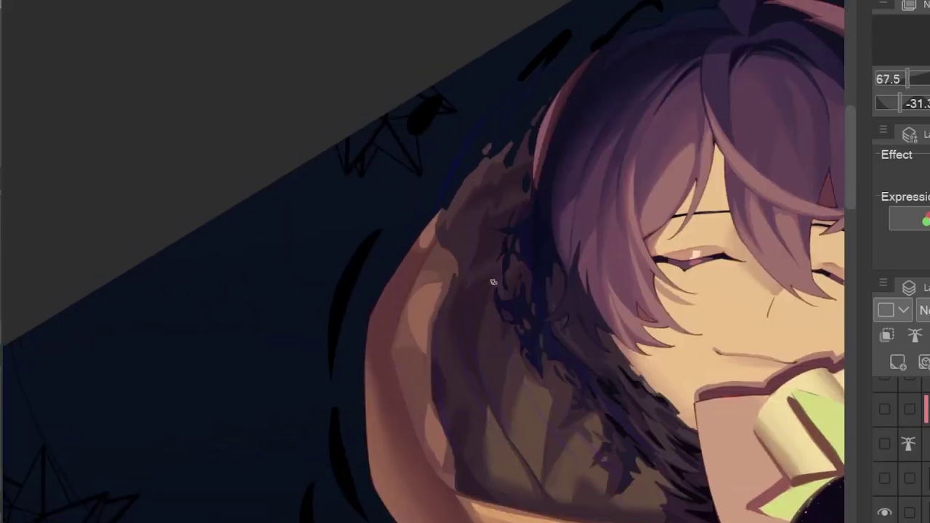
- Break up the smooth shading of the hood lining with short dark and brown fur strokes
scroll(446, 291, "up", 1)
key("ctrl+0")
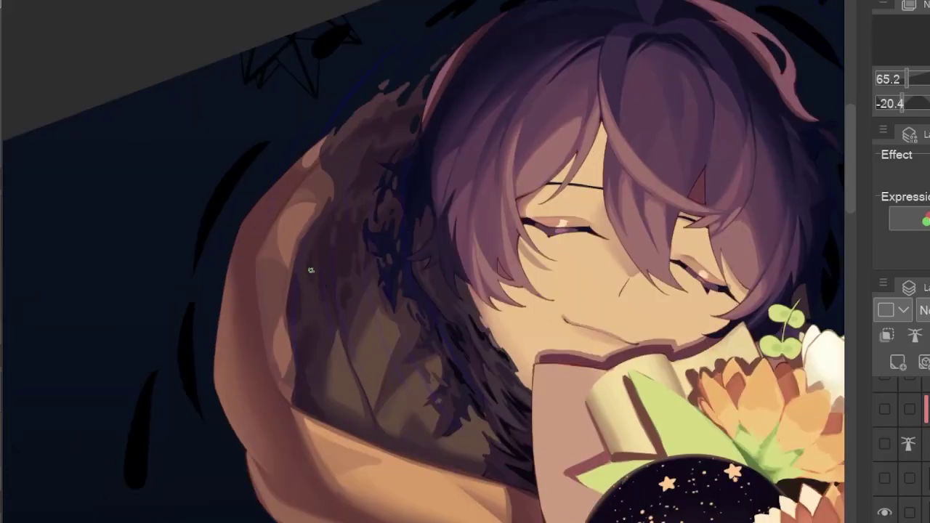
scroll(319, 266, "down", 2)
key("h")
scroll(348, 254, "up", 2)
scroll(514, 223, "up", 1)
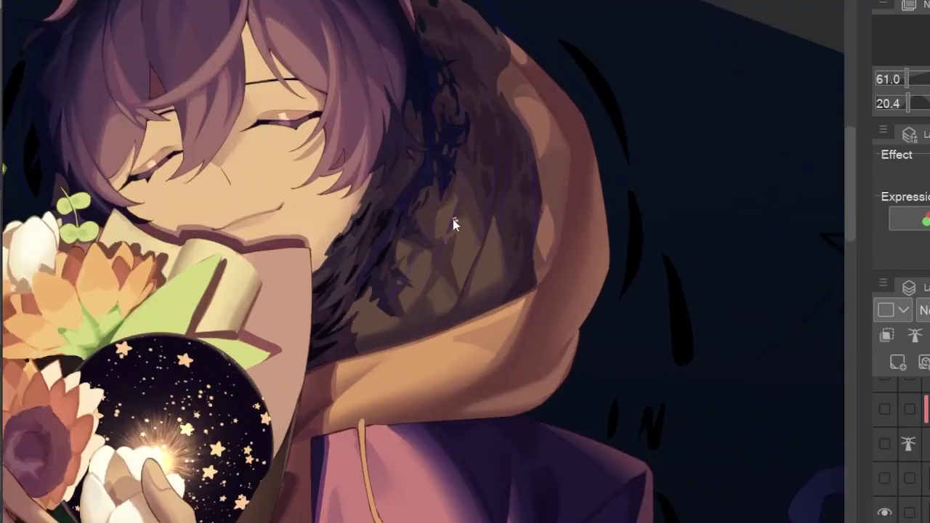
scroll(399, 345, "down", 1)
key("ctrl+0")
scroll(496, 355, "up", 3)
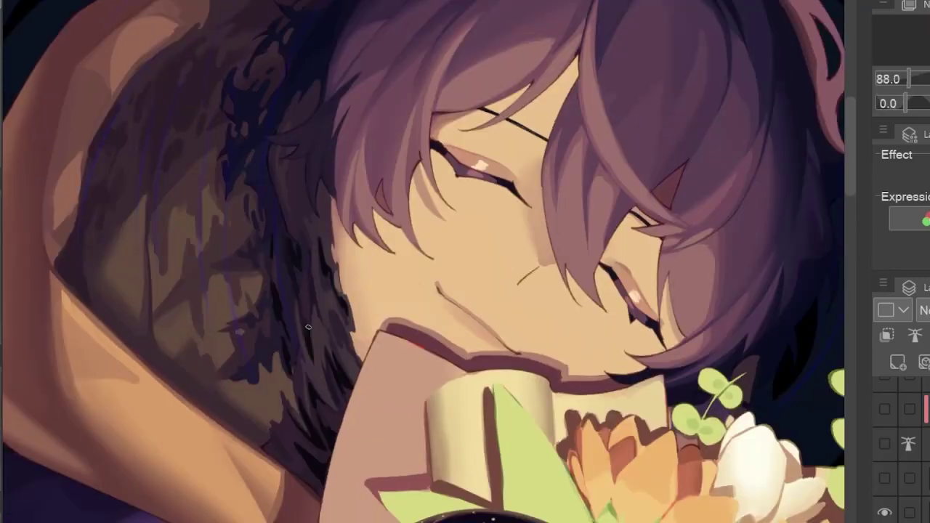
- Cover the purple guide lines inside the hood with more fur strokes and refine the strands of the lower lining
scroll(496, 354, "down", 2)
key("h")
scroll(497, 355, "up", 1)
scroll(496, 355, "up", 2)
scroll(432, 395, "down", 3)
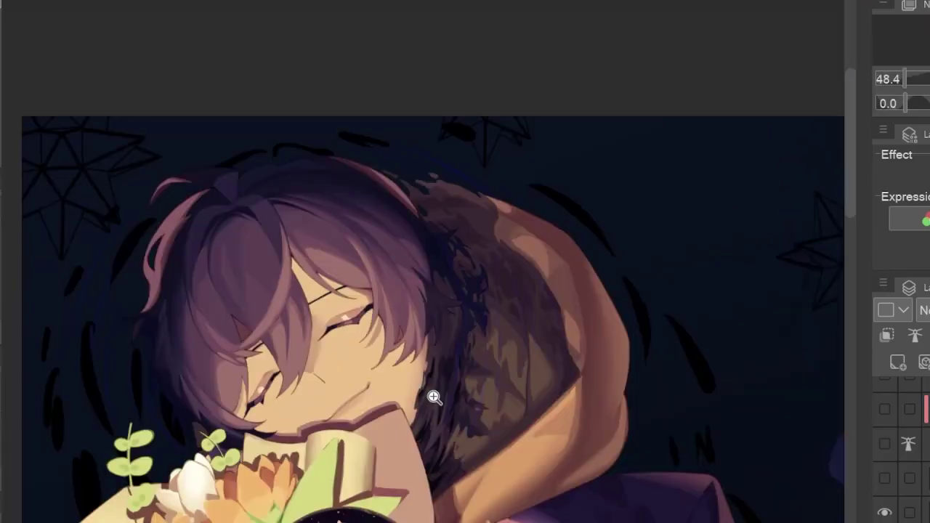
key("h")
scroll(347, 359, "up", 2)
scroll(348, 358, "up", 1)
scroll(347, 358, "down", 1)
key("h")
scroll(509, 311, "down", 1)
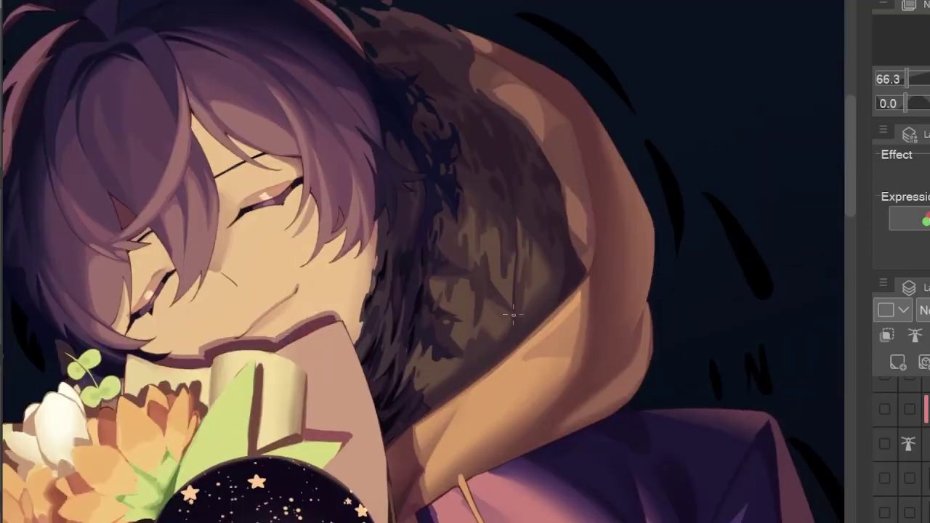
key("h")
scroll(342, 228, "up", 1)
scroll(346, 216, "down", 2)
scroll(347, 216, "up", 2)
scroll(385, 321, "down", 1)
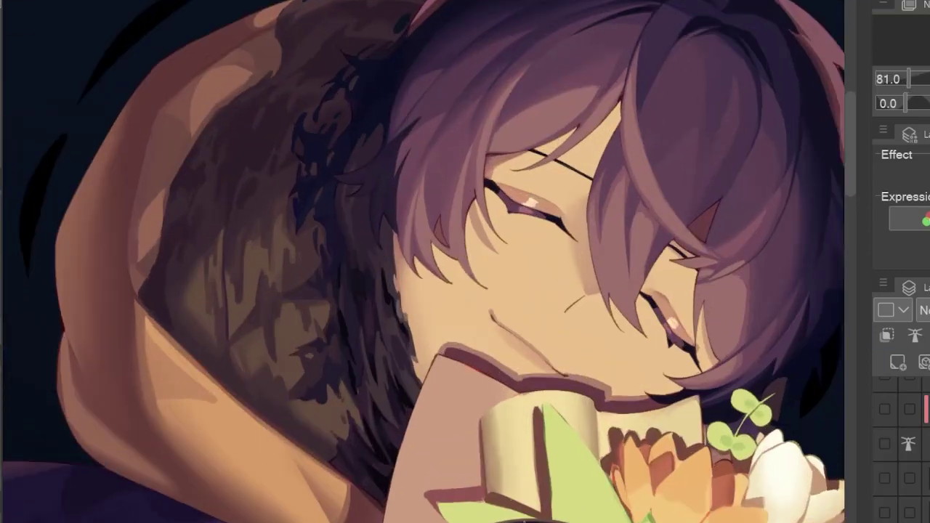
- Try thin white highlight strands on the fur along the cheek
key("h")
scroll(648, 129, "down", 2)
scroll(393, 201, "up", 2)
key("h")
scroll(393, 328, "up", 2)
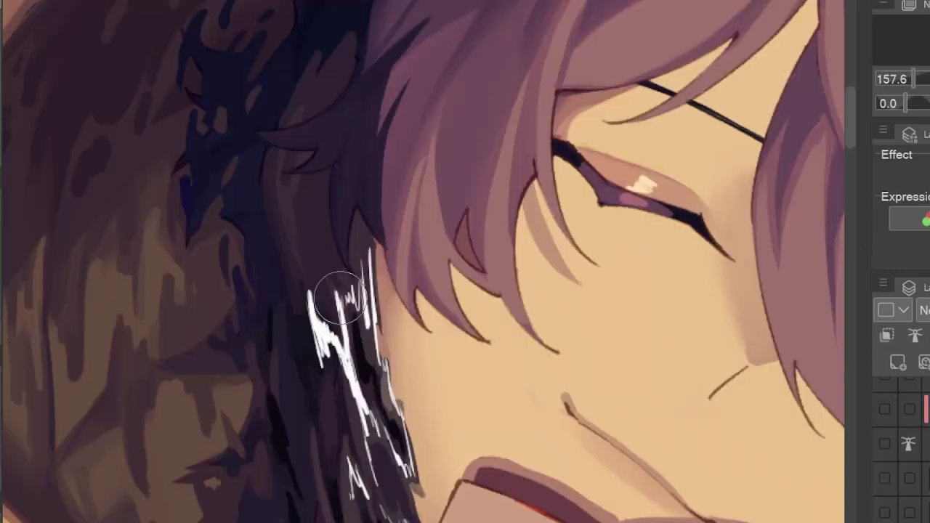
scroll(393, 364, "down", 1)
key("h")
scroll(370, 242, "down", 1)
key("h")
scroll(436, 254, "down", 1)
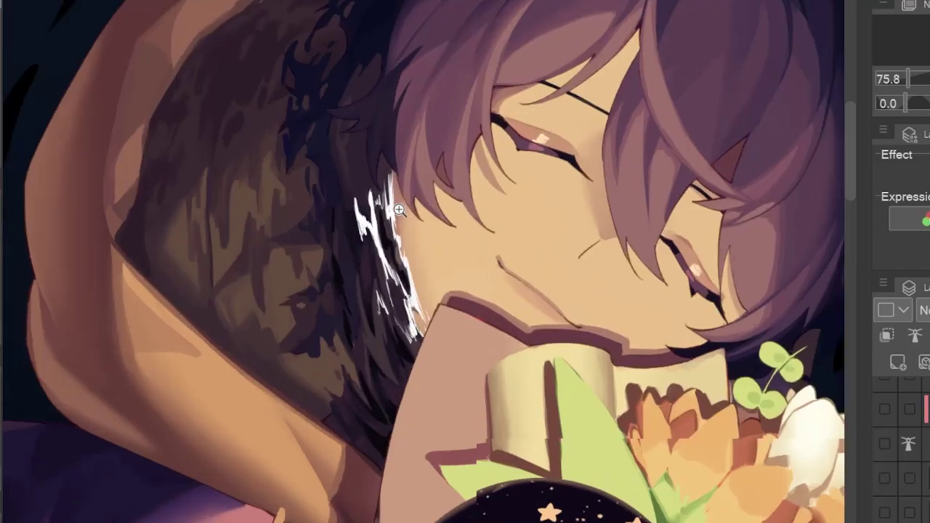
- Remove the white highlight strands from the fur beside the cheek
key("h")
scroll(472, 305, "down", 2)
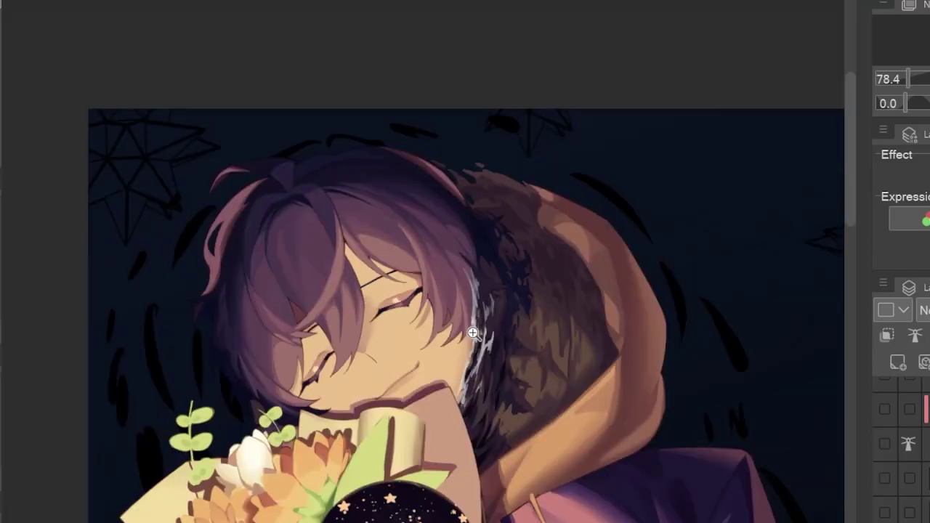
key("h")
scroll(366, 276, "up", 2)
key("h")
scroll(466, 252, "down", 1)
key("h")
scroll(637, 256, "down", 3)
scroll(637, 255, "up", 3)
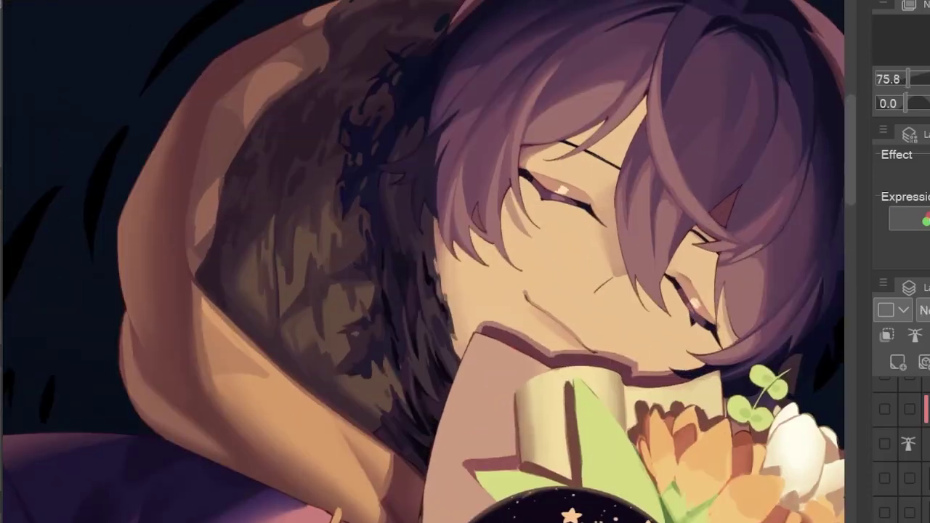
- Try cream highlight strands on the fur where the collar meets the bouquet wrapping
key("h")
key("h")
scroll(572, 236, "down", 2)
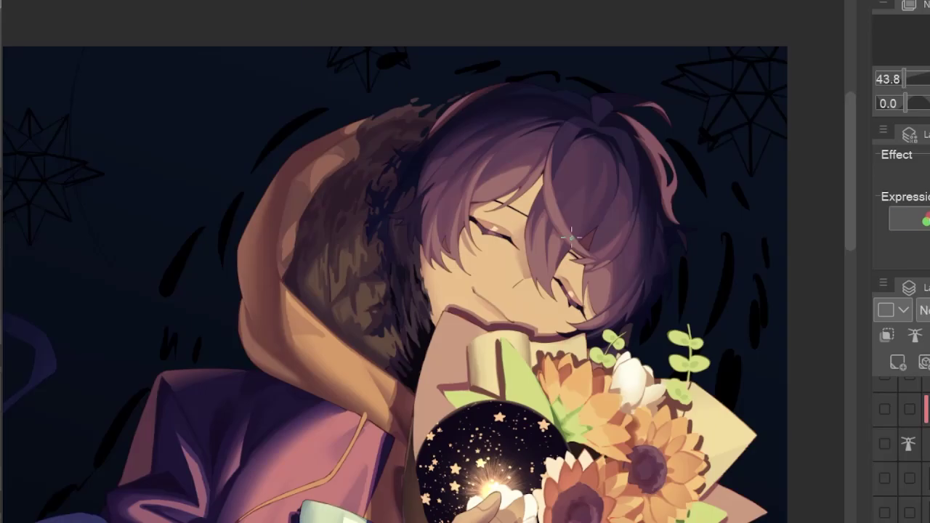
scroll(642, 216, "up", 2)
scroll(391, 332, "down", 1)
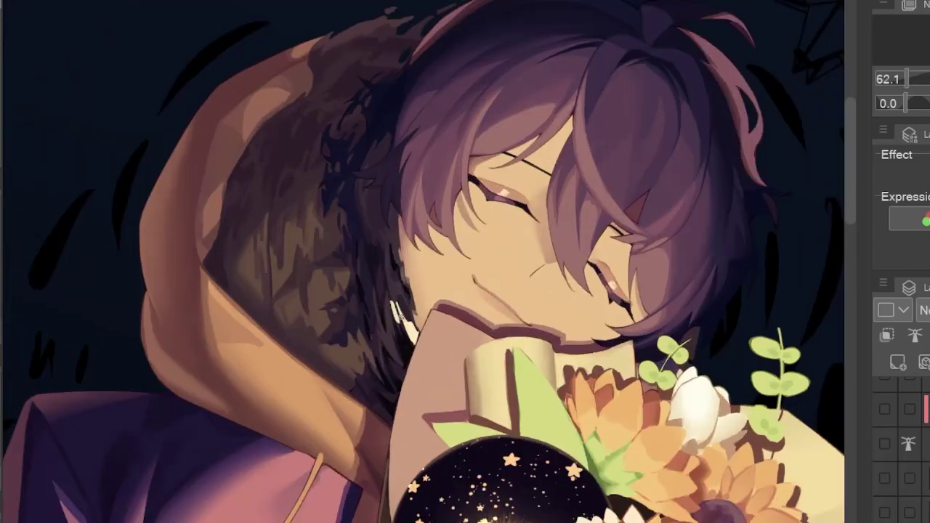
scroll(392, 331, "up", 2)
key("h")
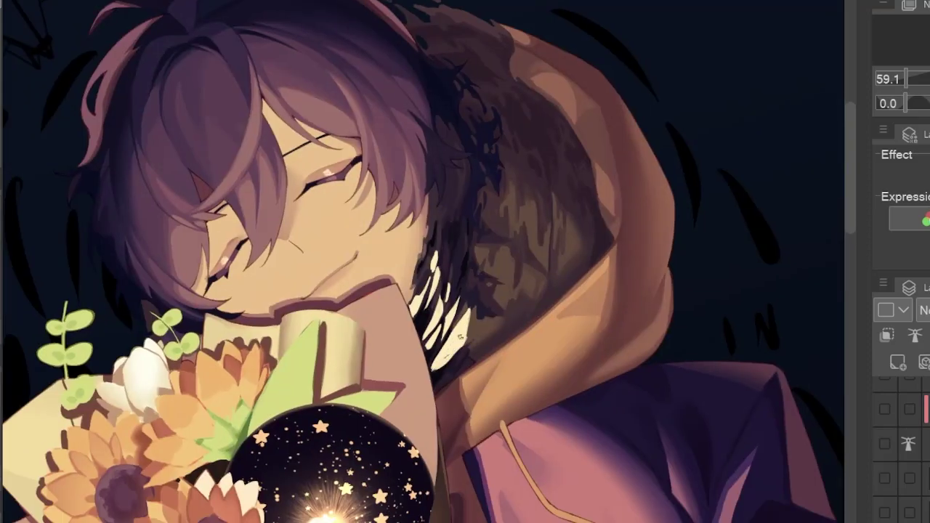
key("h")
key("h")
scroll(413, 347, "up", 1)
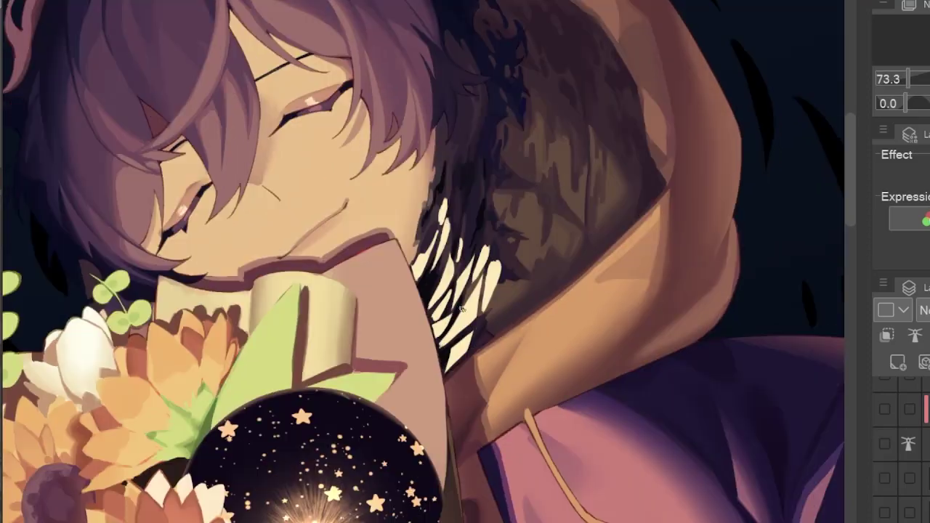
key("h")
scroll(413, 346, "down", 1)
scroll(418, 375, "up", 1)
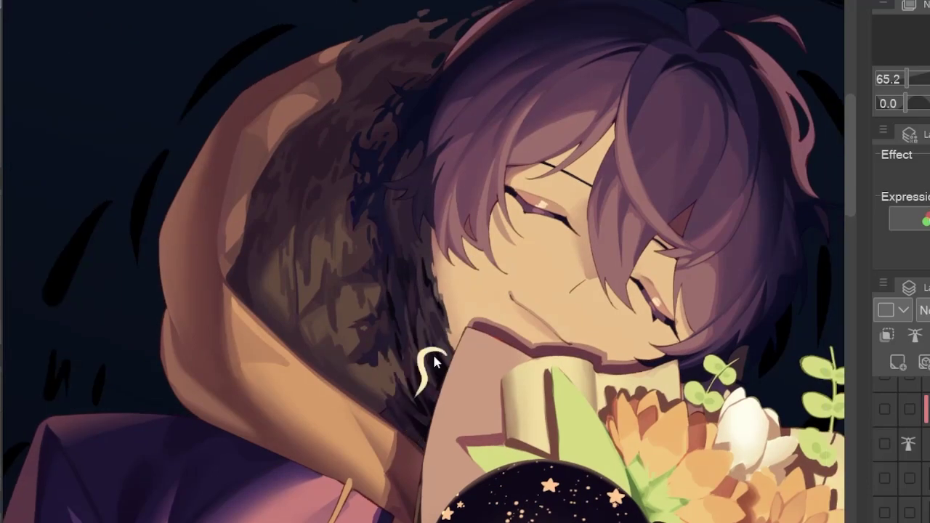
- Repaint the cream fur strands more densely and spread them across the lower hood lining
left_click_drag(429, 305, 425, 392)
key("h")
scroll(528, 189, "down", 1)
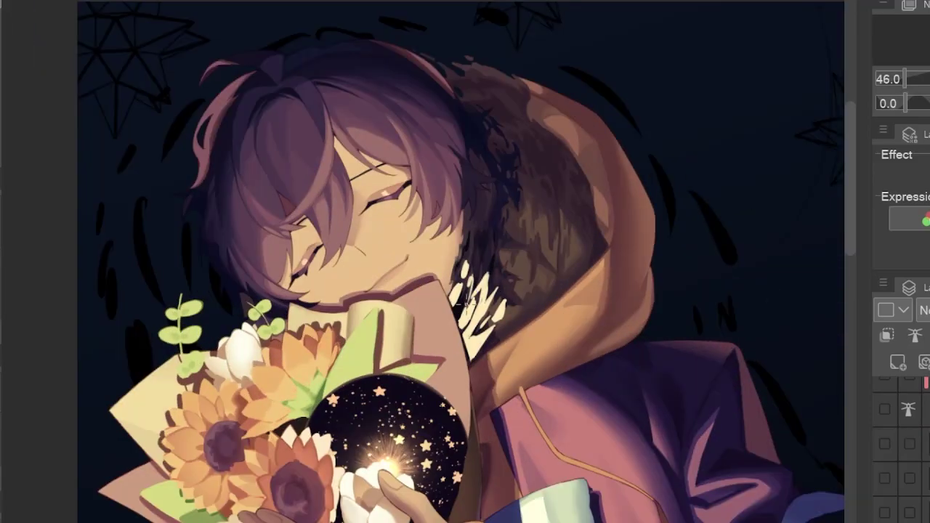
key("h")
scroll(464, 300, "down", 2)
scroll(633, 128, "up", 3)
scroll(431, 309, "down", 1)
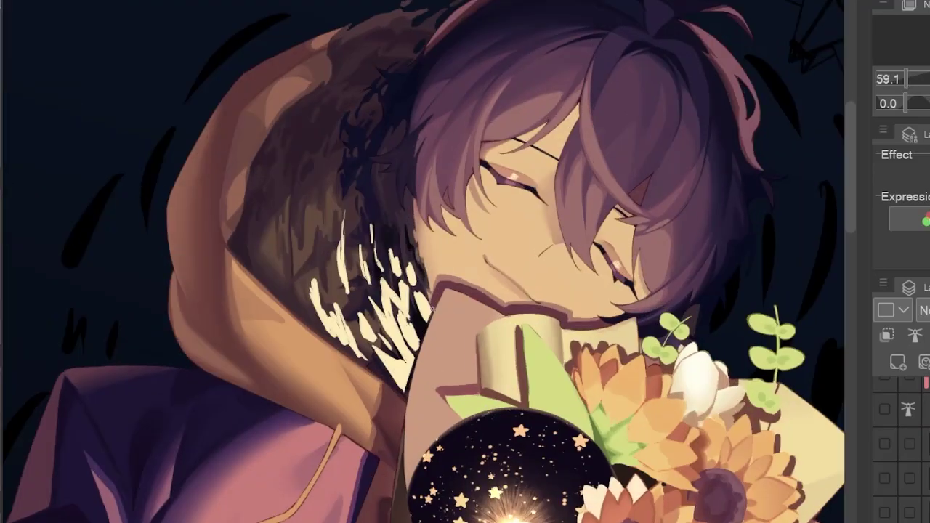
scroll(432, 308, "down", 2)
scroll(433, 308, "up", 2)
key("h")
scroll(502, 245, "down", 3)
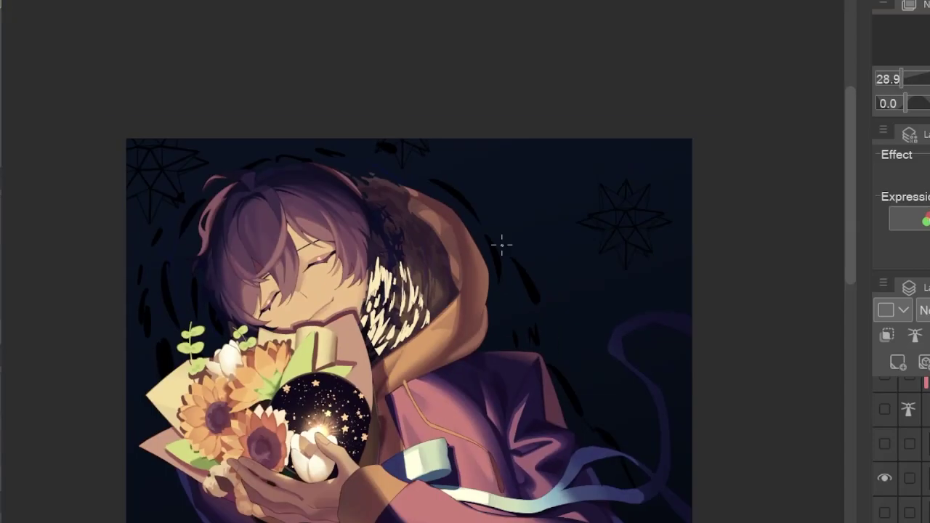
- Clear the cream strands from the hood lining
scroll(619, 193, "down", 1)
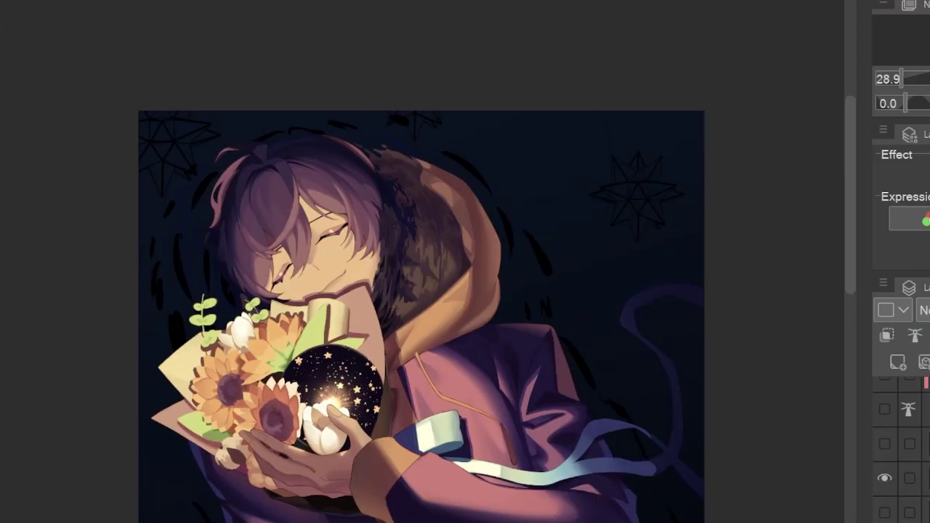
key("h")
scroll(422, 291, "up", 3)
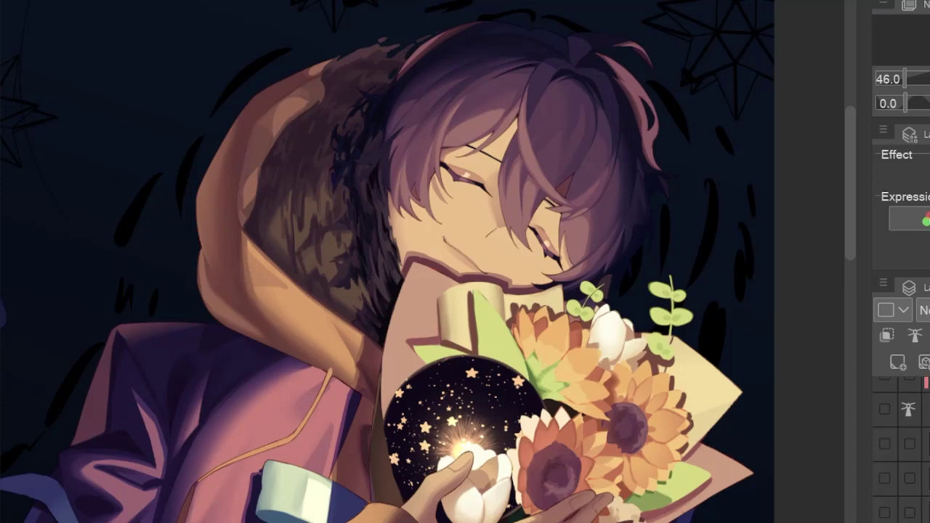
- Paint broad, zigzagging cream fur highlights in the lower lining between the jaw and the orange hood fold
scroll(380, 301, "up", 2)
left_click_drag(385, 287, 407, 349)
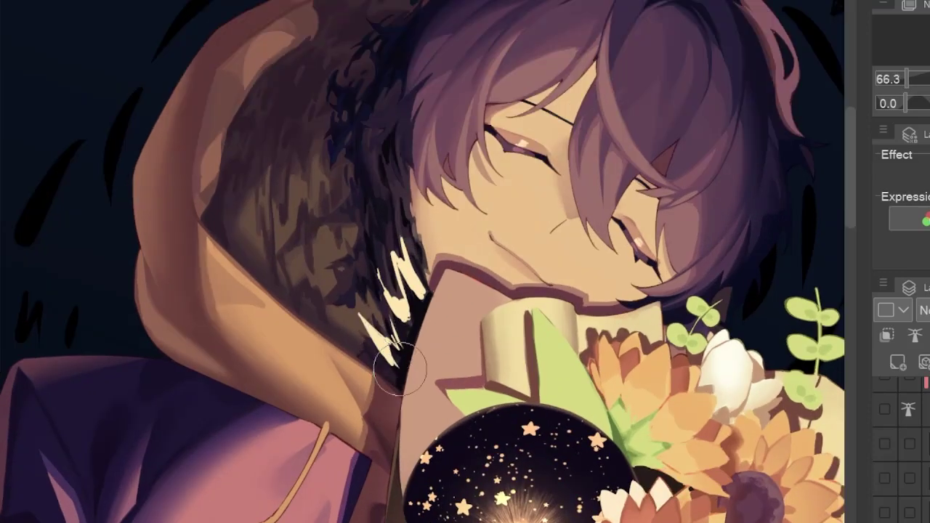
key("h")
scroll(421, 355, "up", 2)
scroll(454, 298, "down", 2)
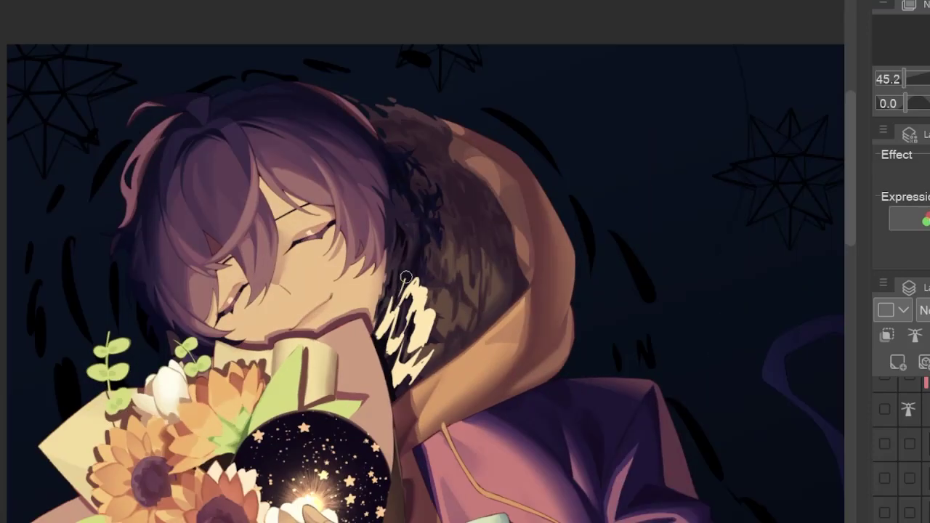
key("h")
scroll(422, 313, "up", 3)
scroll(407, 320, "down", 1)
left_click_drag(421, 218, 394, 327)
scroll(393, 327, "down", 5)
key("h")
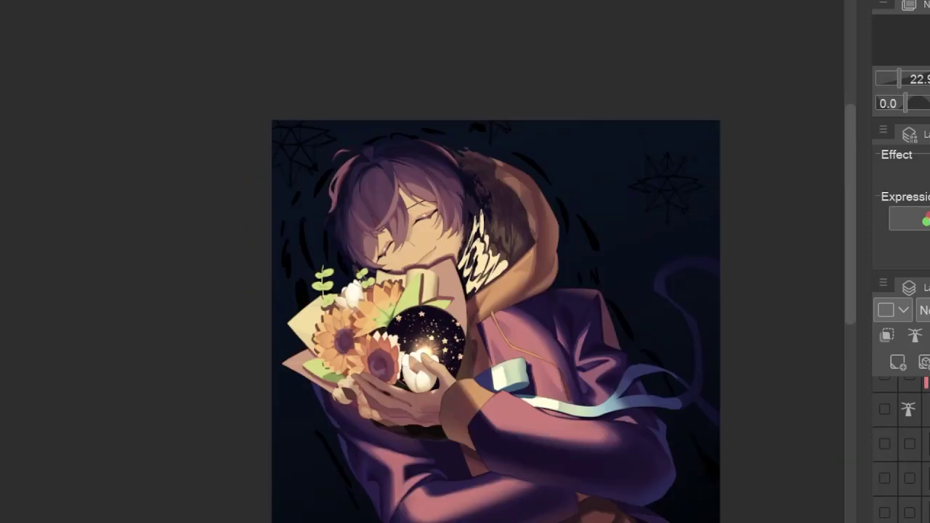
- Extend the cream fur highlights upward and outward across the middle of the hood lining
key("h")
scroll(378, 230, "up", 4)
key("h")
scroll(423, 328, "up", 2)
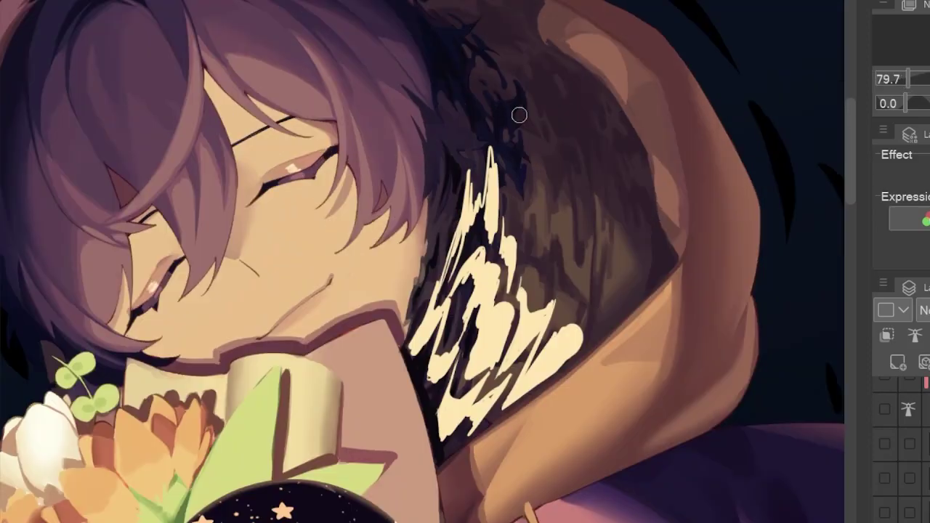
scroll(424, 328, "down", 1)
left_click_drag(404, 218, 395, 226)
left_click_drag(420, 270, 435, 160)
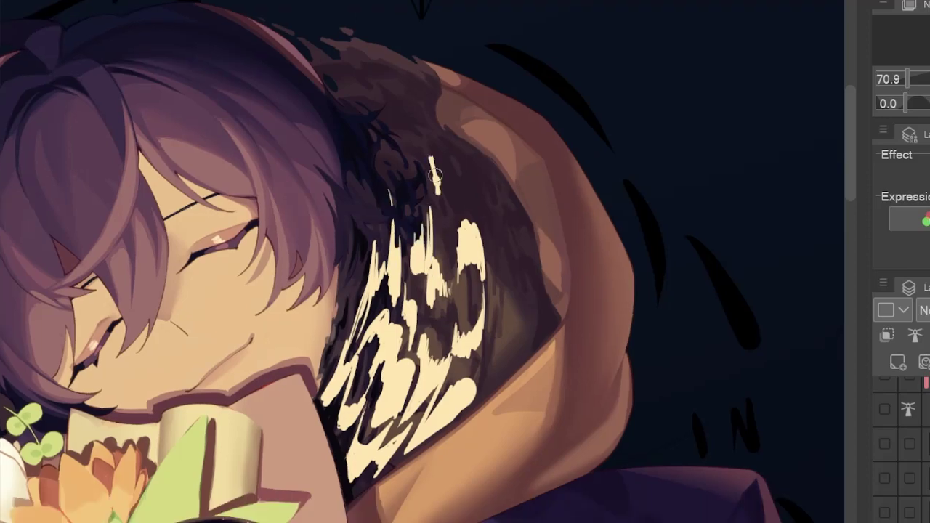
left_click_drag(447, 243, 433, 169)
left_click_drag(498, 315, 482, 242)
left_click_drag(487, 334, 468, 203)
- Add short cream tufts to the upper lining near the hair and the hood's top edge
key("h")
scroll(434, 170, "up", 1)
left_click_drag(434, 170, 424, 214)
left_click_drag(436, 178, 410, 138)
left_click_drag(471, 190, 486, 153)
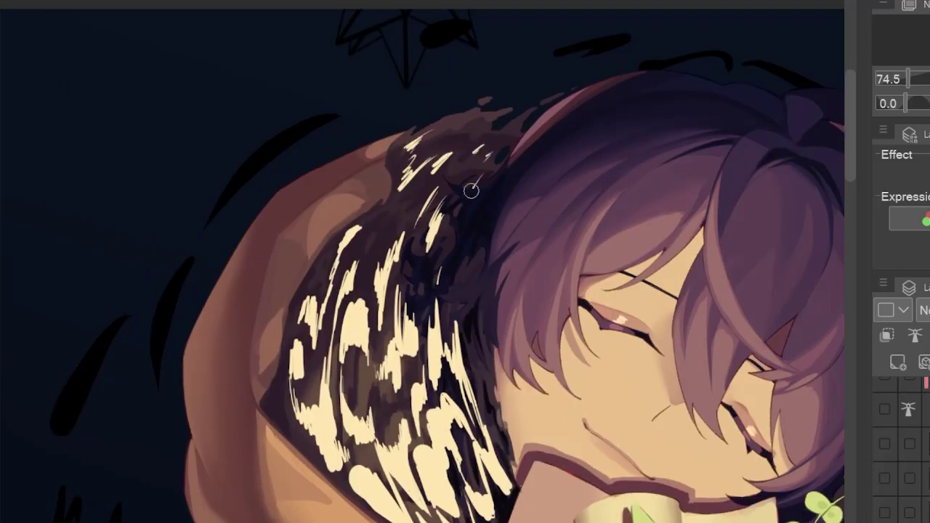
- Tone down the cream fur highlights to blend them into the brown hood lining
scroll(389, 104, "down", 3)
scroll(523, 124, "up", 1)
key("h")
scroll(547, 119, "down", 2)
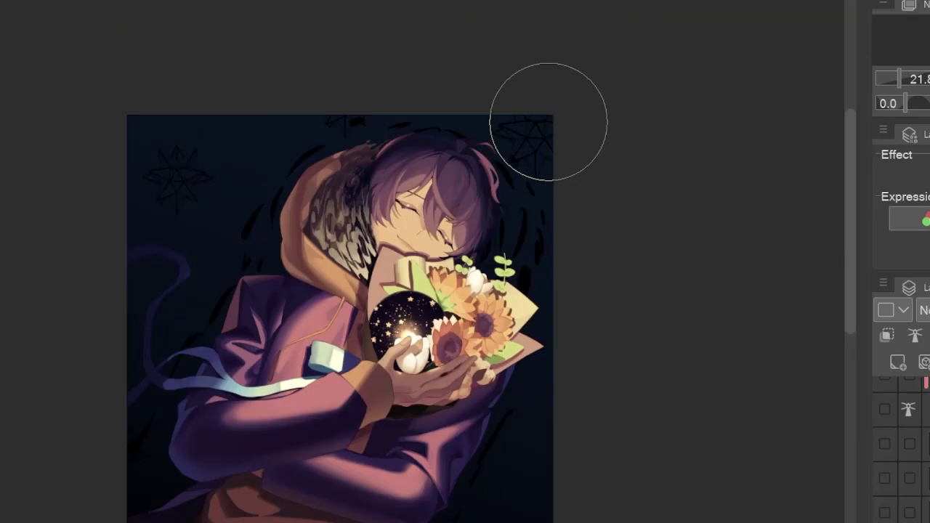
key("h")
key("h")
- Fade the outer edges of the hood, shoulder and sleeve into the background with dark blue strokes
scroll(322, 197, "up", 4)
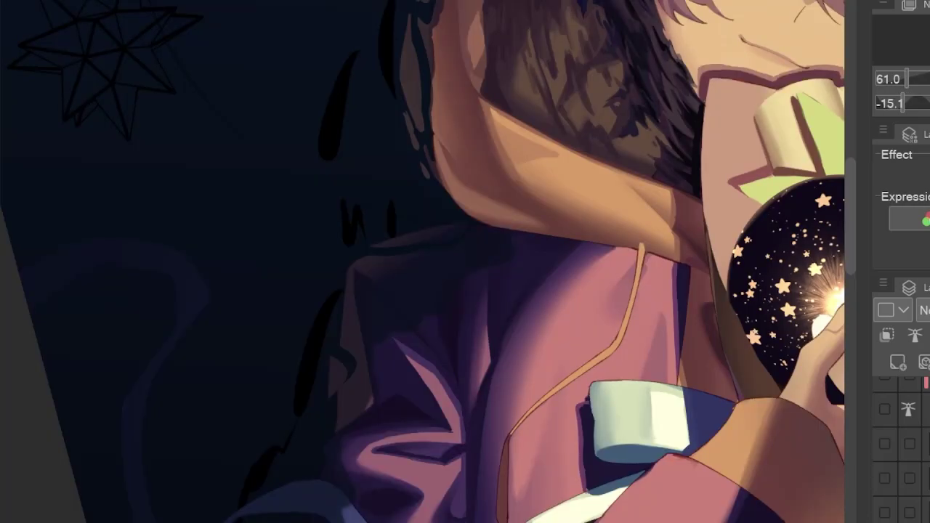
key("h")
key("h")
scroll(473, 303, "down", 1)
scroll(399, 372, "down", 6)
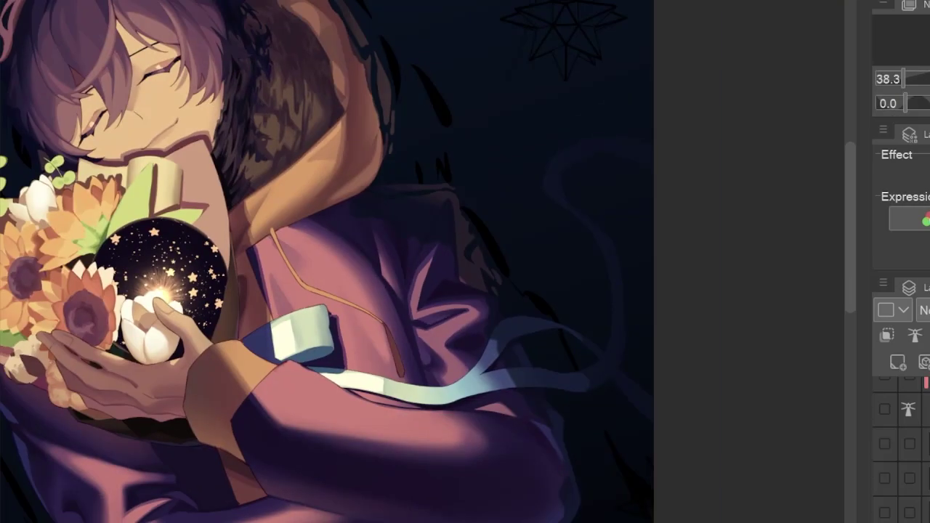
- Add a new raster layer and start breaking up the ribbon's faded end beside the sleeve with ragged dark strokes
key("h")
scroll(63, 104, "up", 6)
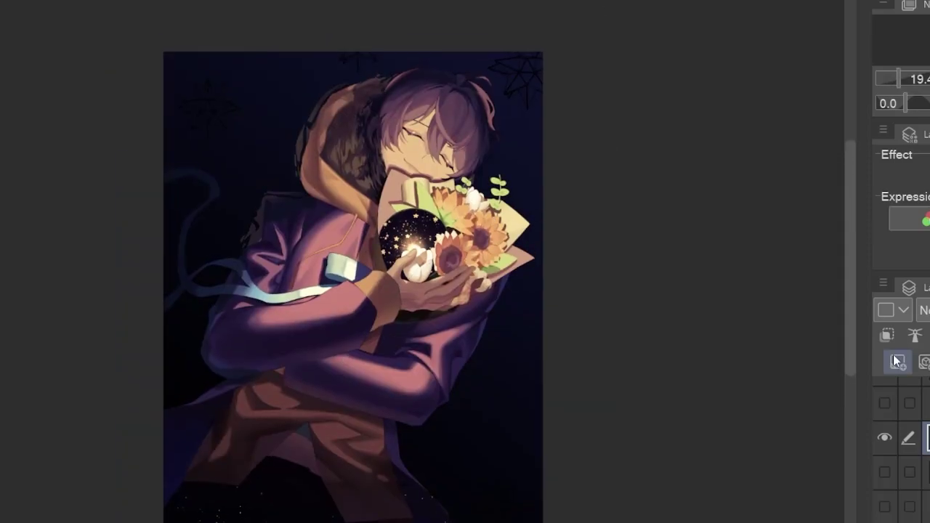
scroll(203, 194, "down", 1)
scroll(197, 312, "up", 2)
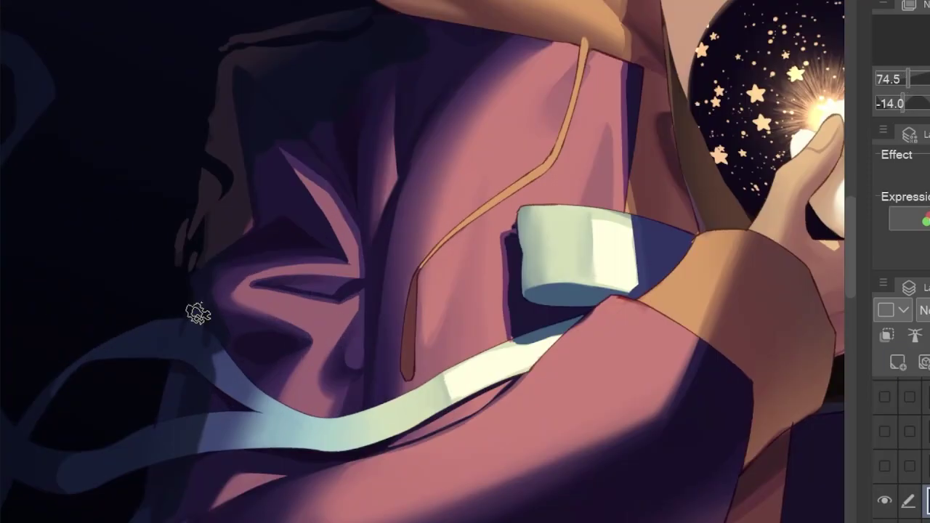
scroll(207, 392, "down", 1)
left_click_drag(207, 312, 325, 300)
scroll(278, 299, "down", 1)
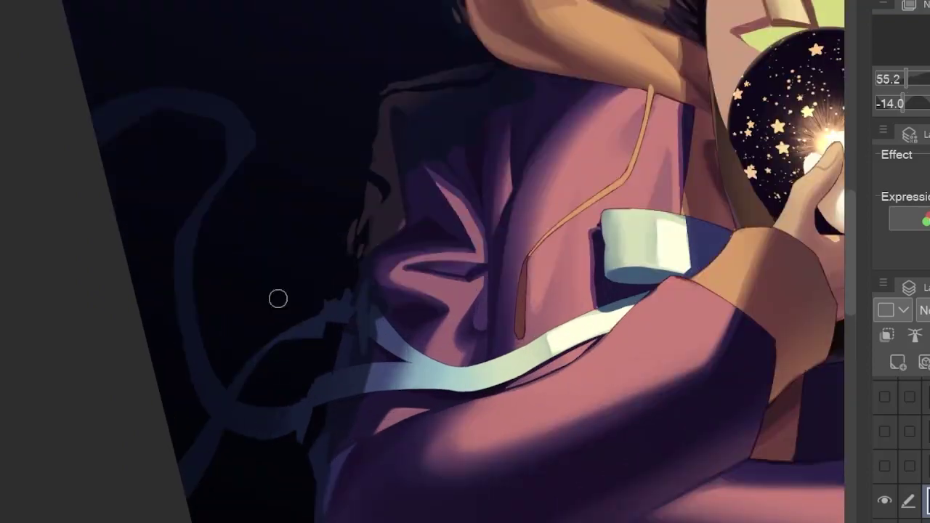
- Break the ribbon's trailing loop into wispy, ragged fragments that dissolve into the dark background
scroll(247, 402, "down", 2)
scroll(214, 403, "up", 3)
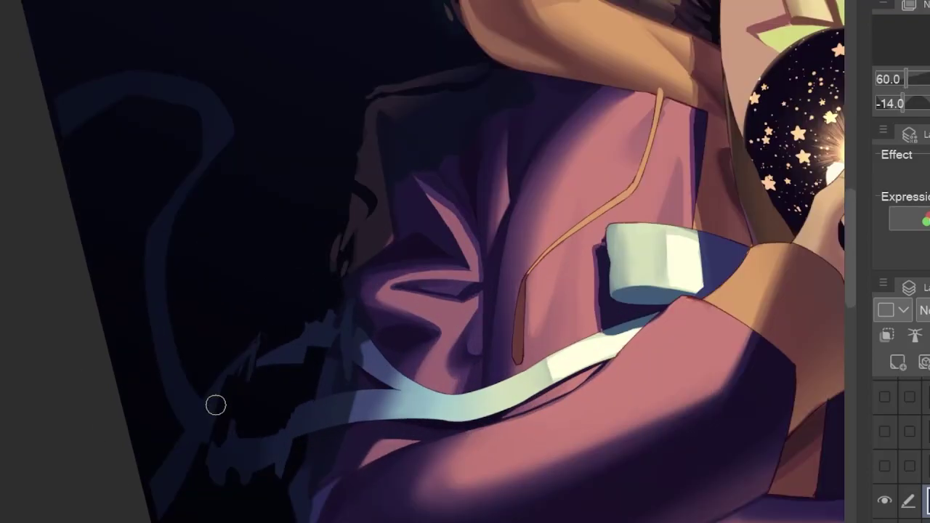
scroll(241, 442, "down", 2)
scroll(280, 442, "up", 2)
scroll(216, 385, "down", 2)
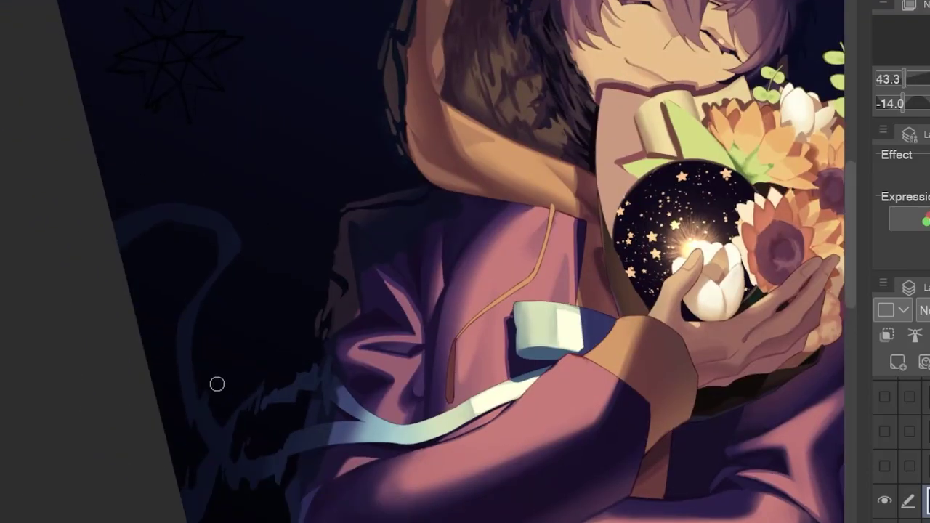
scroll(490, 334, "down", 3)
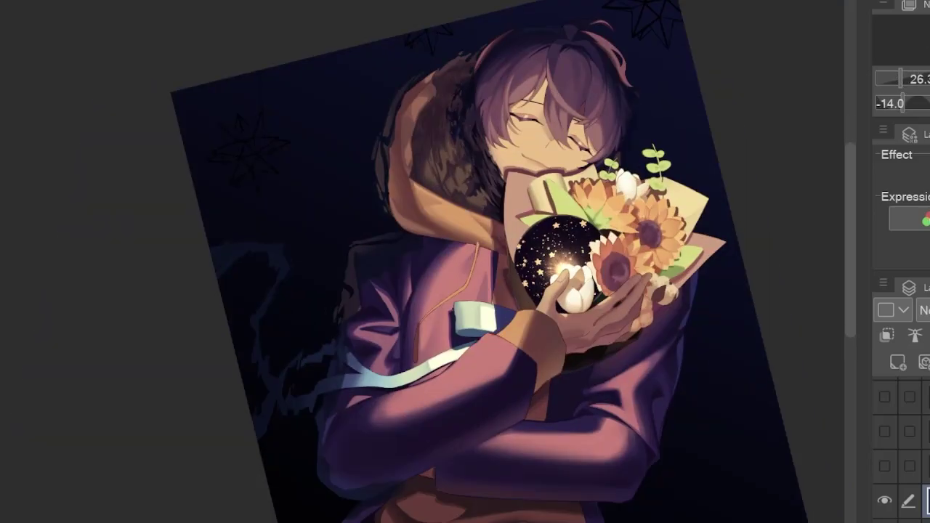
- Roughen the outer edge of the bent sleeve around the elbow with short dark blue strokes
key("ctrl+@")
scroll(213, 327, "up", 3)
scroll(218, 331, "down", 2)
scroll(241, 333, "up", 2)
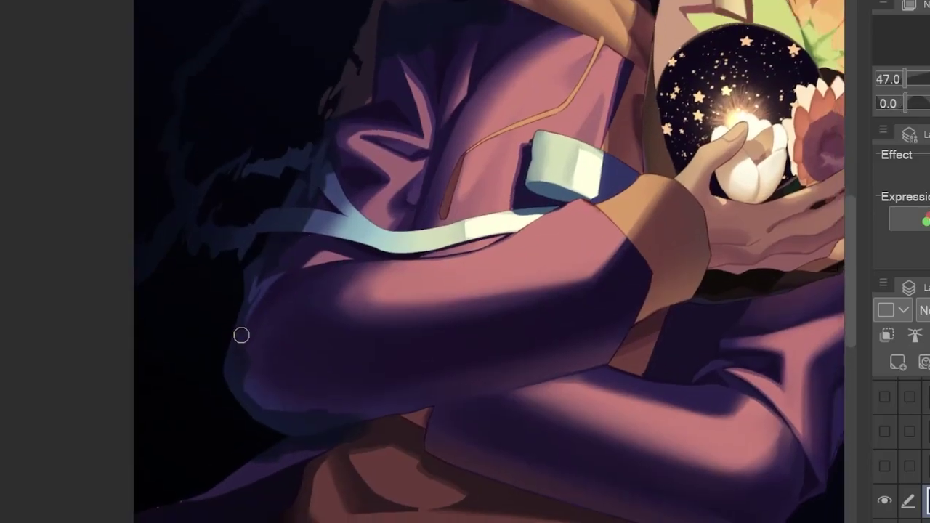
scroll(365, 240, "down", 1)
scroll(365, 240, "up", 2)
left_click_drag(250, 436, 480, 314)
scroll(480, 315, "down", 2)
scroll(429, 443, "up", 2)
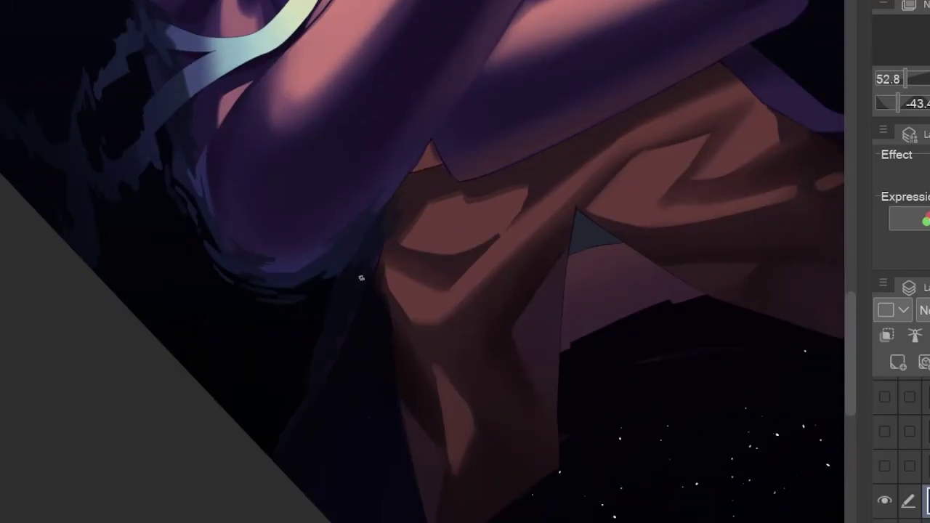
- Fade the jacket's lower edge and the brown shirt's hem into the dark background with dark strokes
scroll(361, 277, "down", 2)
left_click_drag(790, 128, 323, 209)
scroll(325, 152, "down", 2)
left_click_drag(325, 151, 530, 400)
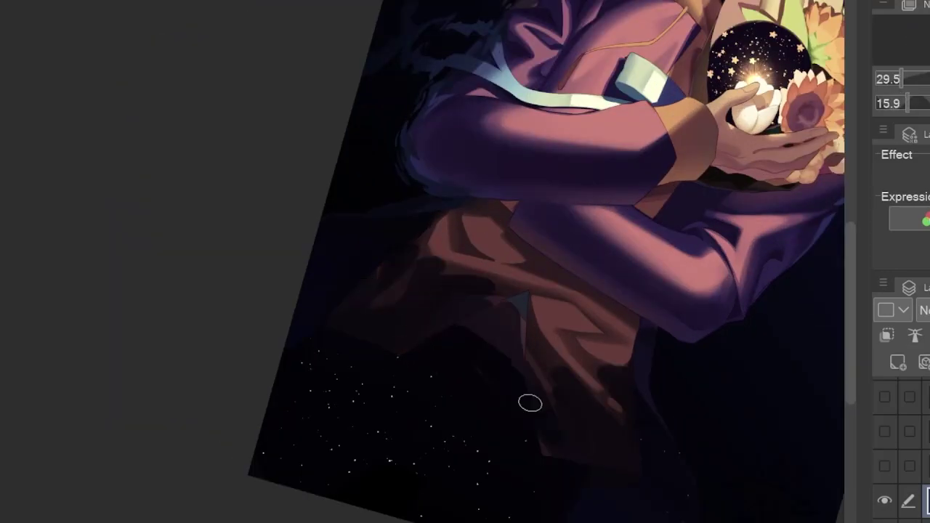
scroll(530, 400, "down", 1)
scroll(436, 327, "up", 3)
scroll(153, 408, "down", 1)
left_click_drag(153, 408, 218, 327)
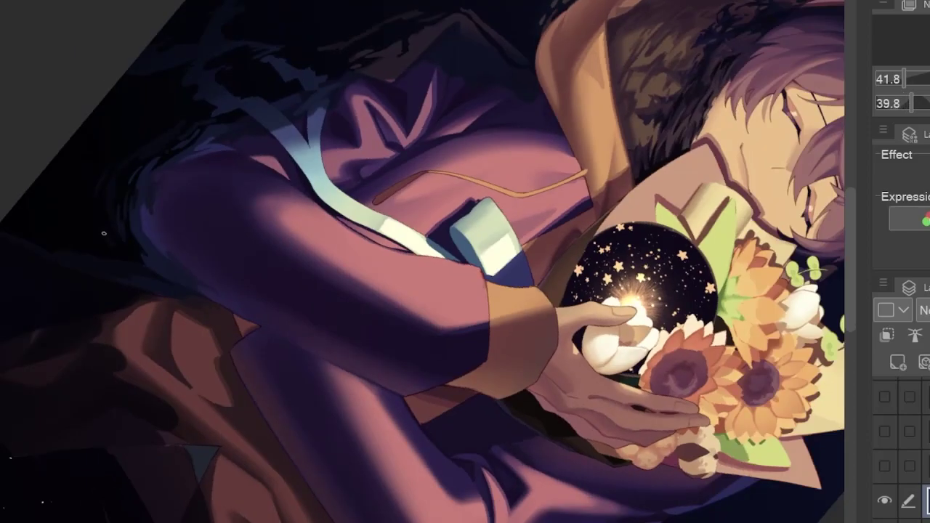
- Paint ragged brown fur tufts along the hood lining's top edge where it meets the hair
scroll(218, 327, "down", 2)
scroll(436, 219, "up", 4)
key("h")
scroll(637, 79, "up", 1)
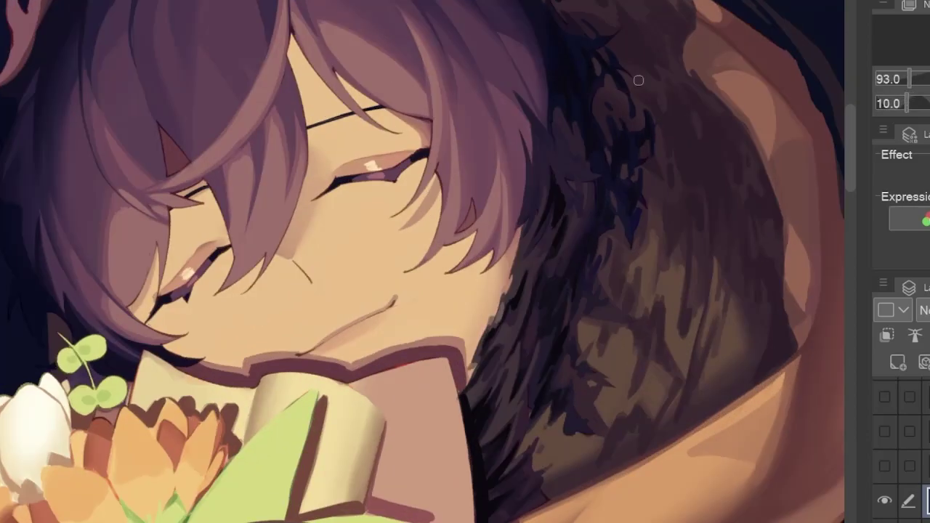
left_click_drag(73, 97, 485, 314)
left_click_drag(487, 226, 526, 232)
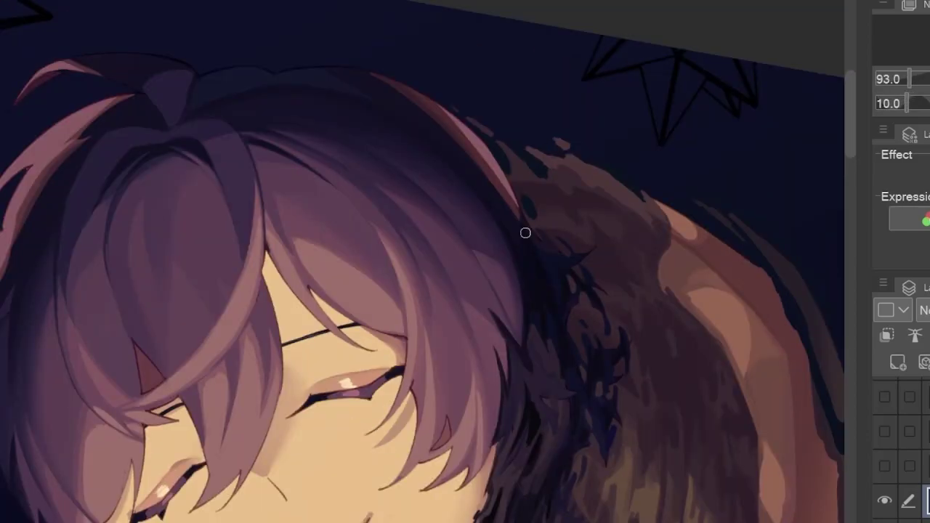
- Feather the outline of the hair's crown into the background with dark purple strokes
scroll(525, 232, "up", 2)
left_click_drag(115, 206, 275, 216)
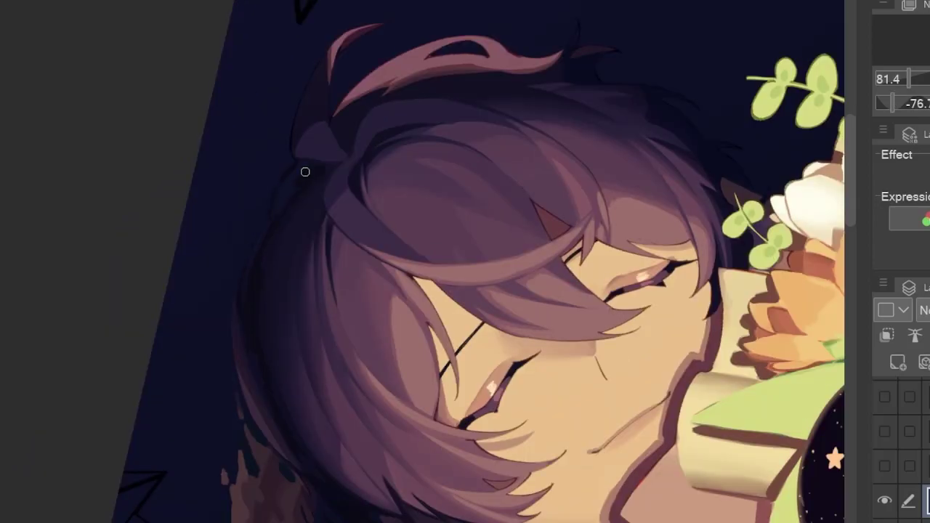
left_click_drag(305, 171, 280, 247)
scroll(301, 284, "up", 1)
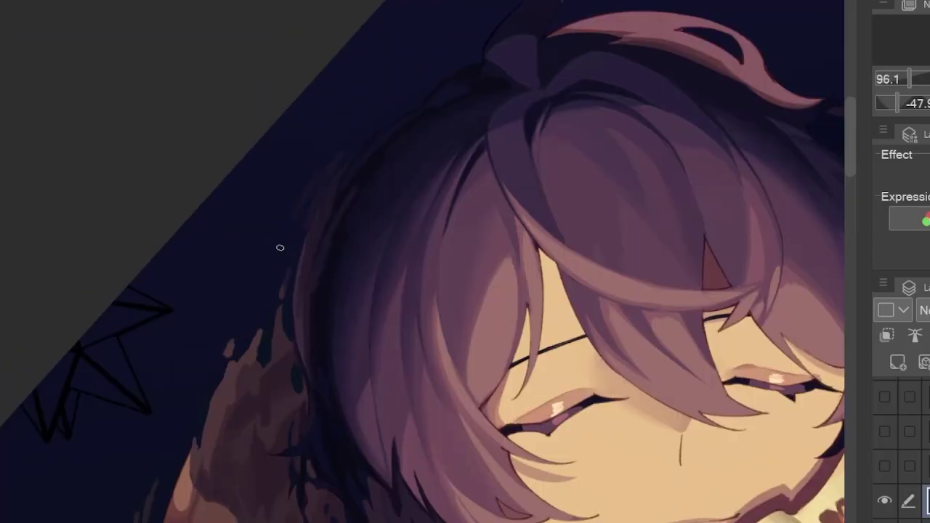
- Roughen the hood's outer edge and repaint the pink side strand of hair with muted purple strokes
scroll(289, 292, "down", 2)
scroll(275, 298, "down", 4)
scroll(275, 298, "up", 2)
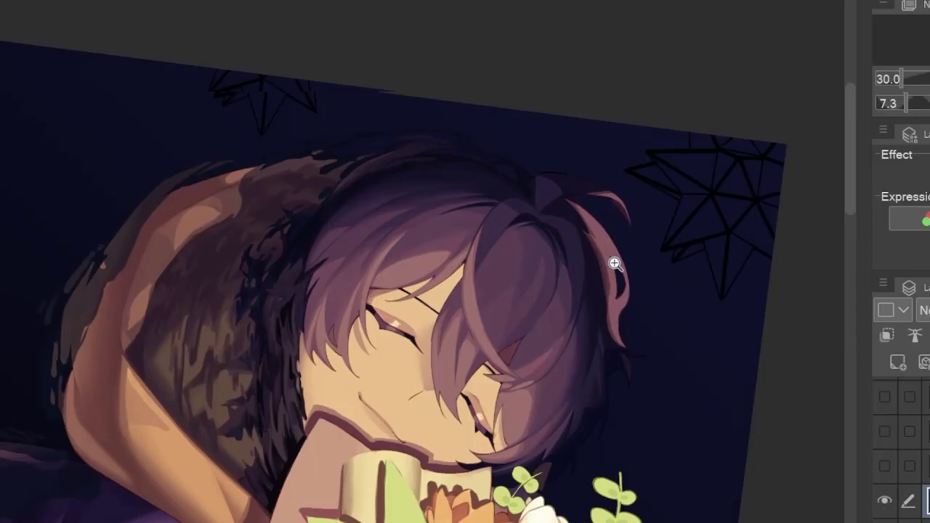
scroll(422, 277, "up", 3)
scroll(422, 277, "down", 1)
scroll(272, 380, "down", 1)
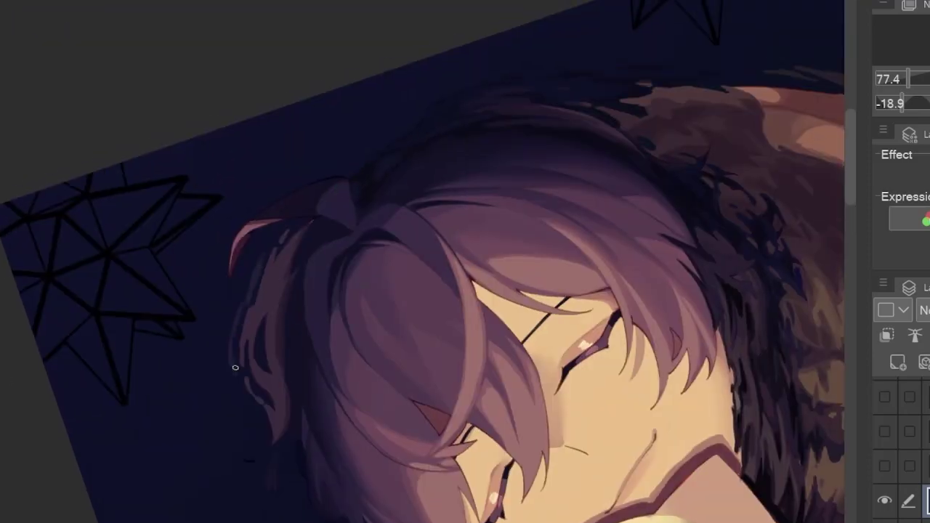
- Extend wispy dark strokes down the side of the hair from the muted strand toward the leaf sprigs
key("h")
scroll(588, 286, "up", 2)
key("minus")
scroll(591, 313, "down", 2)
scroll(516, 286, "up", 3)
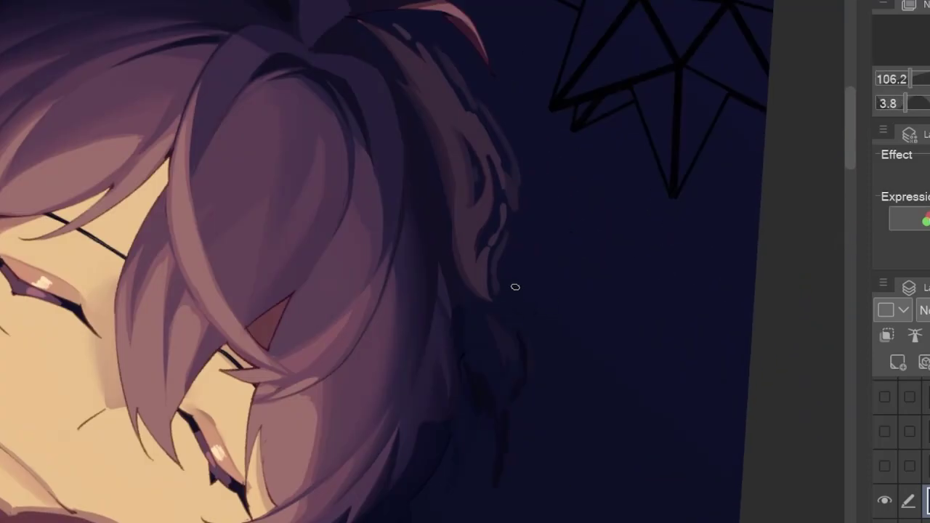
scroll(444, 357, "down", 1)
scroll(404, 429, "down", 1)
key("h")
scroll(404, 429, "up", 1)
scroll(446, 138, "down", 1)
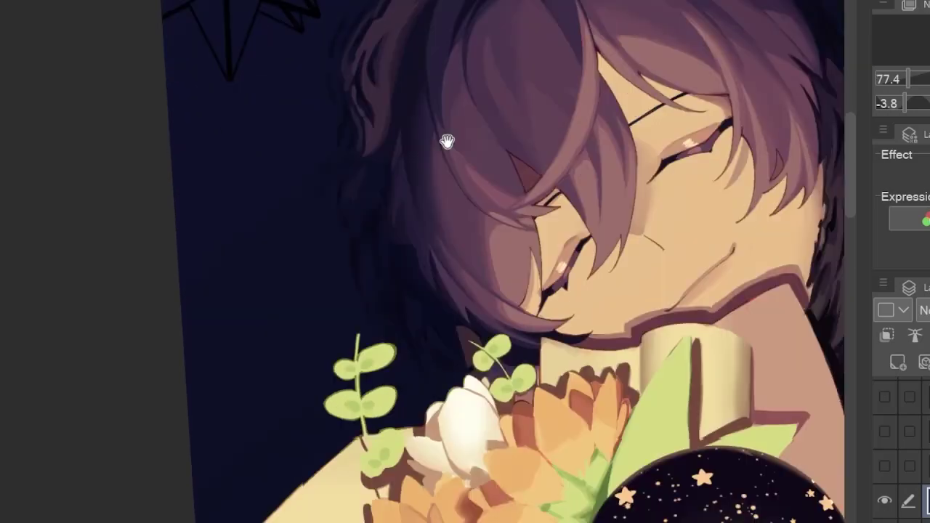
- Soften the hair's outer silhouette with faint, thin dark strokes that blend into the navy background
key("h")
scroll(446, 139, "down", 1)
scroll(574, 273, "up", 2)
scroll(415, 242, "up", 2)
scroll(448, 349, "up", 1)
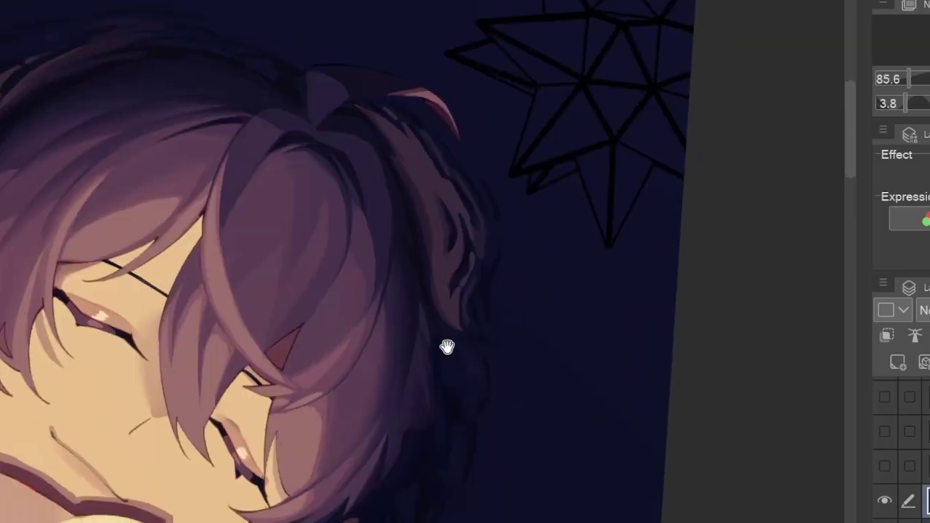
scroll(432, 194, "down", 3)
scroll(546, 217, "up", 2)
scroll(545, 216, "down", 2)
scroll(293, 240, "up", 1)
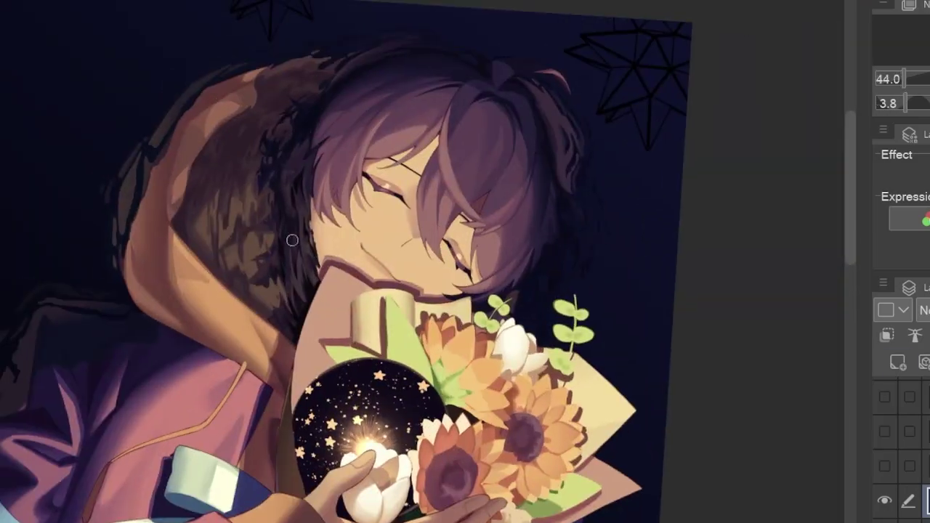
- Paint bright cream fur tufts on the lower hood lining beside the cheek and bouquet wrap
scroll(382, 308, "up", 1)
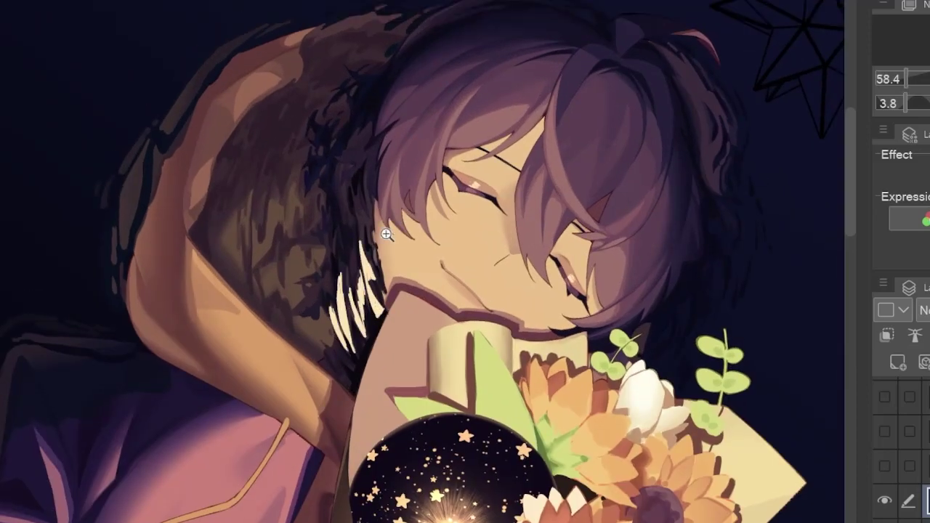
scroll(385, 234, "up", 1)
key("h")
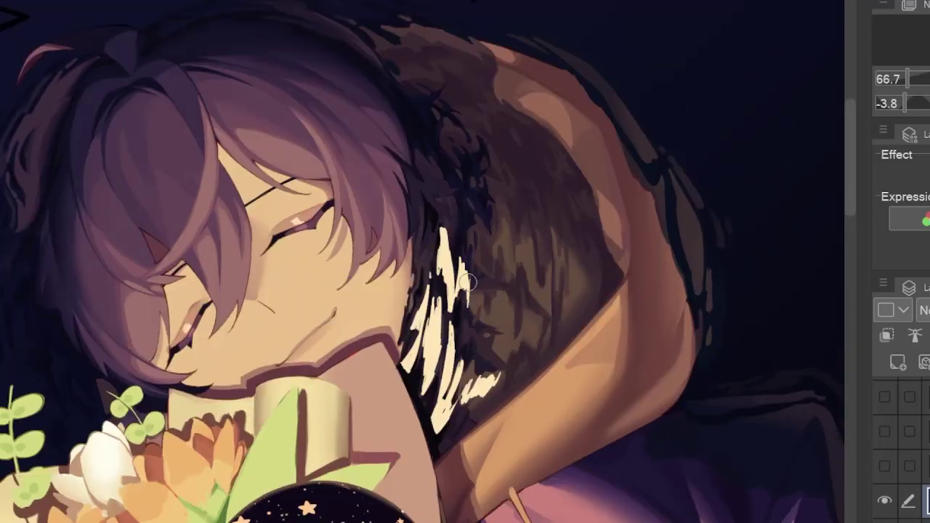
key("h")
scroll(468, 282, "up", 1)
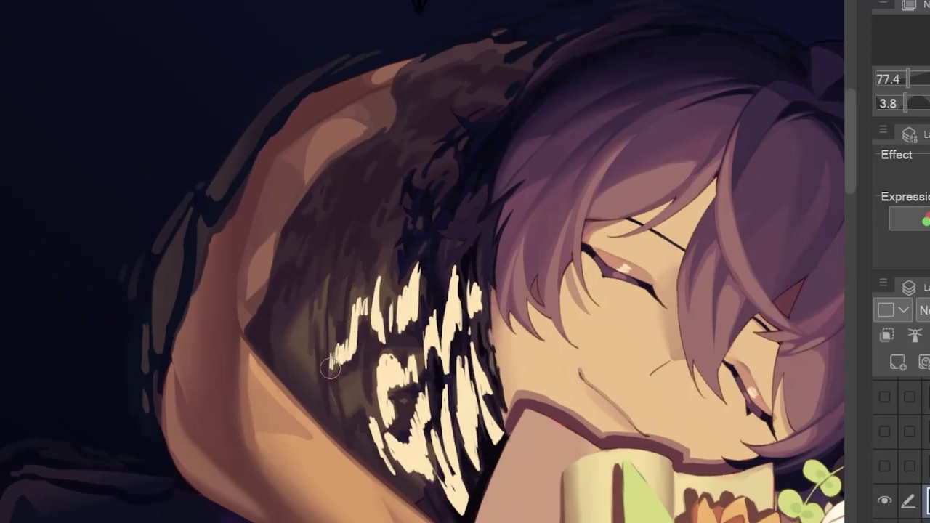
- Extend the bright cream tufts outward across the lower lining toward the hood's orange fold
scroll(331, 367, "down", 1)
key("h")
scroll(419, 359, "down", 1)
key("h")
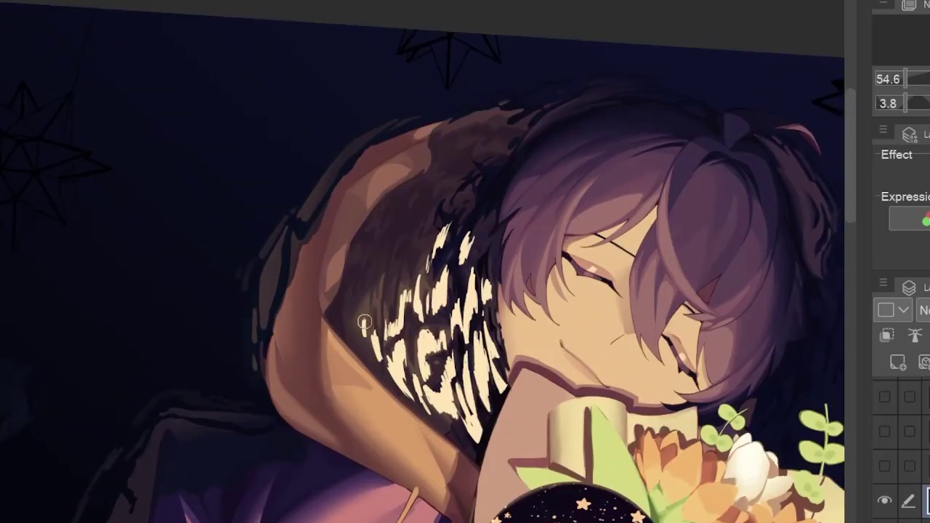
- Continue the cream fur tufts upward through the middle of the hood lining with shorter strokes
key("h")
key("h")
scroll(460, 281, "down", 1)
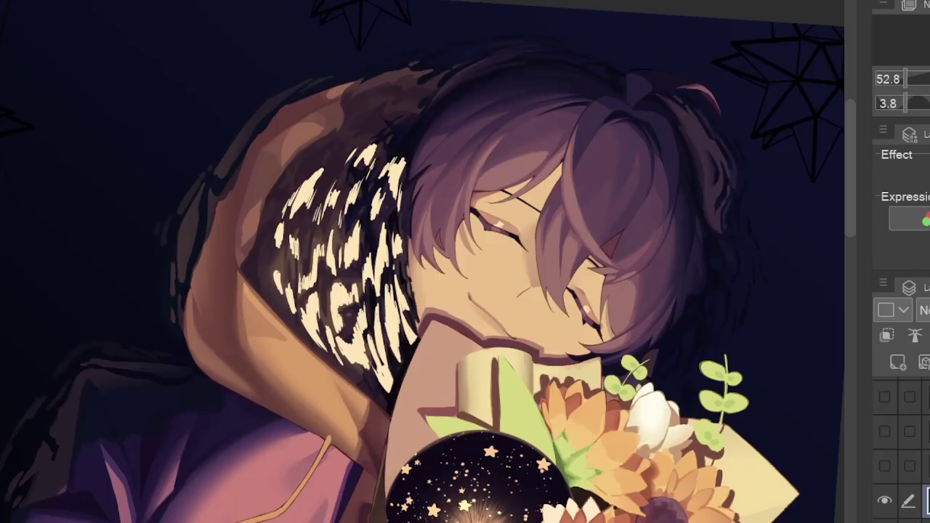
scroll(299, 347, "up", 1)
key("h")
scroll(324, 270, "down", 1)
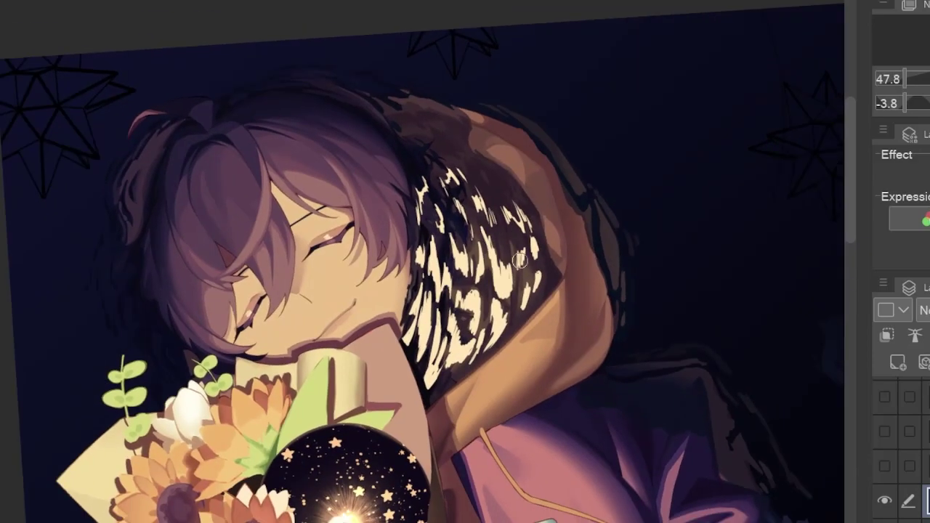
- Dim the lining's cream tufts using an additive blending mode and try matching tufts around the leaf sprigs
key("h")
scroll(520, 260, "down", 2)
scroll(520, 260, "up", 1)
key("h")
scroll(520, 260, "up", 1)
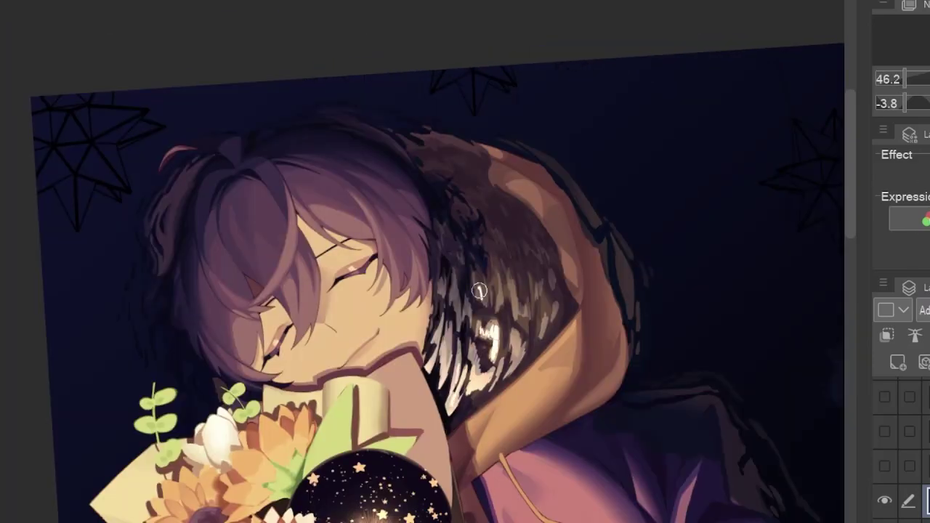
key("h")
scroll(580, 268, "up", 1)
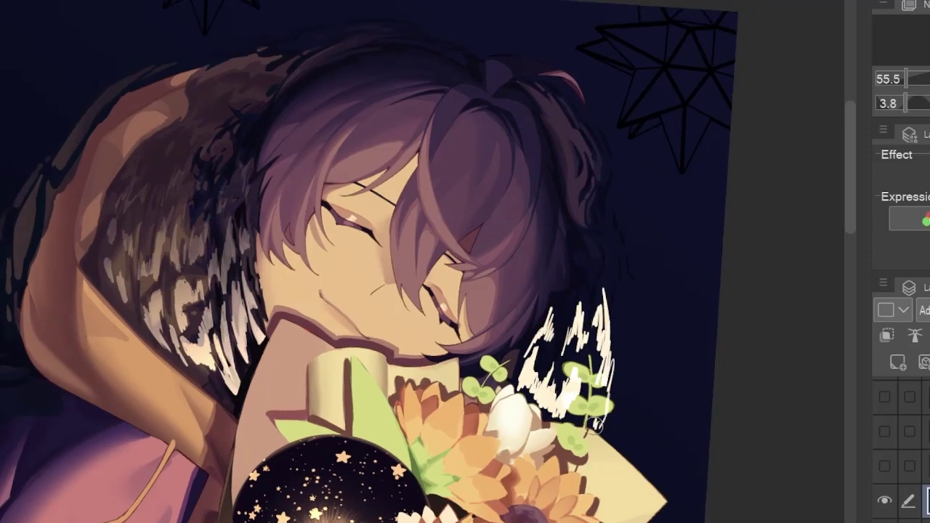
- Clear the cream tufts overlapping the leaf sprigs and select the background area around the figure
scroll(604, 208, "down", 3)
scroll(531, 186, "up", 2)
key("h")
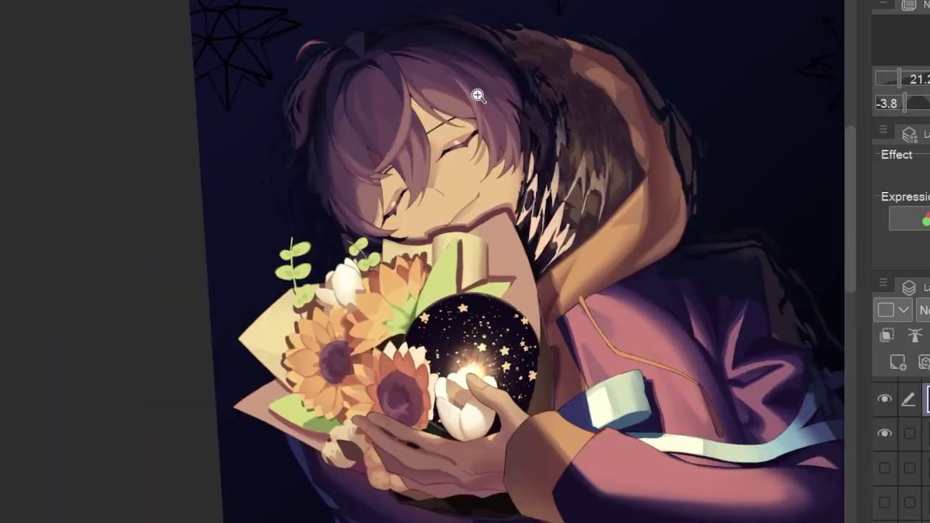
scroll(479, 97, "up", 2)
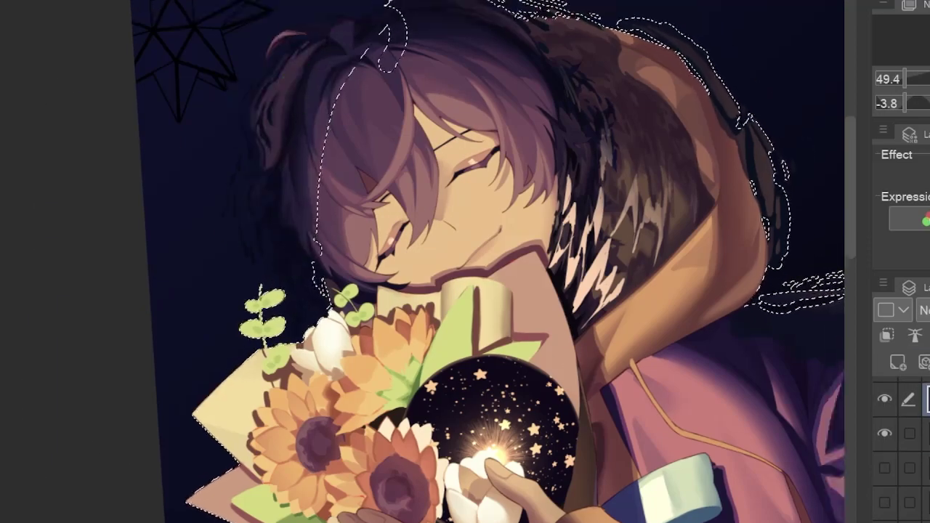
scroll(301, 257, "up", 1)
key("h")
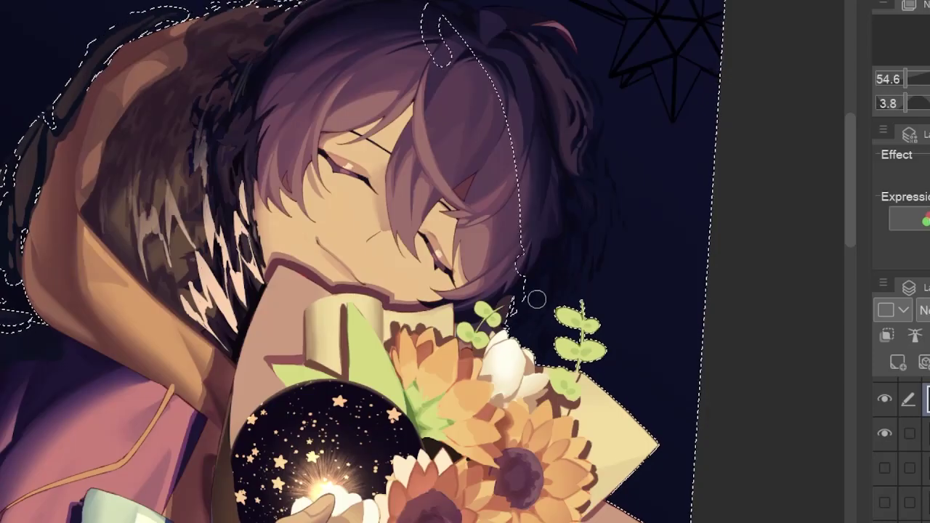
- Paint muted fur tufts behind the flowers beside the hair and fade them softly into the background
scroll(571, 289, "down", 2)
left_click_drag(305, 291, 281, 348)
key("h")
scroll(290, 177, "down", 2)
key("h")
scroll(675, 208, "down", 2)
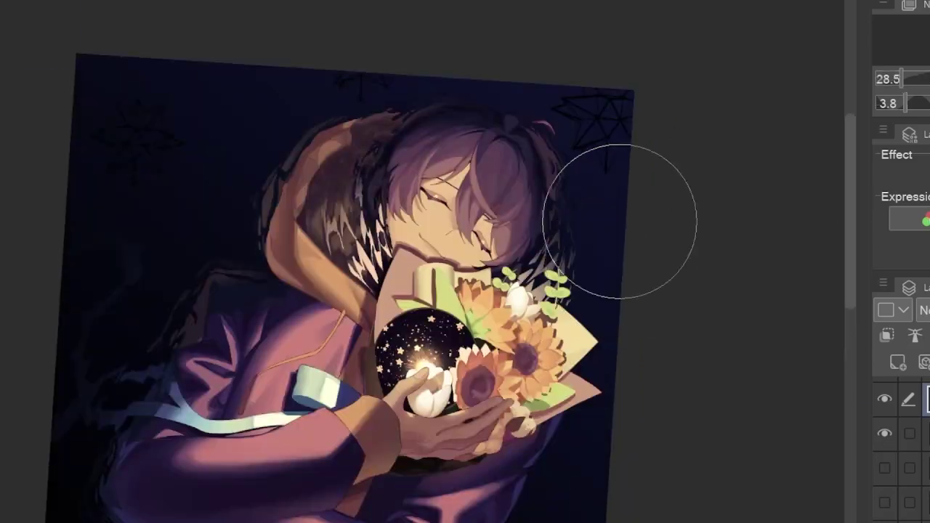
scroll(239, 296, "up", 4)
scroll(221, 301, "down", 1)
key("h")
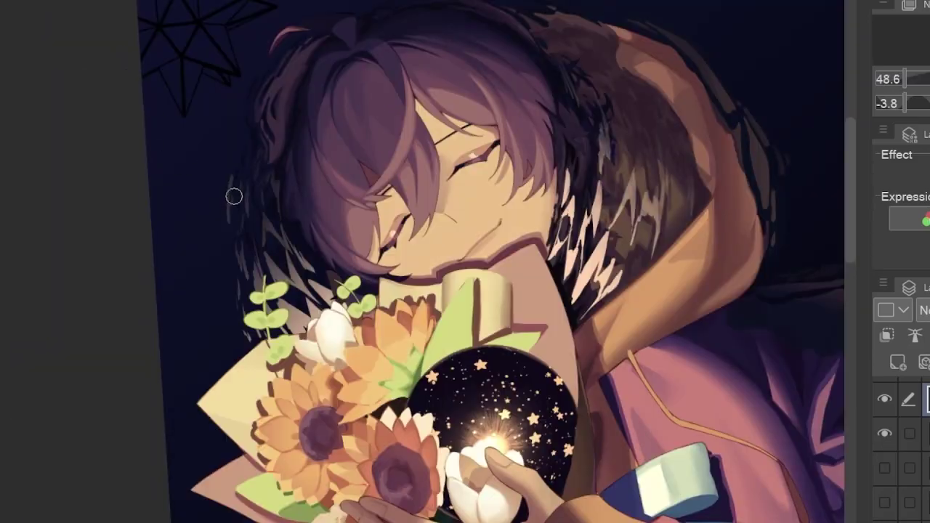
- Add grey strokes to the upper hood lining and small cream tufts along the jacket's shoulder edge
key("h")
scroll(234, 197, "down", 2)
scroll(311, 215, "up", 3)
key("ctrl+@")
scroll(511, 242, "up", 1)
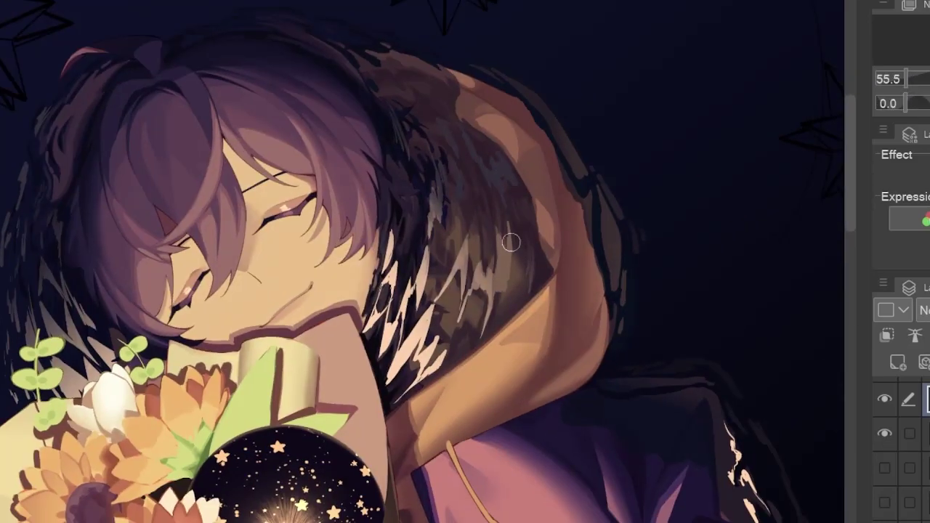
- Extend the muted grey fur tufts outward into the background beside the hair and leaf sprigs
key("h")
scroll(515, 261, "down", 3)
scroll(597, 224, "up", 3)
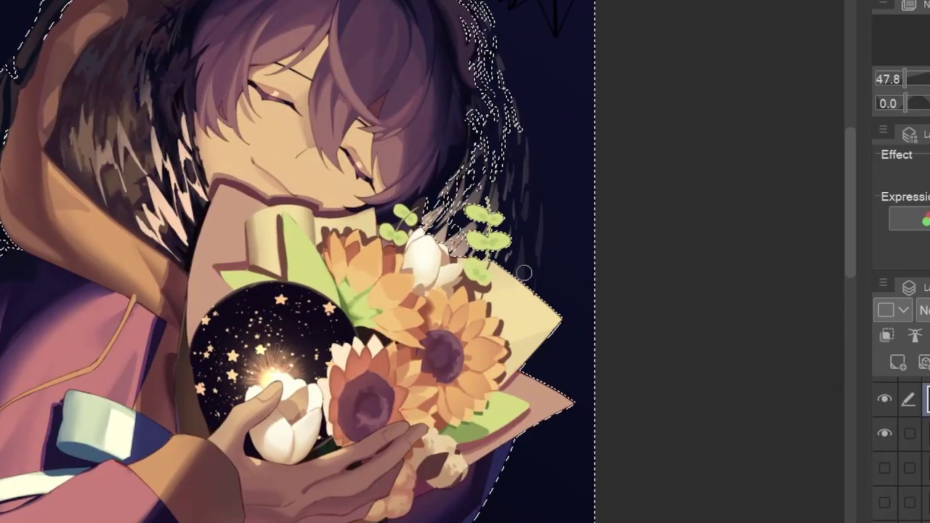
key("h")
scroll(328, 255, "down", 1)
key("h")
scroll(358, 139, "up", 3)
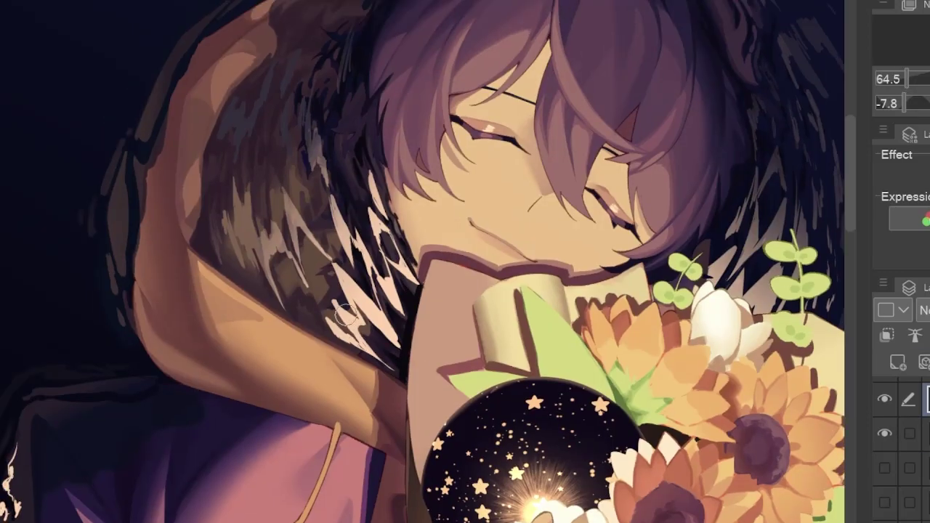
scroll(380, 247, "up", 1)
key("h")
scroll(332, 218, "down", 3)
scroll(307, 245, "up", 3)
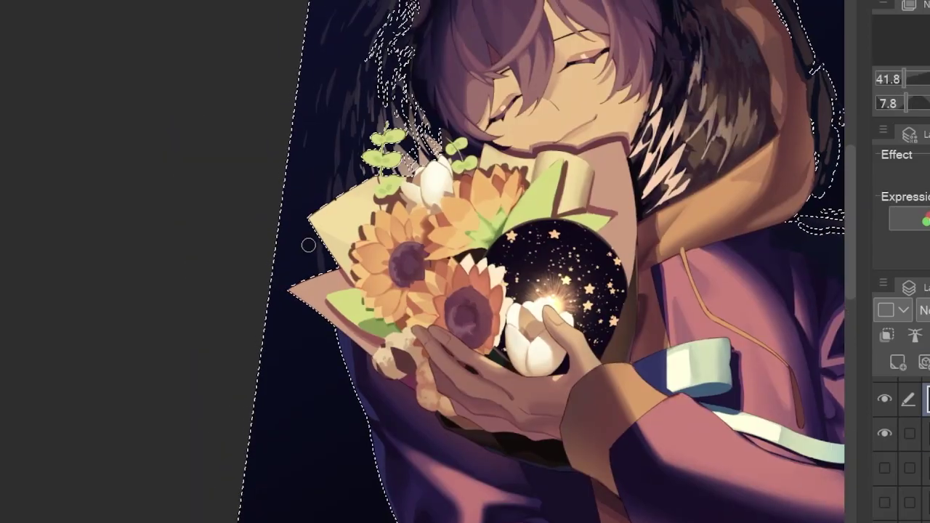
- Continue the grey tufts past the bouquet wrapping and down alongside the outer sleeve within the background selection
scroll(341, 152, "down", 1)
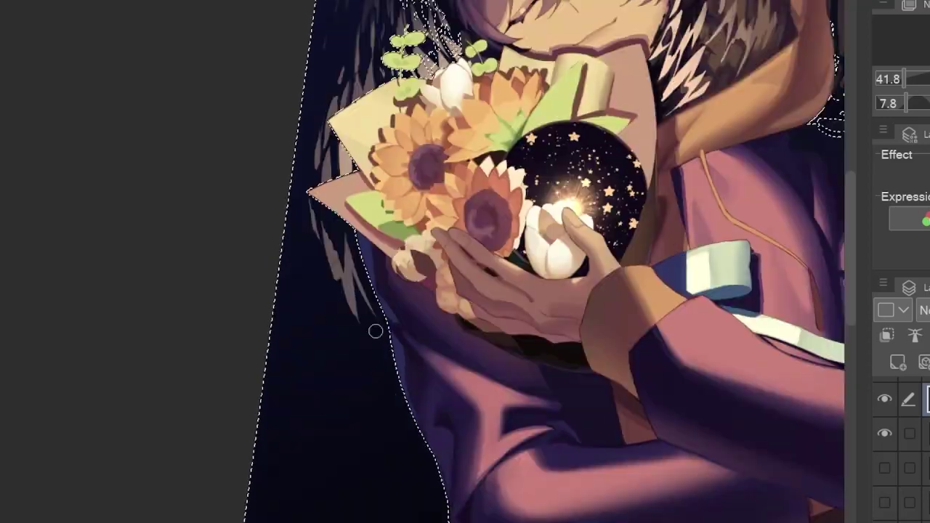
key("h")
scroll(471, 230, "down", 2)
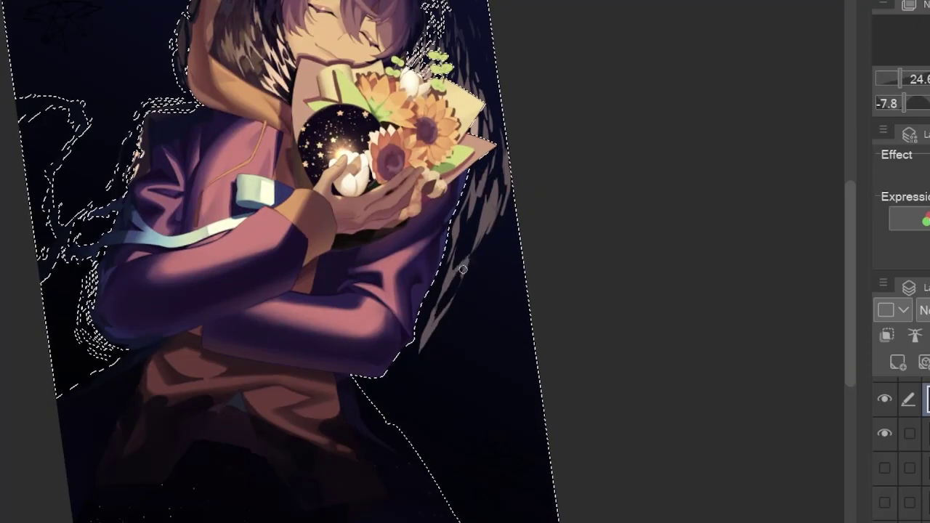
scroll(514, 298, "down", 1)
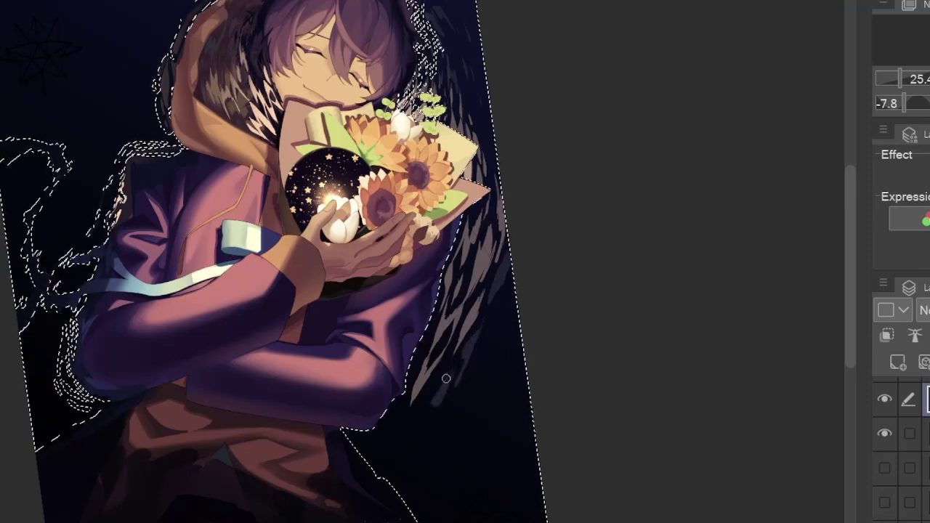
scroll(447, 378, "down", 2)
key("h")
scroll(378, 407, "up", 3)
key("ctrl+0")
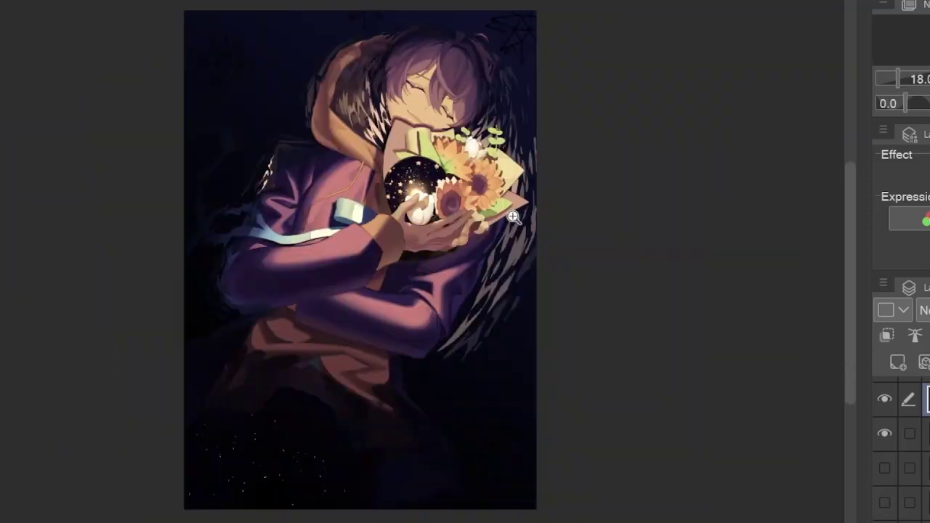
- Layer black strokes between the grey tufts in the background beside the hair and bouquet
scroll(436, 262, "up", 3)
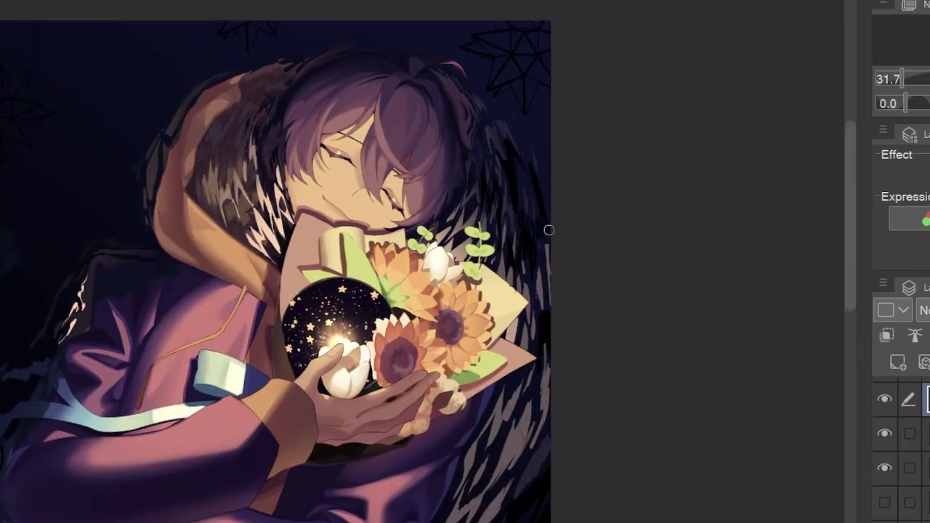
scroll(579, 197, "up", 2)
scroll(571, 251, "down", 1)
key("h")
scroll(615, 195, "down", 3)
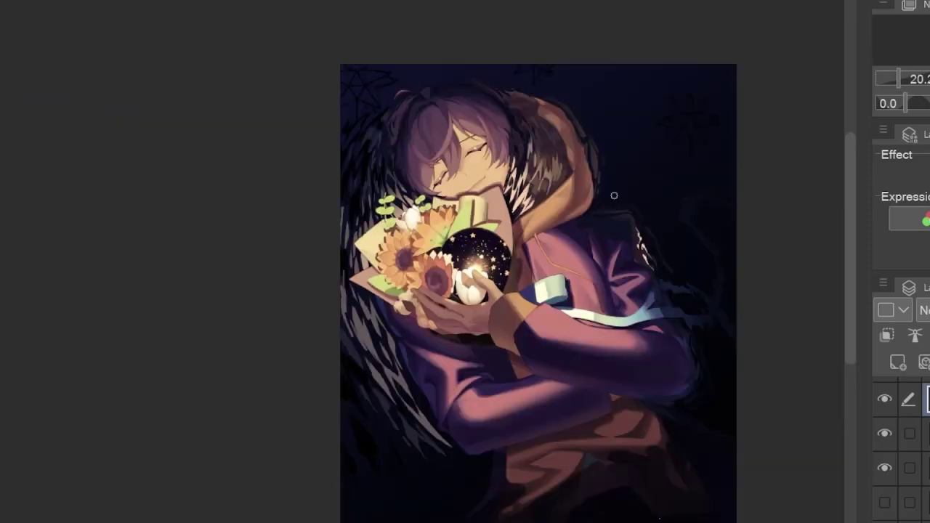
- Paint black fur strokes behind the sleeve below the bouquet and in the background around the hair
scroll(370, 225, "up", 2)
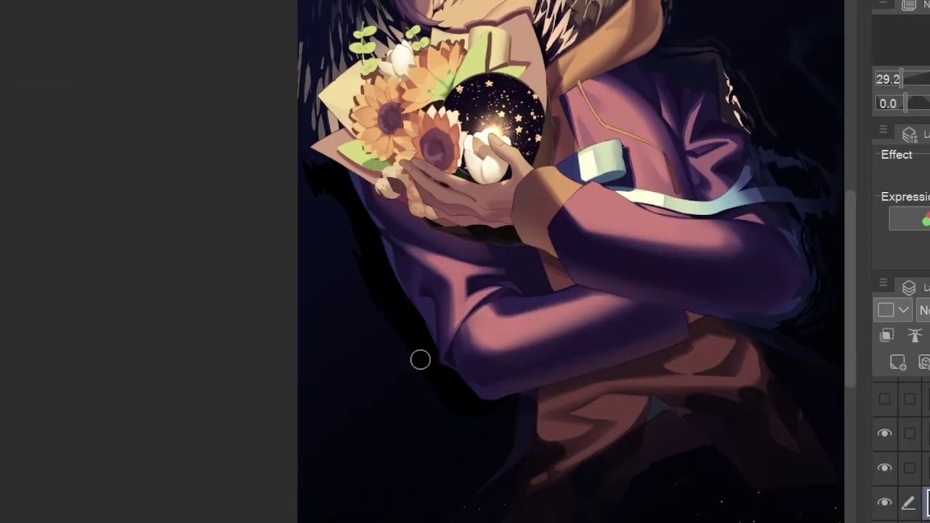
key("h")
key("h")
scroll(343, 127, "down", 1)
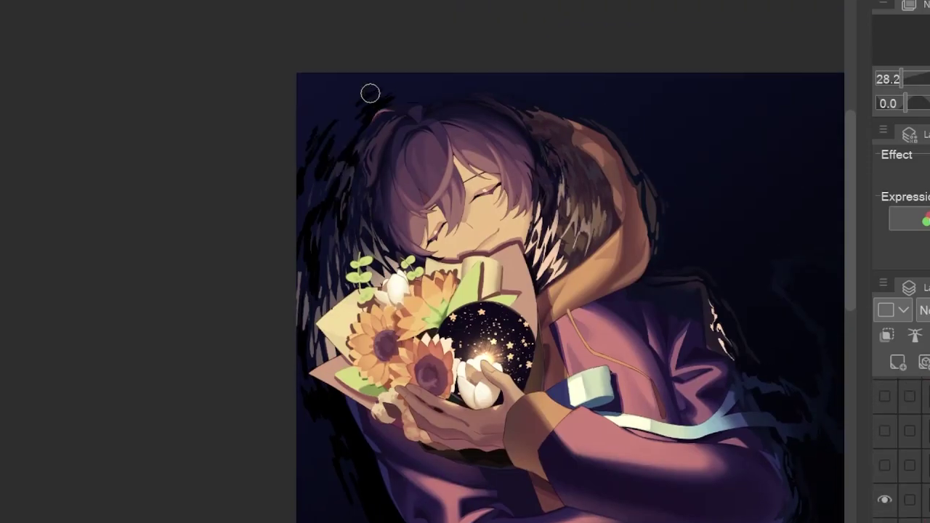
scroll(370, 94, "down", 3)
key("h")
key("h")
scroll(315, 257, "up", 2)
key("h")
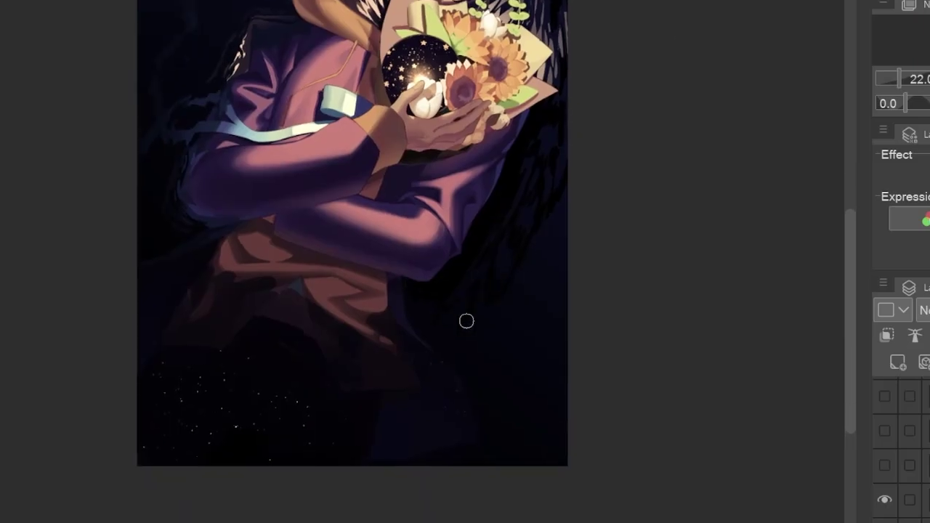
- Spread curved black strokes over the background around the lower body and above the hair
key("h")
scroll(436, 320, "down", 1)
key("h")
scroll(370, 289, "up", 2)
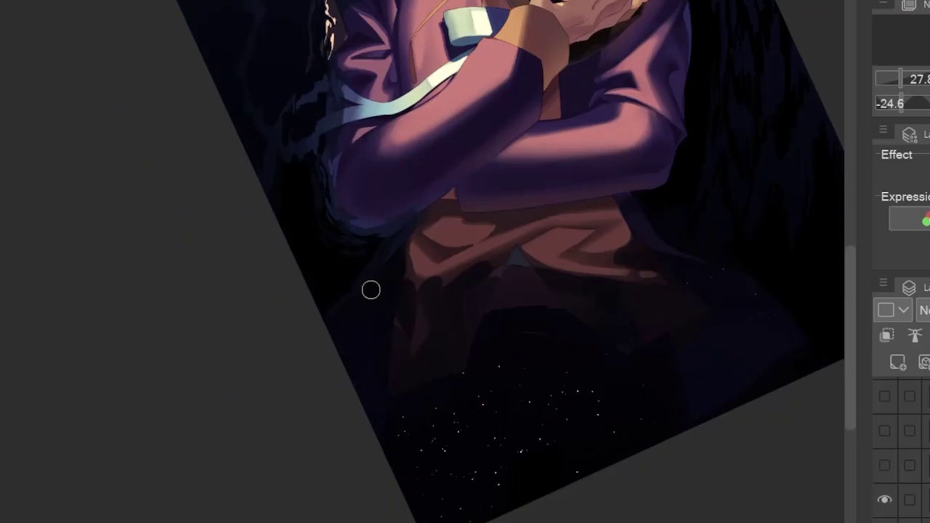
scroll(299, 148, "up", 1)
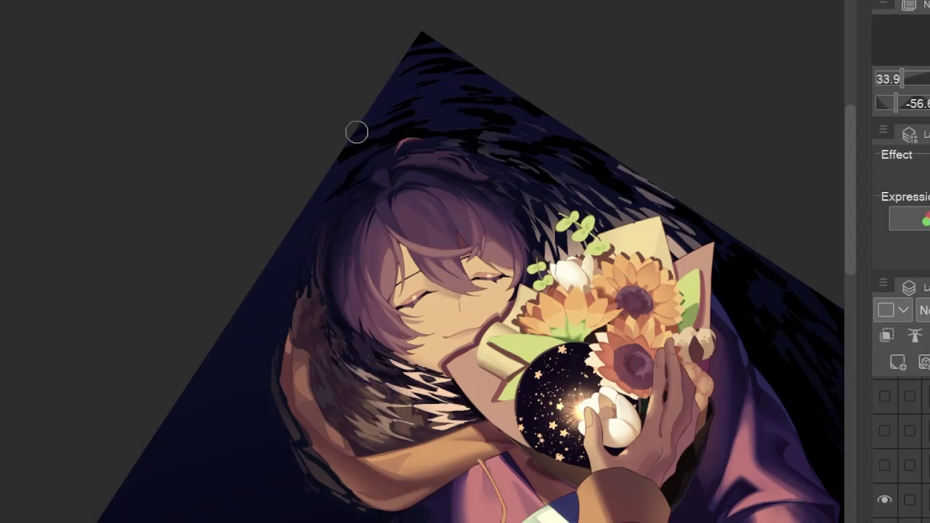
left_click_drag(418, 84, 426, 159)
left_click_drag(504, 95, 524, 110)
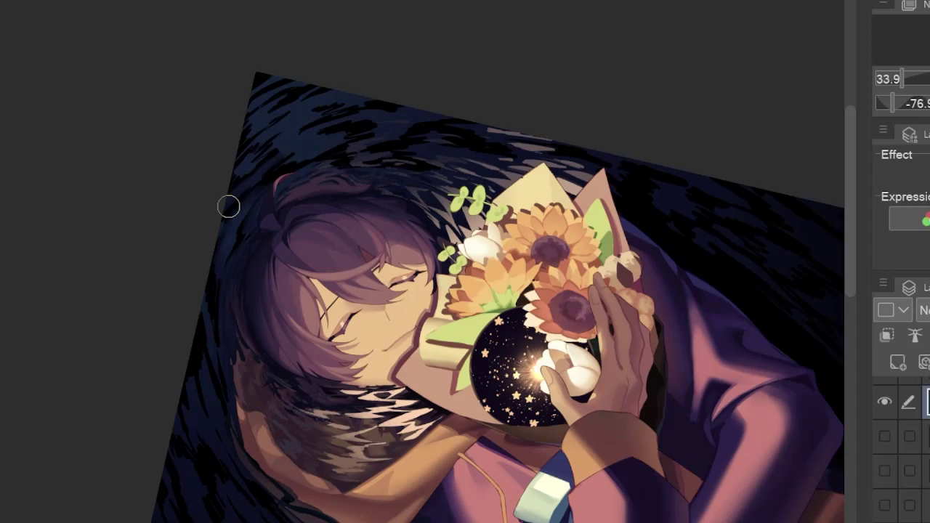
- Add deep blue and grey strokes to the dark background swirling around the hair and hood
left_click_drag(229, 206, 260, 191)
left_click_drag(314, 129, 295, 268)
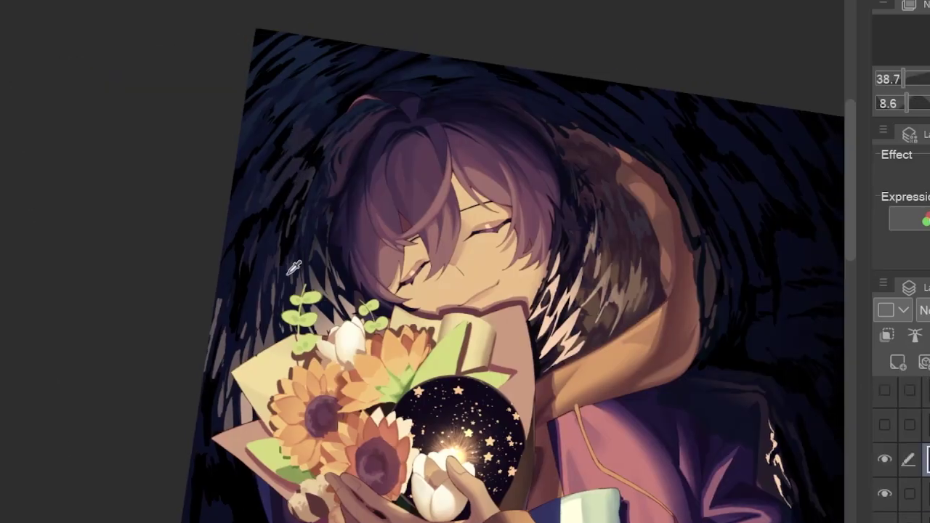
left_click_drag(254, 246, 553, 218)
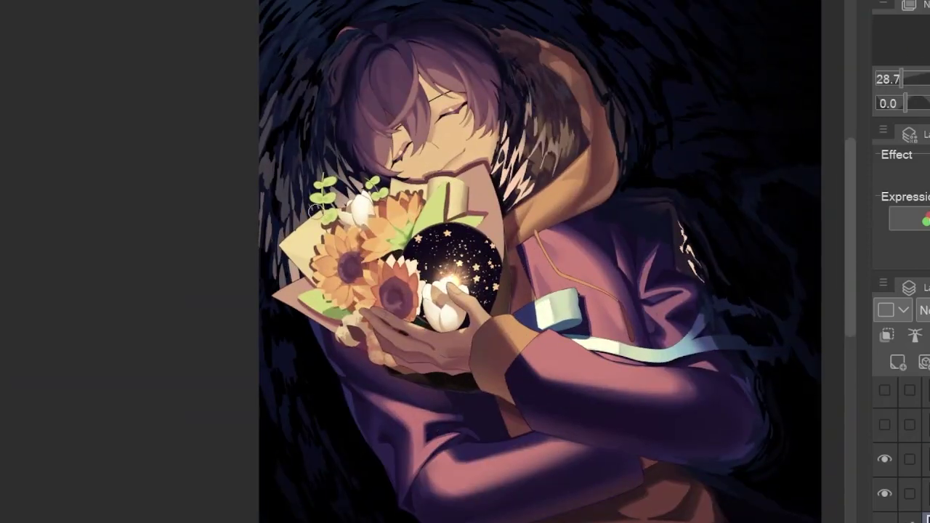
- Select the background around the figure and paint cream fur tufts beside and below the bouquet
left_click(293, 235)
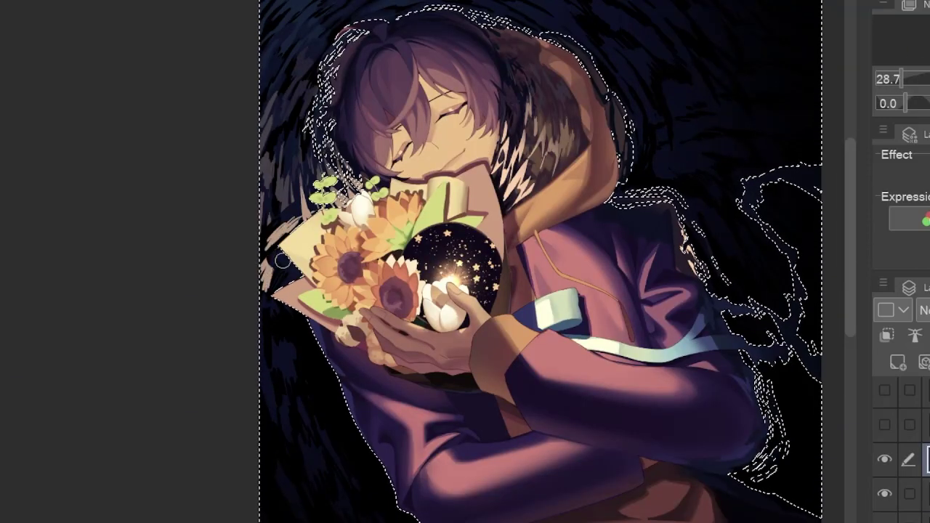
left_click_drag(282, 260, 509, 294)
left_click_drag(670, 238, 508, 218)
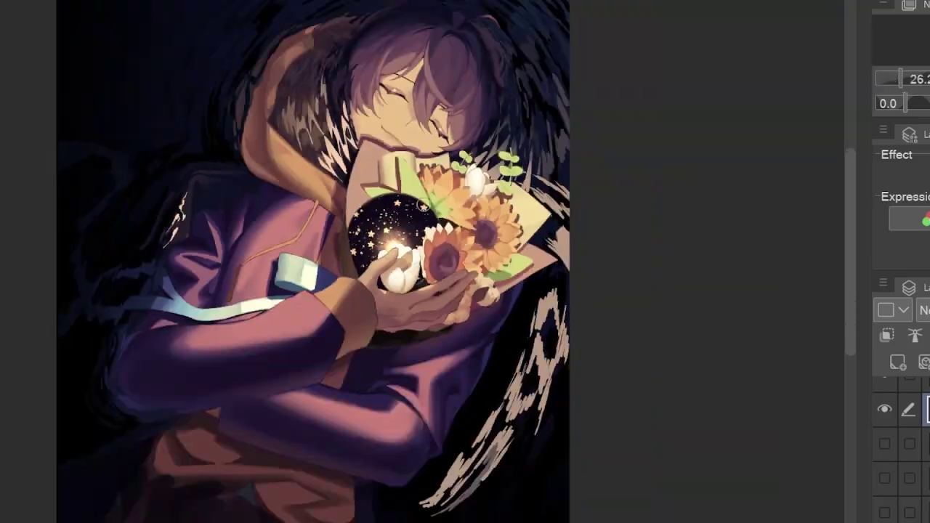
left_click_drag(414, 340, 546, 140)
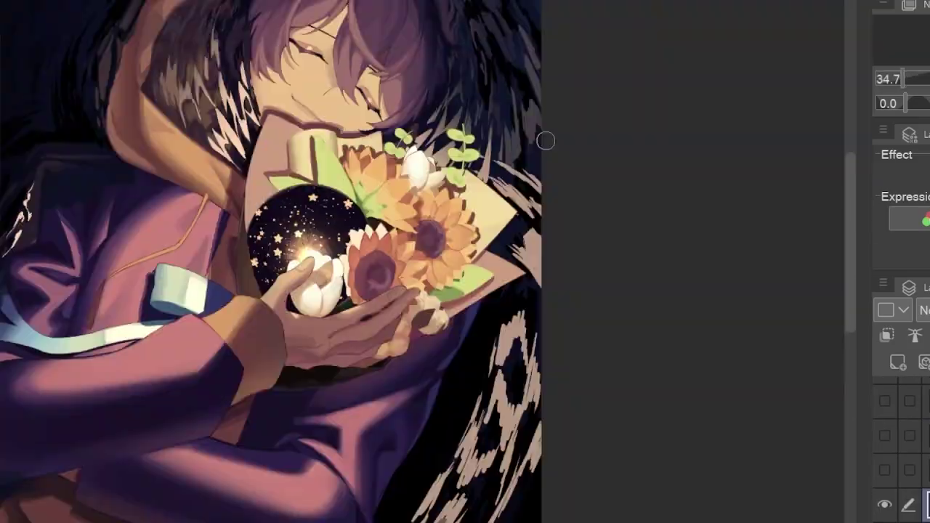
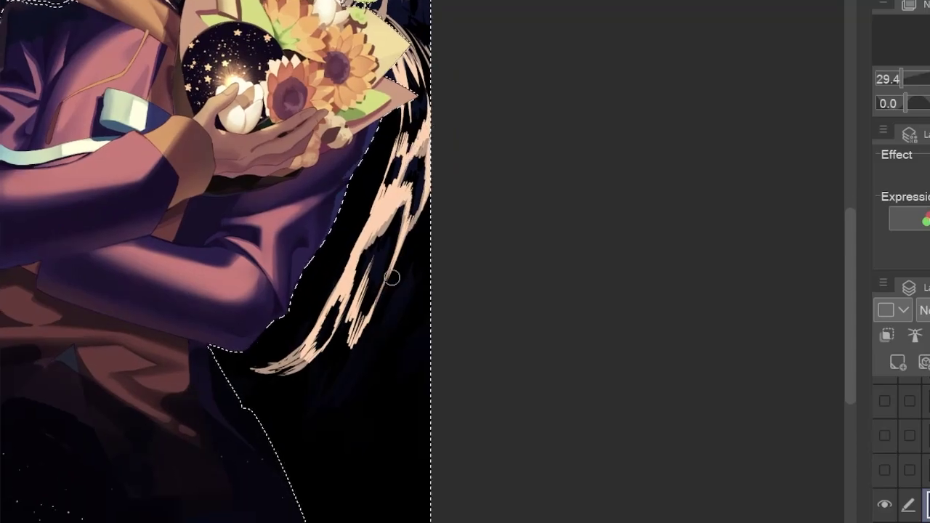
- Clear the selection and lengthen the cream fur strands below the bouquet down toward the elbow
key("h")
scroll(392, 277, "down", 3)
scroll(602, 291, "up", 4)
scroll(554, 263, "down", 1)
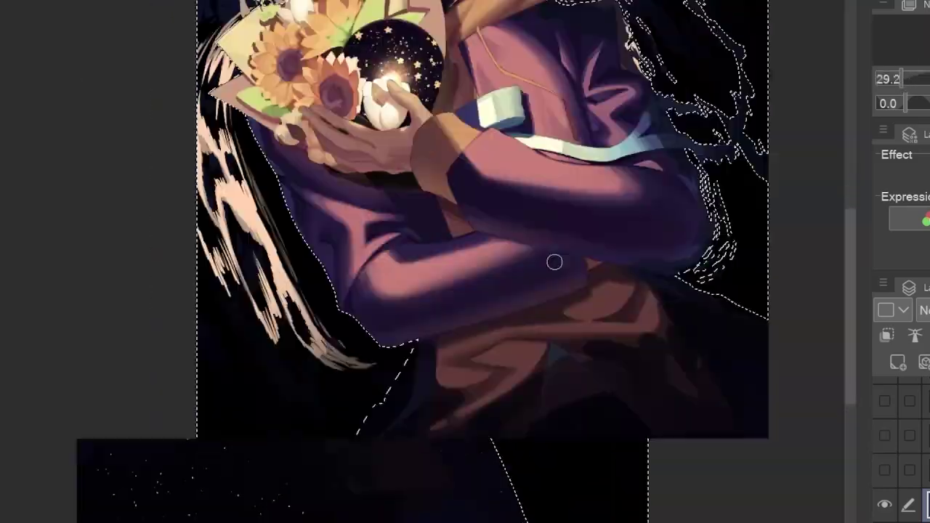
key("h")
left_click_drag(639, 298, 318, 279)
scroll(318, 280, "up", 2)
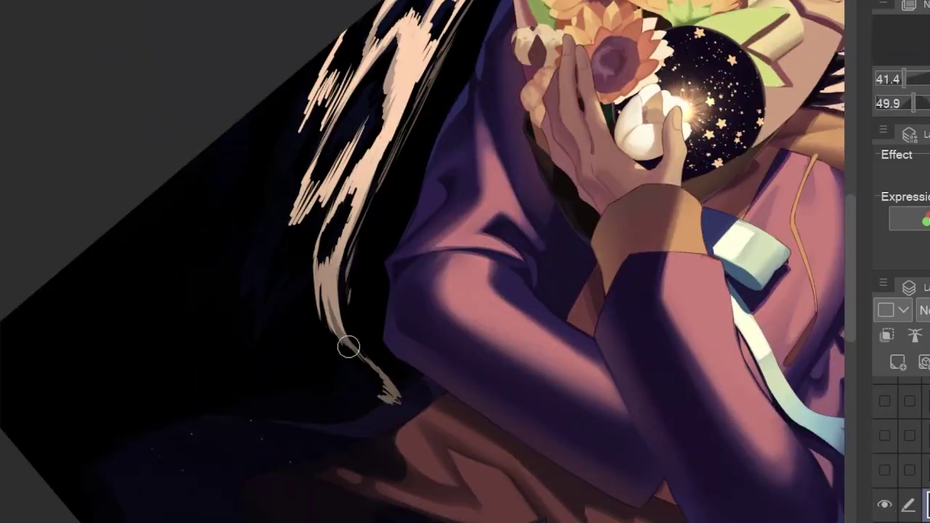
- Curl the tip of the cream fur beneath the elbow and add thin strands along the canvas edge
key("h")
key("h")
scroll(370, 386, "down", 2)
left_click_drag(370, 386, 376, 350)
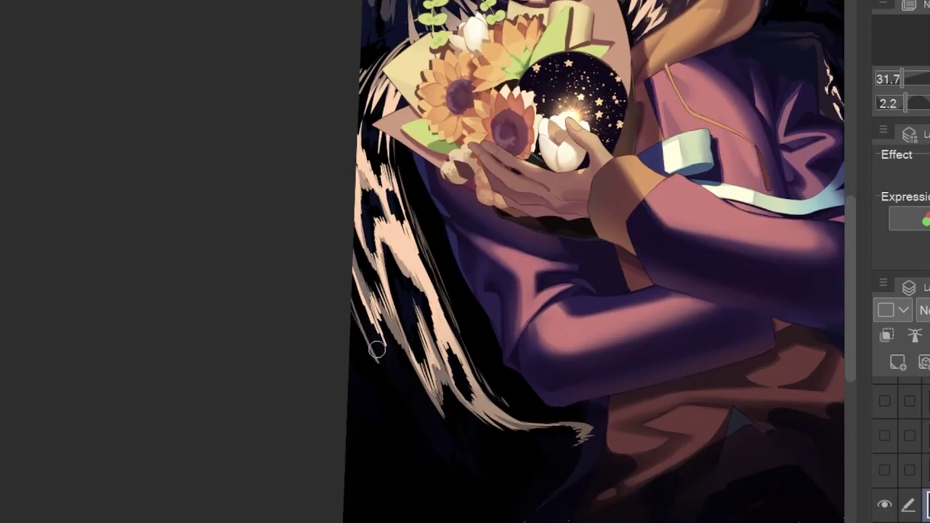
key("h")
scroll(512, 341, "down", 1)
scroll(442, 432, "up", 1)
key("h")
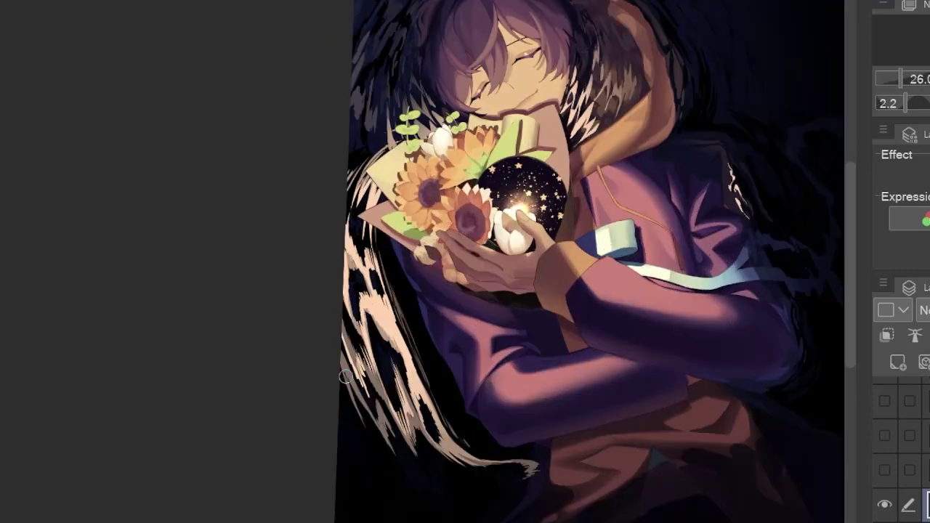
- Place a circular ruler around the upper figure and reshape the lower cream fur with feathered strands along its curve
scroll(645, 186, "down", 3)
key("h")
scroll(645, 186, "up", 1)
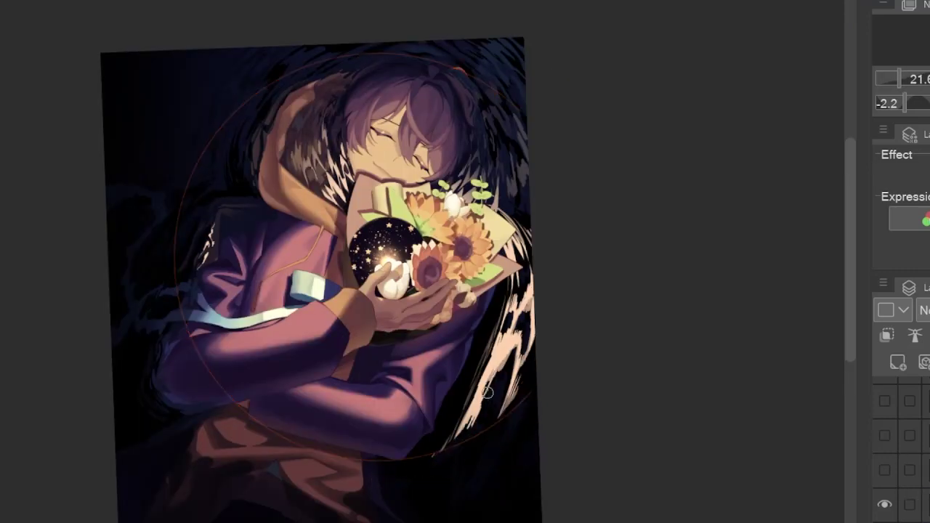
scroll(474, 307, "up", 3)
scroll(473, 394, "down", 1)
scroll(473, 394, "down", 1)
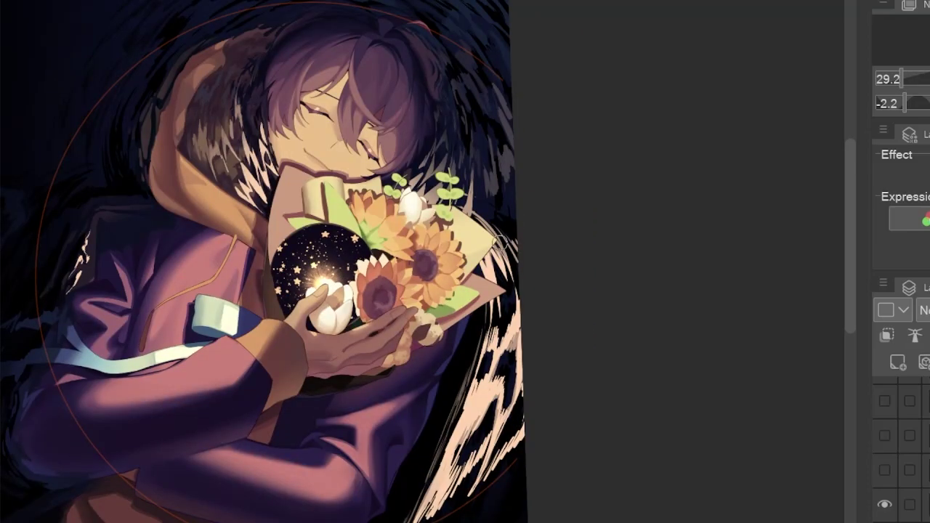
scroll(445, 354, "up", 1)
left_click_drag(444, 354, 412, 390)
scroll(590, 305, "down", 2)
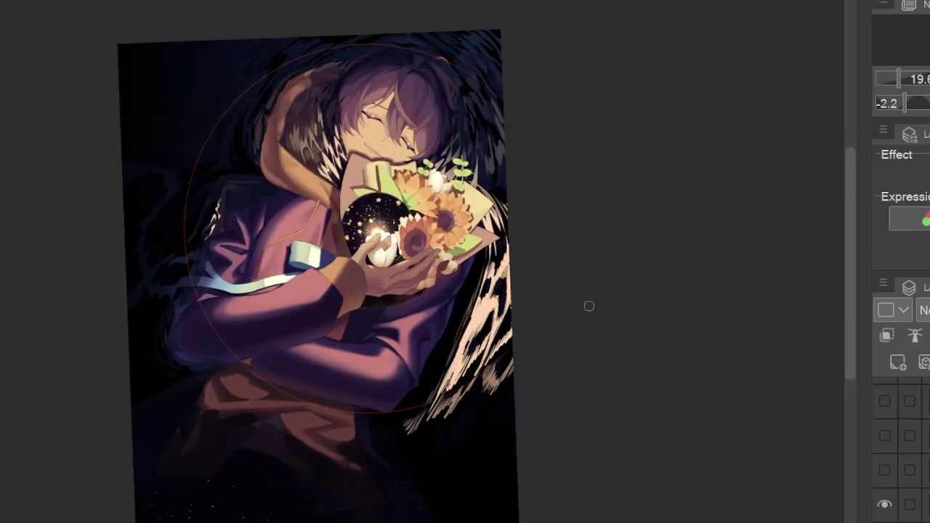
- Add fine strands to the cream fur's lower tip, sweeping in toward the figure's waist
left_click_drag(589, 305, 821, 376)
scroll(446, 421, "up", 1)
key("h")
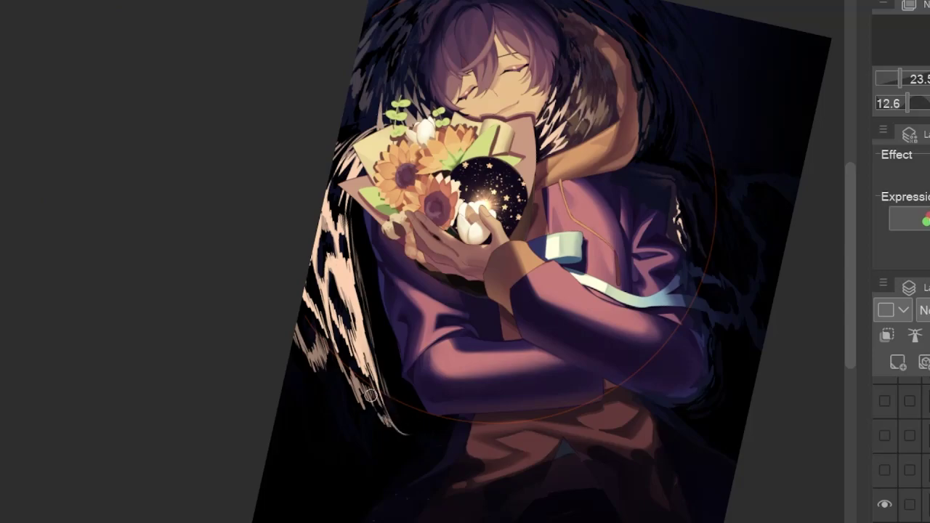
scroll(371, 395, "up", 2)
scroll(380, 432, "up", 1)
scroll(334, 421, "down", 3)
key("h")
left_click_drag(658, 97, 670, 260)
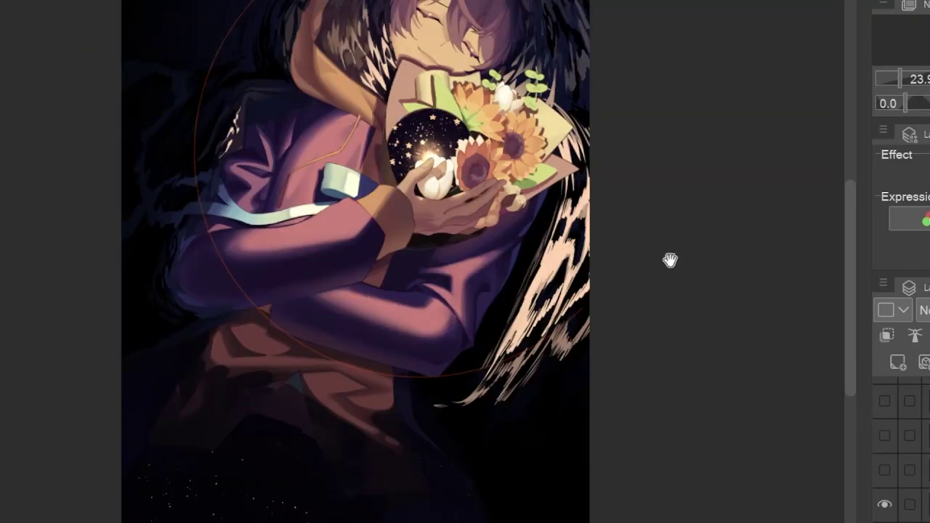
- Paint loose, faint cream wisps in the dark background below the main fur strands
scroll(670, 260, "up", 1)
key("h")
key("h")
scroll(627, 349, "down", 1)
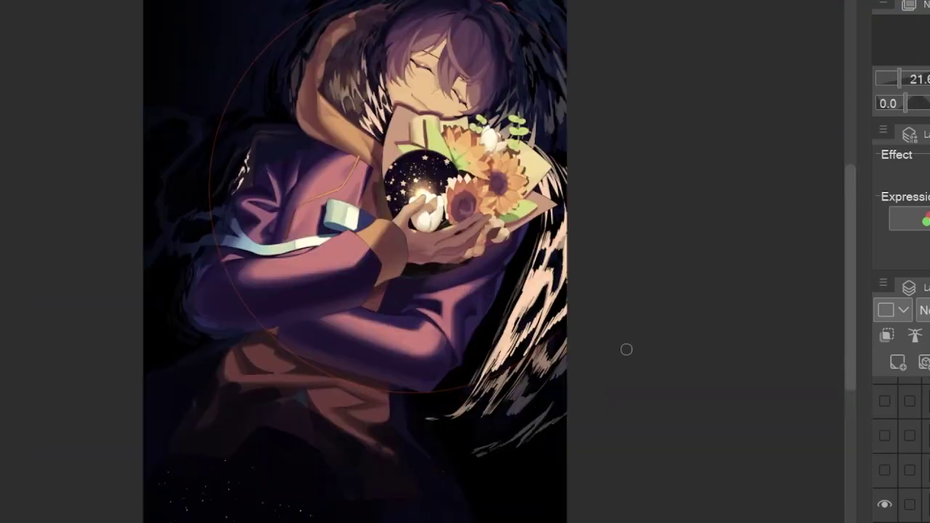
- Take the cream fur tufts in the hood and beside the sleeve out of view
left_click_drag(626, 349, 667, 312)
scroll(450, 415, "up", 2)
scroll(461, 432, "down", 1)
left_click_drag(461, 432, 610, 520)
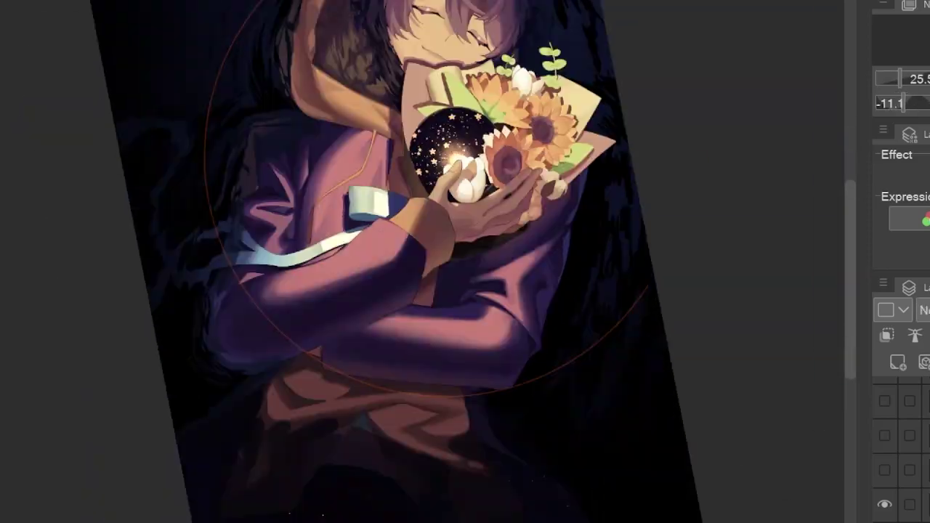
- Sample the shirt's tones and paint dark shadows over its lower folds and the small teal triangle
scroll(484, 241, "up", 3)
left_click_drag(484, 241, 509, 312)
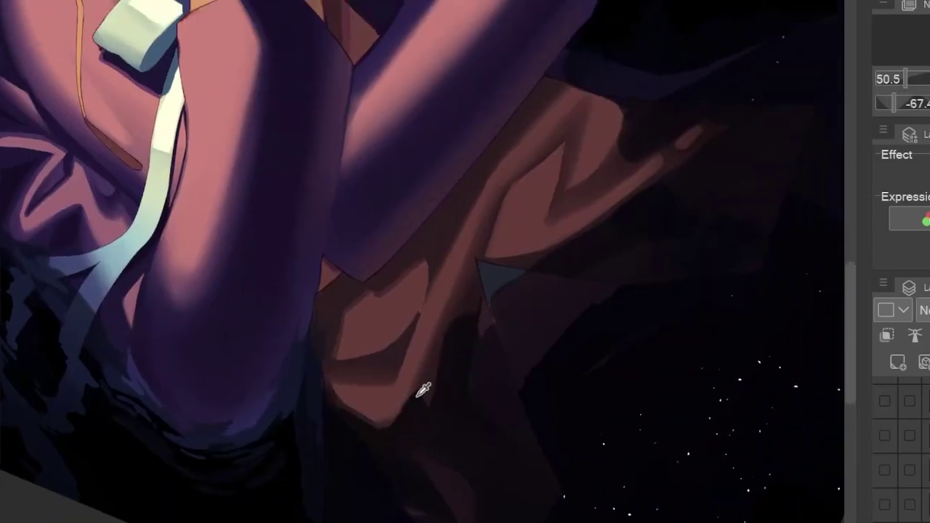
scroll(423, 390, "down", 3)
scroll(392, 441, "up", 4)
left_click_drag(393, 442, 409, 270)
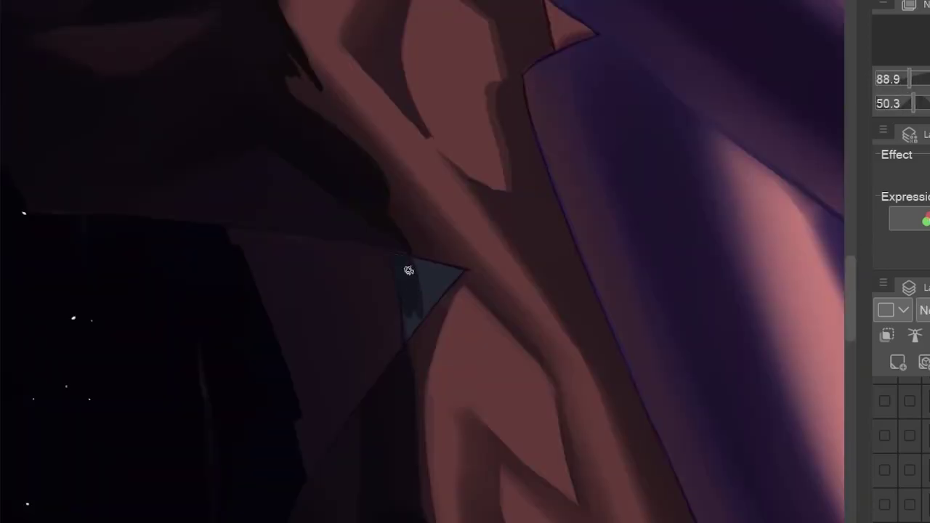
- Paint dark tones over the area below the shirt and around the small teal triangle to blend it into the background
scroll(409, 270, "down", 3)
scroll(380, 326, "up", 1)
left_click_drag(380, 326, 210, 274)
scroll(420, 331, "down", 2)
scroll(210, 274, "up", 2)
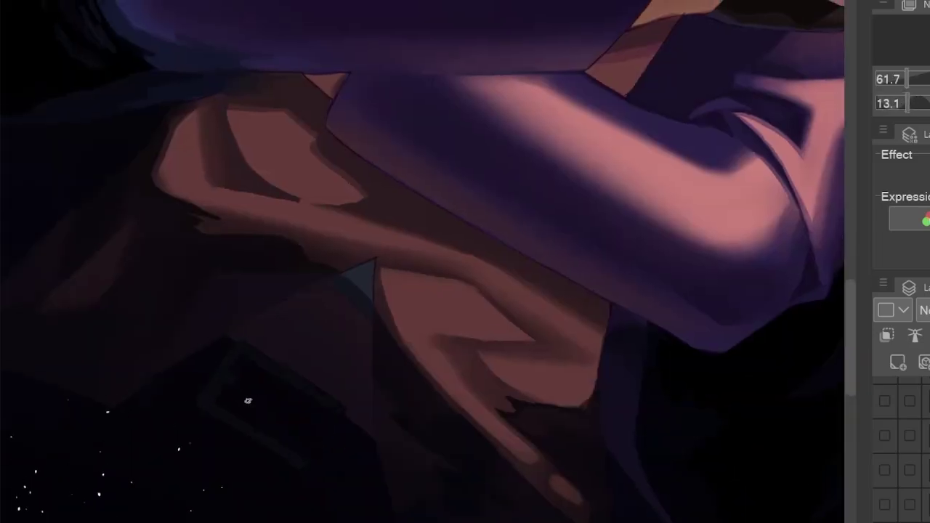
scroll(245, 399, "down", 1)
left_click_drag(245, 399, 374, 301)
scroll(343, 310, "up", 1)
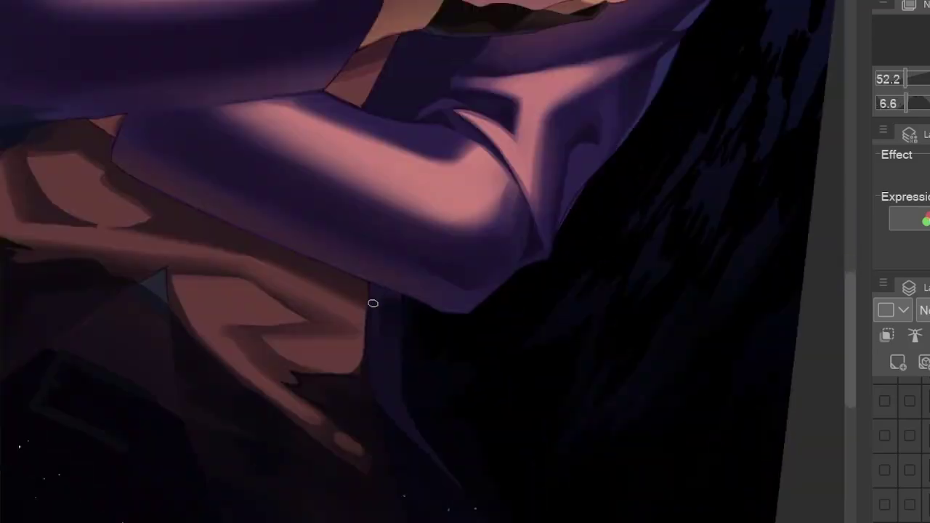
scroll(517, 322, "down", 4)
left_click_drag(598, 222, 638, 416)
- Rough in small cream tufts in the hood's dark fur lining, working down beside the character's cheek
key("h")
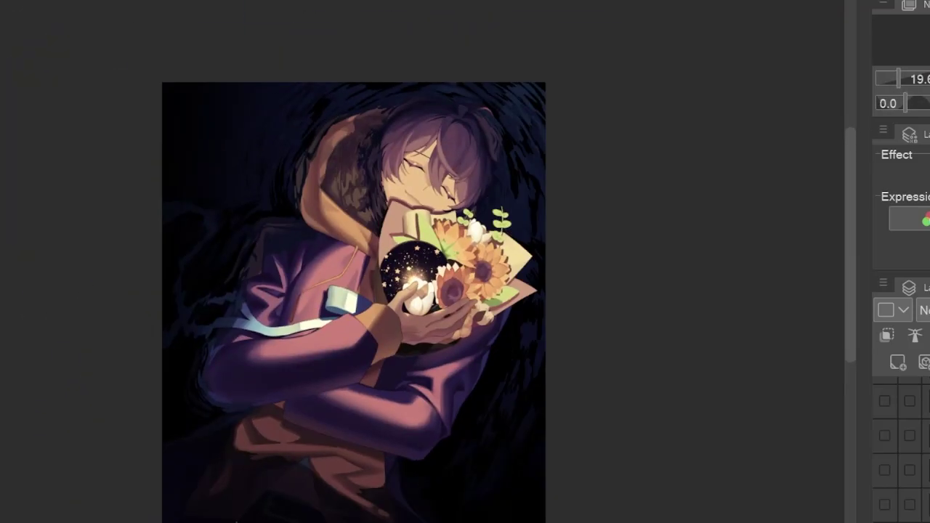
scroll(465, 291, "up", 3)
scroll(298, 329, "up", 1)
key("h")
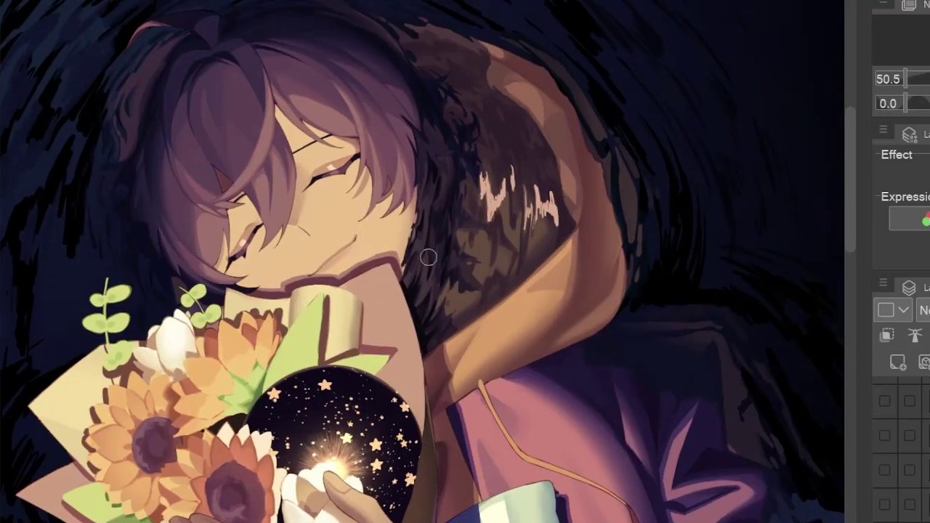
key("h")
scroll(426, 255, "down", 3)
scroll(465, 291, "up", 3)
key("h")
scroll(513, 206, "down", 6)
scroll(513, 207, "up", 3)
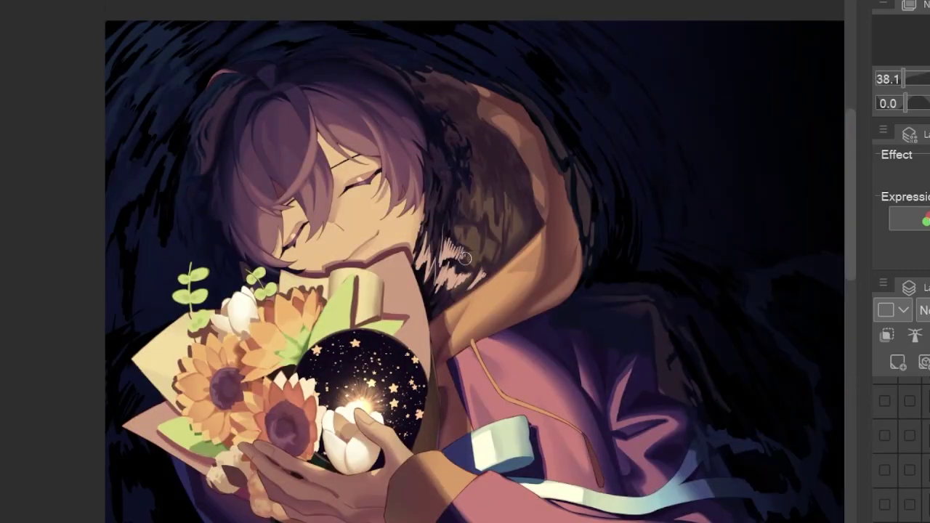
- Extend the cream tufts up through the hood lining, with matching strands beside the sleeve and behind the bouquet
key("h")
scroll(436, 240, "down", 2)
scroll(398, 261, "up", 2)
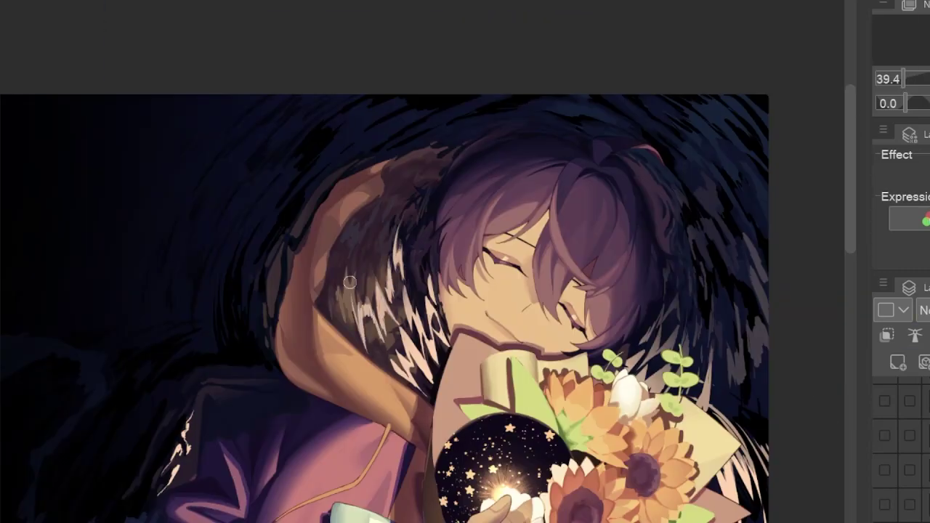
key("h")
key("h")
- Add muted mauve strands around the outer side of the hair and take the fur strokes out of view
scroll(523, 240, "down", 3)
scroll(333, 222, "up", 6)
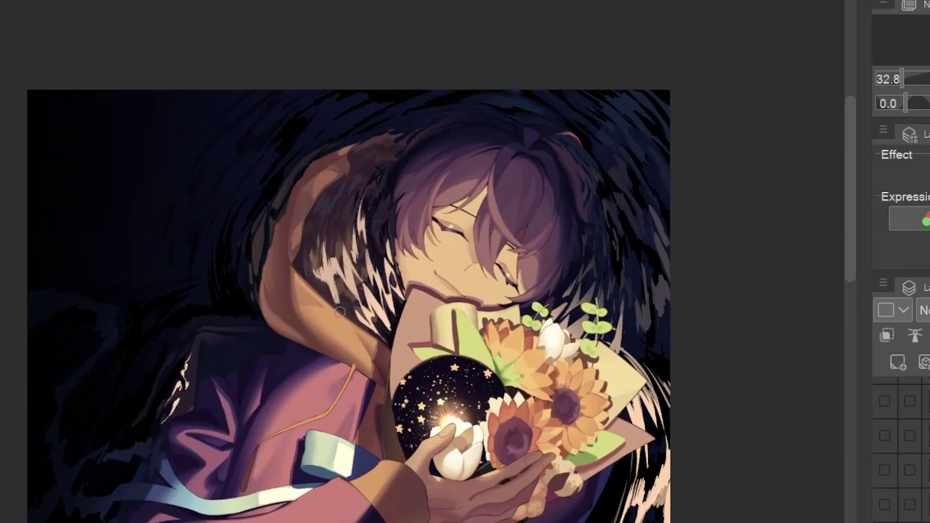
scroll(334, 222, "down", 4)
key("h")
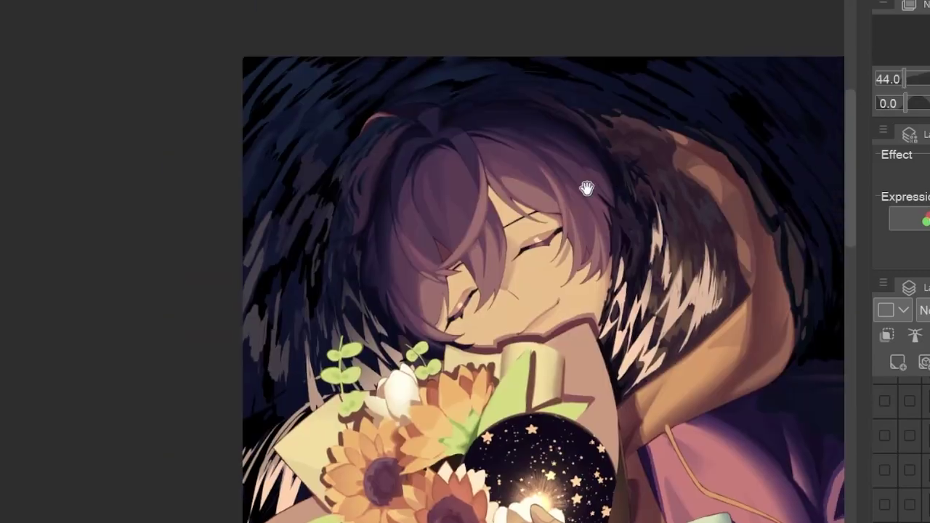
scroll(375, 318, "down", 4)
key("h")
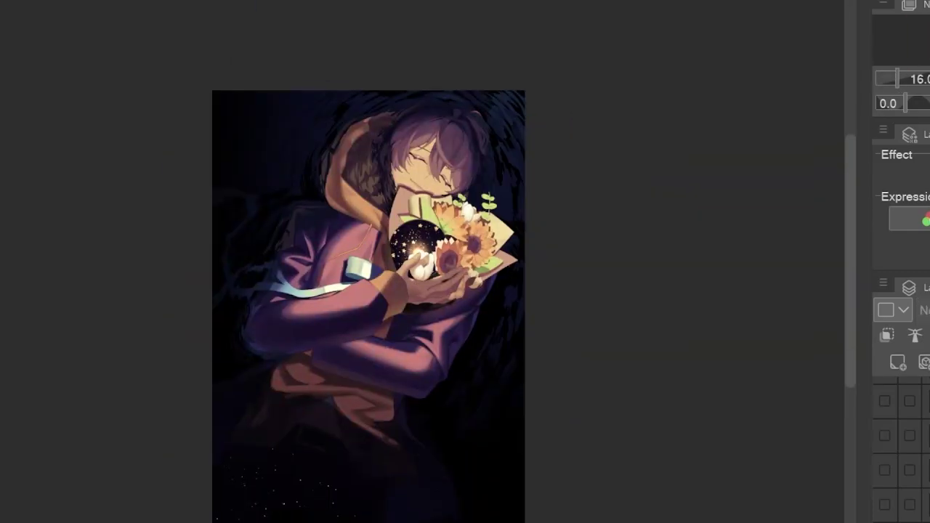
- Refine the purple sleeve's folds above the teal ribbon with sampled purple and pink tones
key("h")
scroll(462, 228, "up", 6)
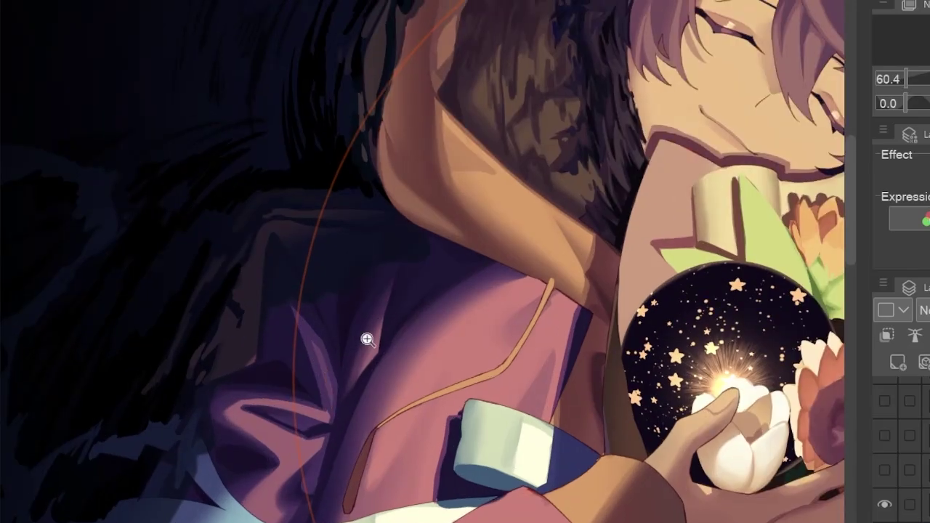
left_click_drag(368, 336, 427, 334)
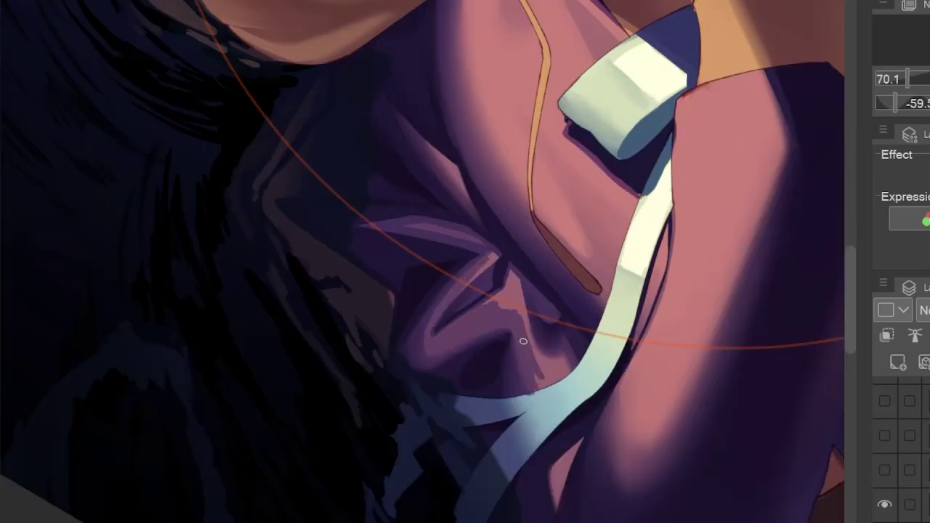
key("h")
scroll(523, 341, "up", 2)
scroll(290, 318, "down", 2)
key("h")
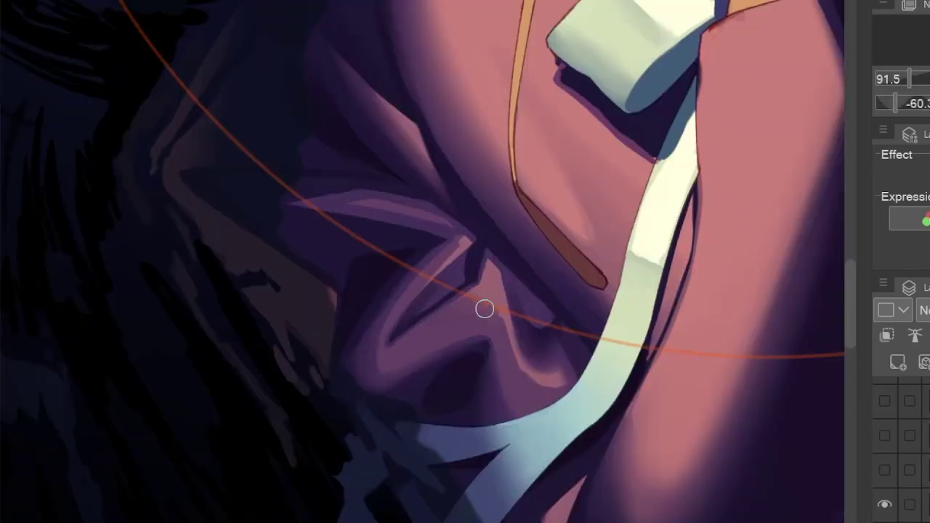
scroll(485, 309, "down", 5)
key("h")
key("h")
scroll(336, 439, "up", 3)
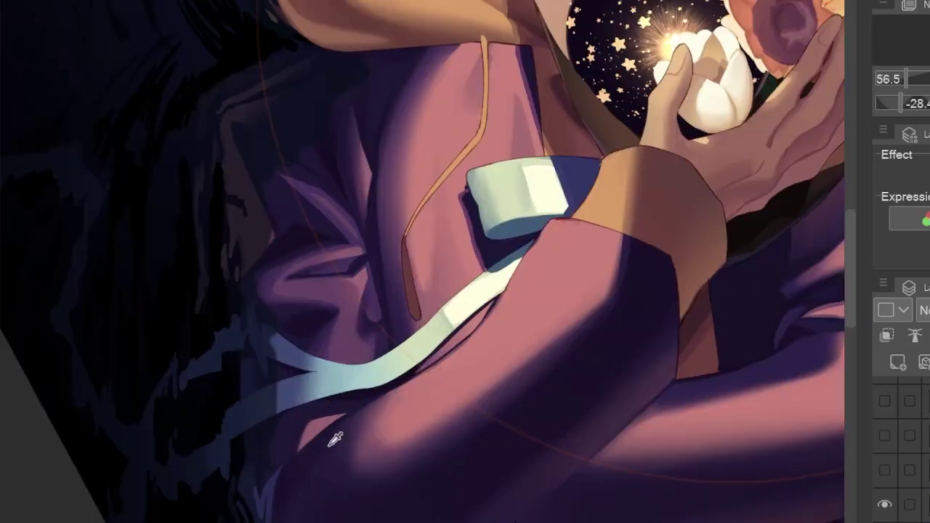
- Select the forearm's shaded area and softly blend its dark purple shadow into the pink highlight
left_click_drag(336, 439, 519, 369)
left_click(120, 2)
left_click(137, 225)
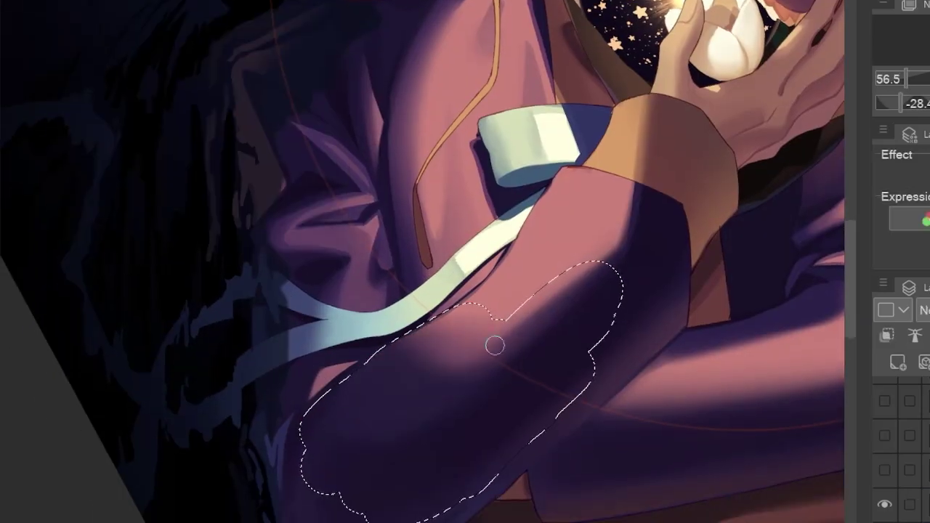
scroll(495, 345, "down", 3)
key("h")
scroll(404, 442, "up", 3)
key("h")
scroll(453, 262, "up", 2)
scroll(453, 262, "down", 5)
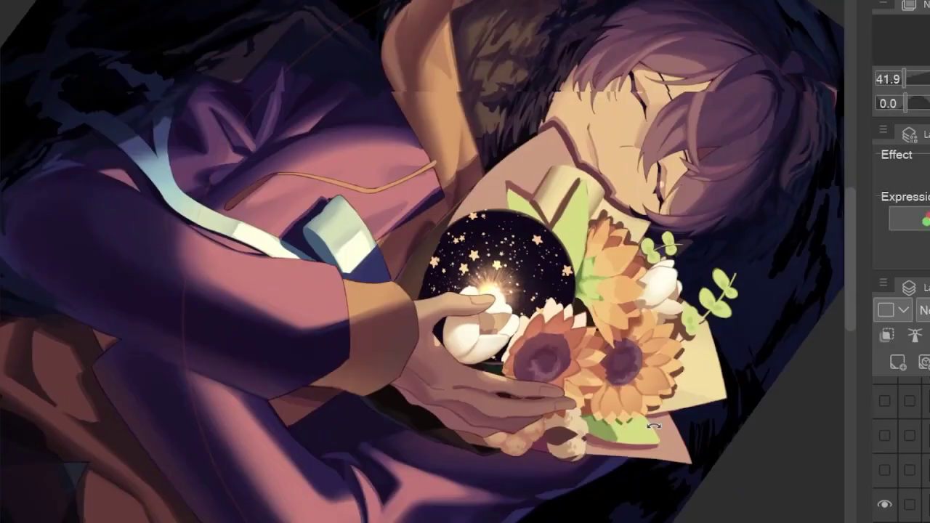
left_click_drag(653, 425, 567, 489)
left_click_drag(170, 324, 134, 210)
scroll(197, 380, "down", 3)
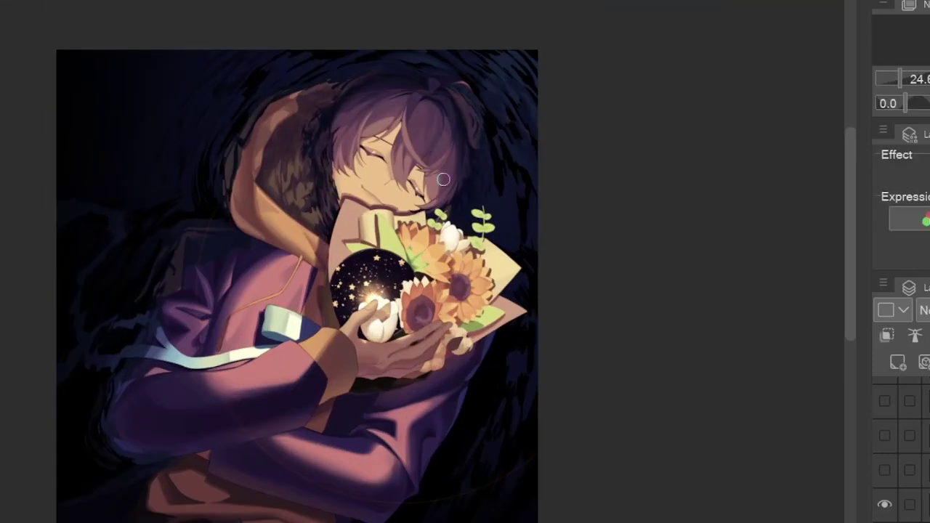
- Sample the orange hood's tones and refine the shading along its folds down to the collar
scroll(421, 276, "up", 4)
scroll(247, 254, "up", 4)
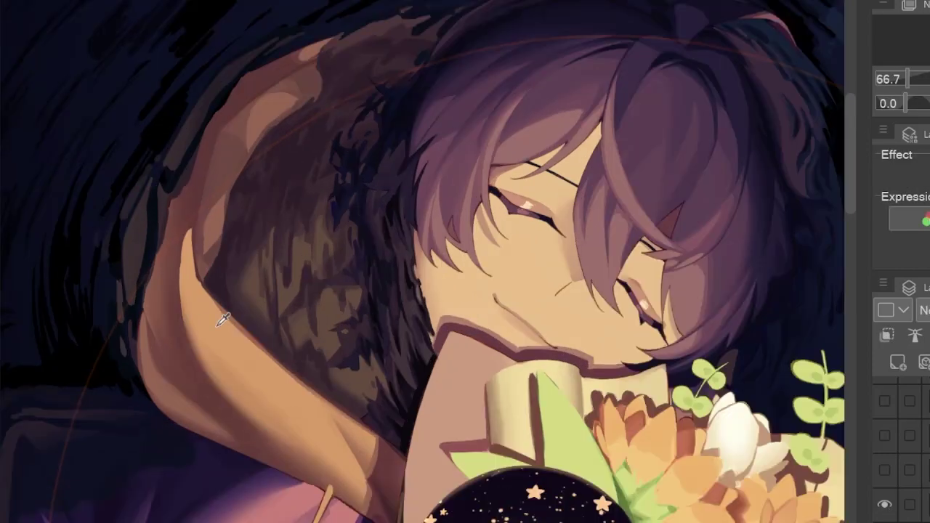
key("h")
scroll(609, 237, "down", 1)
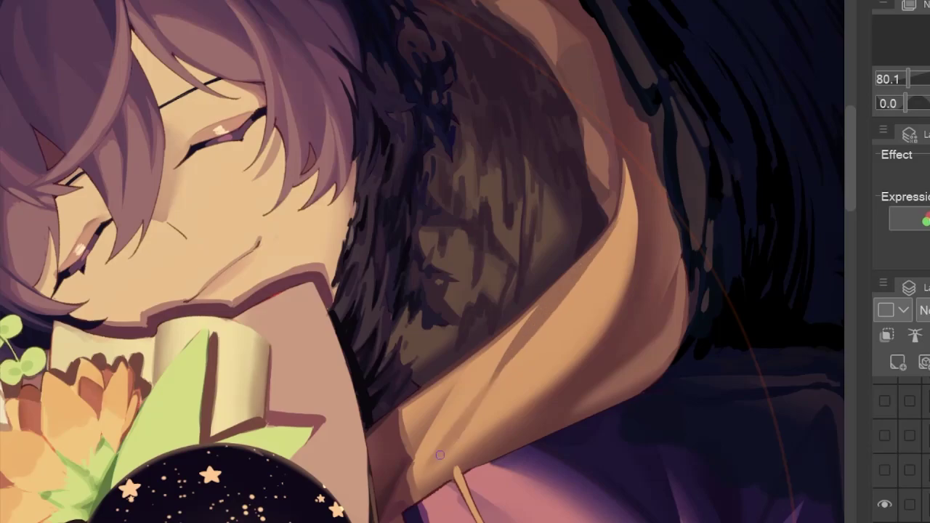
key("h")
- Show the cream fur strokes temporarily and paint dark leaf-shaped shadows beside the bouquet's eucalyptus sprig
scroll(440, 455, "down", 5)
scroll(439, 454, "up", 2)
scroll(440, 455, "down", 2)
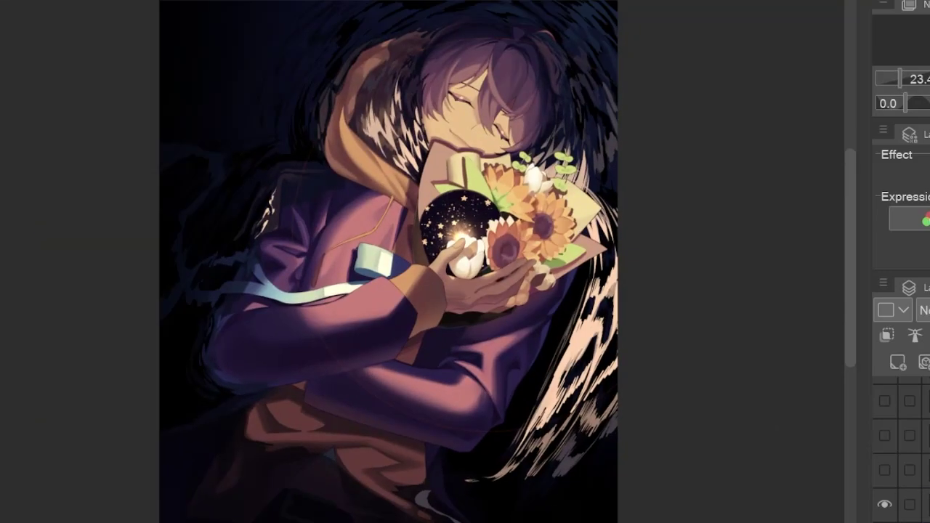
key("h")
scroll(356, 266, "up", 2)
scroll(246, 274, "up", 4)
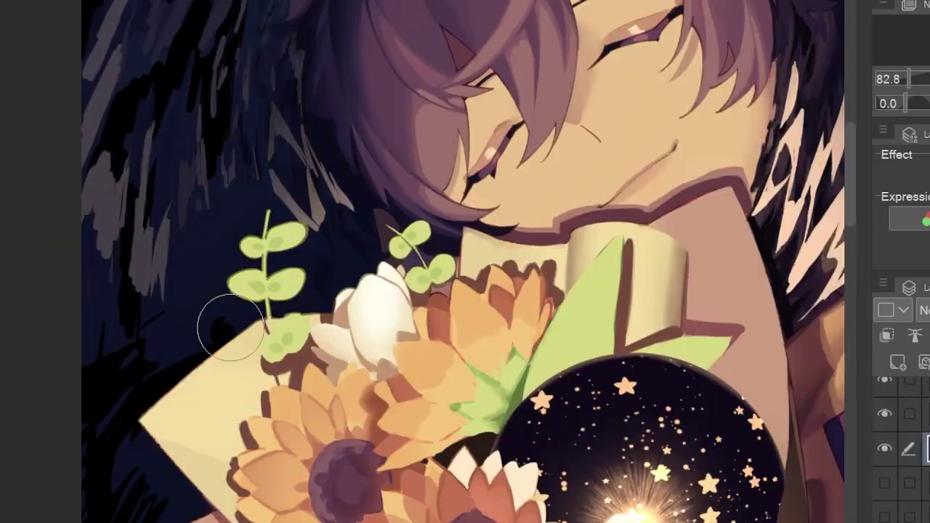
scroll(278, 259, "down", 3)
scroll(228, 158, "up", 1)
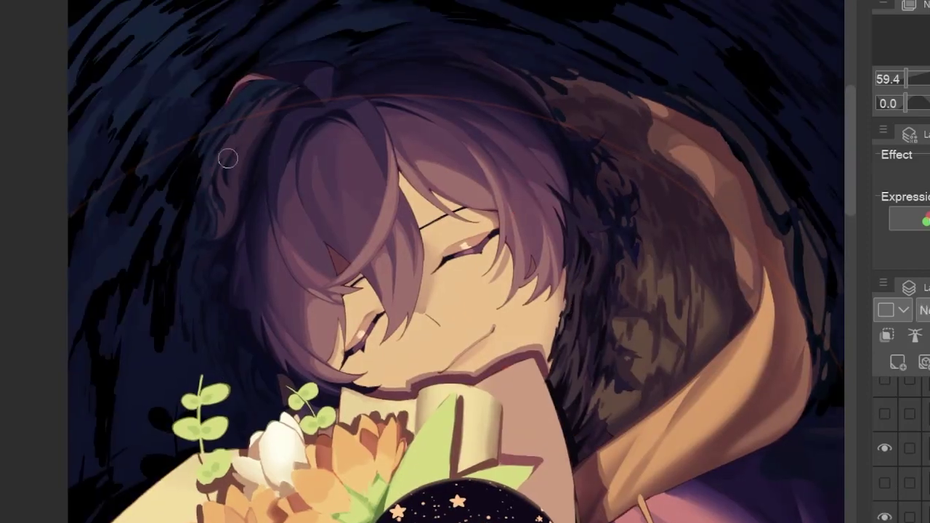
- Paint sweeping black and navy strokes in the background, curving around the hair down to the bouquet
scroll(96, 263, "up", 1)
scroll(62, 334, "down", 1)
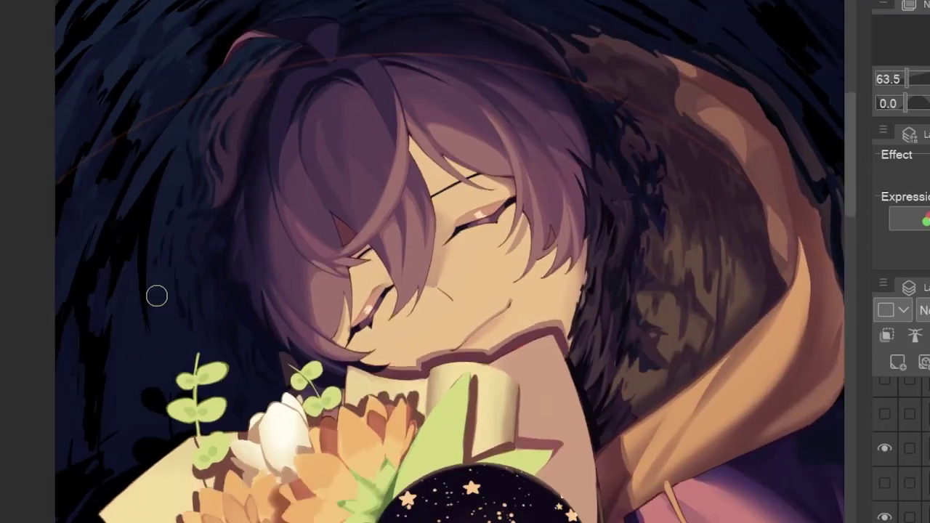
scroll(295, 381, "down", 4)
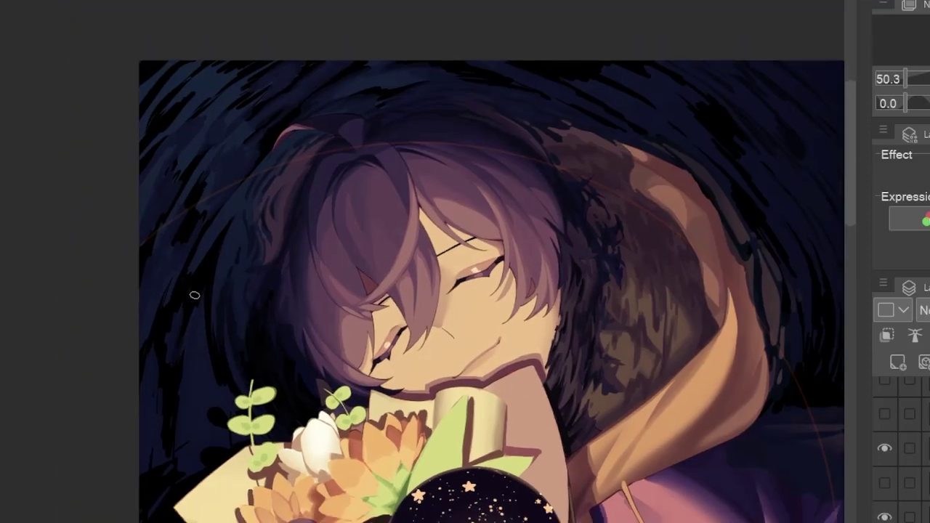
scroll(330, 289, "up", 3)
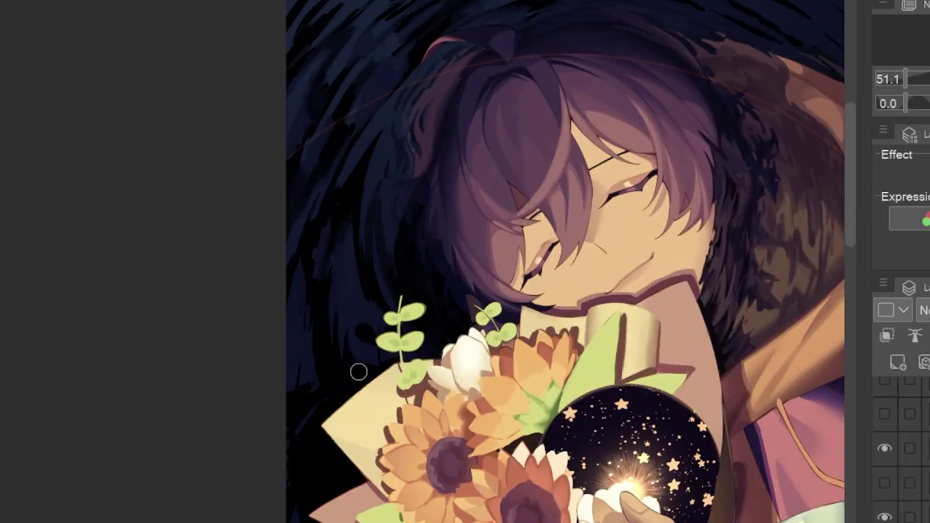
scroll(341, 332, "up", 3)
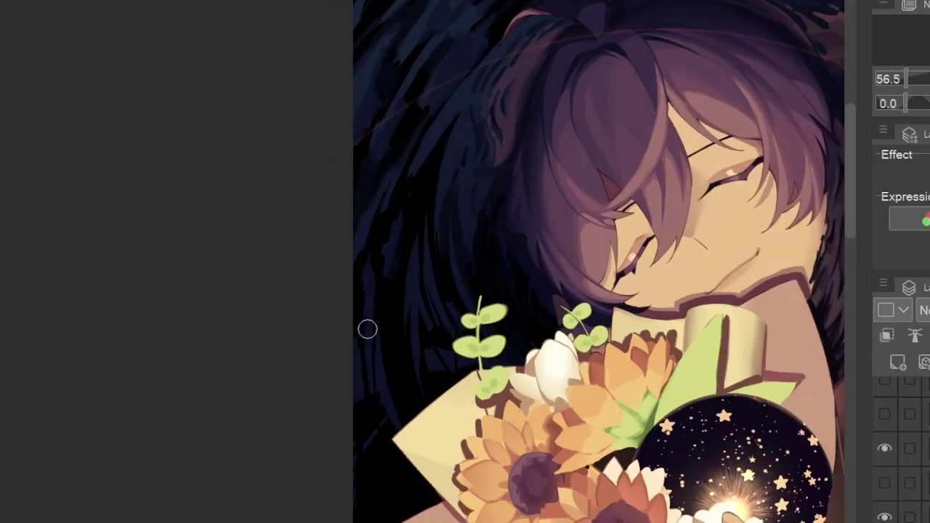
- Break up the hair's outer edge with thin dark swirling strokes and compare the painting at a smaller view
scroll(517, 185, "down", 3)
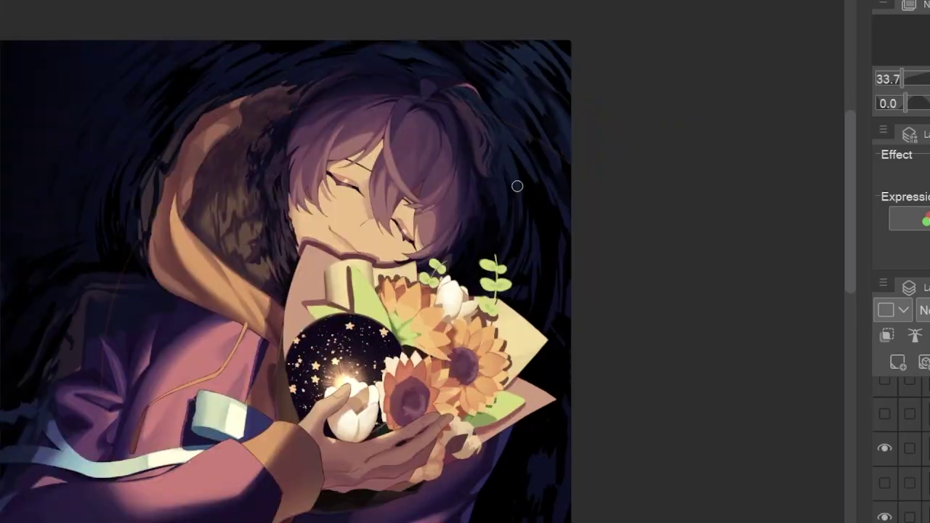
scroll(329, 225, "up", 2)
scroll(390, 145, "down", 3)
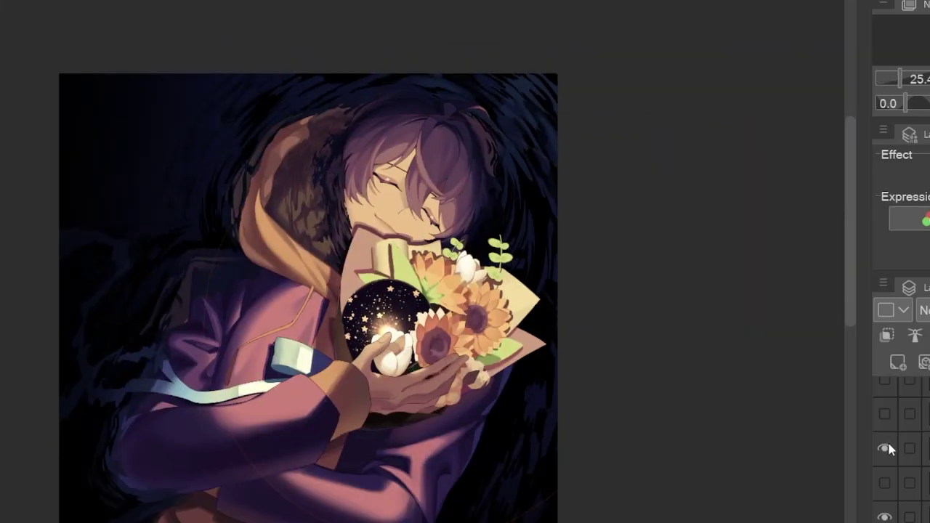
scroll(378, 133, "up", 2)
scroll(336, 146, "down", 3)
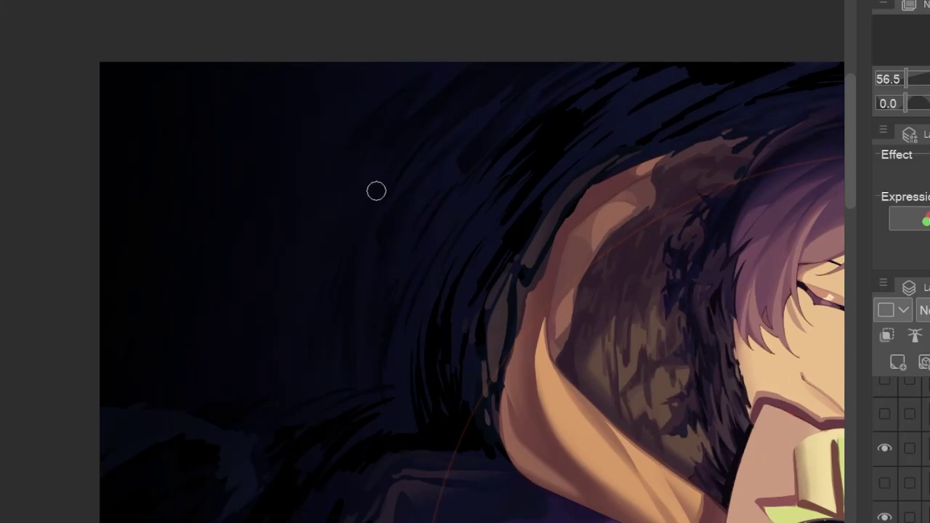
- Extend the swirling navy strokes through the dark background behind the orange hood
left_click_drag(376, 191, 359, 173)
key("ctrl+@")
scroll(428, 249, "down", 5)
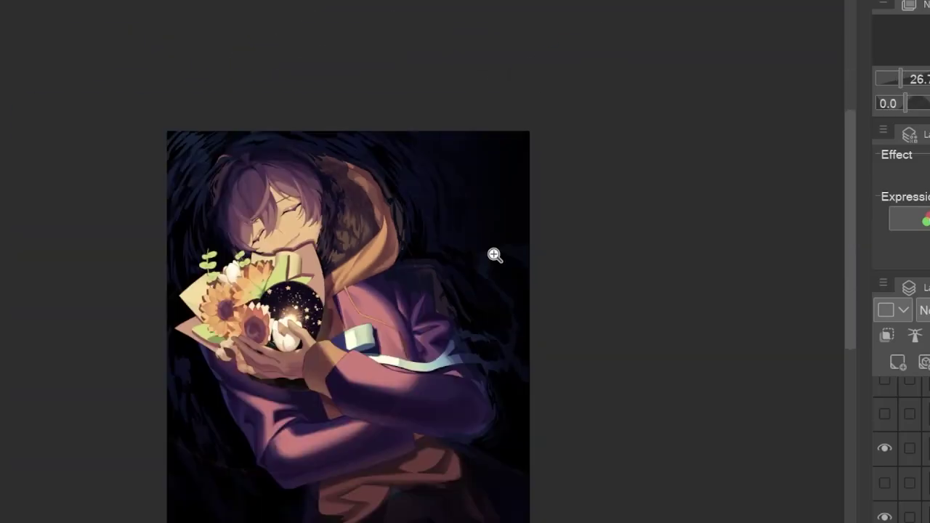
key("h")
scroll(622, 110, "up", 3)
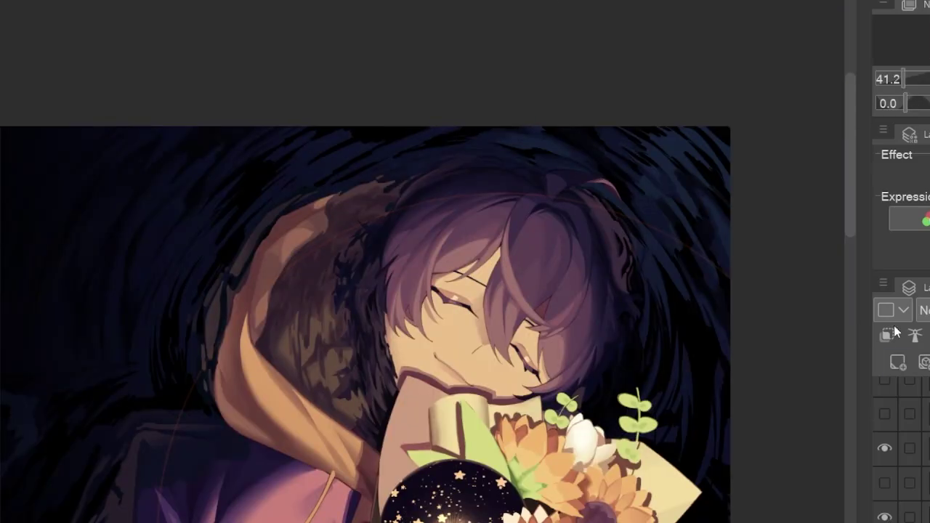
- On a separate layer, block in pale yellow fur highlights in the lower part of the hood lining
left_click(888, 335)
scroll(364, 291, "up", 3)
scroll(364, 290, "down", 5)
scroll(349, 304, "up", 4)
left_click_drag(331, 360, 398, 331)
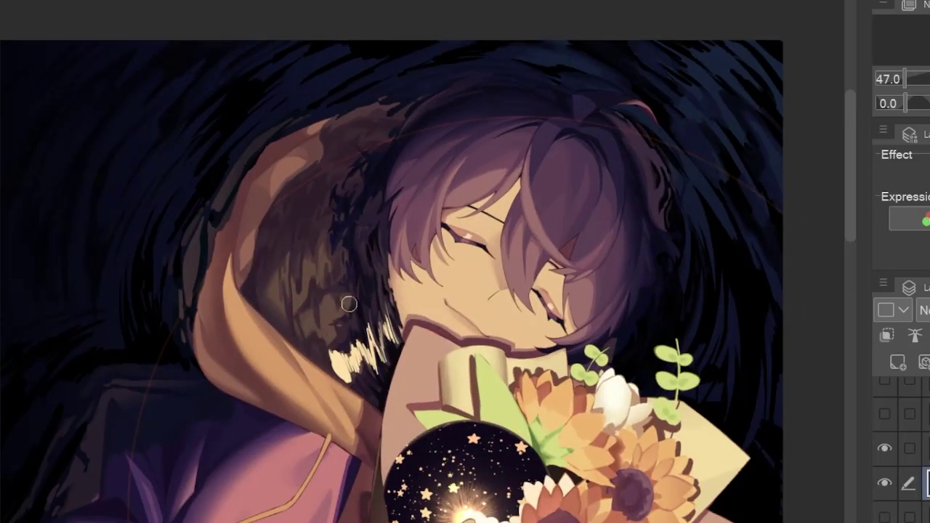
scroll(348, 304, "up", 4)
key("h")
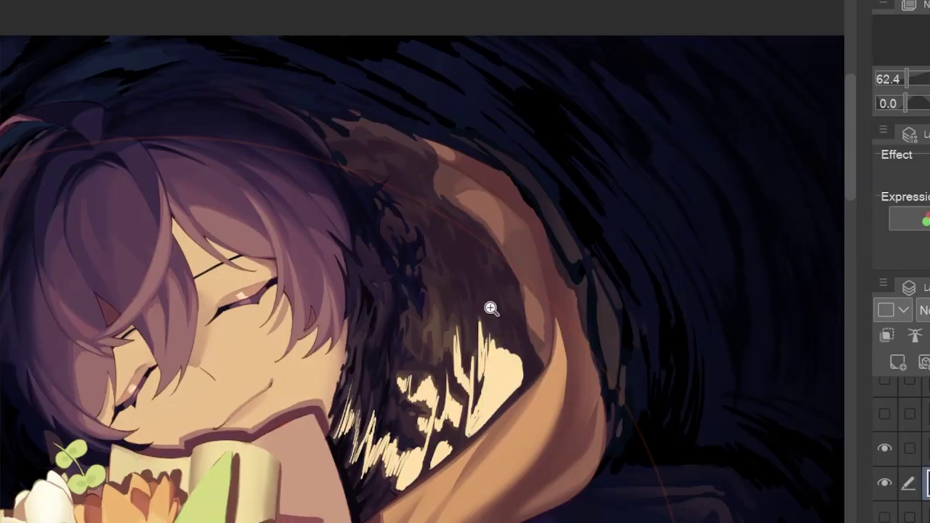
- Add jagged pale yellow tufts higher in the hood lining above the first fur highlights
key("h")
scroll(420, 312, "down", 1)
key("h")
scroll(419, 311, "up", 2)
scroll(407, 316, "up", 2)
key("h")
scroll(403, 318, "down", 3)
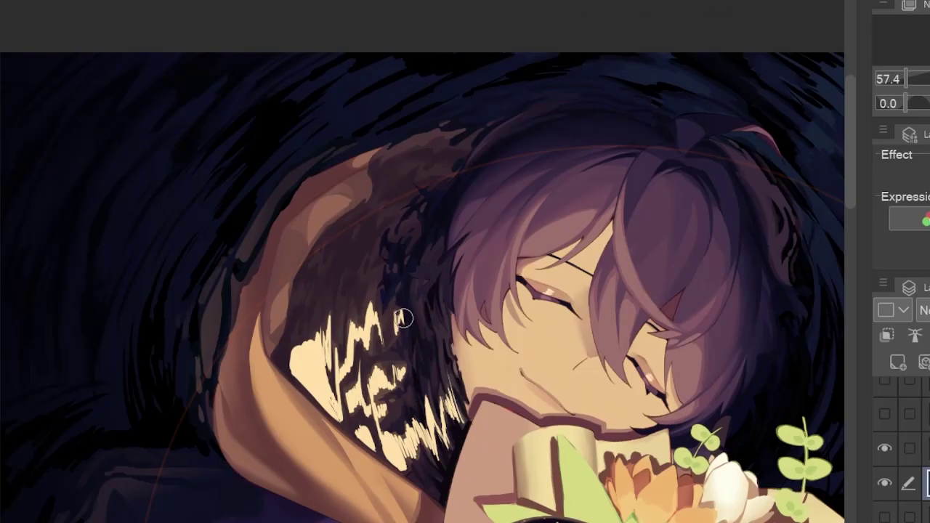
- Paint pale yellow fur strokes beside the face and hair, and add taller tufts along the outer edge of the hood lining
scroll(445, 333, "up", 1)
key("h")
scroll(423, 288, "up", 2)
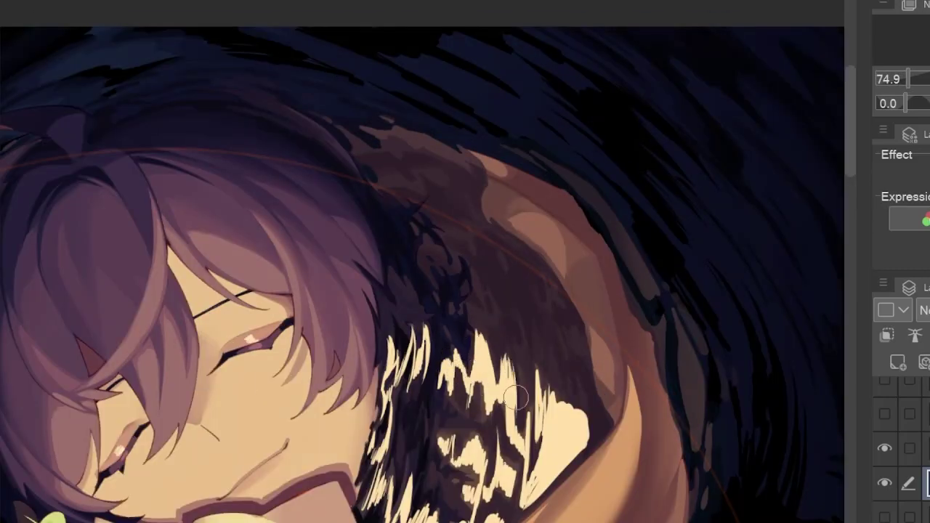
scroll(516, 396, "down", 2)
key("h")
scroll(372, 367, "up", 1)
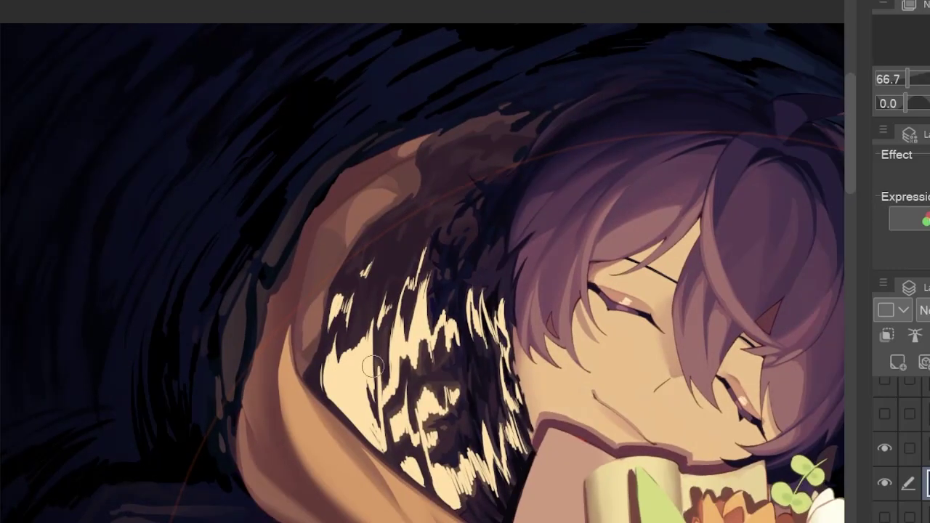
- Add thin pale flecks higher in the hood lining and shade the outer fur highlights with a soft darker tone
key("h")
scroll(372, 367, "down", 2)
scroll(372, 367, "up", 1)
scroll(372, 349, "down", 4)
key("h")
scroll(377, 270, "up", 4)
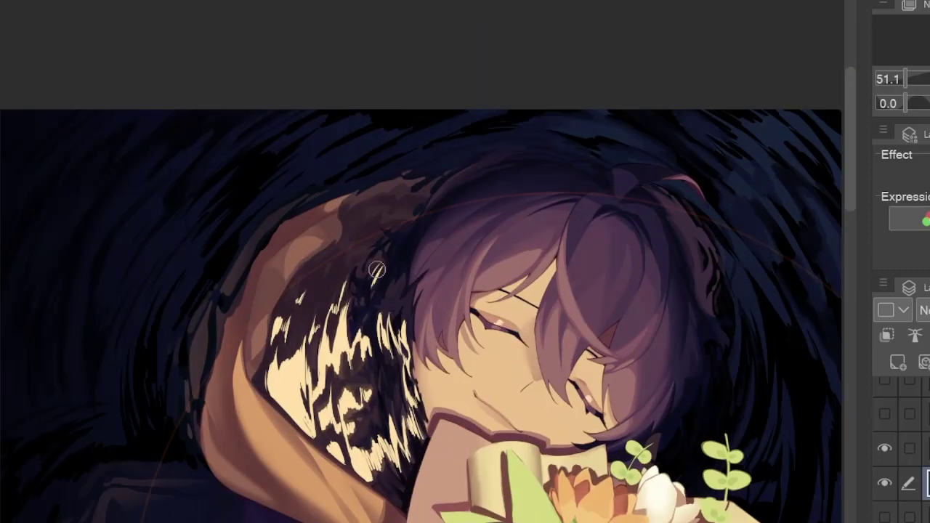
scroll(377, 270, "down", 4)
scroll(690, 114, "up", 1)
- Paint long tapered pale yellow strokes in the dark background on the bouquet side of the hair
scroll(456, 277, "up", 3)
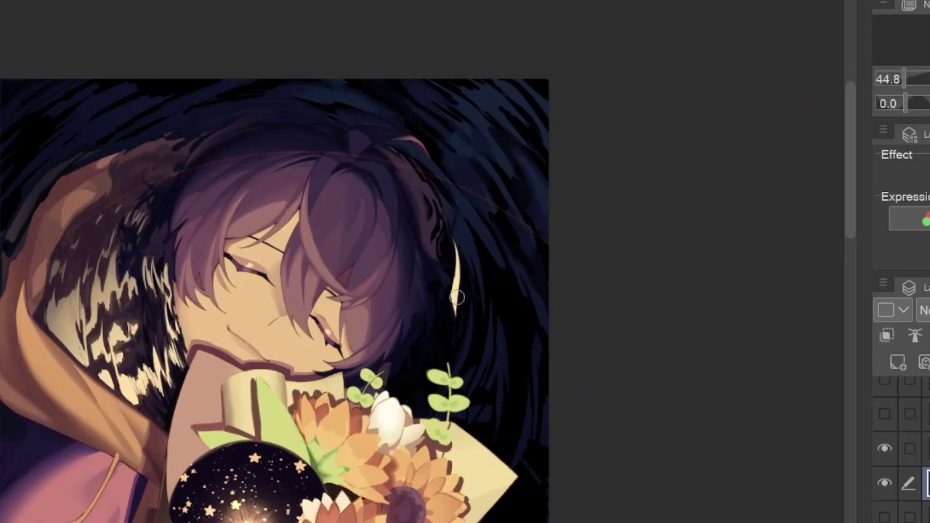
scroll(456, 297, "down", 1)
scroll(465, 284, "up", 2)
scroll(471, 270, "up", 2)
left_click_drag(423, 240, 401, 323)
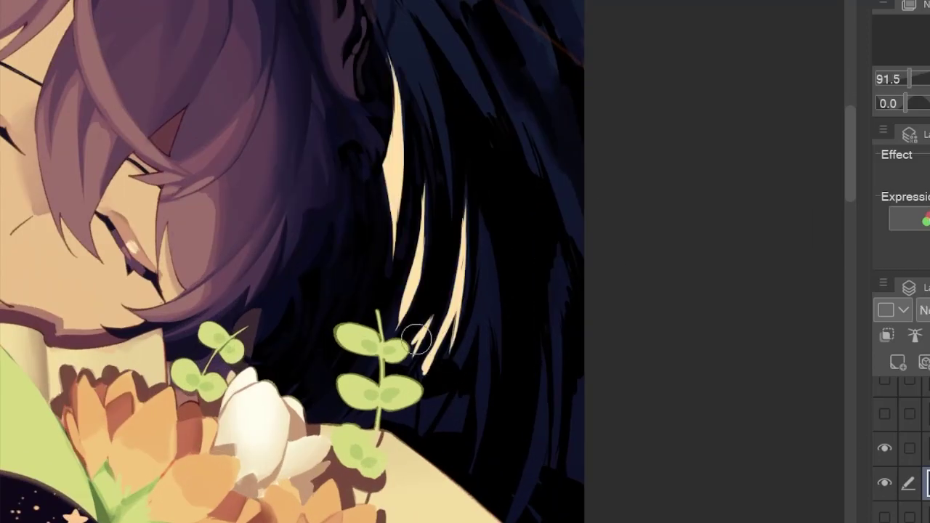
scroll(415, 337, "down", 2)
key("h")
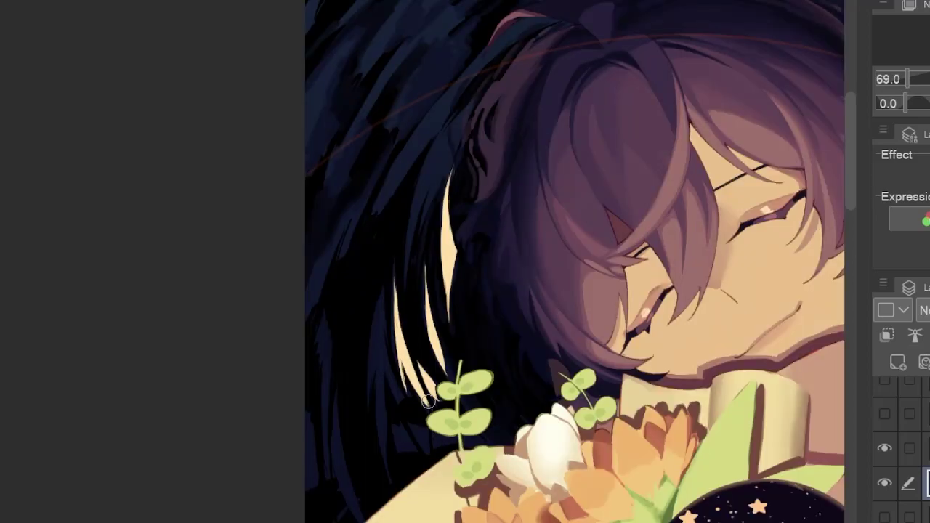
- Extend the pale background strokes down toward the bouquet wrapper in jagged points and hide their layer for comparison
scroll(393, 323, "up", 1)
key("h")
key("h")
left_click_drag(369, 312, 362, 346)
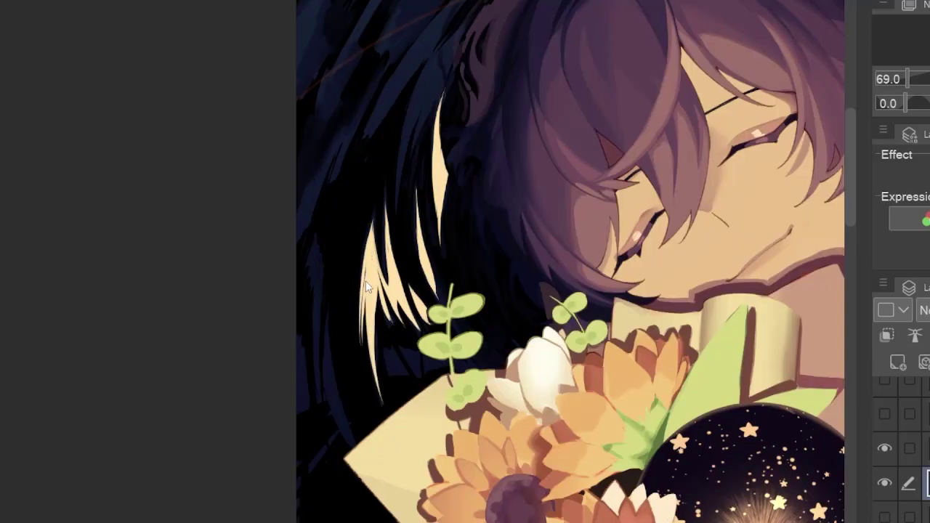
key("h")
scroll(456, 333, "up", 1)
scroll(463, 300, "down", 2)
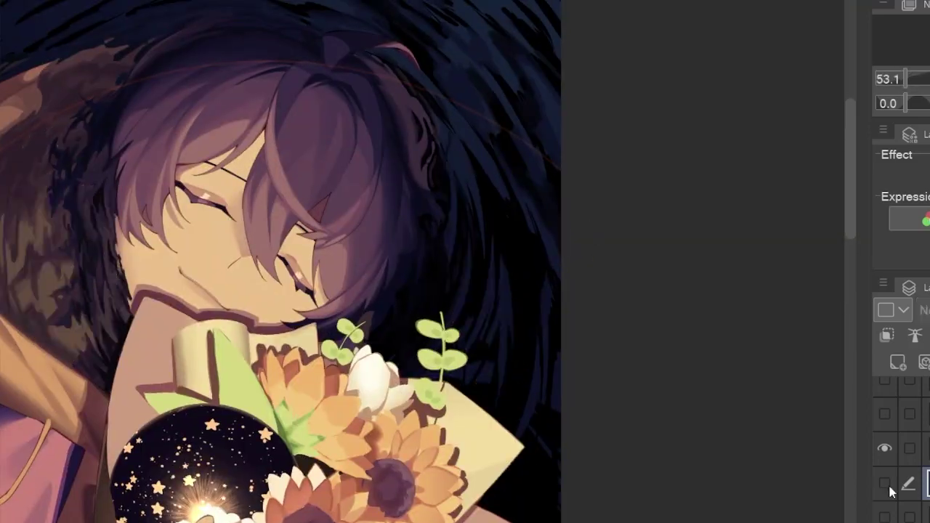
- Show the pale stroke layer again and paint spiky pale yellow strokes rising behind the white flower beneath the hair
scroll(665, 293, "up", 5)
scroll(507, 288, "down", 1)
scroll(466, 361, "down", 3)
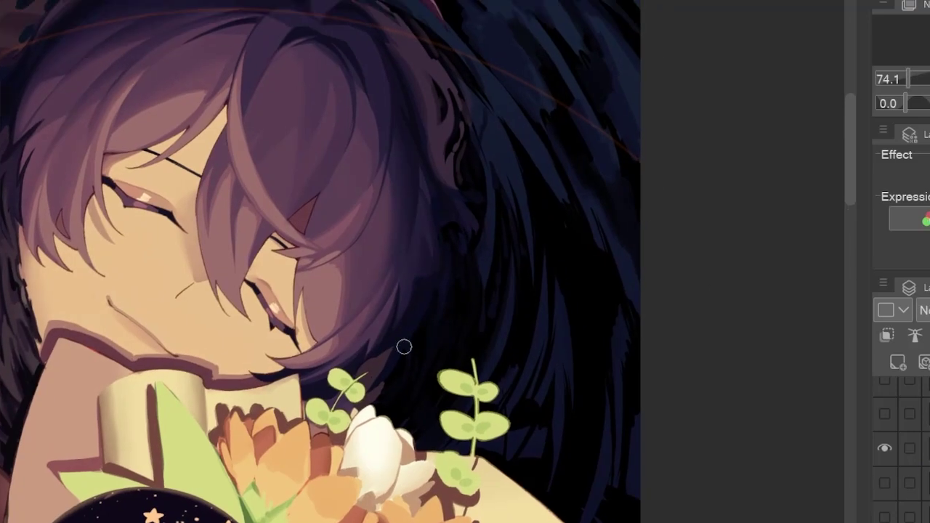
scroll(403, 346, "up", 1)
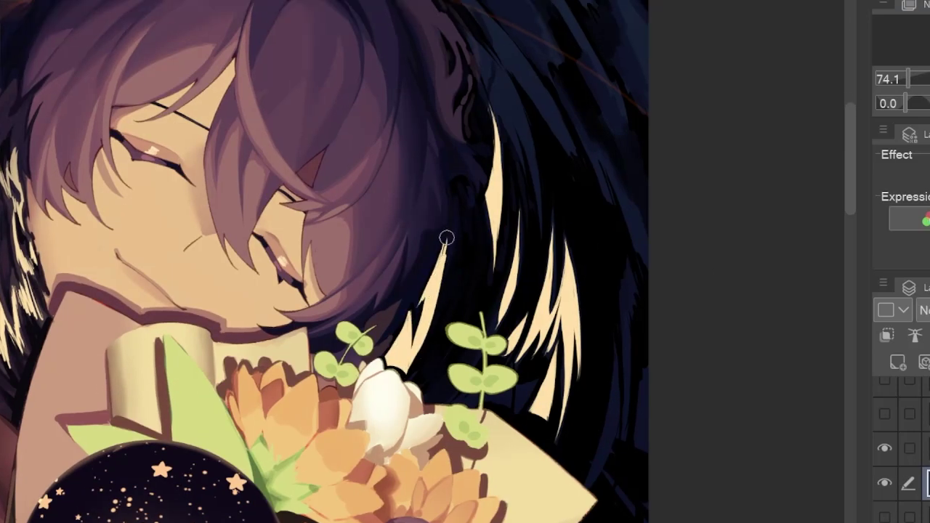
scroll(446, 240, "up", 1)
scroll(494, 211, "down", 3)
- Fill pale yellow between the white flower and the leafy sprig, leaving a dark outline around the petals
key("h")
scroll(518, 199, "up", 2)
left_click_drag(519, 199, 527, 286)
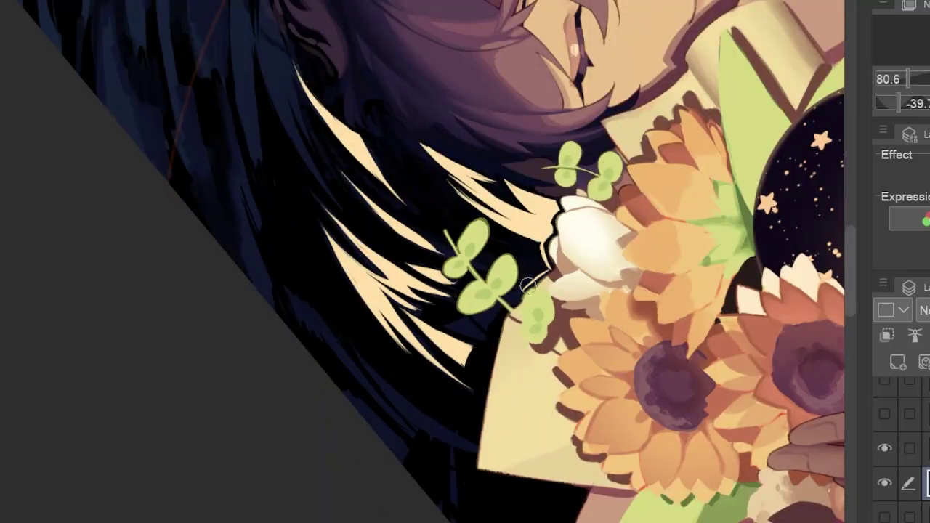
key("ctrl+shift+r")
scroll(425, 314, "down", 1)
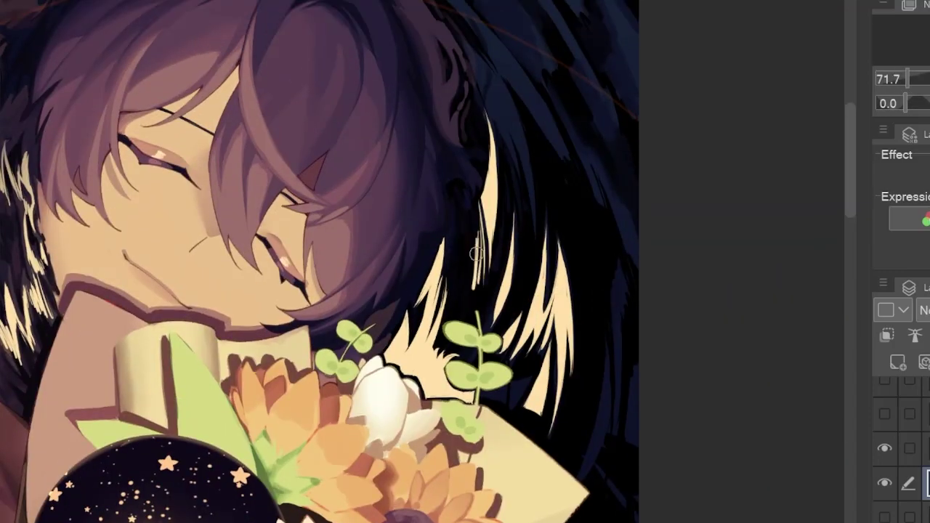
- Connect the pale strokes behind the leafy sprig with thin feathery streaks running up beside the hair
key("h")
scroll(405, 239, "up", 1)
scroll(405, 233, "down", 3)
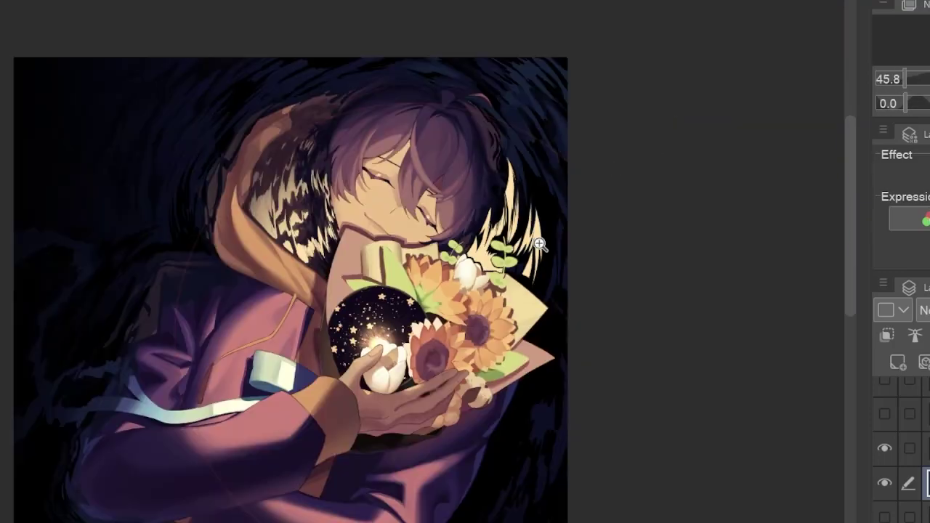
key("h")
scroll(404, 361, "up", 3)
scroll(405, 362, "up", 1)
scroll(405, 361, "down", 3)
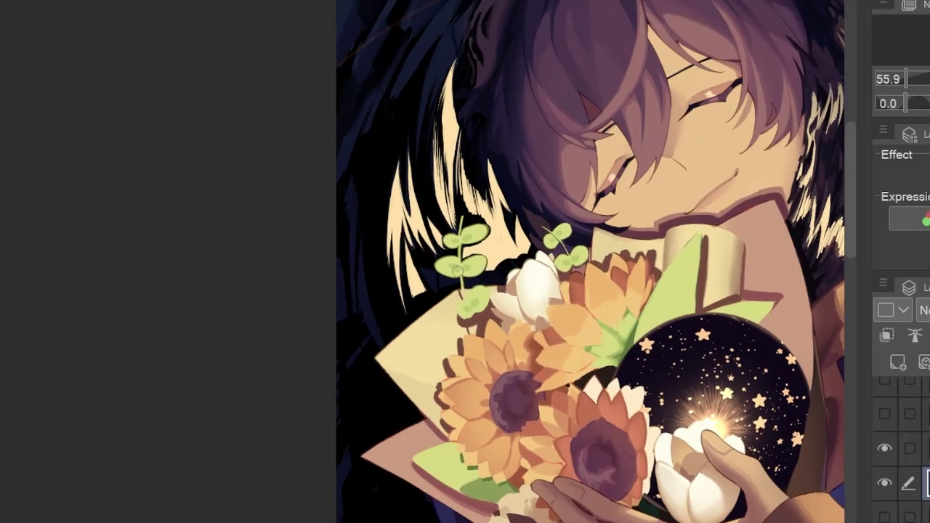
- Fill the gaps behind the leafy sprig and above the wrapper into one solid pale yellow area
scroll(399, 286, "up", 2)
scroll(442, 345, "down", 3)
key("h")
scroll(413, 255, "up", 2)
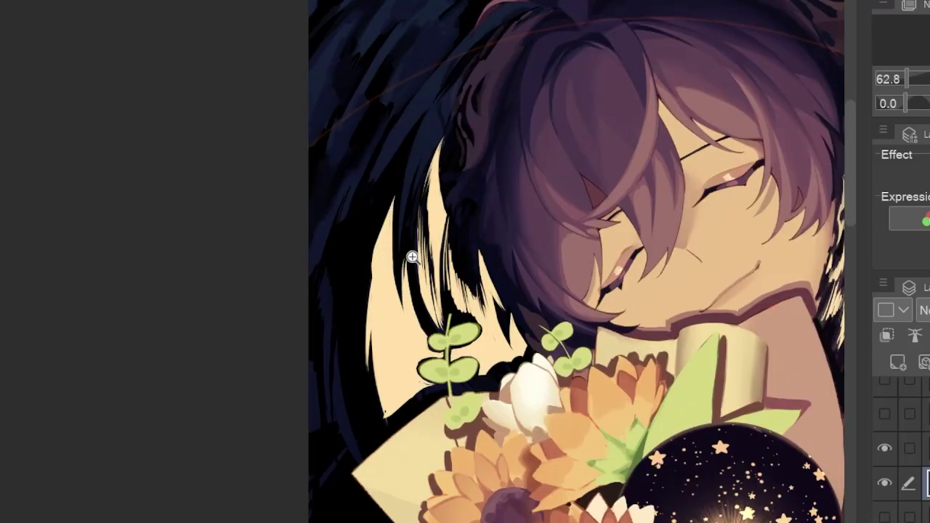
- Stretch the pale area upward around the hair in tapered wisps and add thin streaks along its outer edge
key("h")
scroll(413, 256, "down", 1)
key("h")
scroll(413, 255, "down", 1)
scroll(439, 149, "up", 1)
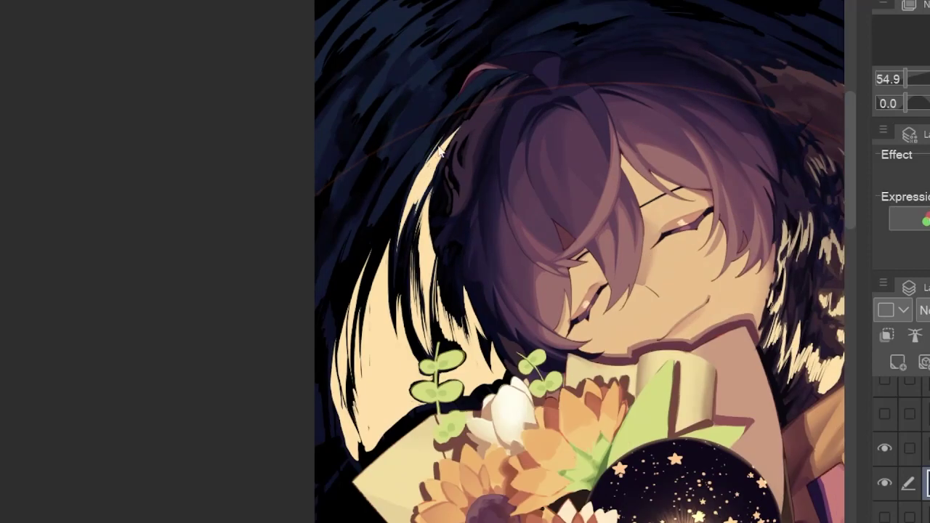
- Widen the pale yellow area to the canvas edge and bring it down beside the wrapper's upper corner
scroll(376, 206, "up", 1)
key("h")
scroll(530, 187, "down", 2)
key("h")
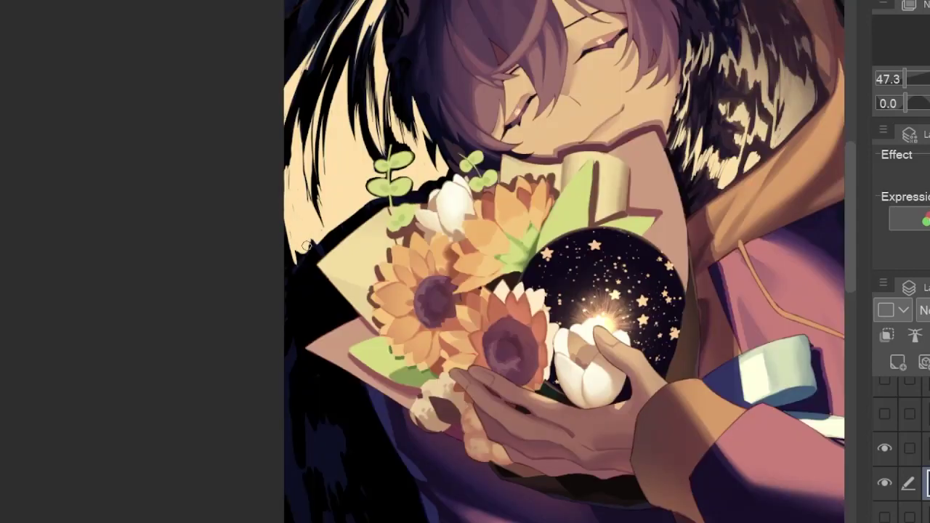
- Continue the pale yellow background around the wrapper's outer corners and block in a patch below the bouquet
key("h")
scroll(325, 317, "down", 2)
scroll(436, 309, "up", 3)
scroll(563, 298, "down", 4)
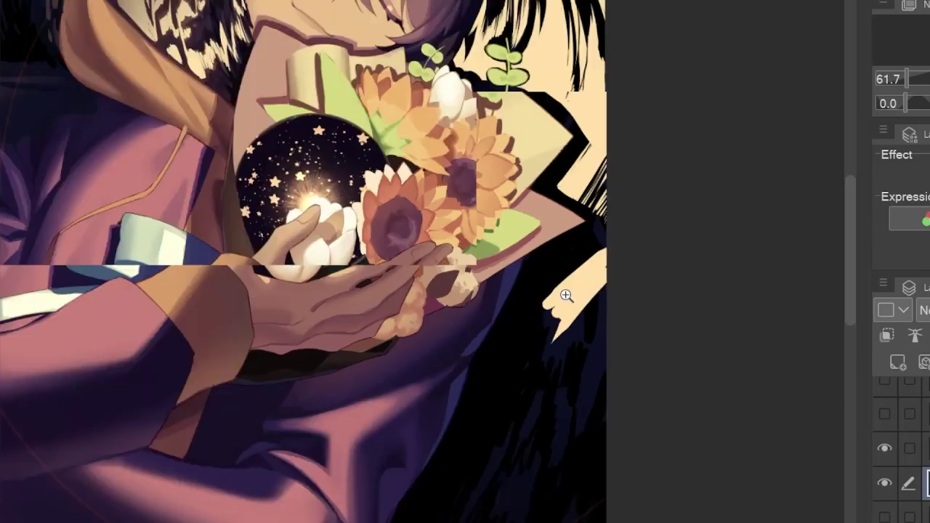
- Shape the pale area below the bouquet into long jagged strokes tapering down beside the jacket sleeve
scroll(489, 435, "up", 2)
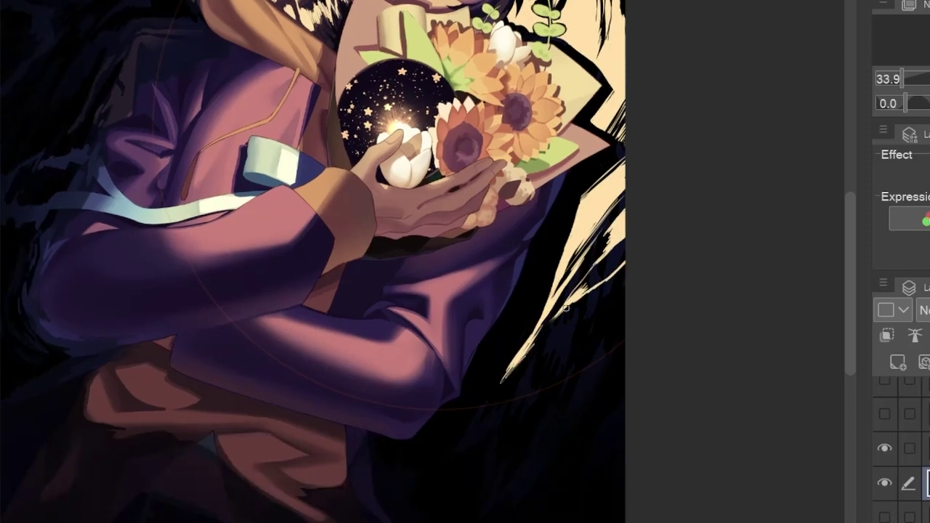
scroll(551, 365, "down", 2)
scroll(540, 338, "up", 1)
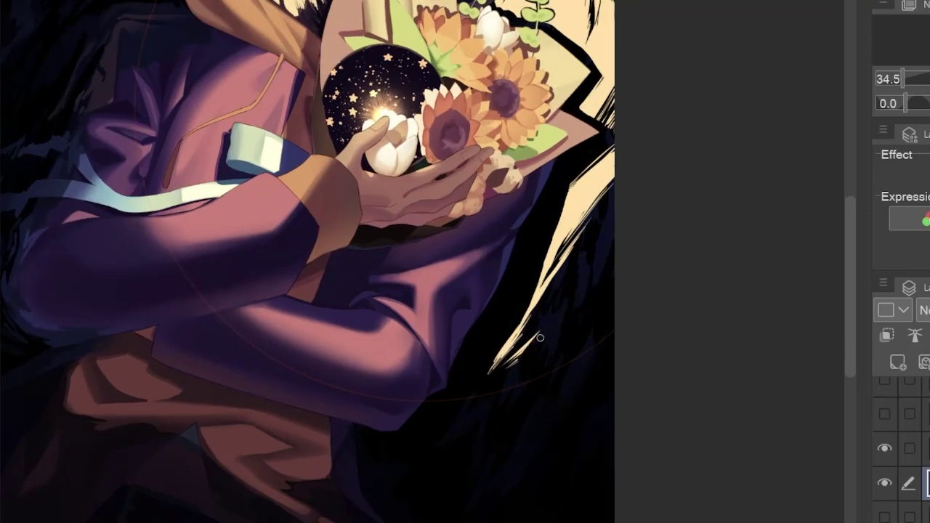
scroll(513, 269, "down", 1)
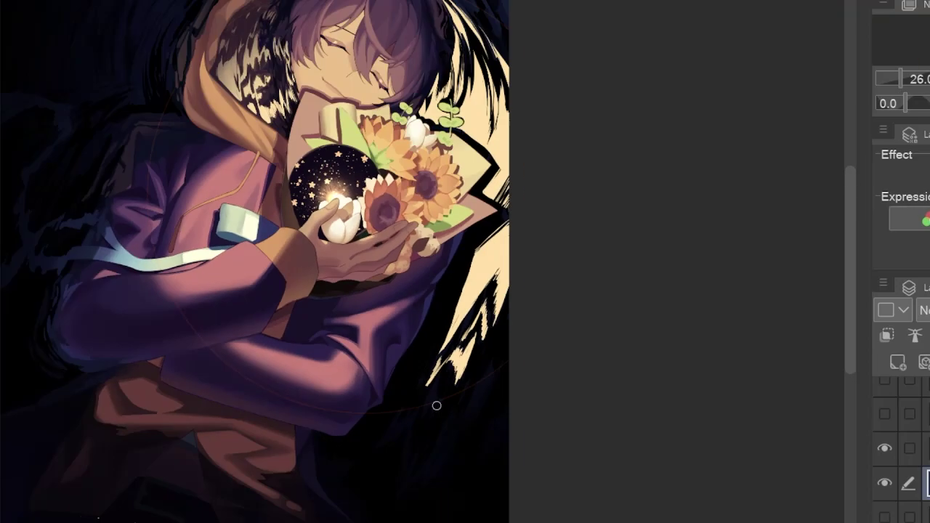
scroll(493, 330, "up", 2)
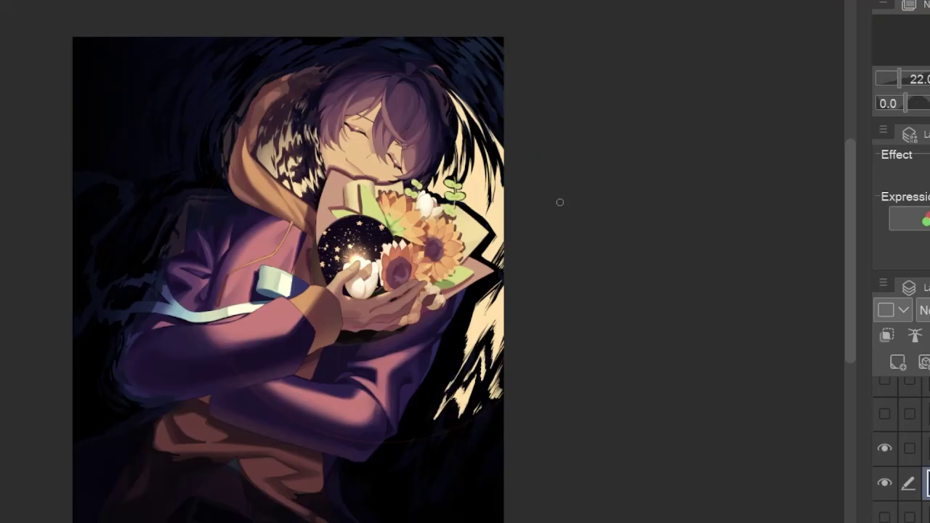
- Darken the pale background's outer edges with a large soft brush and add pale flecks between the hood and shoulder
left_click_drag(560, 202, 494, 445)
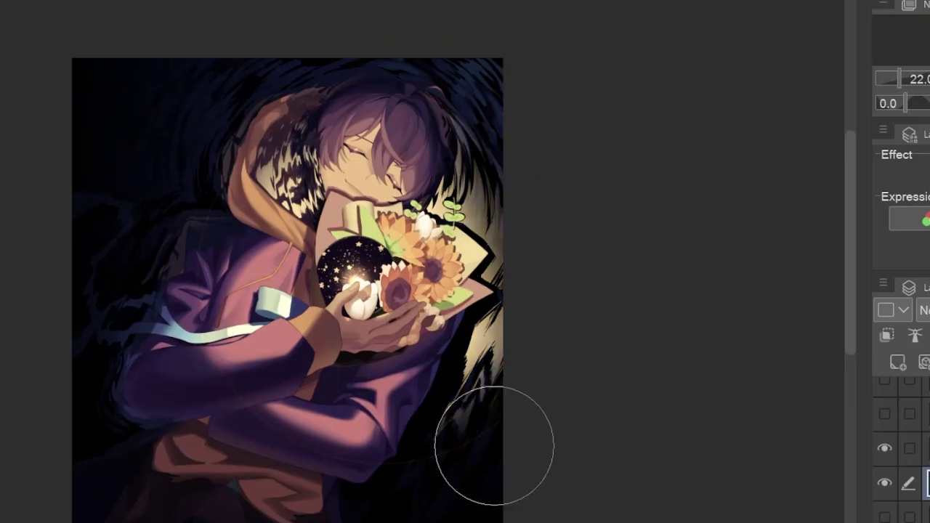
scroll(534, 250, "up", 2)
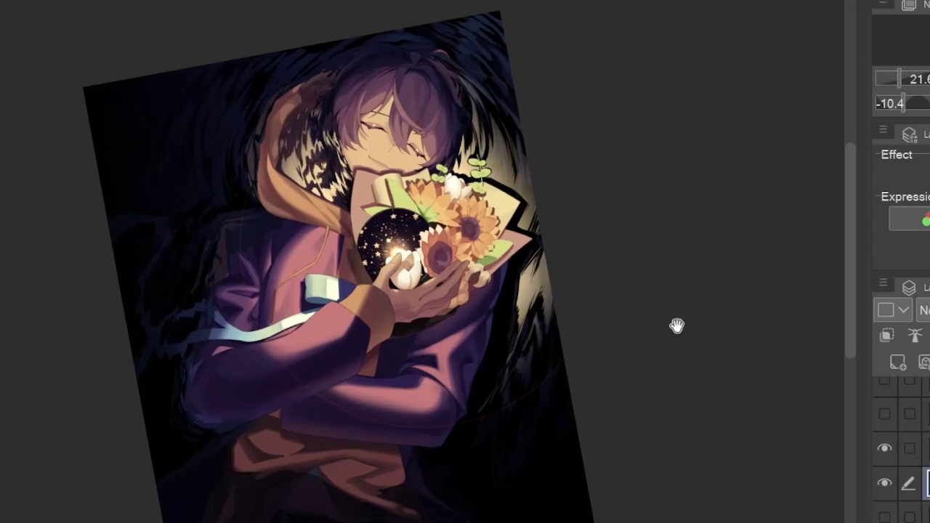
scroll(390, 171, "up", 3)
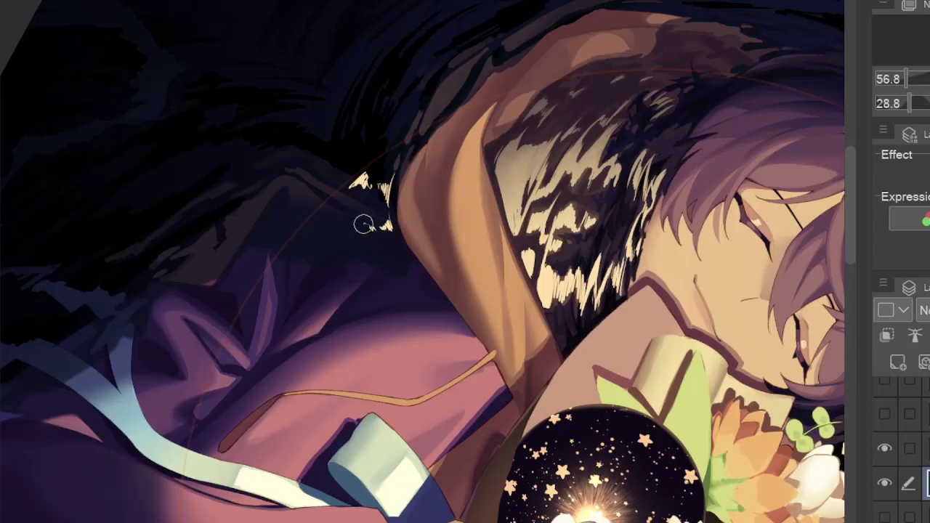
scroll(342, 249, "down", 3)
scroll(343, 249, "up", 3)
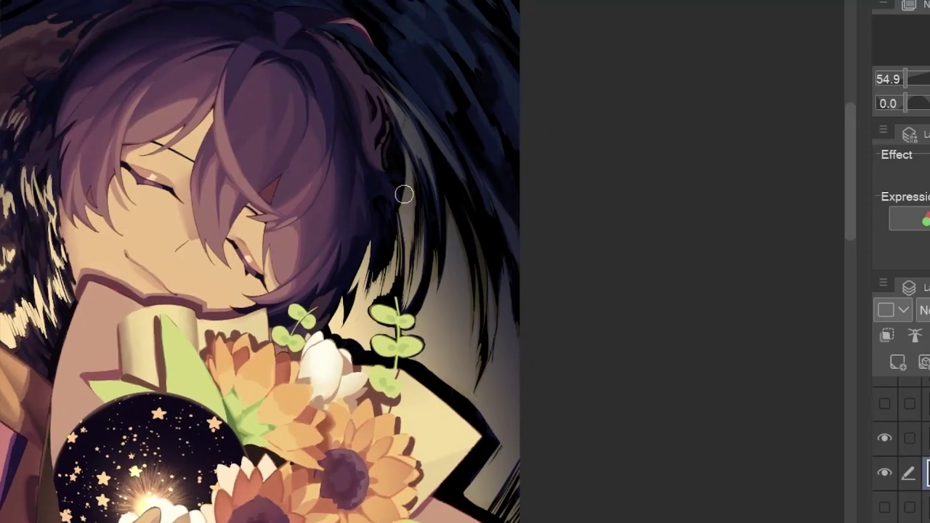
- On a separate layer, paint dark navy strokes over the pale background above the bouquet wrapper
scroll(455, 235, "up", 5)
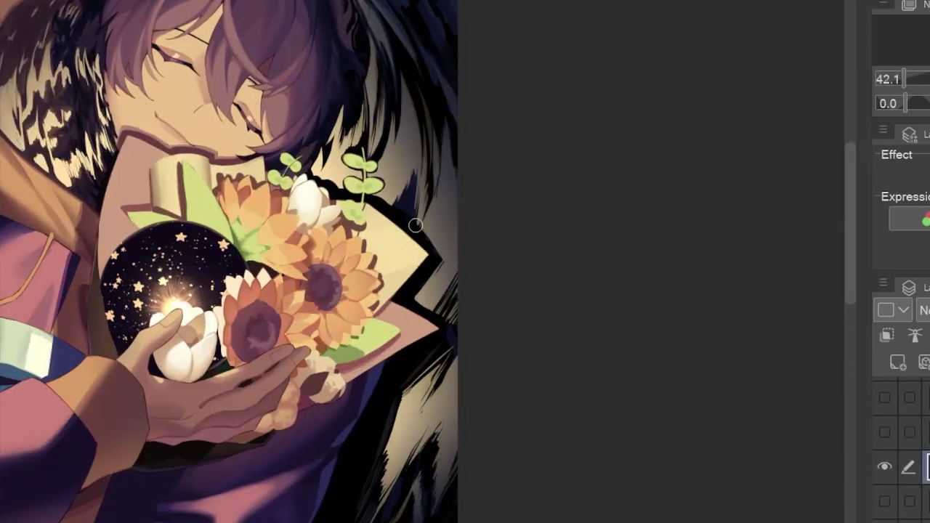
scroll(455, 234, "down", 3)
scroll(447, 231, "up", 2)
scroll(706, 115, "up", 3)
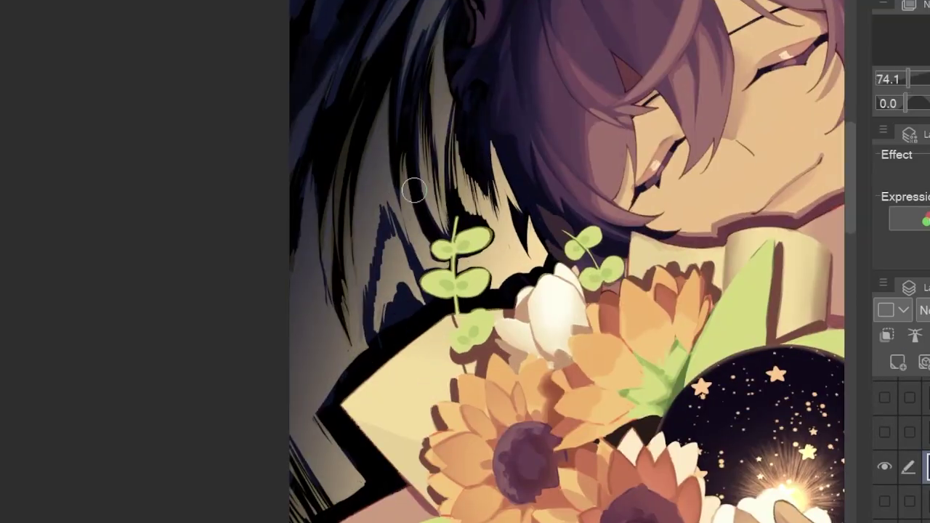
- Paint long deep blue strokes descending from the dark background into the pale area beside the hair
scroll(705, 115, "down", 4)
scroll(520, 204, "up", 2)
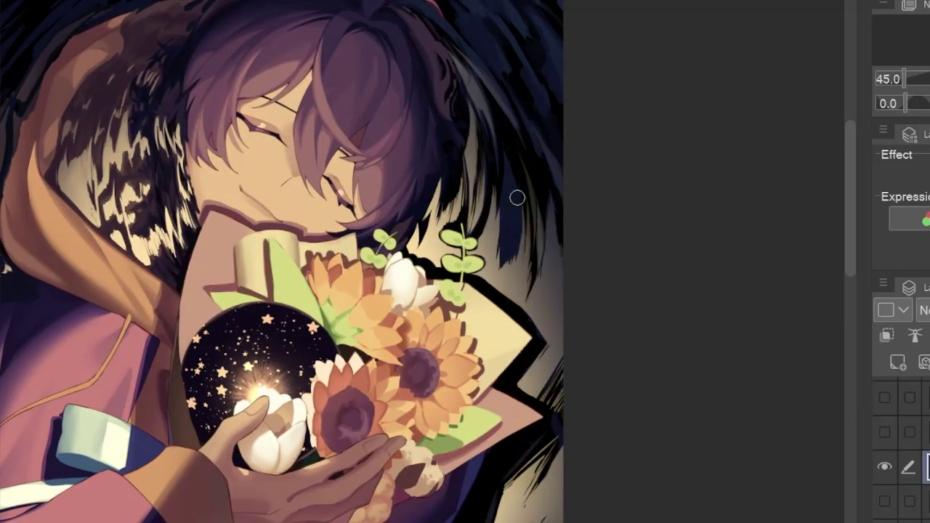
scroll(517, 197, "down", 2)
scroll(449, 191, "up", 4)
scroll(557, 156, "down", 2)
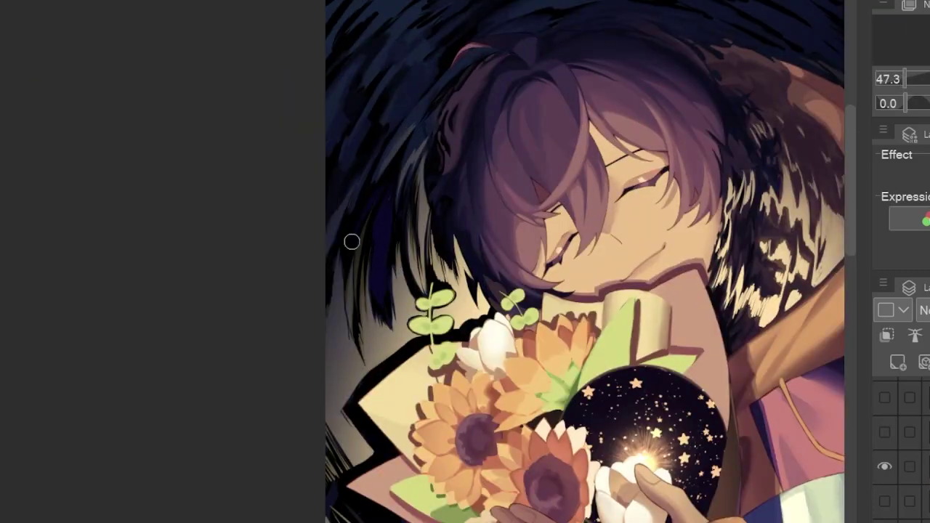
- Add saturated blue strokes through the dark background around the hood and hair, and hide the bright blue accent layer
left_click_drag(352, 241, 251, 281)
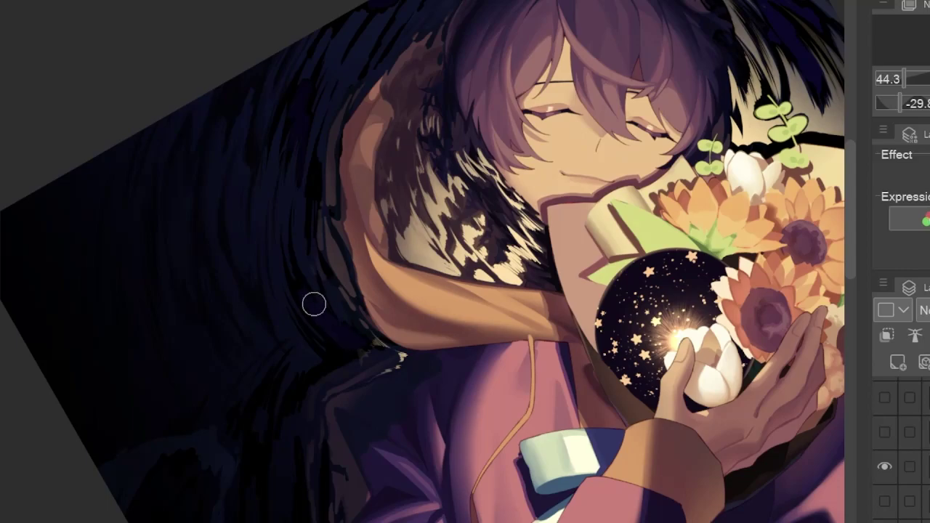
left_click_drag(314, 304, 324, 338)
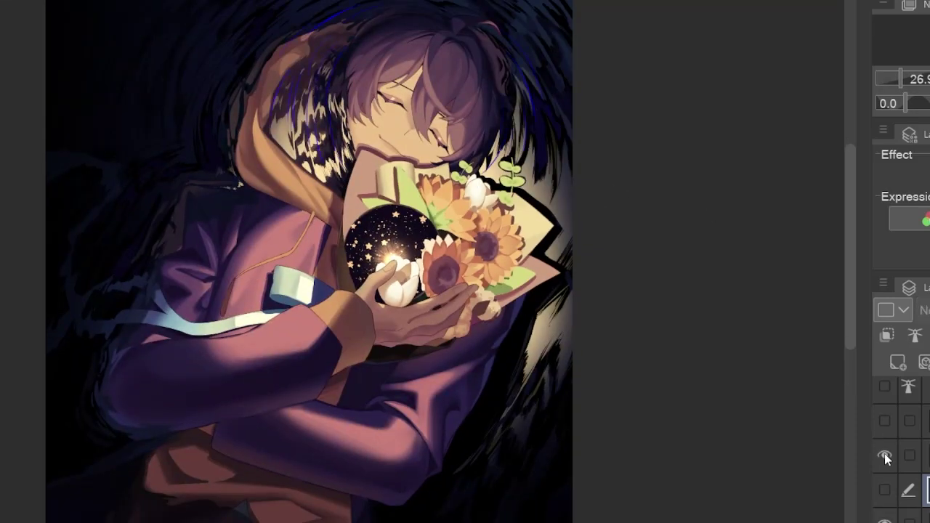
left_click(884, 454)
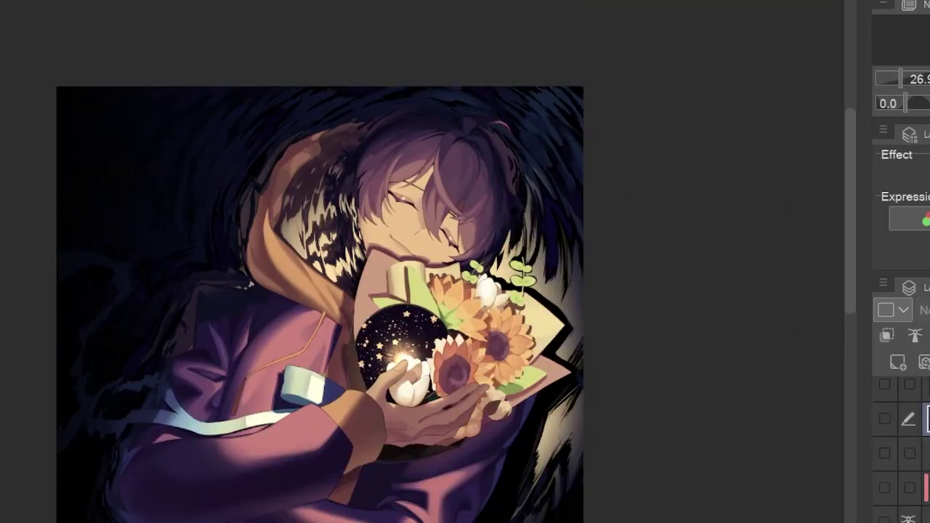
- Add a new layer and scatter glowing stars and light specks over the jacket, bouquet and lower background
left_click(899, 362)
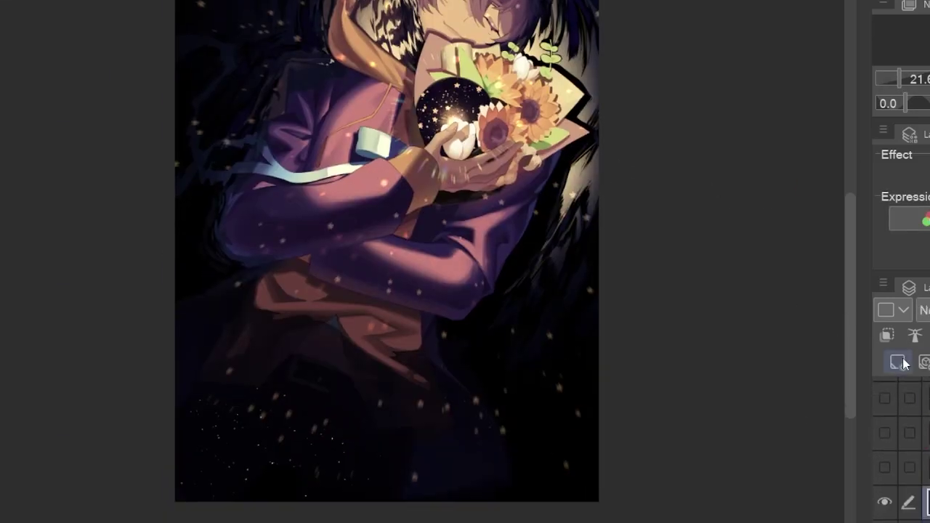
scroll(549, 368, "up", 2)
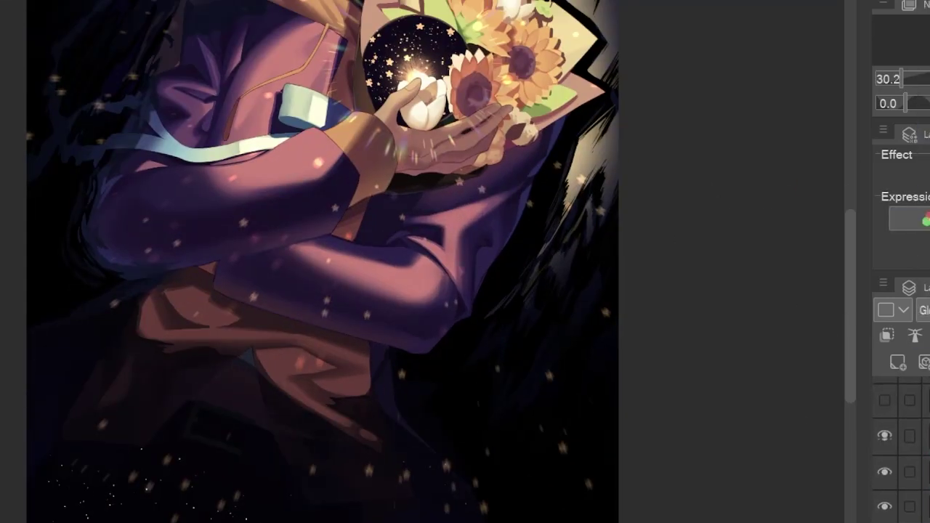
- Paint large pale orange stars with ragged edges along the corners and borders of the dark background
left_click(885, 475)
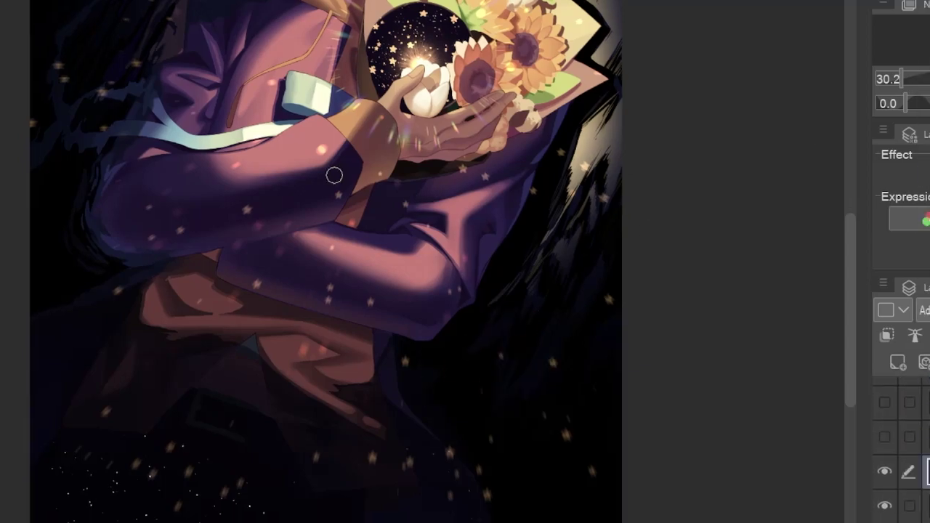
mouse_move(332, 175)
left_mouse_down()
mouse_move(509, 56)
mouse_move(399, 145)
mouse_move(367, 484)
mouse_move(341, 450)
mouse_move(366, 298)
mouse_move(421, 383)
mouse_move(226, 95)
mouse_move(333, 470)
mouse_move(362, 315)
left_mouse_up()
scroll(226, 95, "down", 2)
scroll(361, 315, "down", 2)
scroll(362, 315, "up", 3)
left_click_drag(357, 159, 346, 195)
mouse_move(346, 195)
left_mouse_down()
mouse_move(370, 103)
mouse_move(394, 118)
left_mouse_up()
left_click(391, 157)
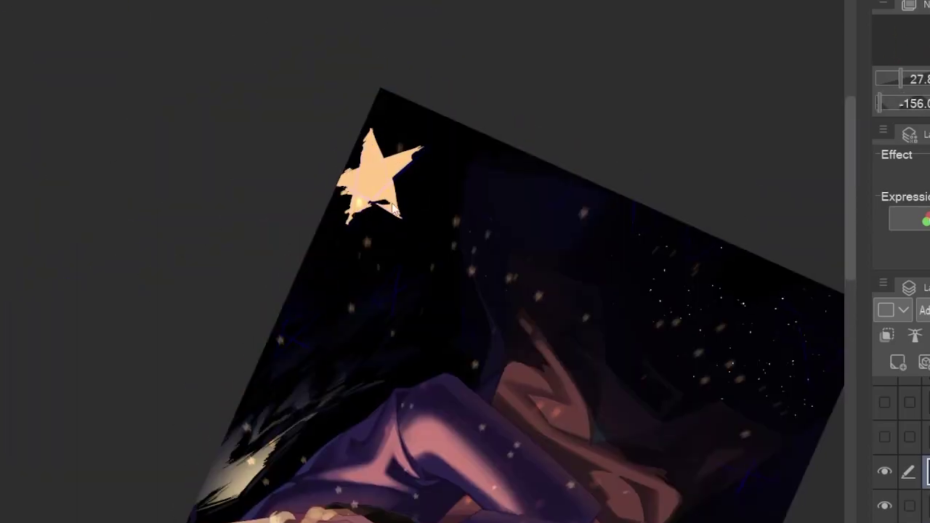
mouse_move(392, 207)
left_mouse_down()
mouse_move(382, 233)
mouse_move(341, 240)
mouse_move(335, 209)
mouse_move(380, 175)
mouse_move(300, 210)
mouse_move(256, 264)
mouse_move(261, 298)
mouse_move(229, 339)
mouse_move(229, 361)
mouse_move(488, 393)
mouse_move(473, 374)
mouse_move(498, 348)
mouse_move(469, 383)
left_mouse_up()
key("ctrl+0")
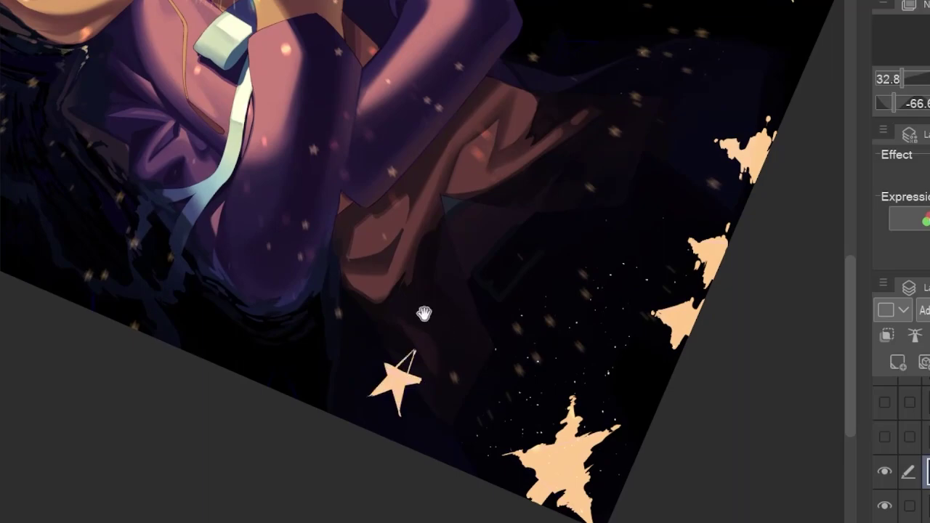
left_click_drag(429, 377, 405, 382)
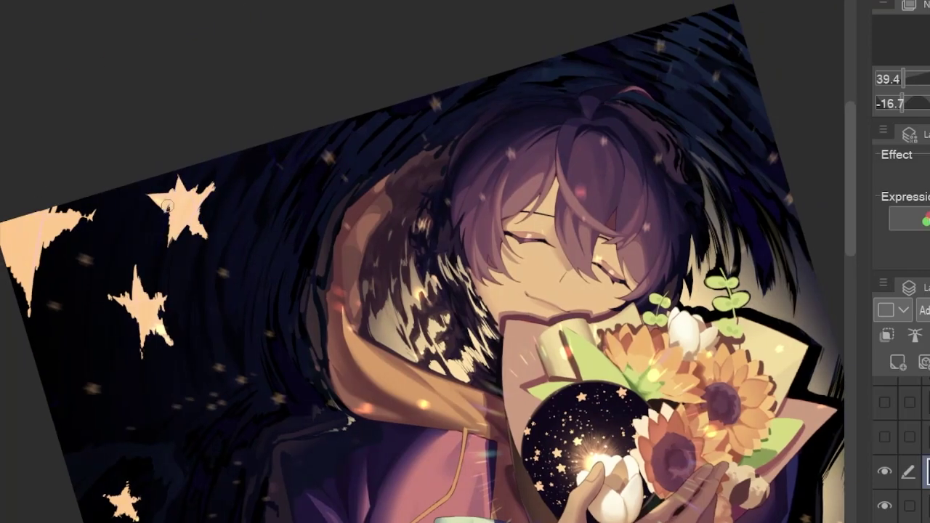
key("Return")
- Select the whole canvas and blur the large border stars
scroll(614, 155, "down", 3)
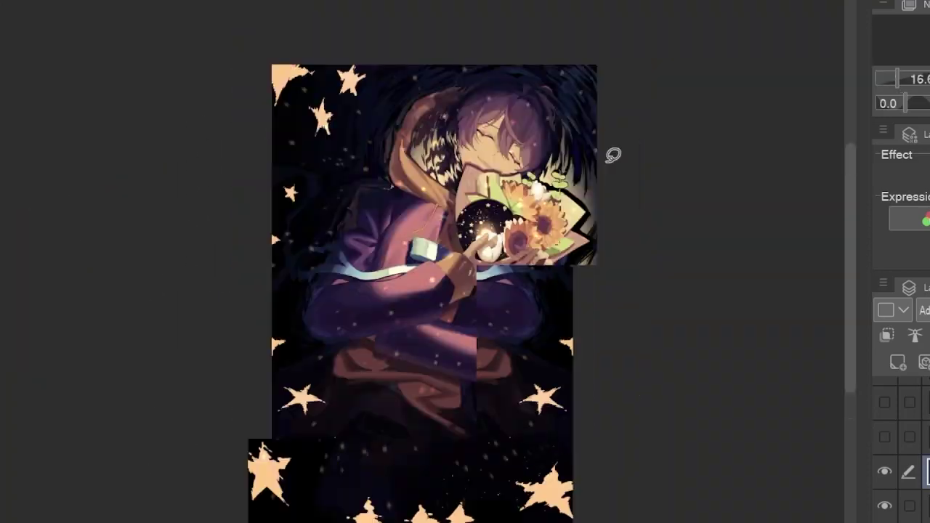
scroll(386, 513, "up", 2)
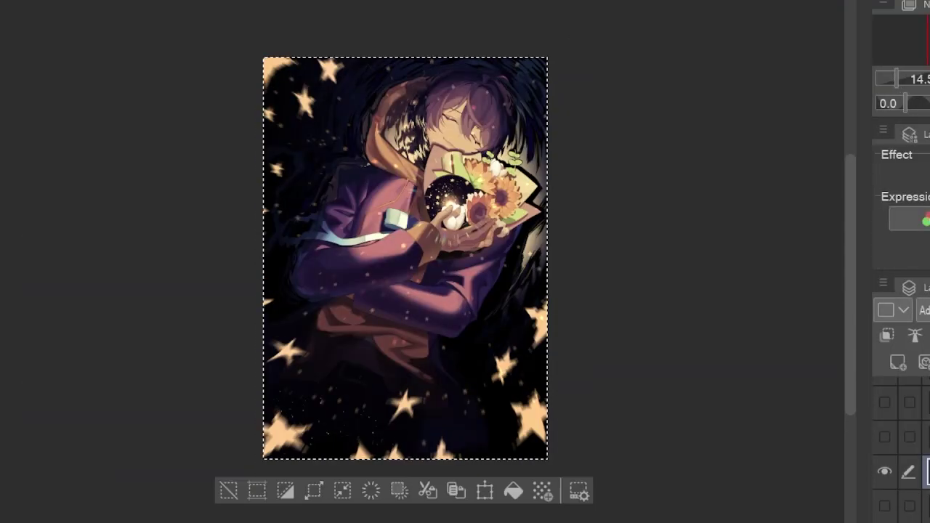
key("Return")
left_click_drag(466, 337, 280, 238)
- Fill orange stars on the jacket's chest and sleeves and scatter small white and lilac stars between them
scroll(280, 243, "down", 3)
scroll(280, 243, "up", 2)
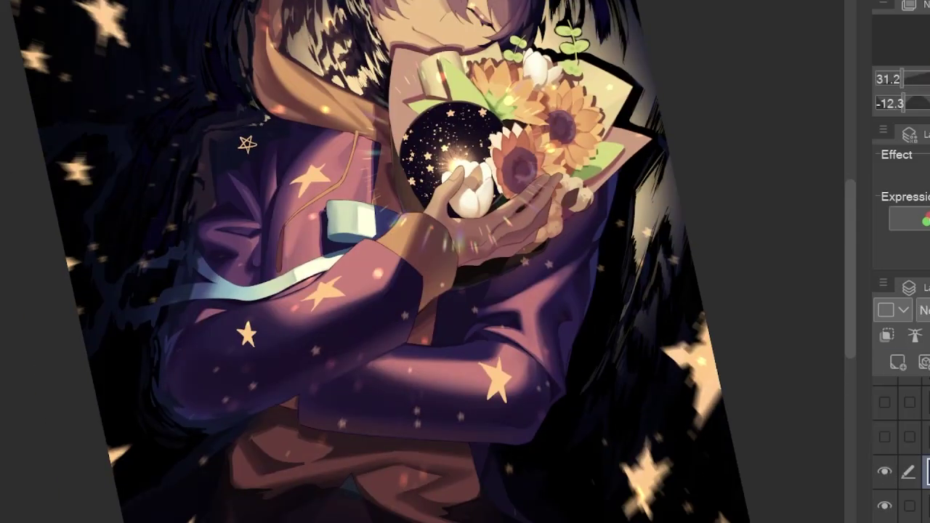
left_click_drag(215, 351, 305, 319)
left_click_drag(166, 291, 169, 295)
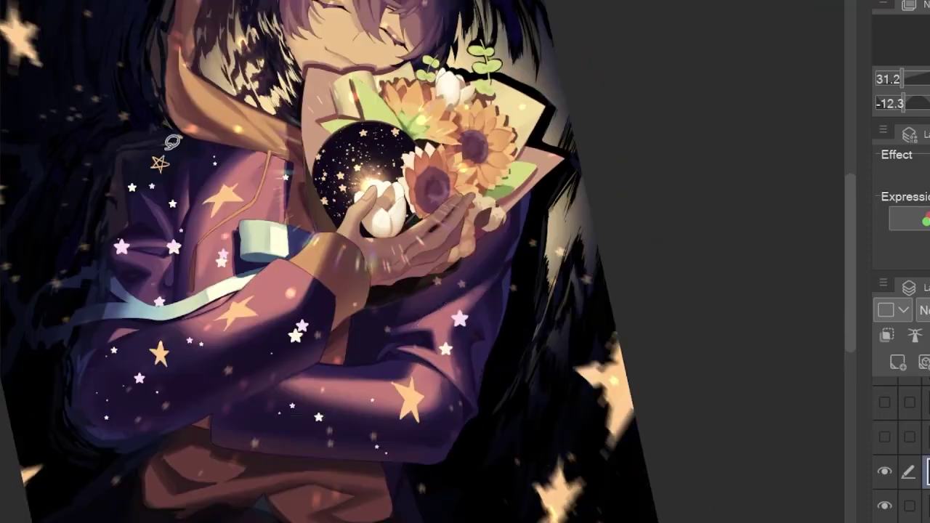
scroll(305, 262, "down", 2)
left_click(239, 2)
left_click(857, 45)
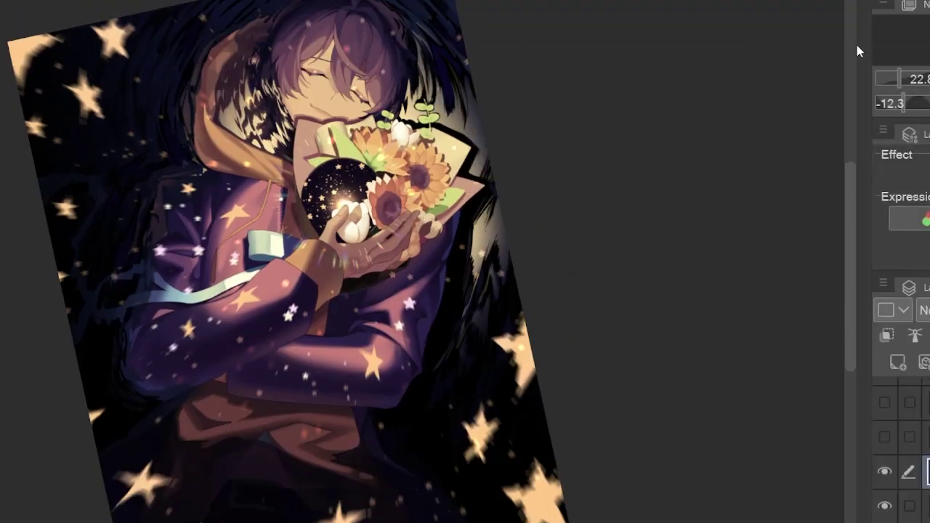
- Give the jacket stars a glow blending mode and dim the large stars along the borders
scroll(654, 332, "down", 2)
key("h")
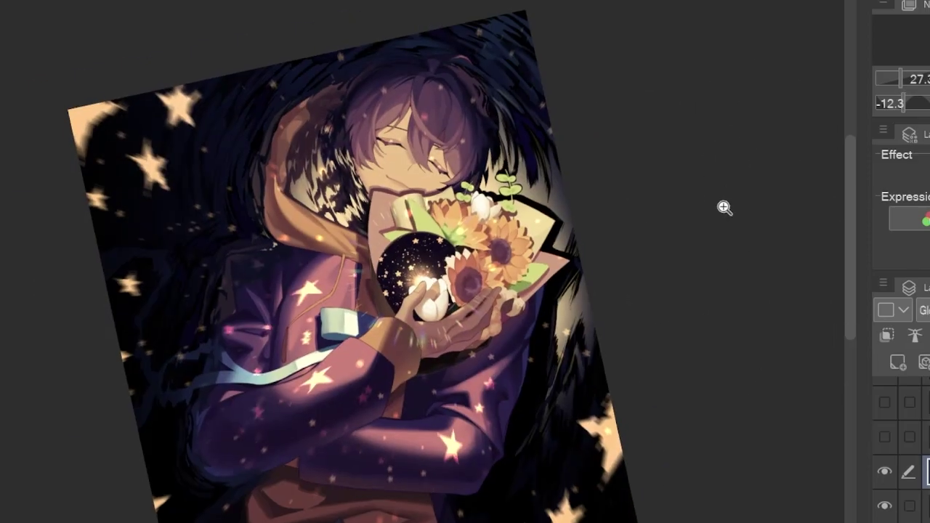
scroll(214, 395, "down", 2)
scroll(587, 146, "up", 2)
scroll(587, 146, "down", 2)
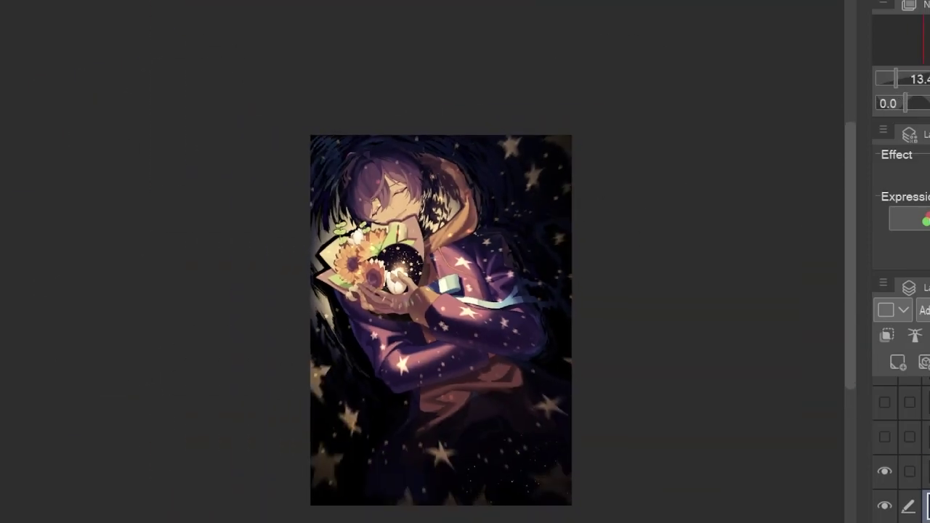
key("h")
scroll(396, 86, "up", 1)
left_click(923, 310)
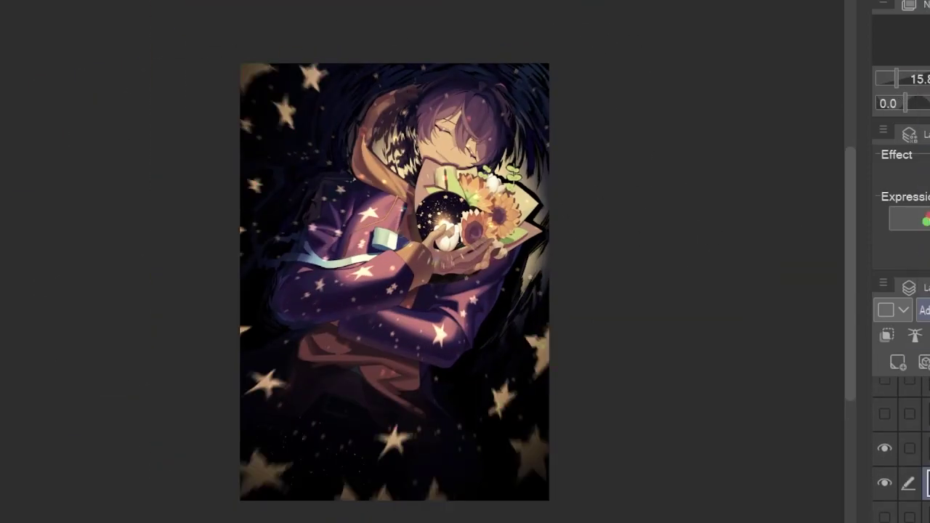
- Add a soft warm halo around the large border stars with an additive blending layer
key("h")
key("h")
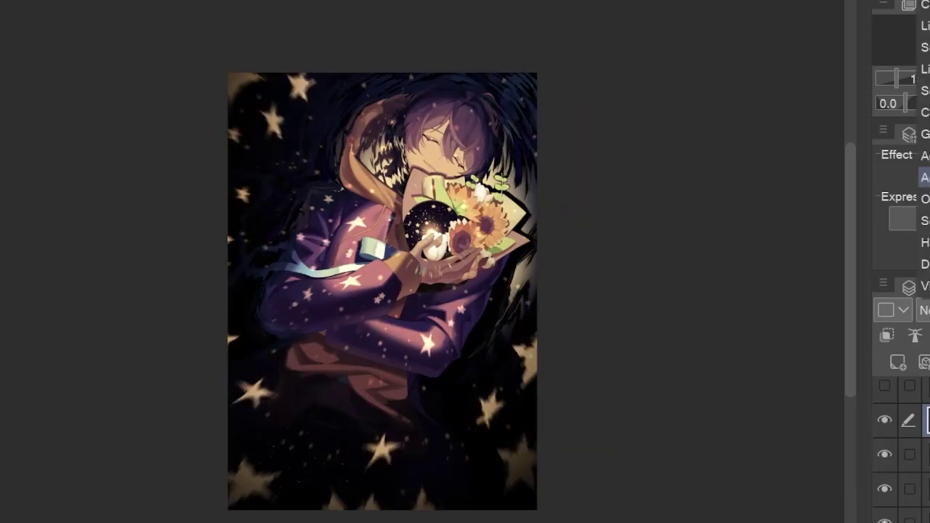
scroll(274, 413, "down", 3)
key("h")
scroll(521, 319, "down", 1)
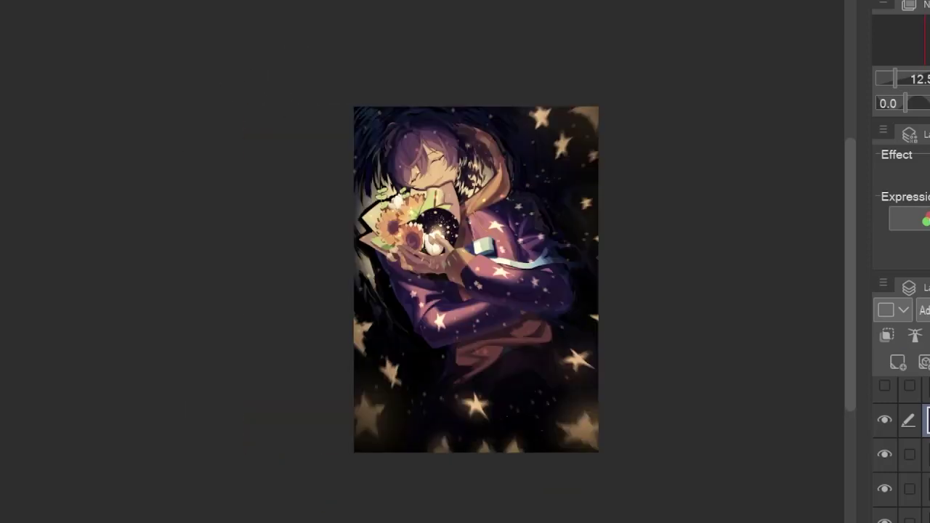
key("h")
scroll(576, 351, "up", 1)
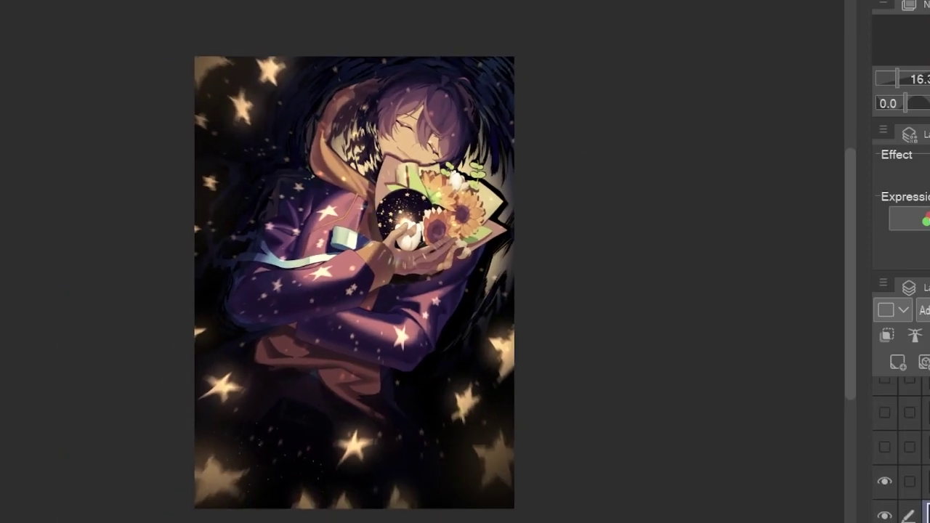
- Darken the large stars along the borders with a big soft brush on a normal layer
left_click(909, 497)
key("h")
key("h")
scroll(373, 322, "down", 1)
key("h")
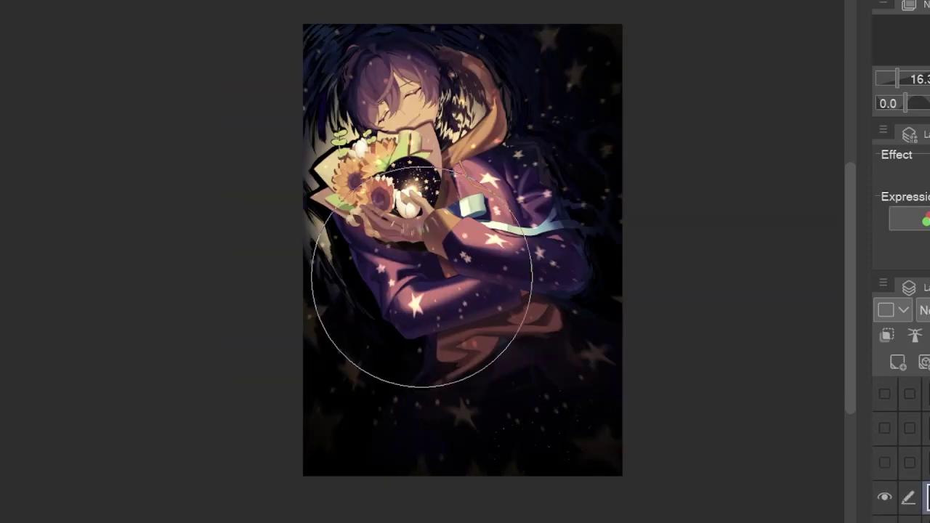
- Brighten the blue background around the hair and hood with a big soft brush on an Overlay layer
scroll(373, 322, "down", 1)
key("h")
scroll(384, 291, "up", 1)
key("h")
scroll(533, 9, "up", 1)
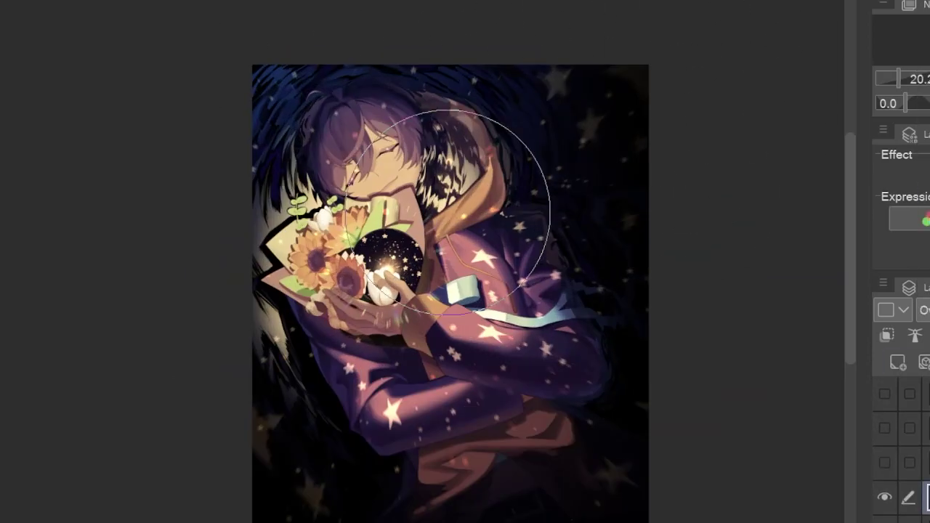
key("h")
- Paint grey-blue reflected light along the shadowed outer edge of the hair and the loose strand at the crown
scroll(704, 308, "up", 3)
key("h")
scroll(218, 133, "up", 2)
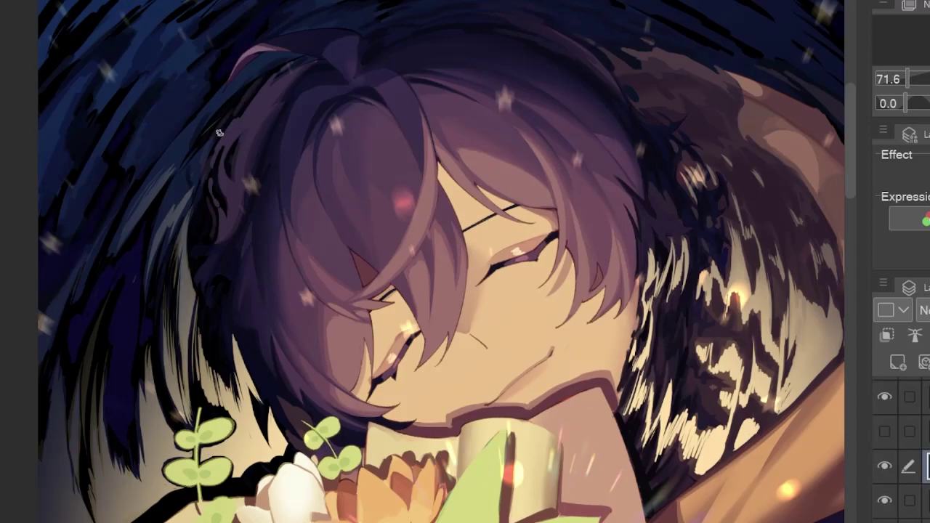
key("h")
scroll(270, 240, "up", 1)
left_click_drag(256, 142, 270, 239)
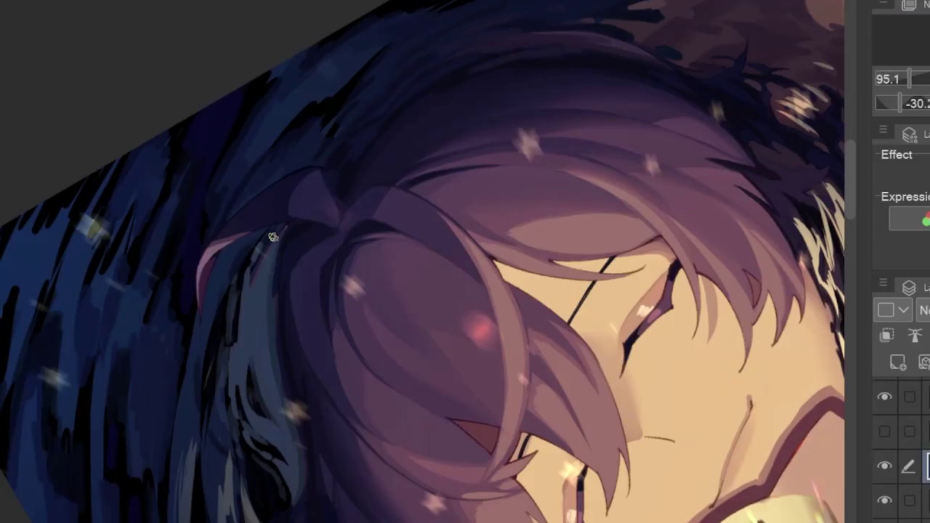
scroll(266, 204, "up", 1)
left_click_drag(266, 204, 261, 393)
scroll(249, 335, "down", 1)
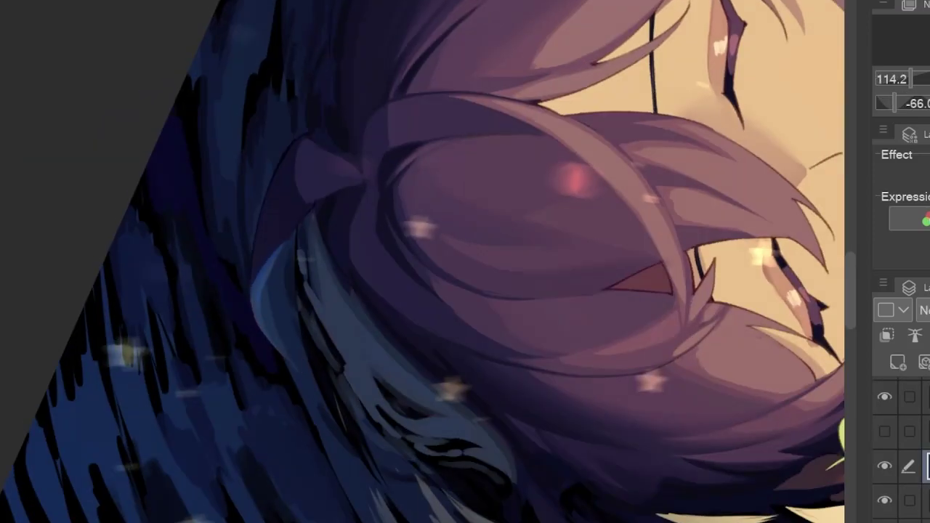
scroll(312, 210, "down", 3)
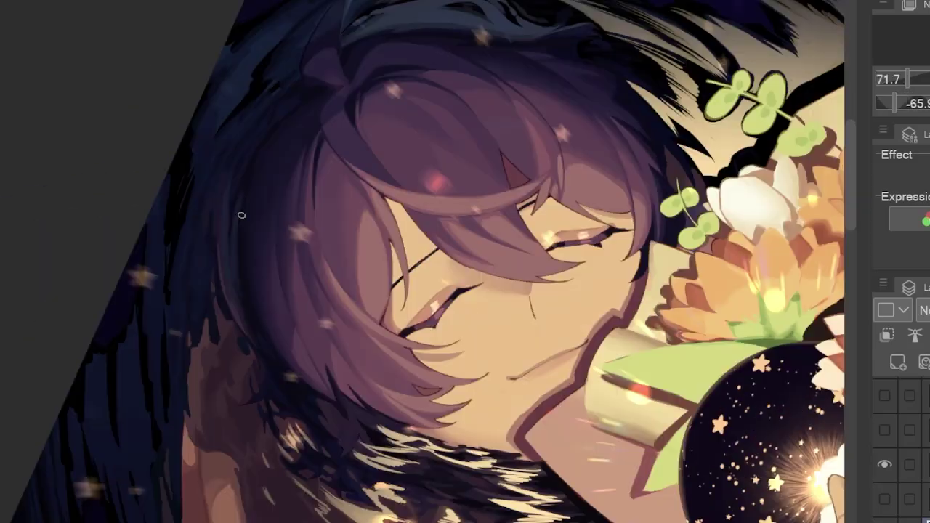
- Hide the large star layers and retouch the dark edge of the jacket's shoulder on Folder 4
key("ctrl+0")
scroll(521, 86, "up", 2)
left_click_drag(521, 86, 451, 239)
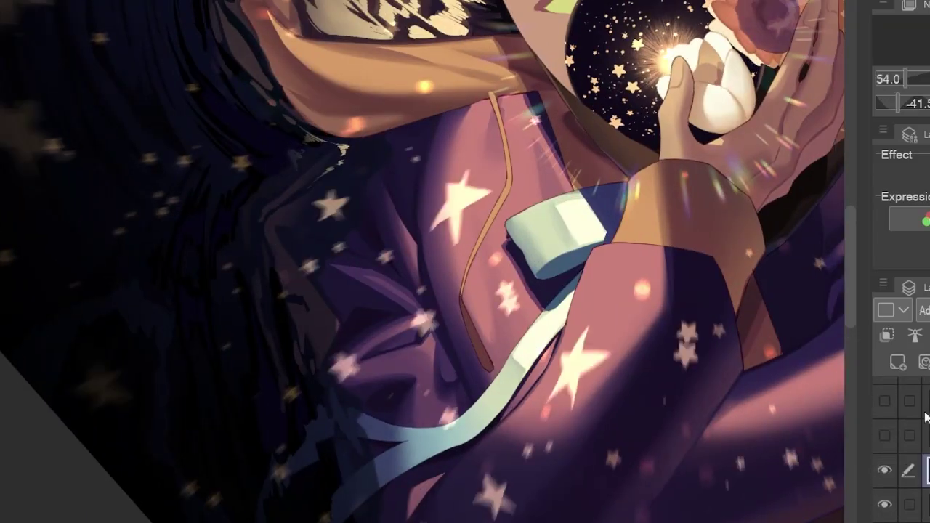
left_click_drag(863, 406, 791, 378)
left_click(883, 498)
scroll(299, 245, "down", 2)
scroll(298, 244, "up", 2)
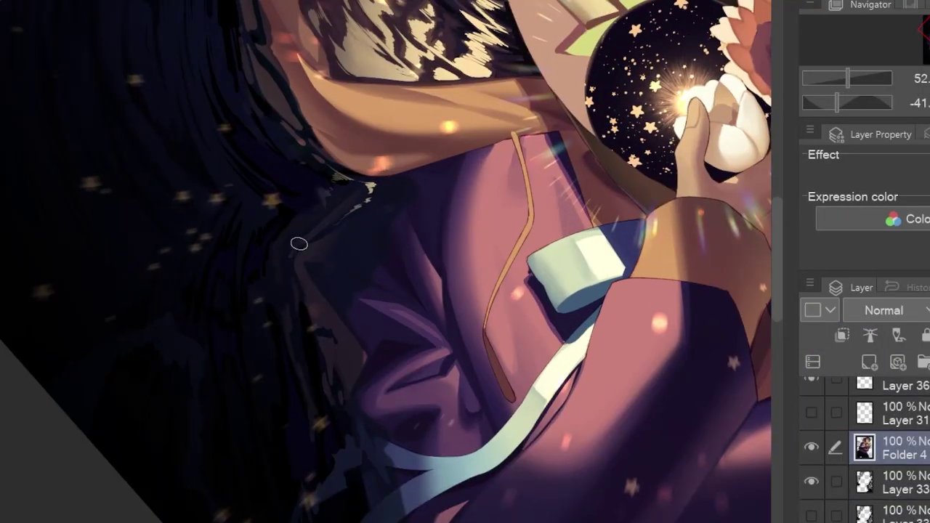
- Refine the jacket's outer edge below the bouquet with a muted rim light and dark strokes down to the elbow
scroll(292, 341, "down", 3)
key("ctrl+at")
scroll(520, 304, "up", 3)
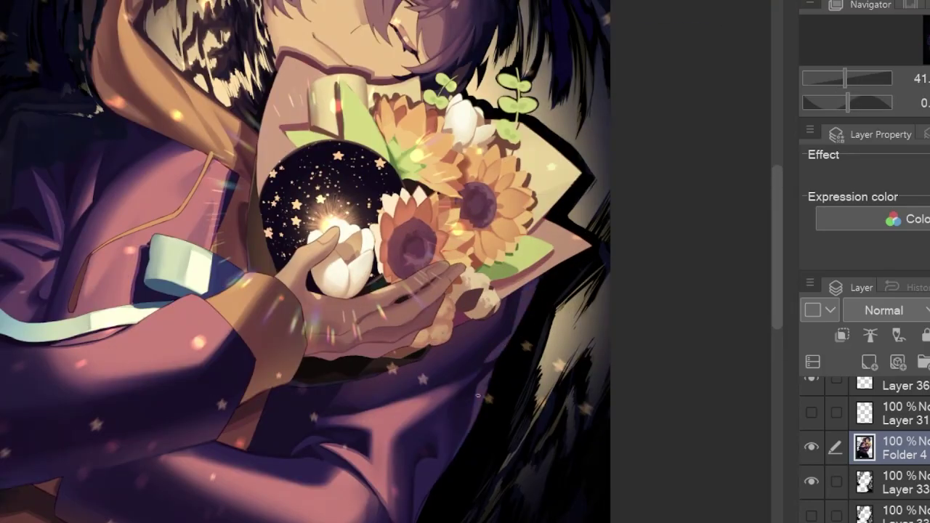
scroll(517, 343, "down", 3)
scroll(517, 343, "up", 2)
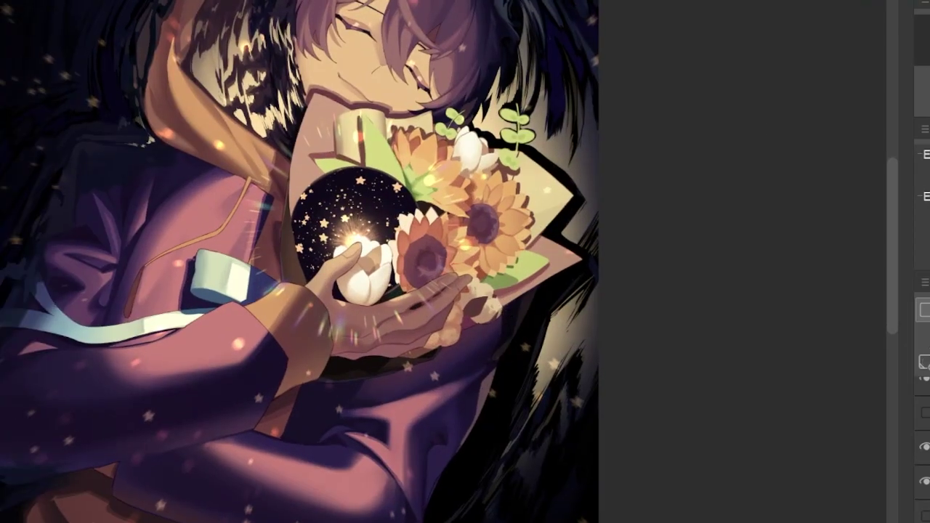
scroll(531, 338, "up", 2)
scroll(530, 338, "down", 3)
scroll(419, 399, "up", 3)
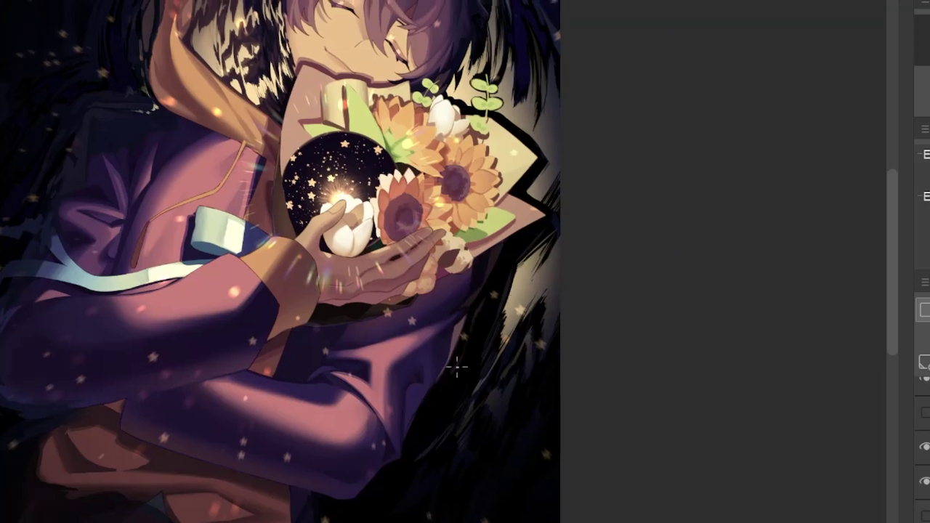
scroll(412, 447, "down", 3)
scroll(478, 380, "up", 3)
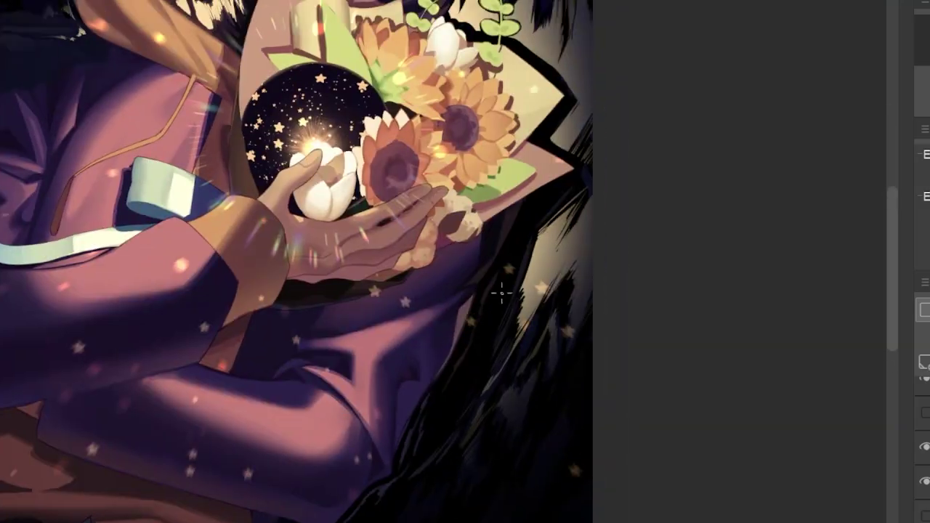
scroll(443, 386, "down", 3)
scroll(486, 399, "up", 4)
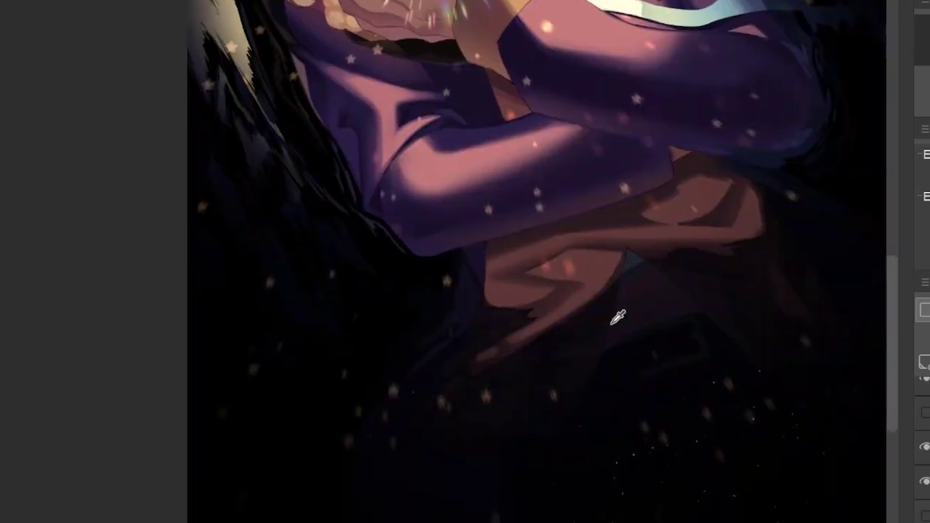
- Rework the dark folds around the brown hem and trousers and blend them into the black background
scroll(558, 361, "down", 2)
scroll(557, 361, "up", 2)
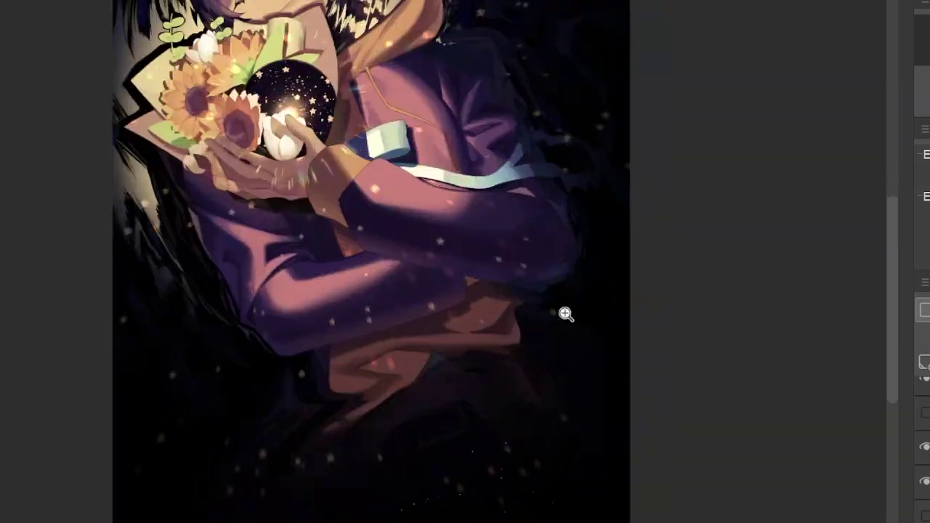
scroll(564, 312, "up", 3)
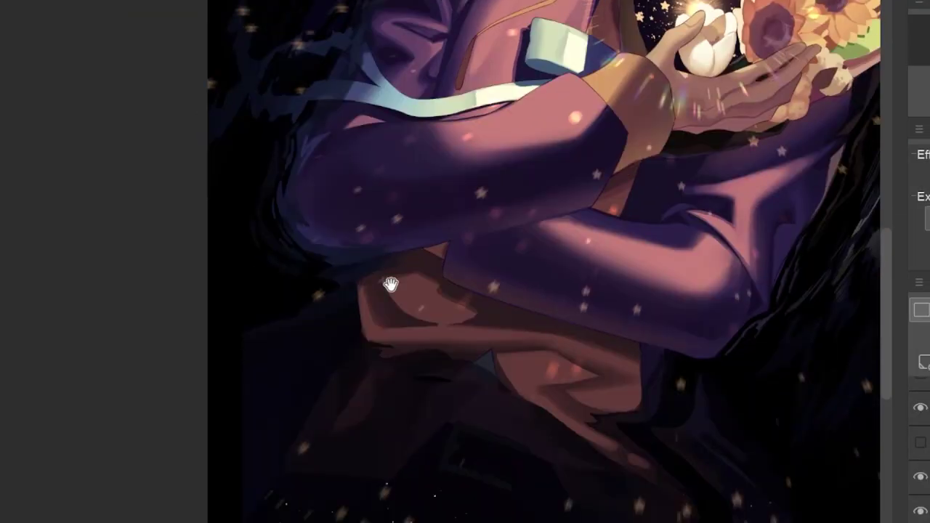
left_click_drag(388, 284, 297, 344)
scroll(335, 327, "down", 5)
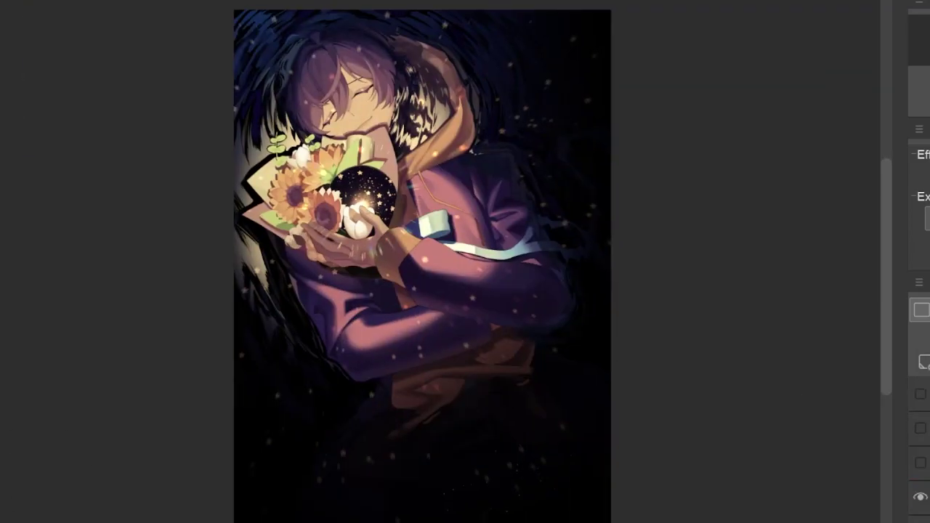
- Transform the whole artwork to shift it slightly on the canvas, and refine the flower petal edges above the starry orb
key("ctrl+0")
key("ctrl+a")
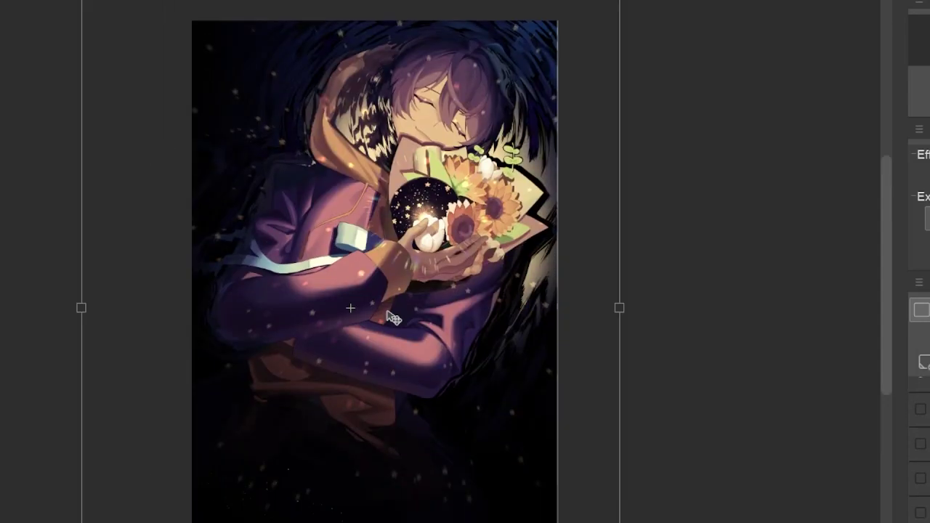
left_click_drag(393, 318, 377, 328)
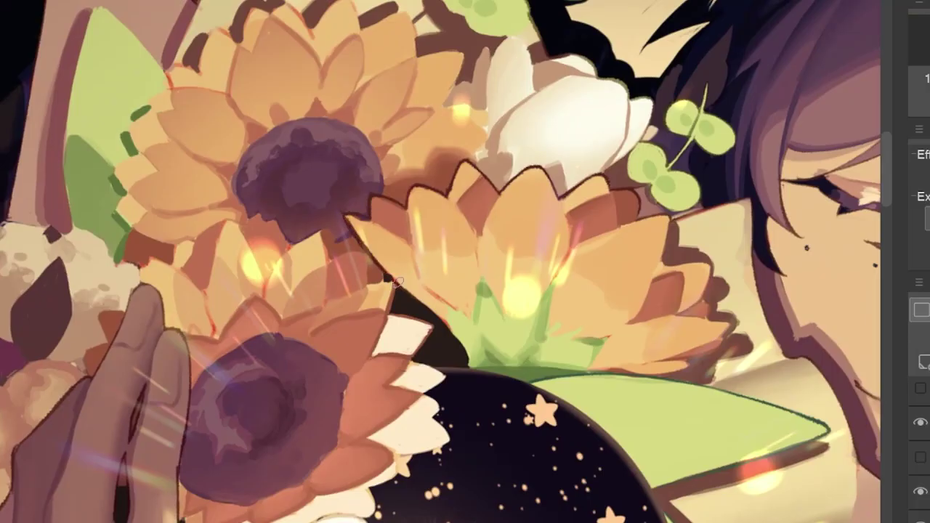
left_click_drag(396, 280, 401, 207)
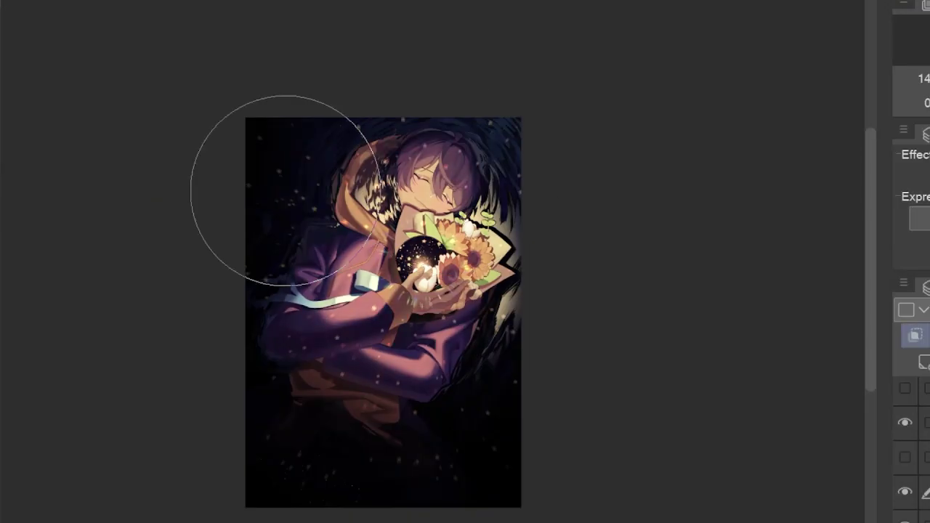
- Show the large star layers again and paint more pale stars over the hair and hood
scroll(759, 246, "down", 2)
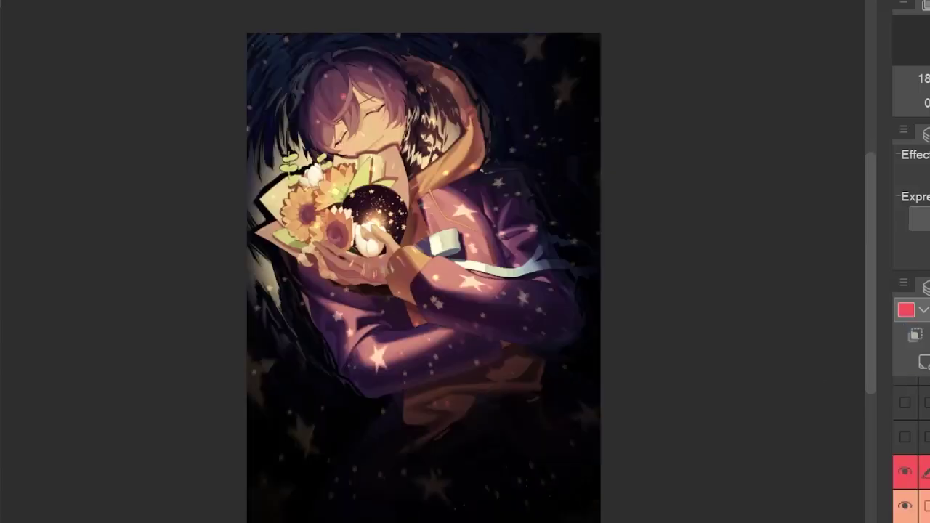
scroll(310, 294, "up", 3)
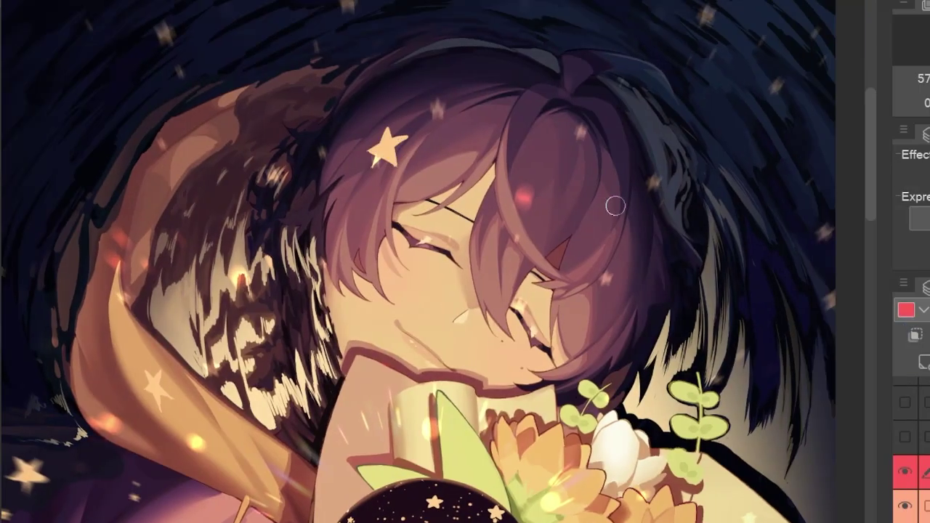